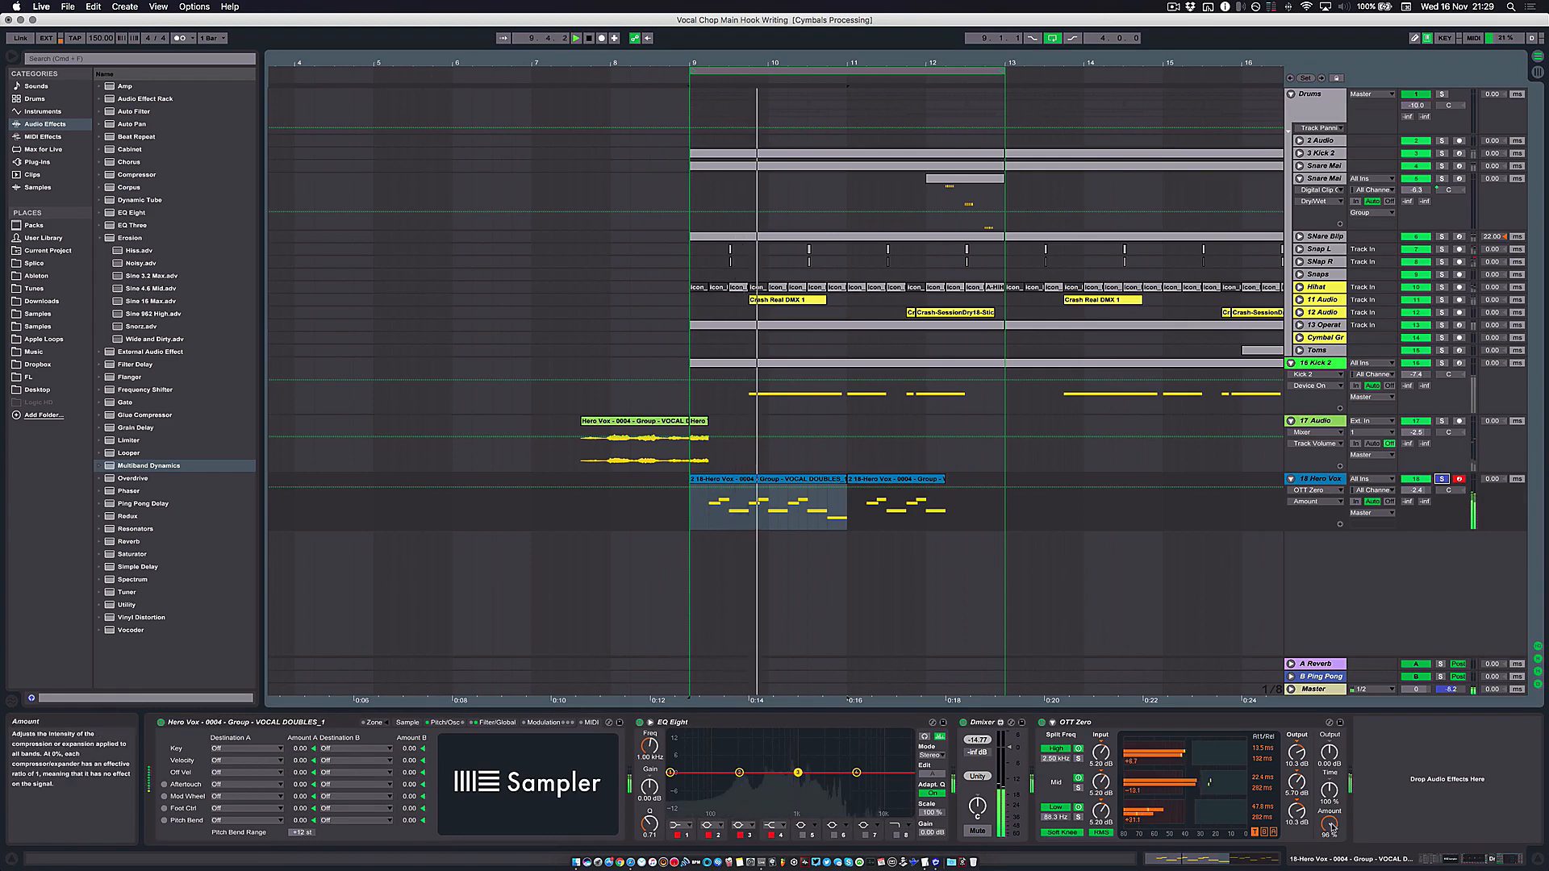
# Step: Bypass and re-enable OTT Zero while auditioning the loop, comparing the vocal chop with and without it
pyautogui.click(1040, 724)
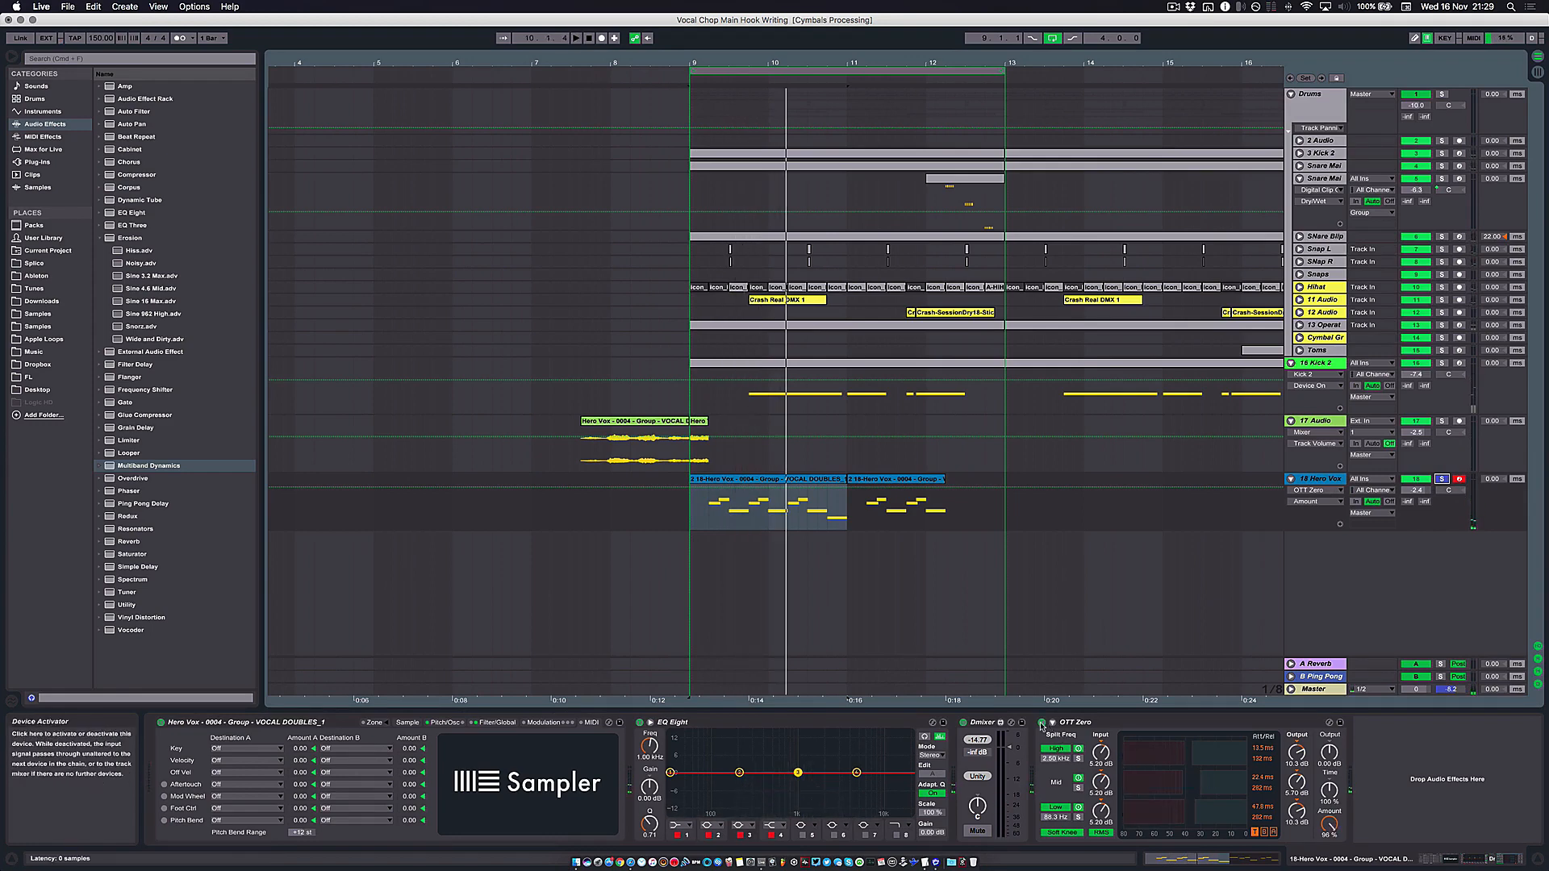
pyautogui.click(1041, 724)
pyautogui.press('space')
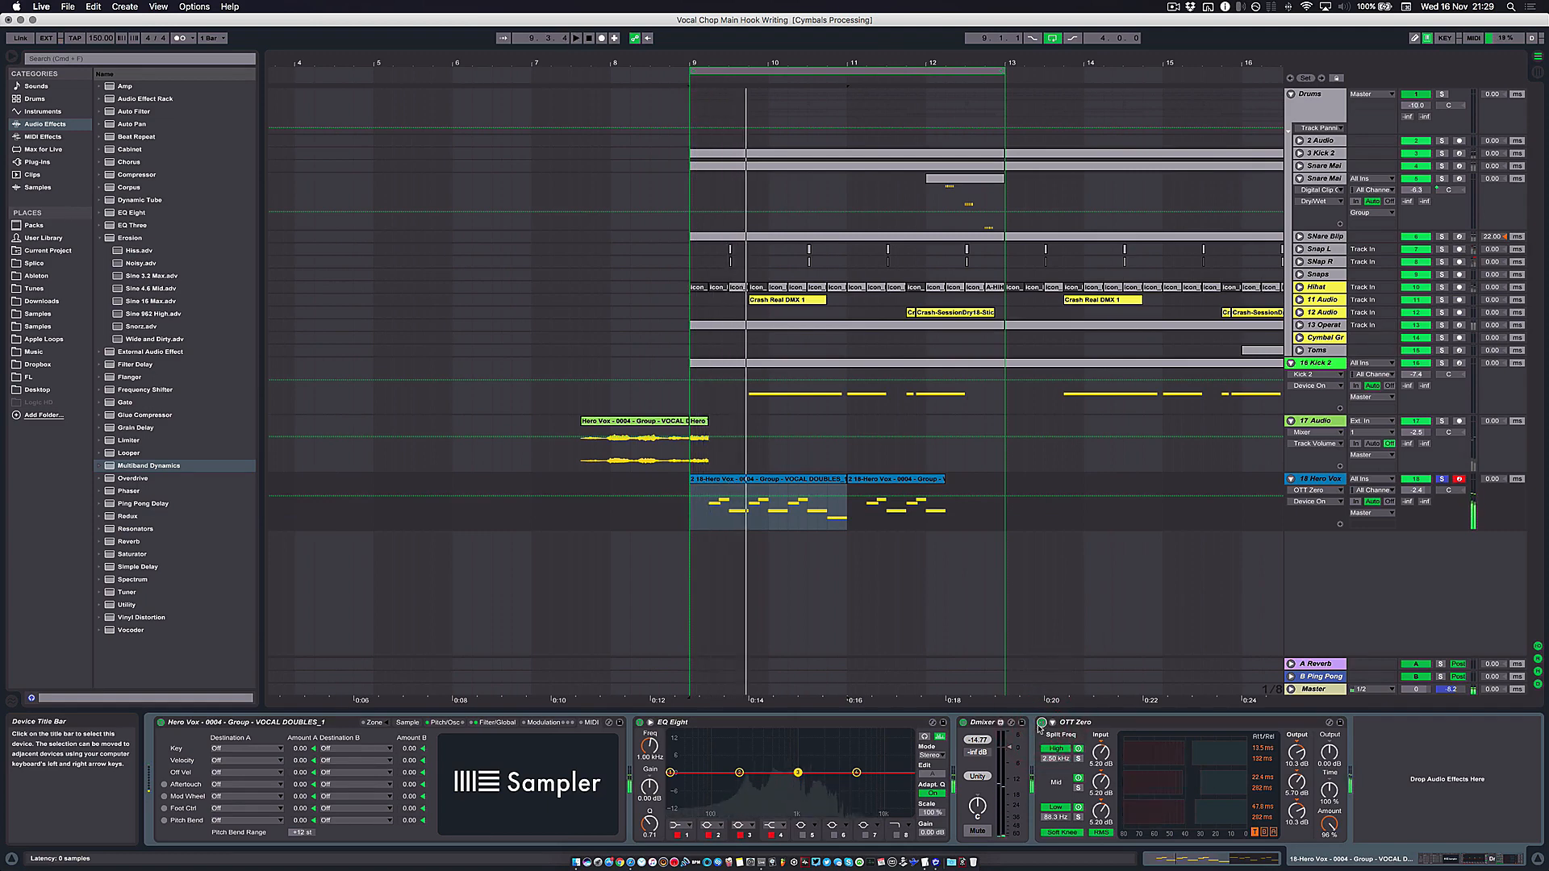
# Step: Turn EQ Eight's first band into a low-cut filter at 241 Hz with a Q of 0.56
pyautogui.click(682, 828)
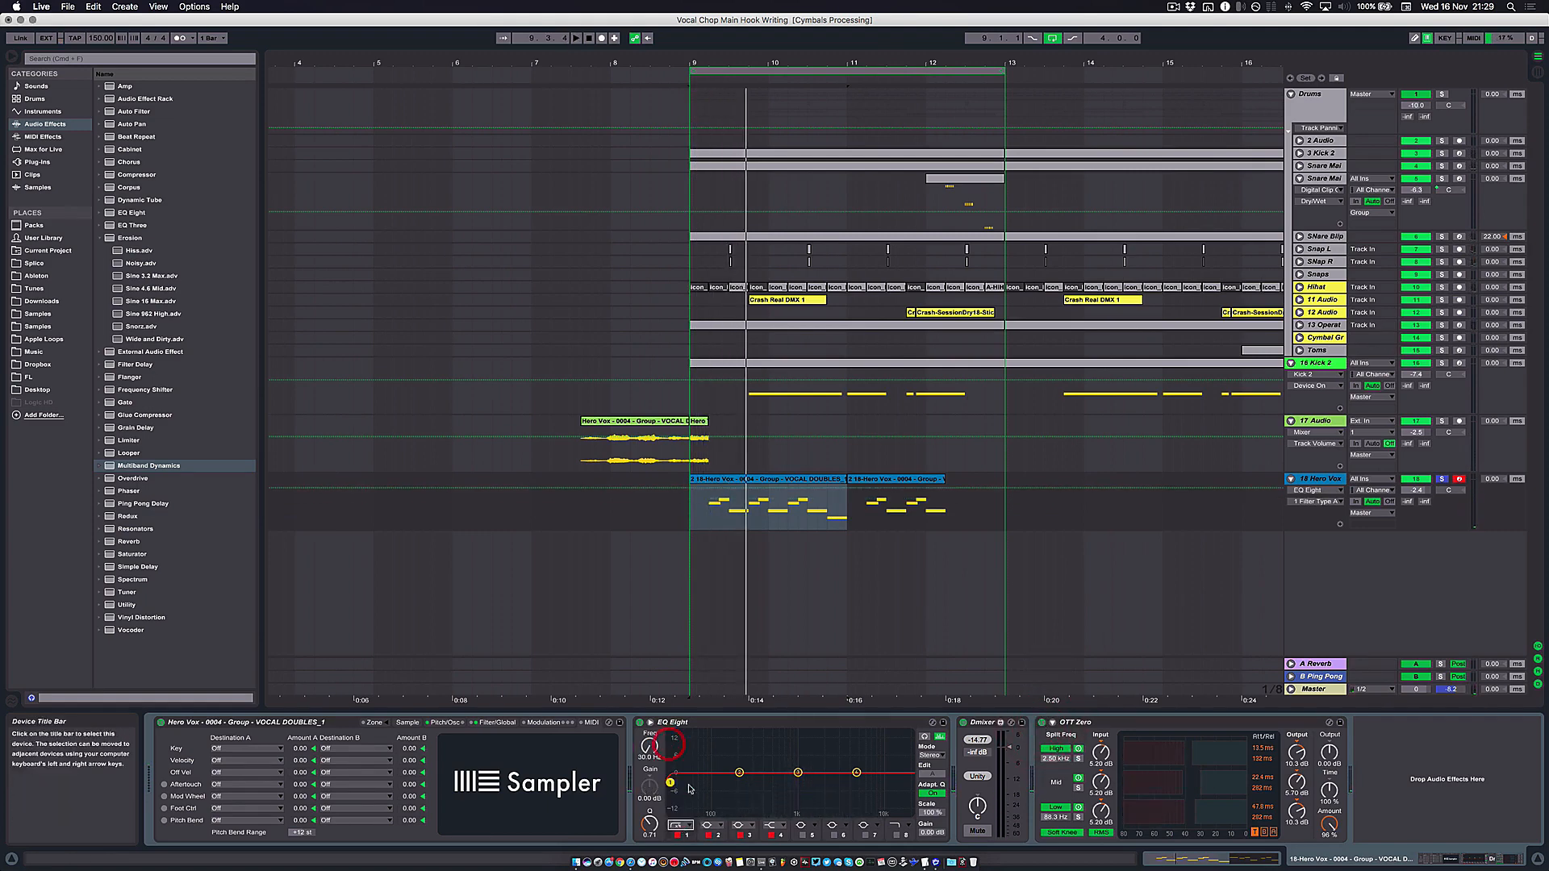
pyautogui.click(674, 744)
pyautogui.moveTo(741, 786); pyautogui.dragTo(746, 787)
pyautogui.press('space')
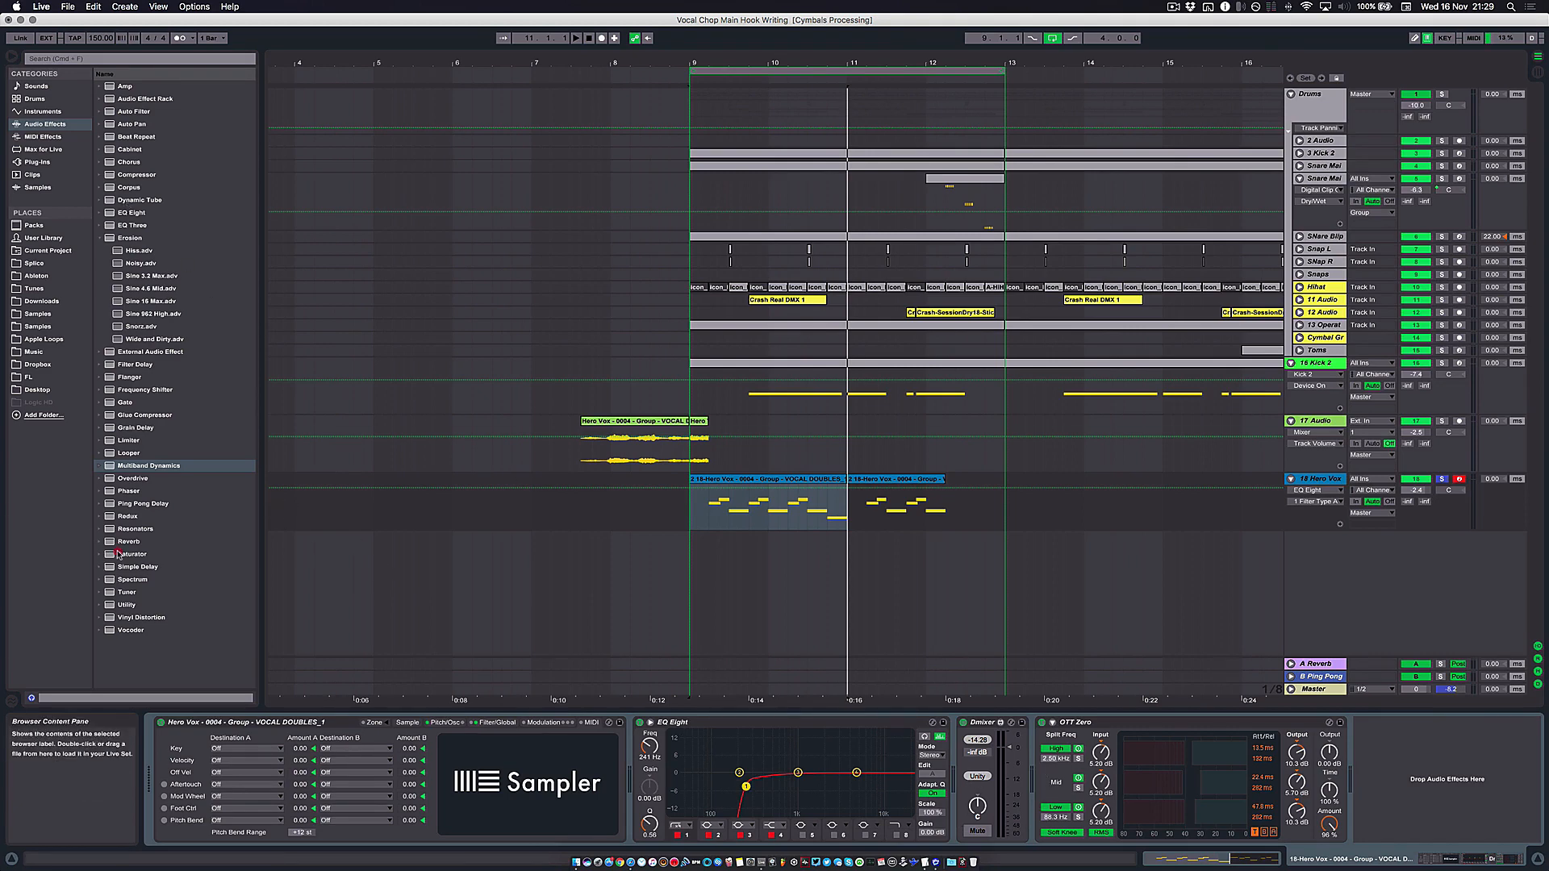
# Step: Insert a Saturator before OTT Zero with 21.1 dB drive and 7.94% dry/wet, and slightly lower the Hero Vox track volume
pyautogui.moveTo(117, 554); pyautogui.dragTo(1133, 781)
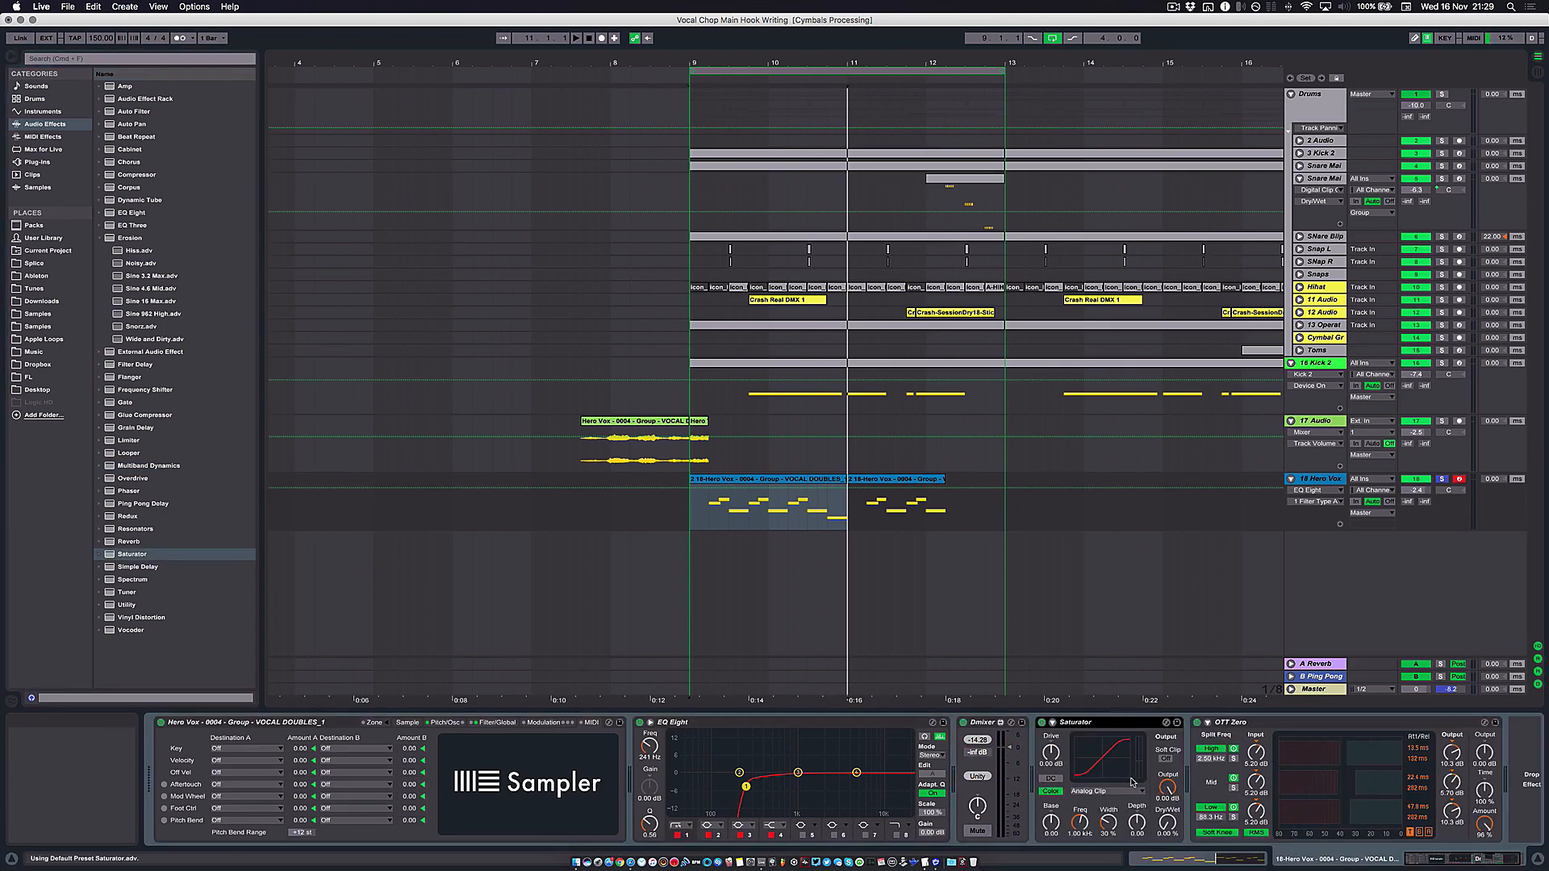
pyautogui.moveTo(1160, 831); pyautogui.dragTo(1160, 867)
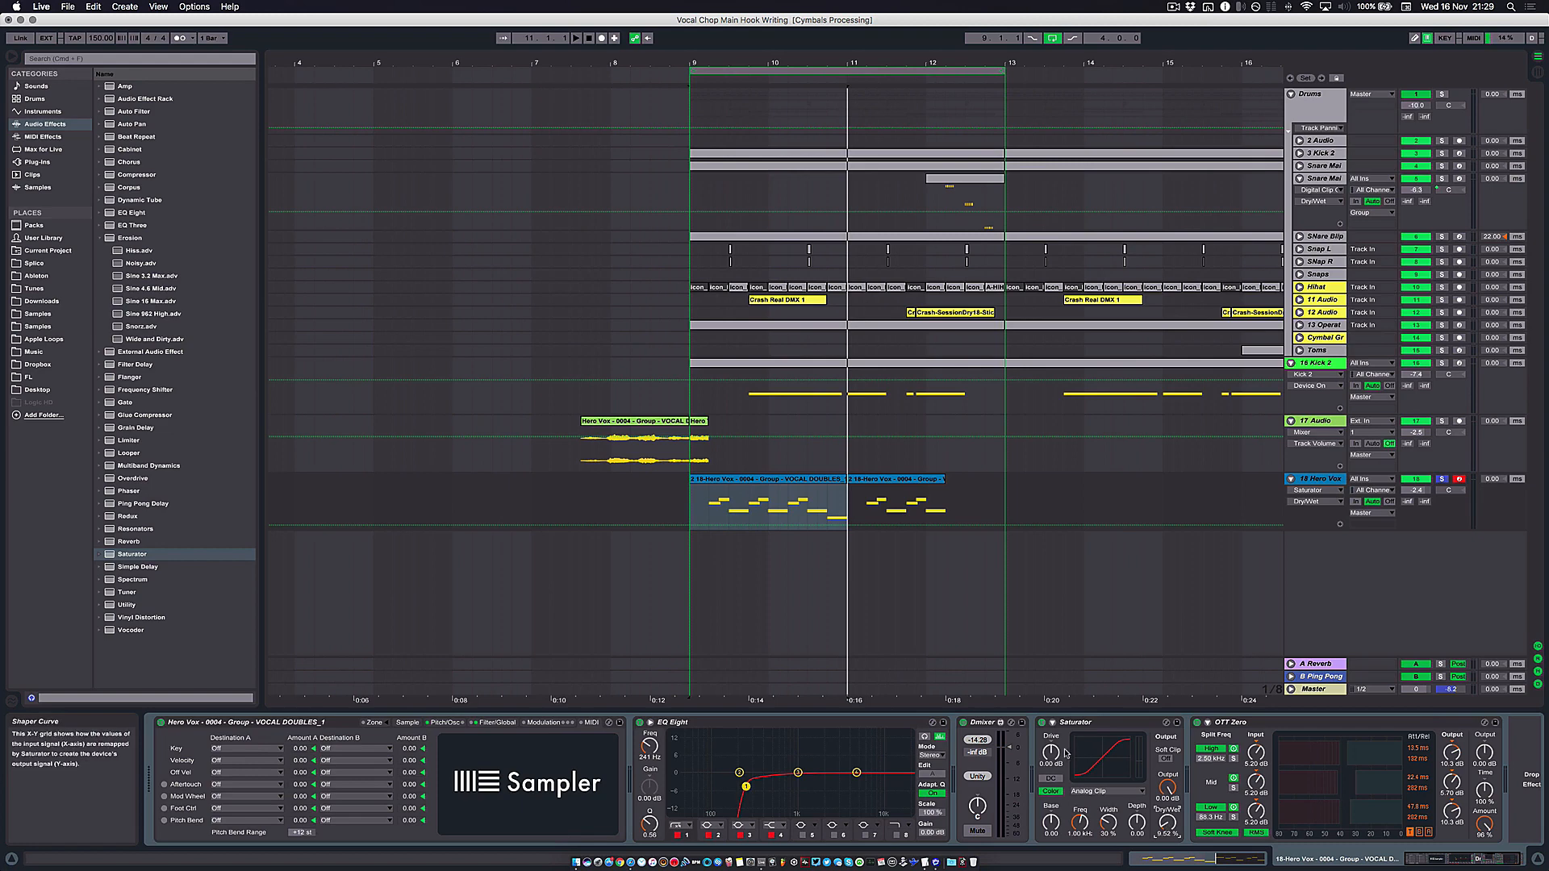
pyautogui.press('space')
pyautogui.moveTo(1051, 753); pyautogui.dragTo(1051, 707)
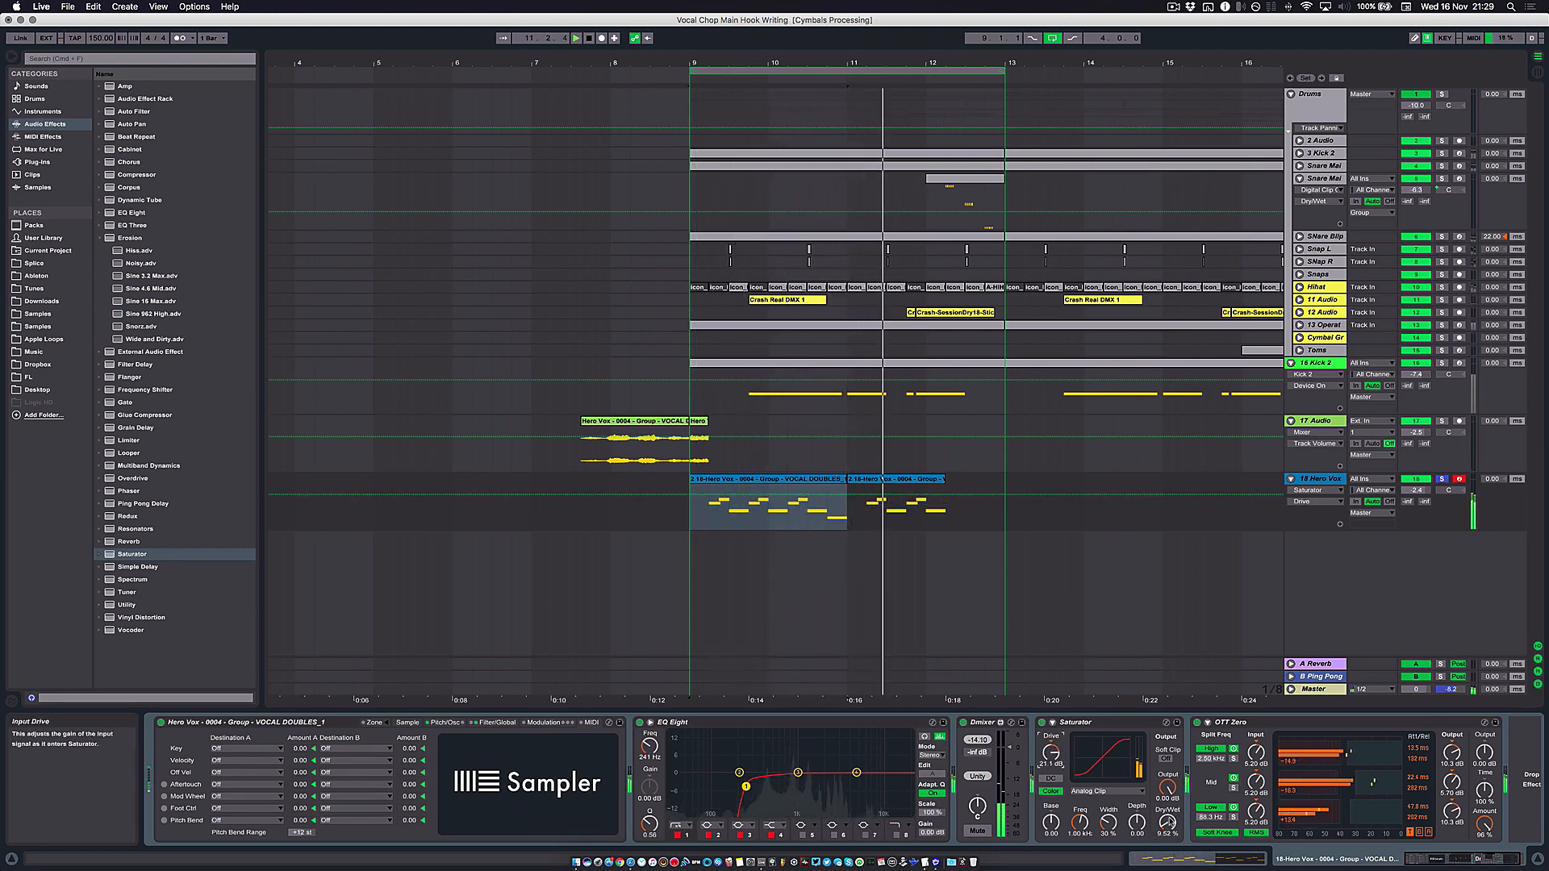
pyautogui.moveTo(1167, 823); pyautogui.dragTo(1167, 826)
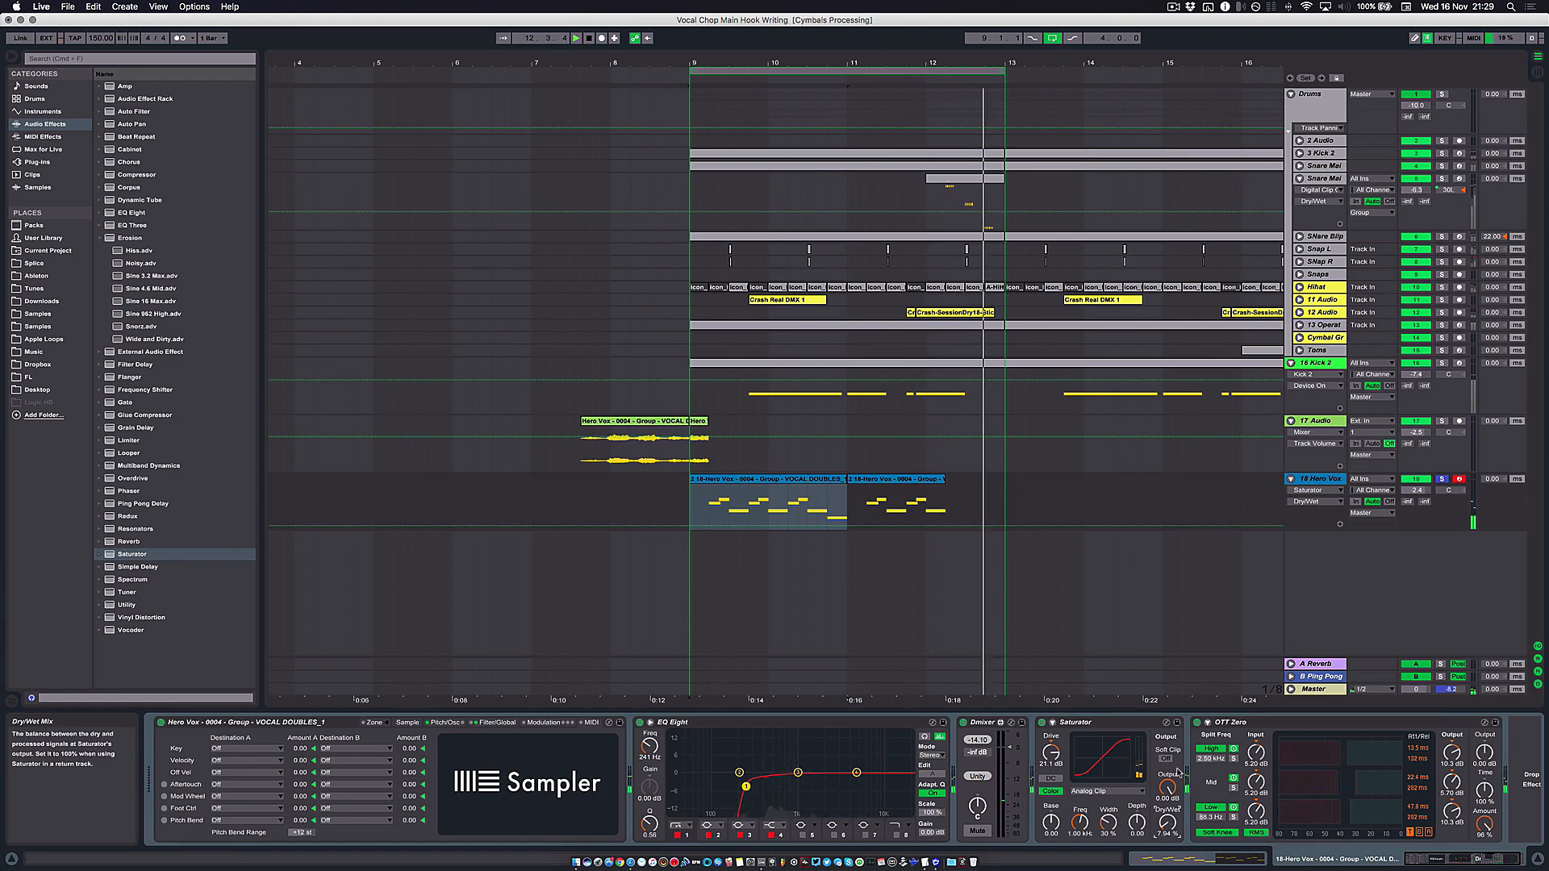
pyautogui.moveTo(1417, 490); pyautogui.dragTo(1417, 501)
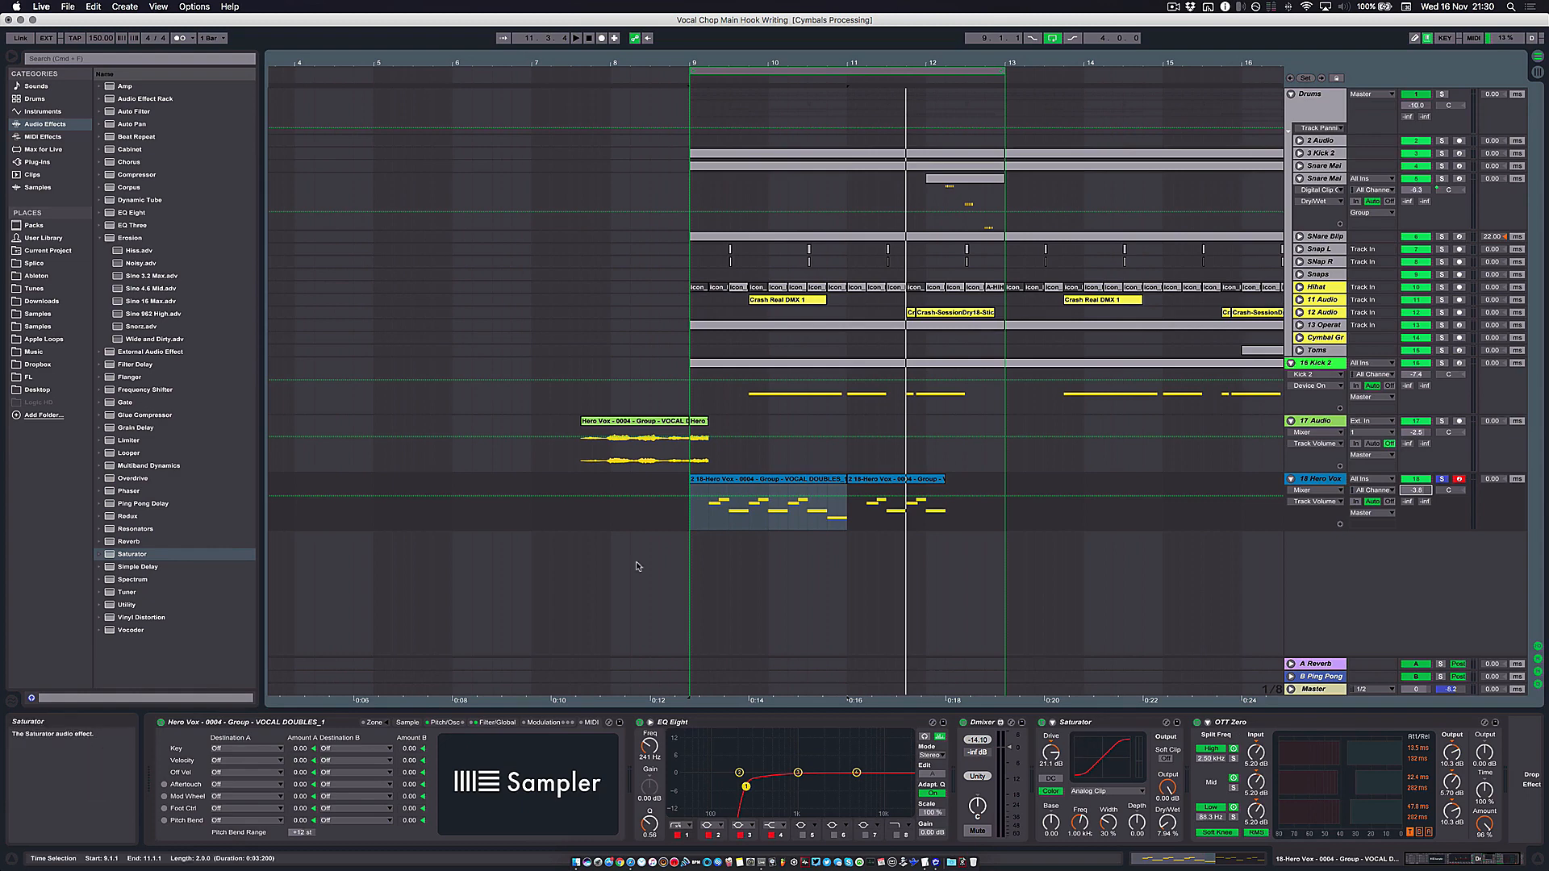
# Step: Add the Cathedral hall reverb preset at the end of the vocal's device chain with 13% dry/wet and audition it
pyautogui.click(103, 543)
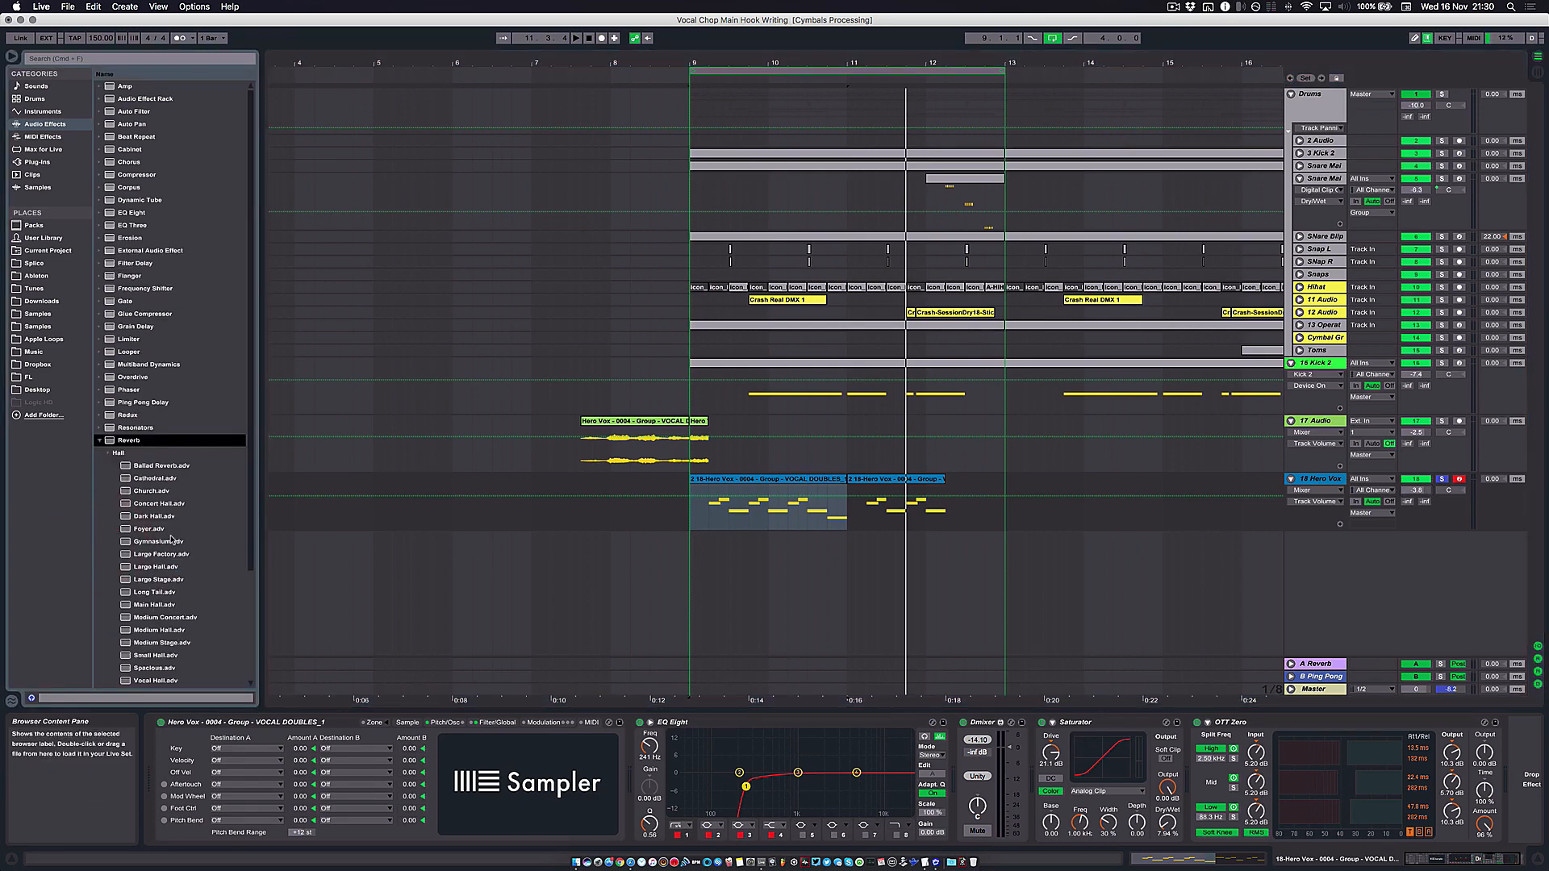
pyautogui.scroll(-1, 171, 540)
pyautogui.click(153, 465)
pyautogui.click(164, 490)
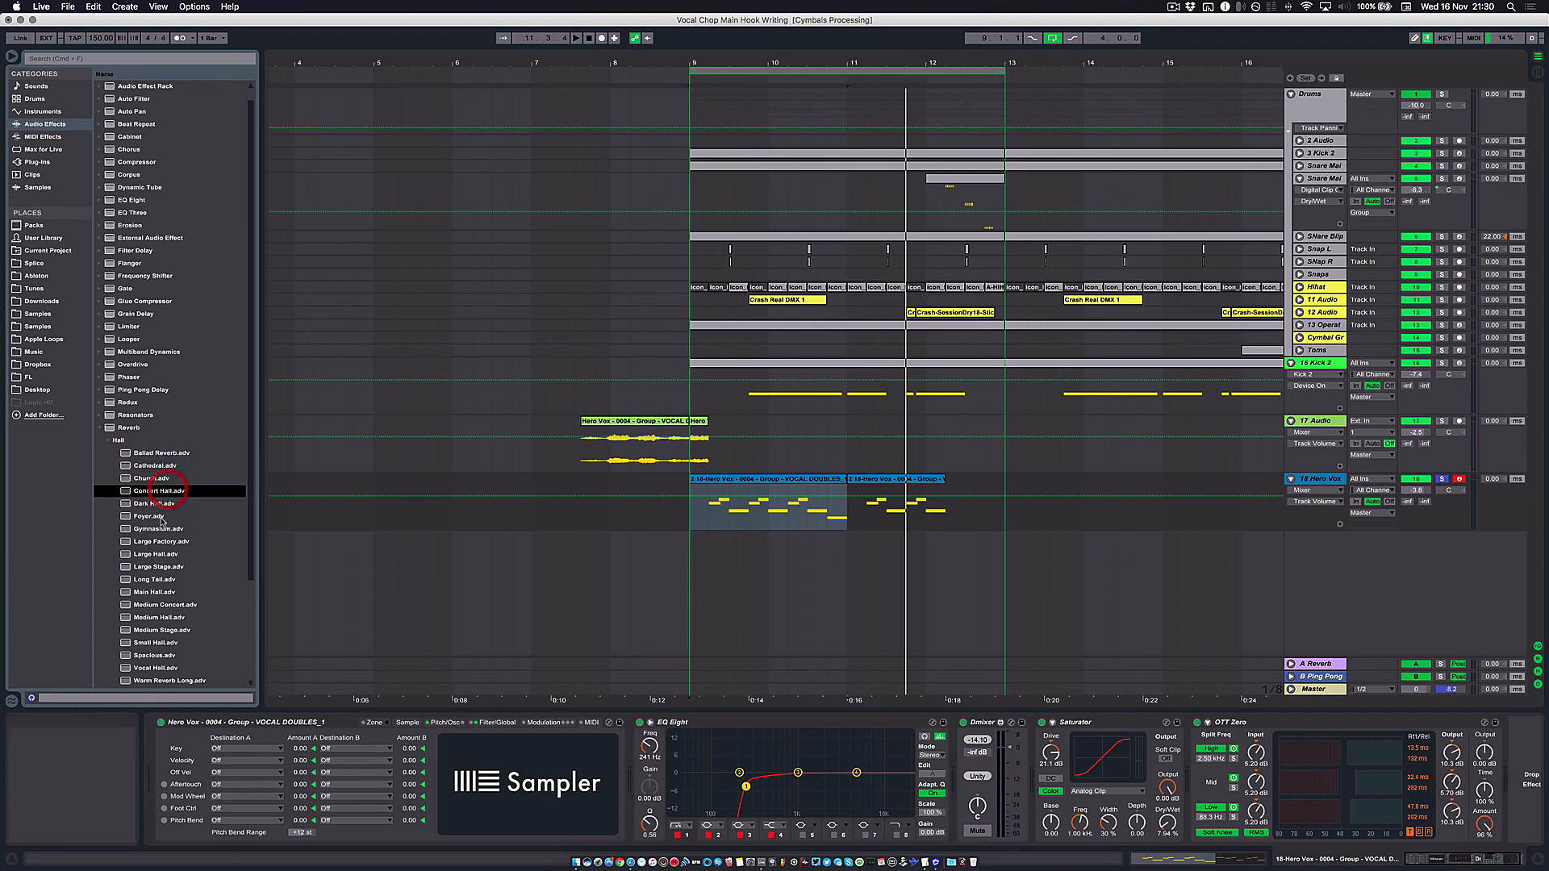
pyautogui.click(161, 545)
pyautogui.click(161, 491)
pyautogui.click(153, 467)
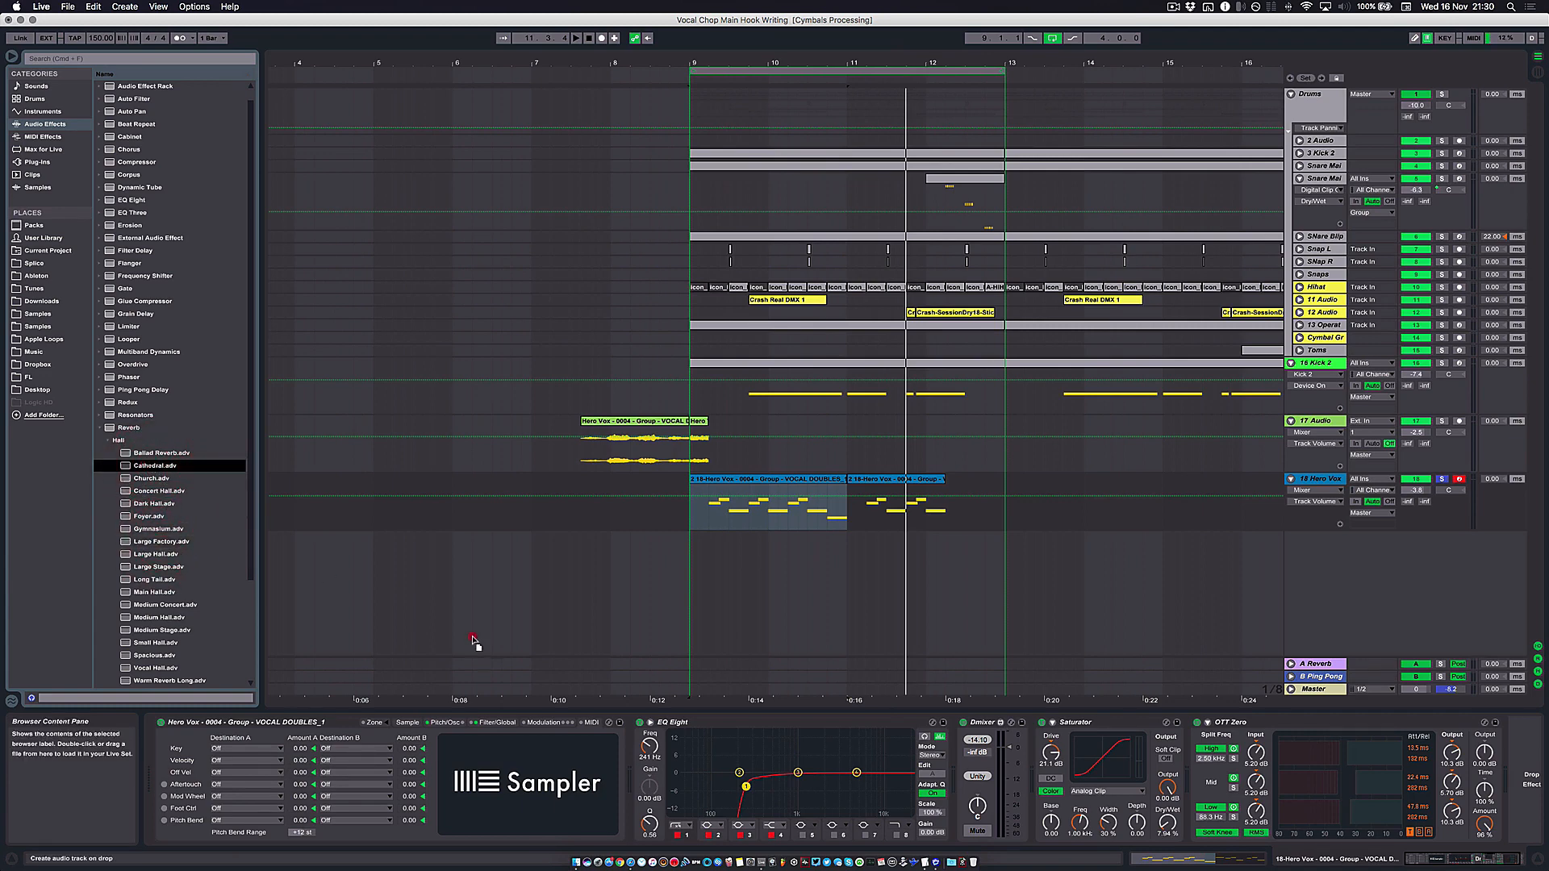
pyautogui.moveTo(474, 642); pyautogui.dragTo(1522, 812)
pyautogui.press('space')
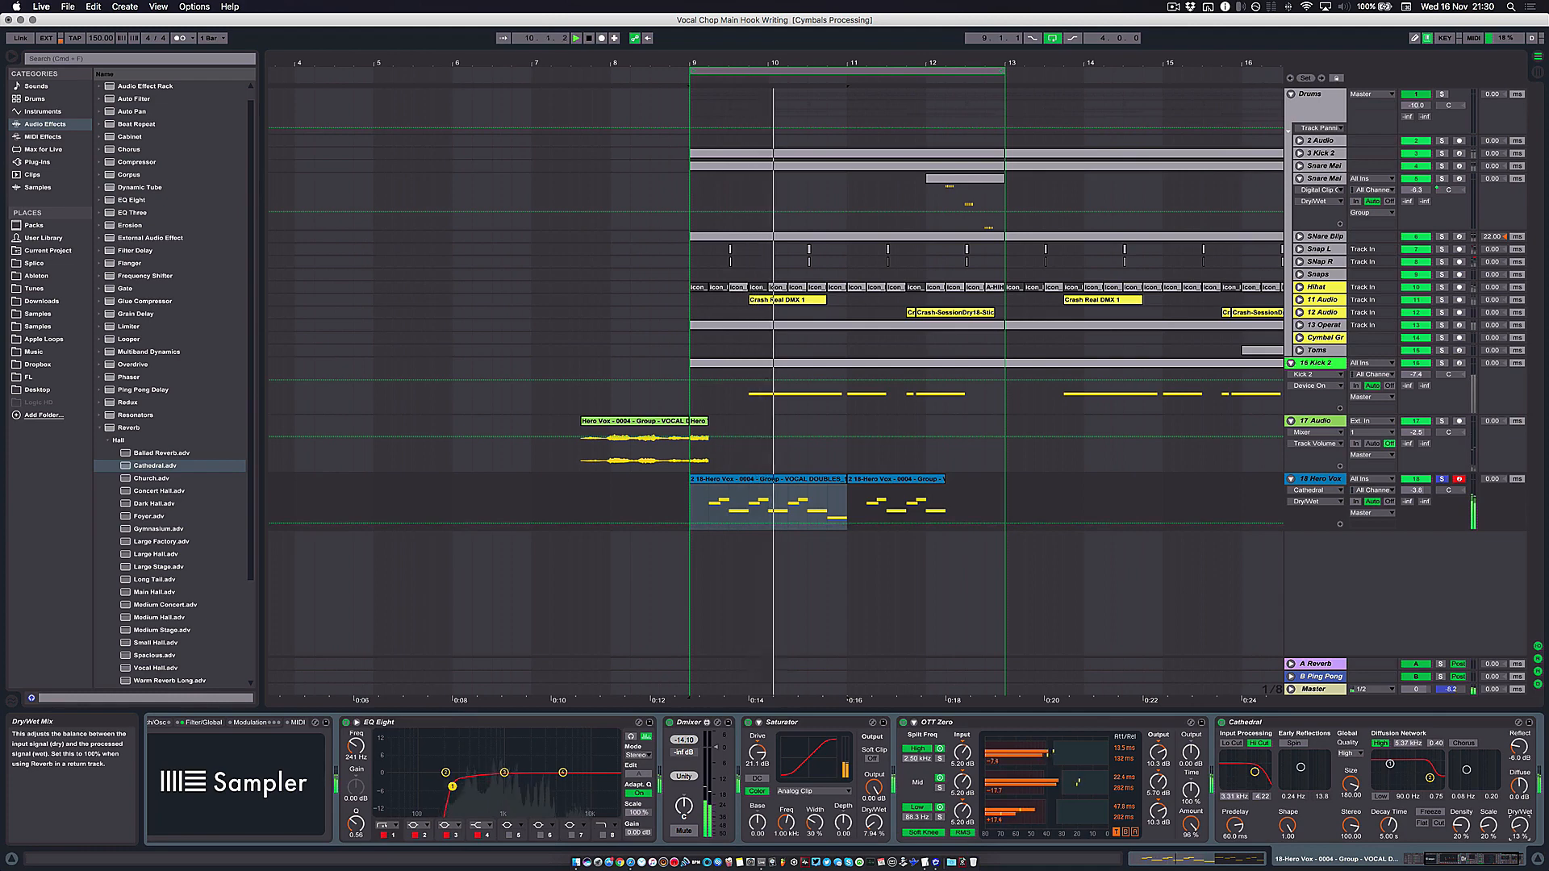
# Step: Enable the low cut in the Cathedral reverb's input processing and move the input filter to 2.31 kHz
pyautogui.press('space')
pyautogui.hscroll(2, 1521, 825)
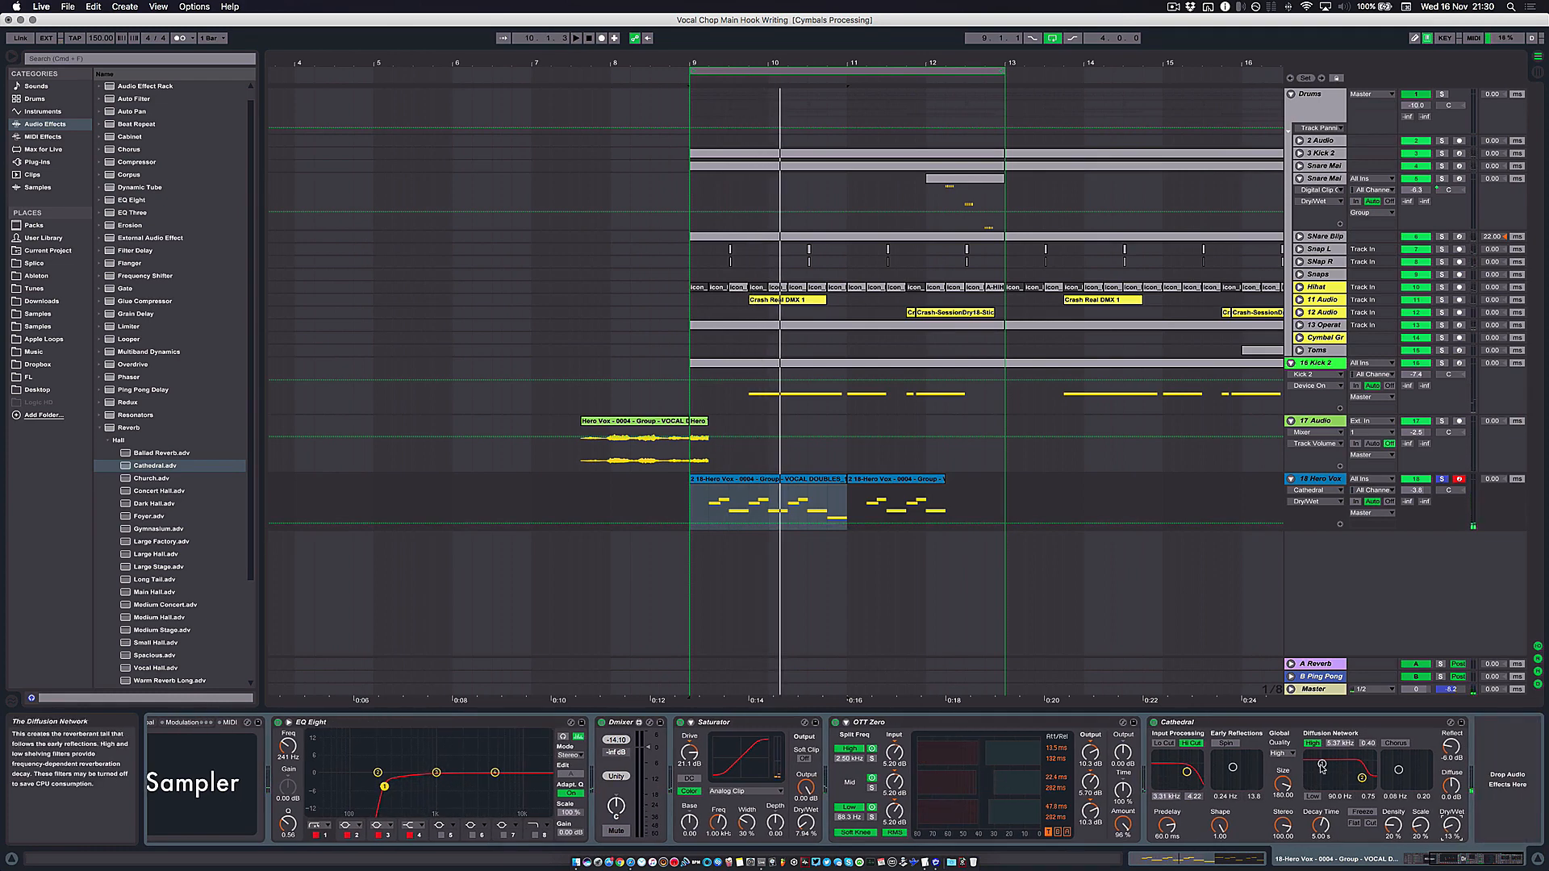
pyautogui.click(1162, 743)
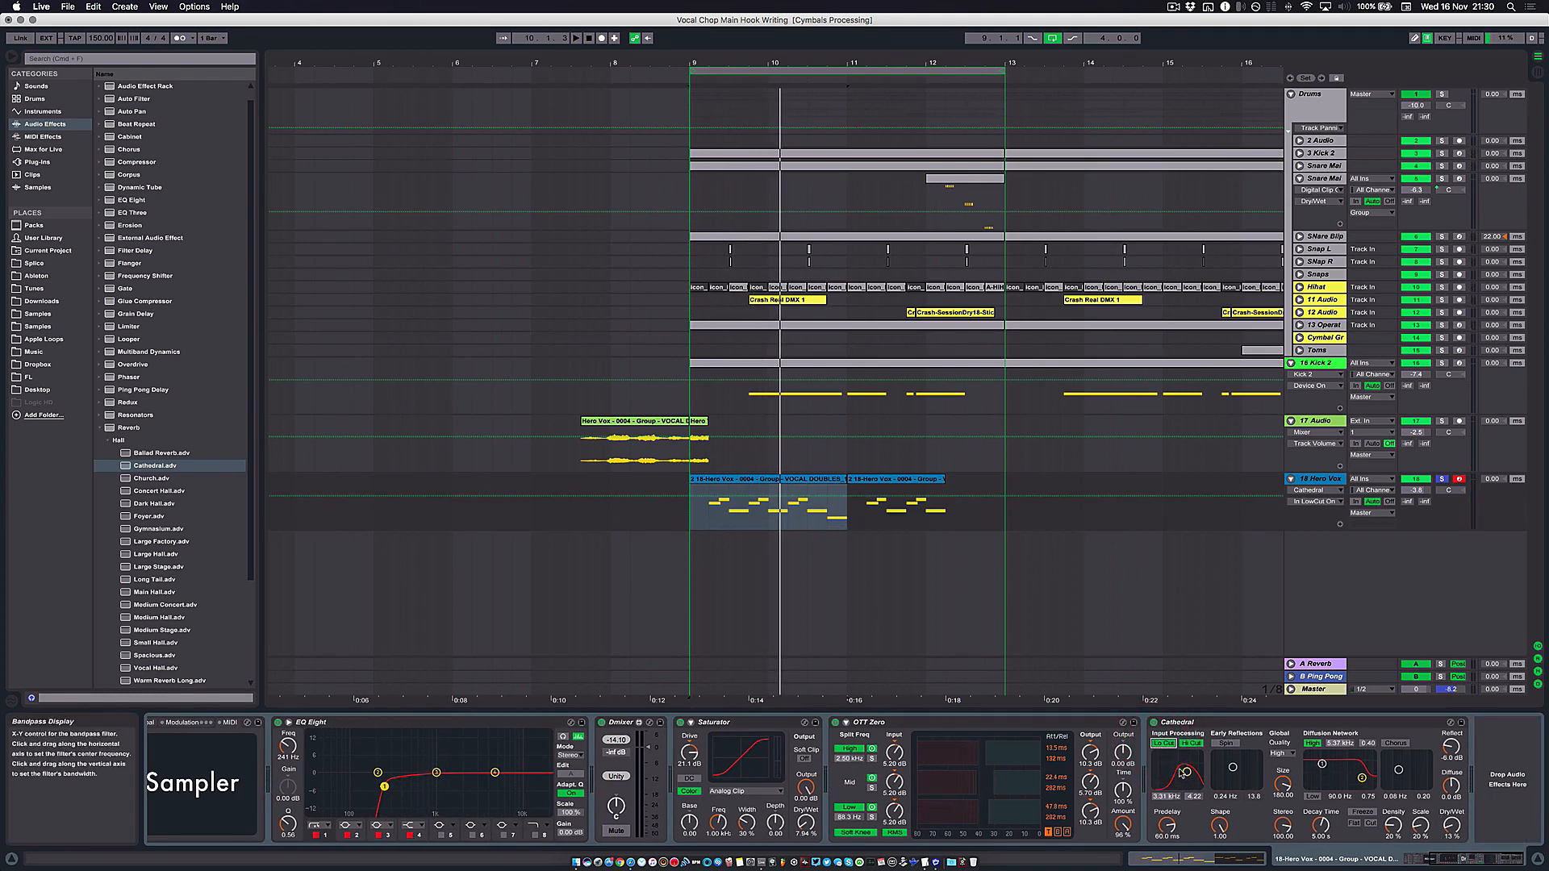
pyautogui.press('space')
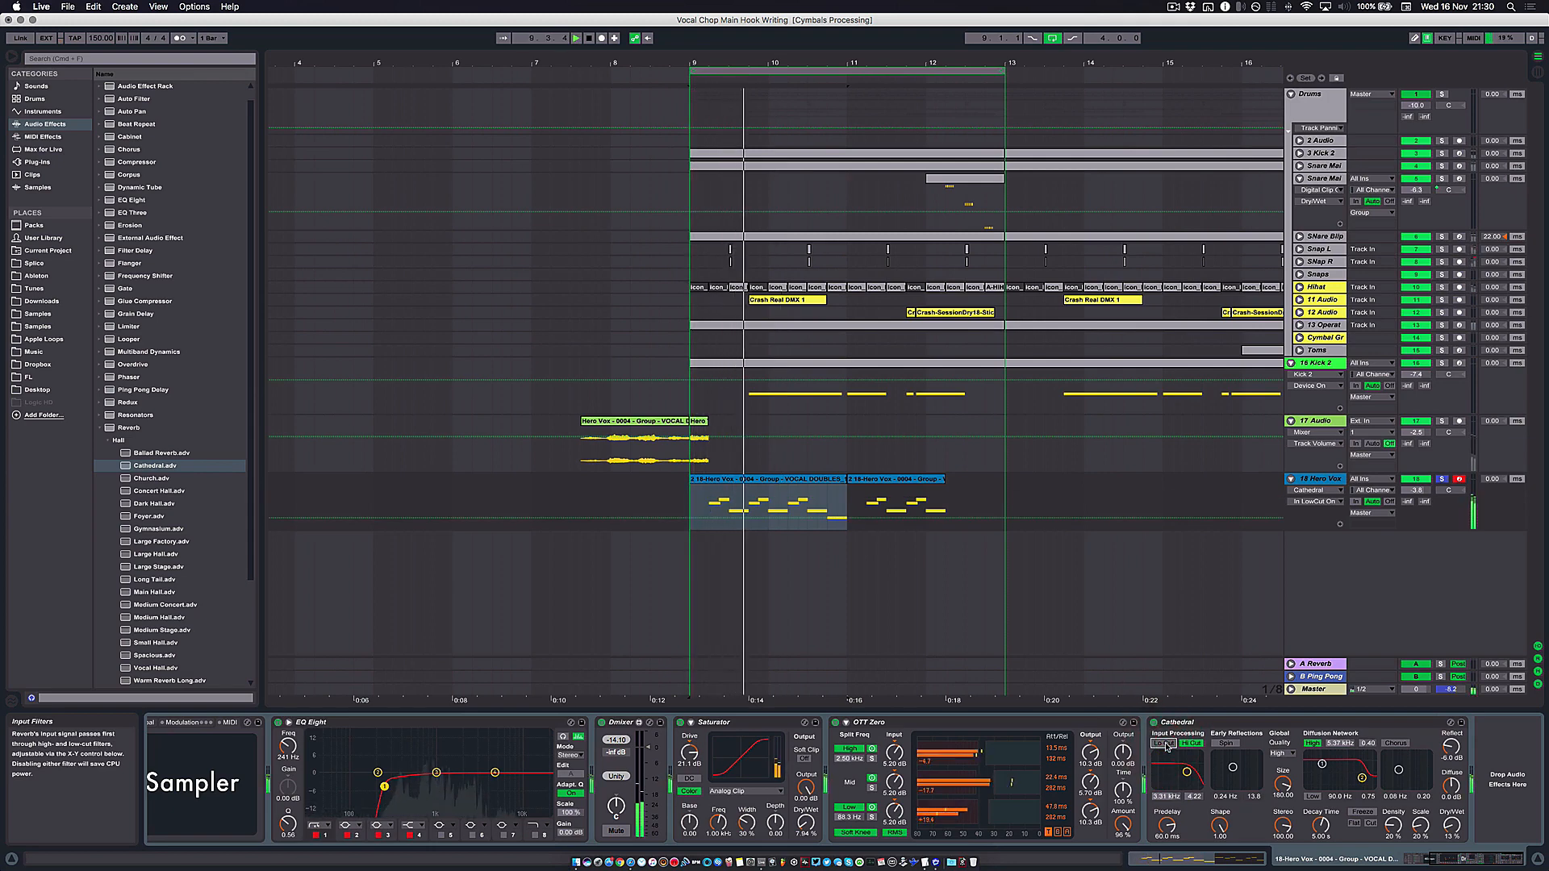
pyautogui.click(1166, 745)
pyautogui.moveTo(1187, 772); pyautogui.dragTo(1184, 769)
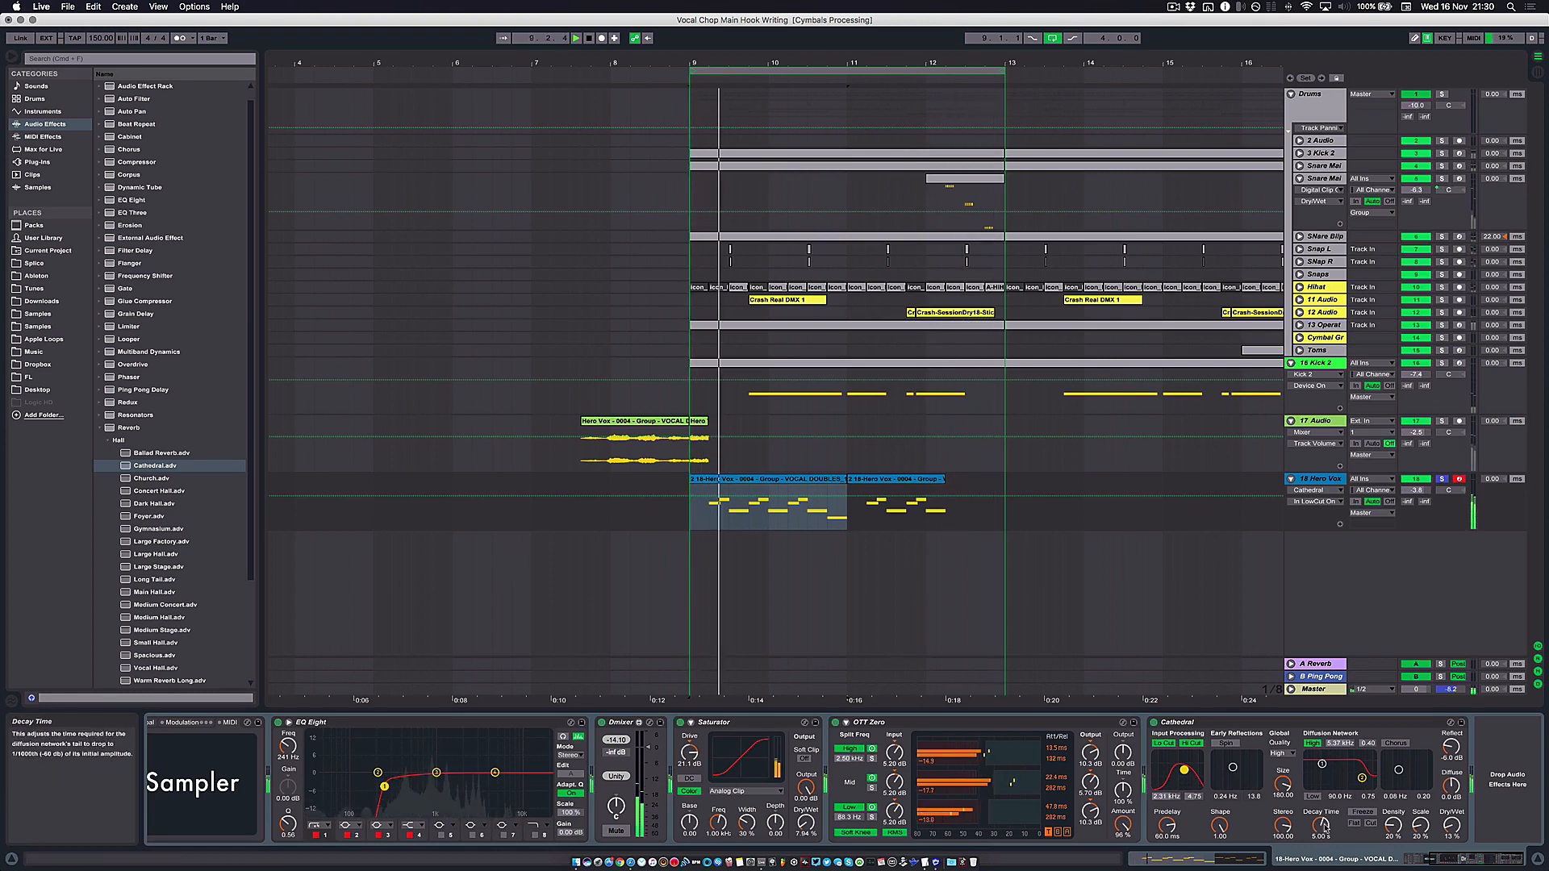
# Step: Shorten the Cathedral reverb's decay time to 1.68 s and raise its dry/wet to 40%
pyautogui.moveTo(1321, 824); pyautogui.dragTo(1321, 863)
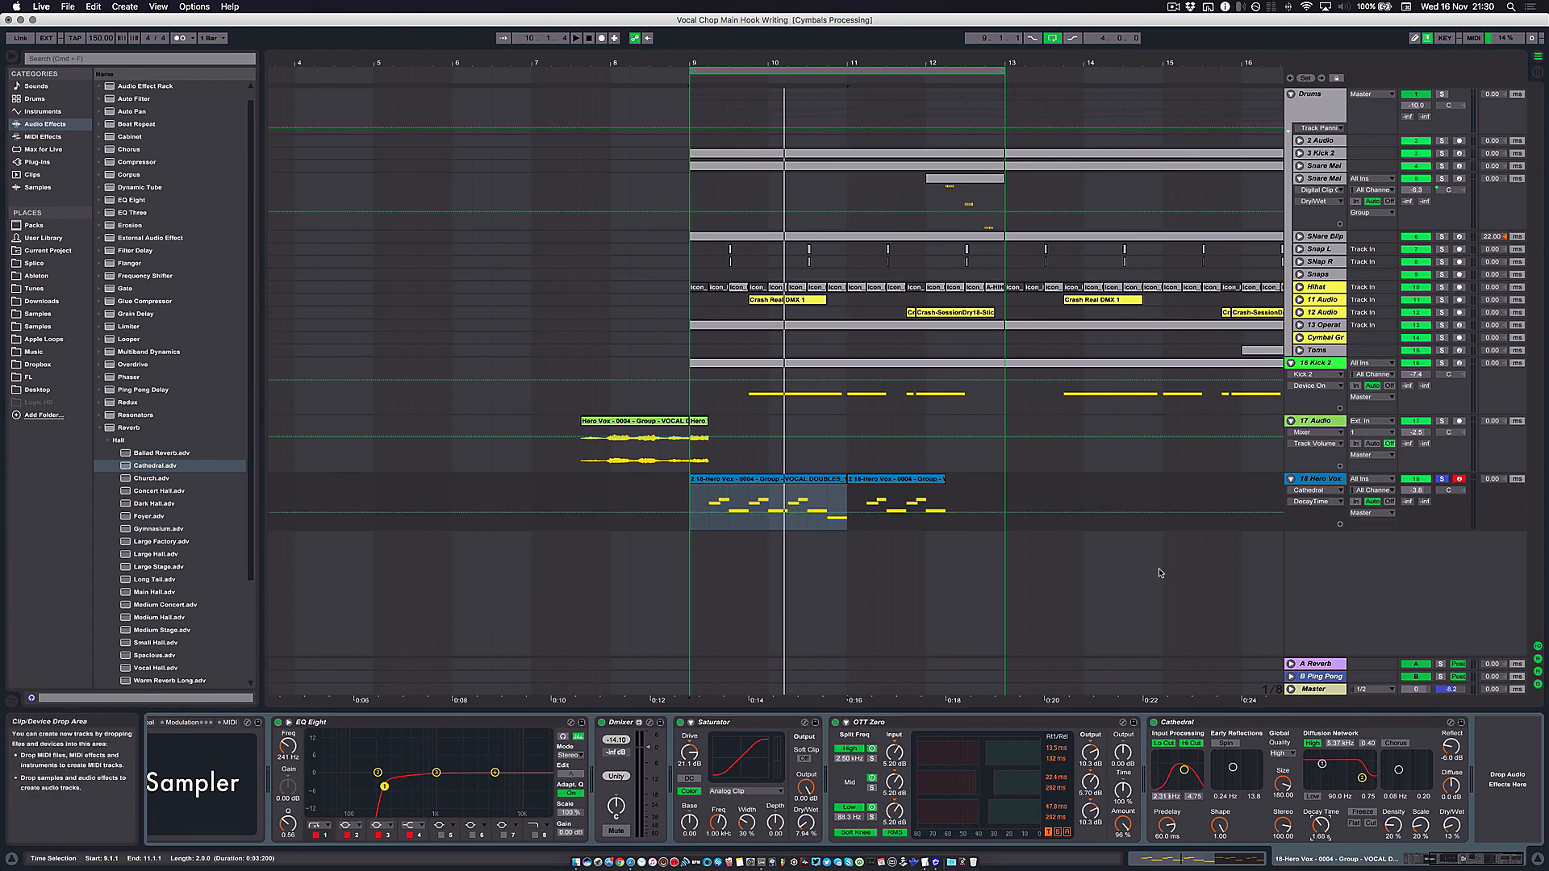
pyautogui.press('space')
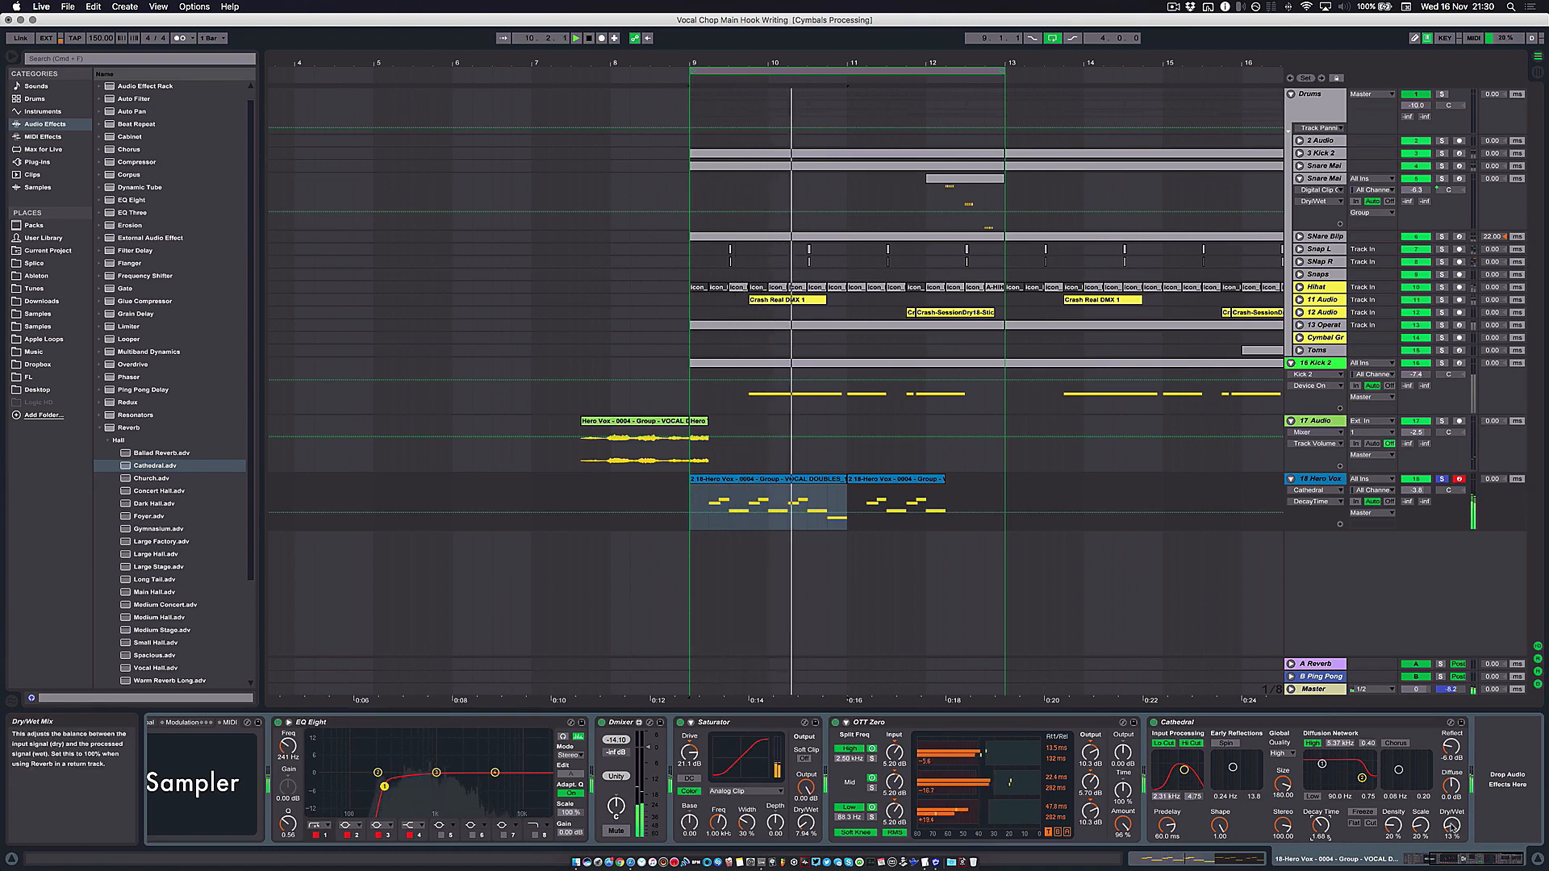
pyautogui.moveTo(1457, 830); pyautogui.dragTo(1457, 785)
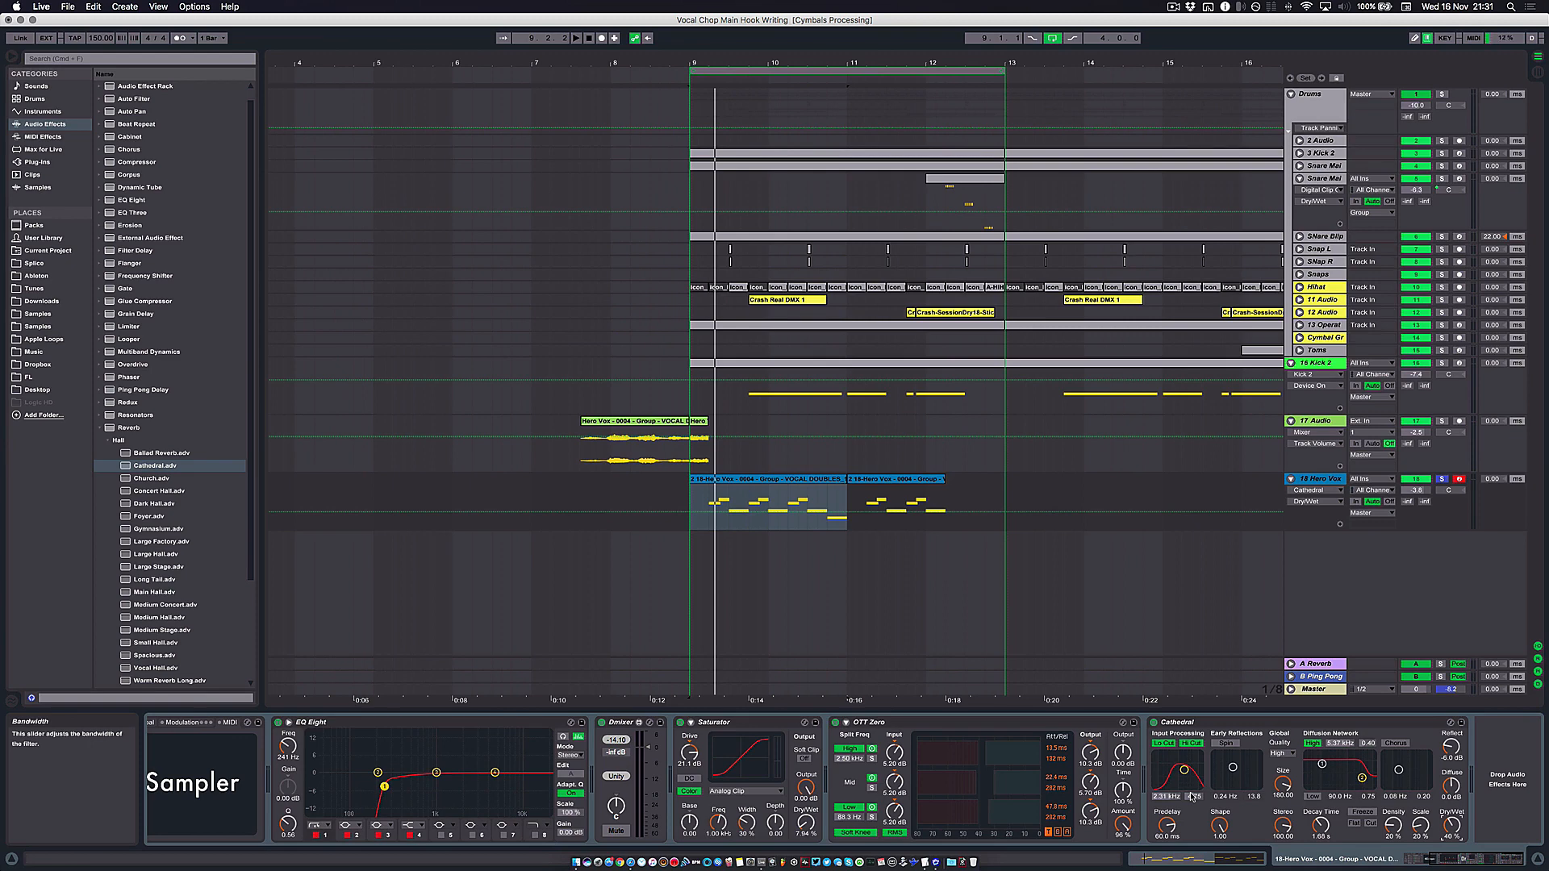
# Step: Move OTT Zero behind the Cathedral reverb in the device chain and audition the loop
pyautogui.click(904, 725)
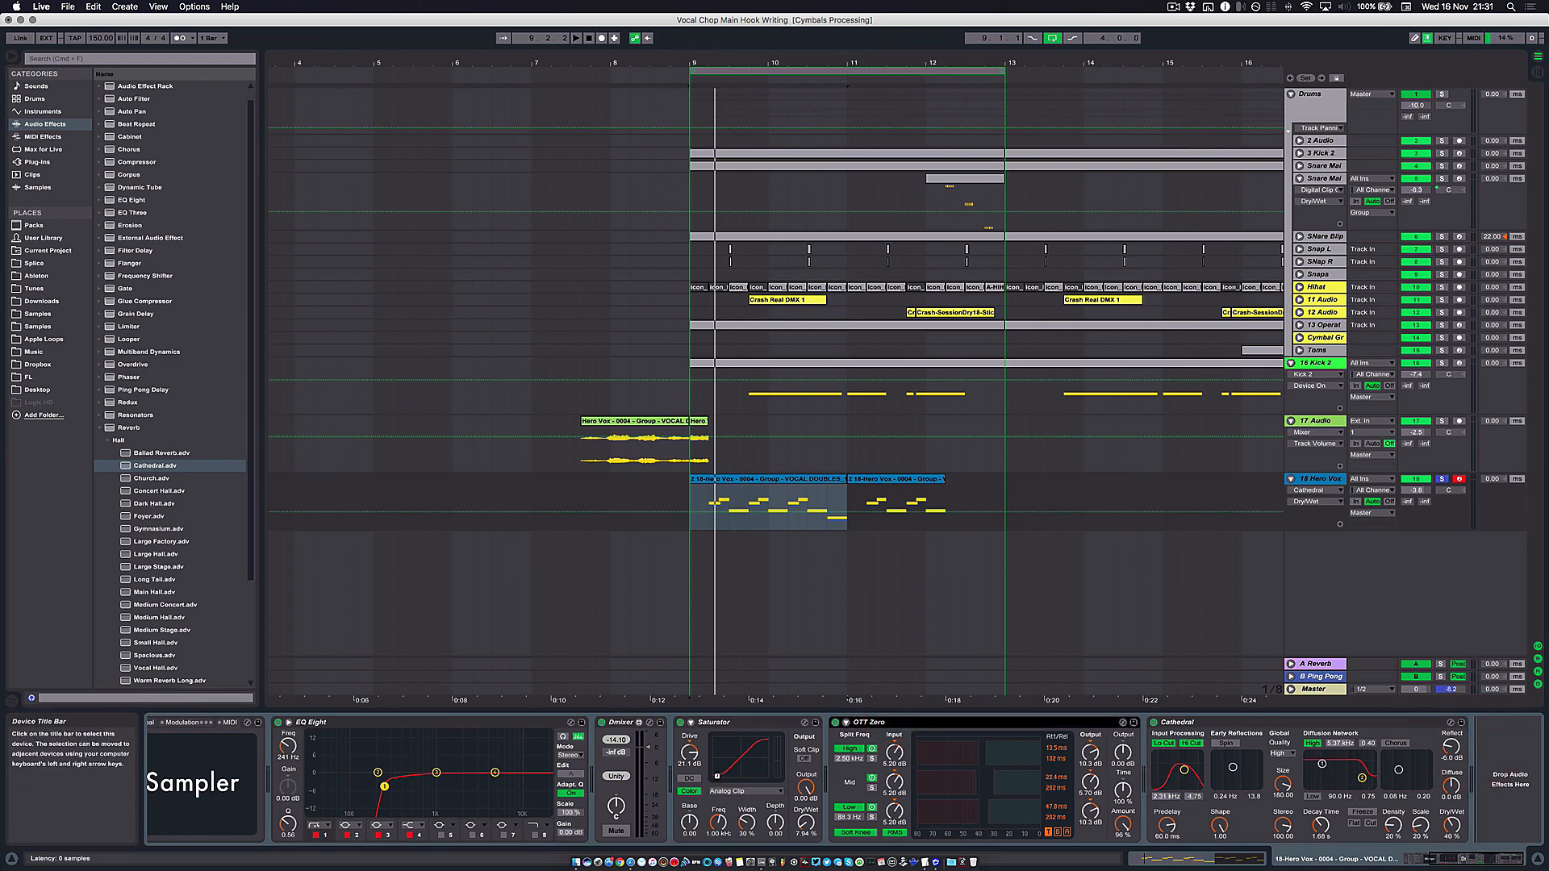
pyautogui.press('super+z')
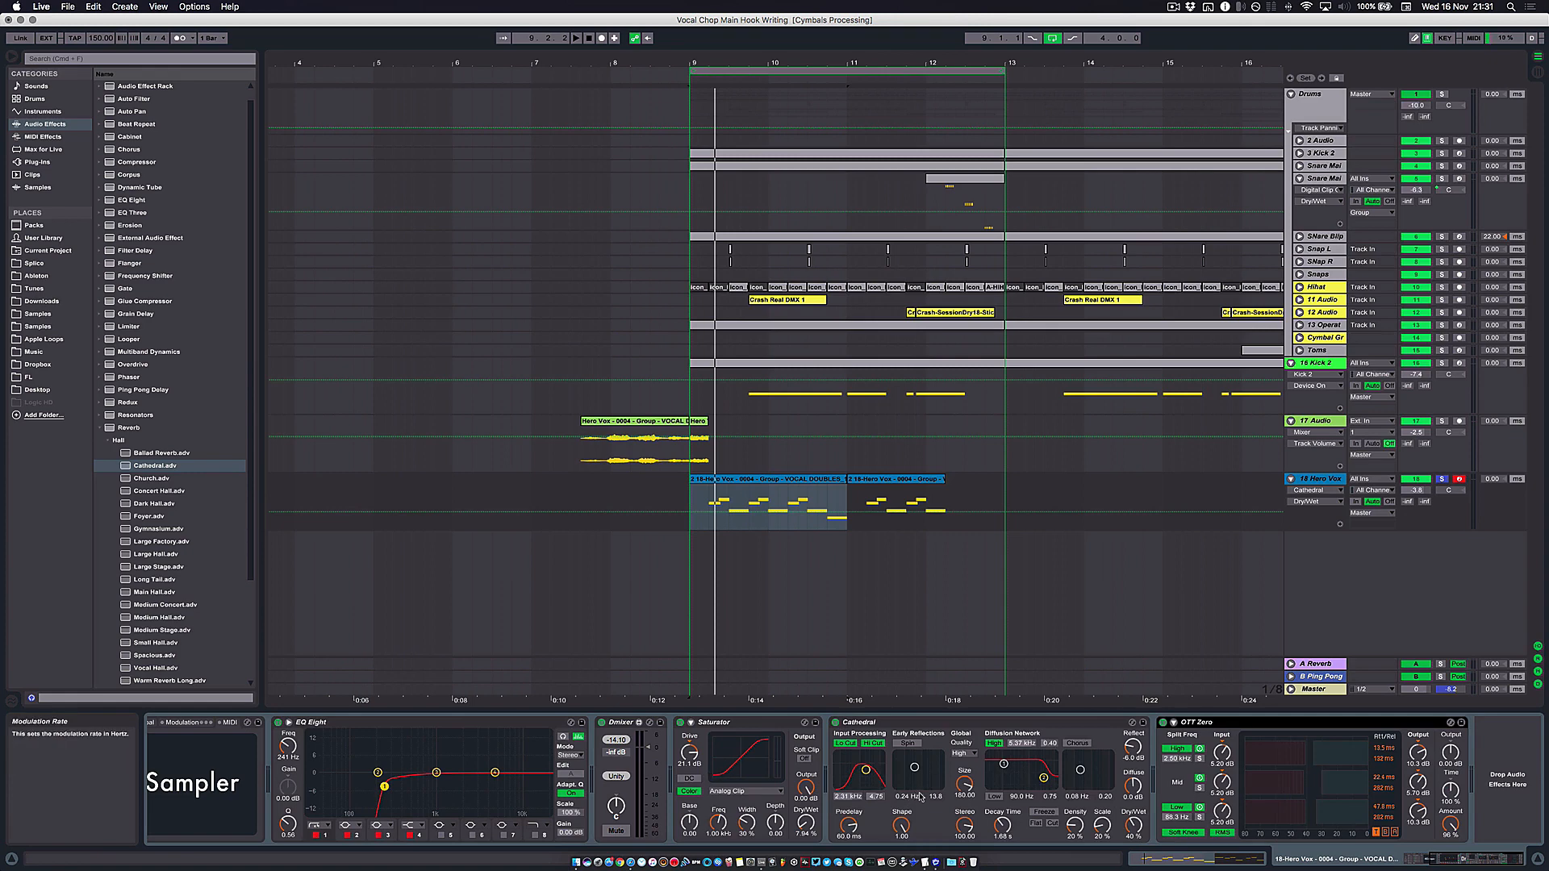
pyautogui.press('space')
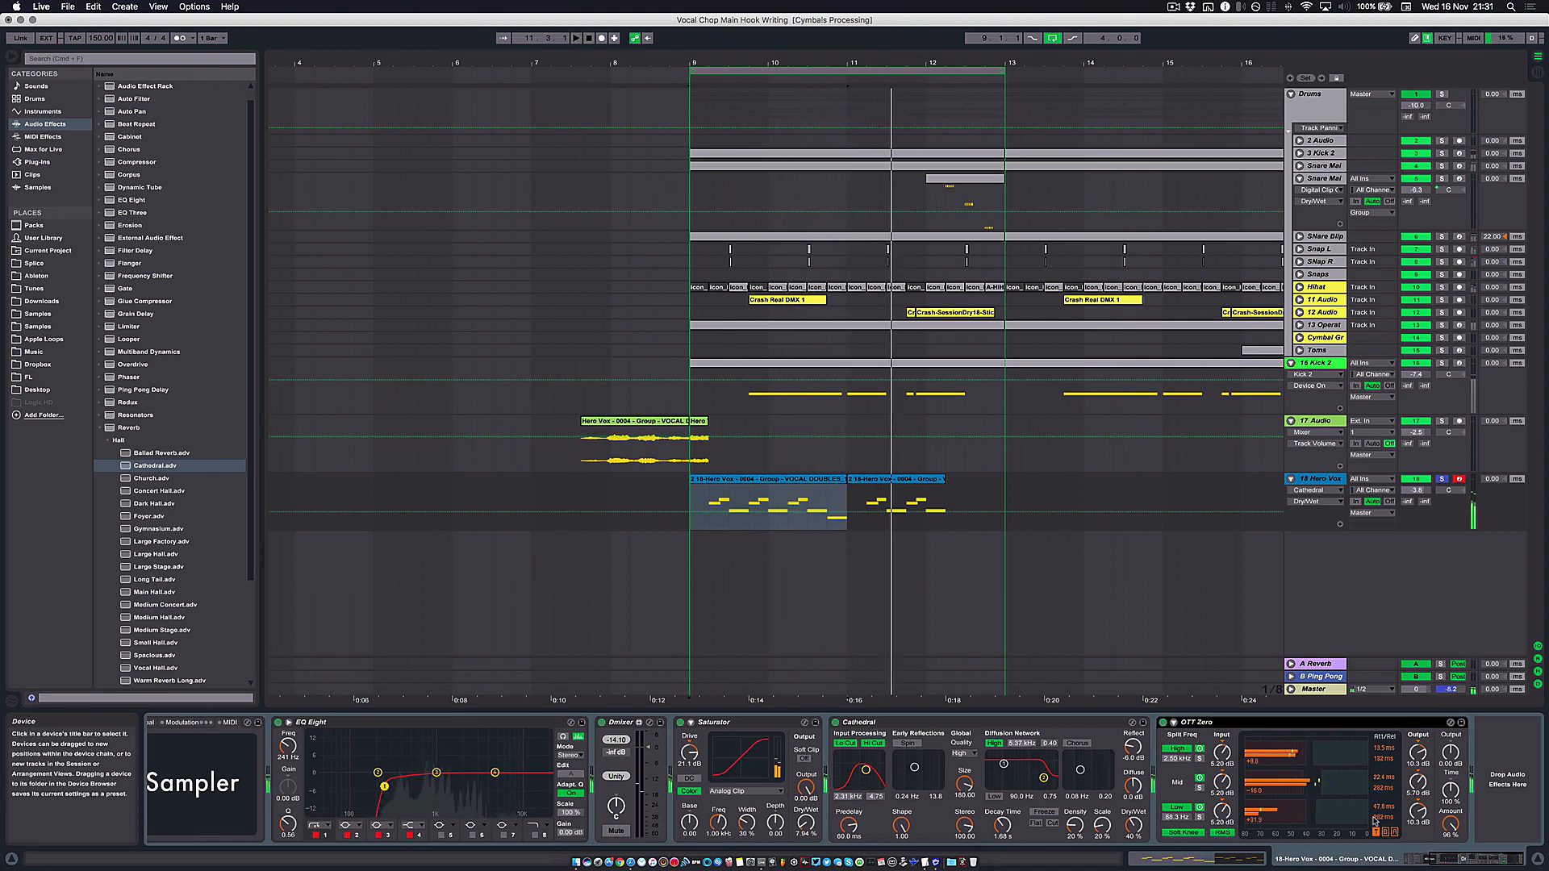
# Step: Set the OTT Zero amount to 94% and EQ Eight's low cut to 228 Hz with a Q of 0.47
pyautogui.click(1450, 823)
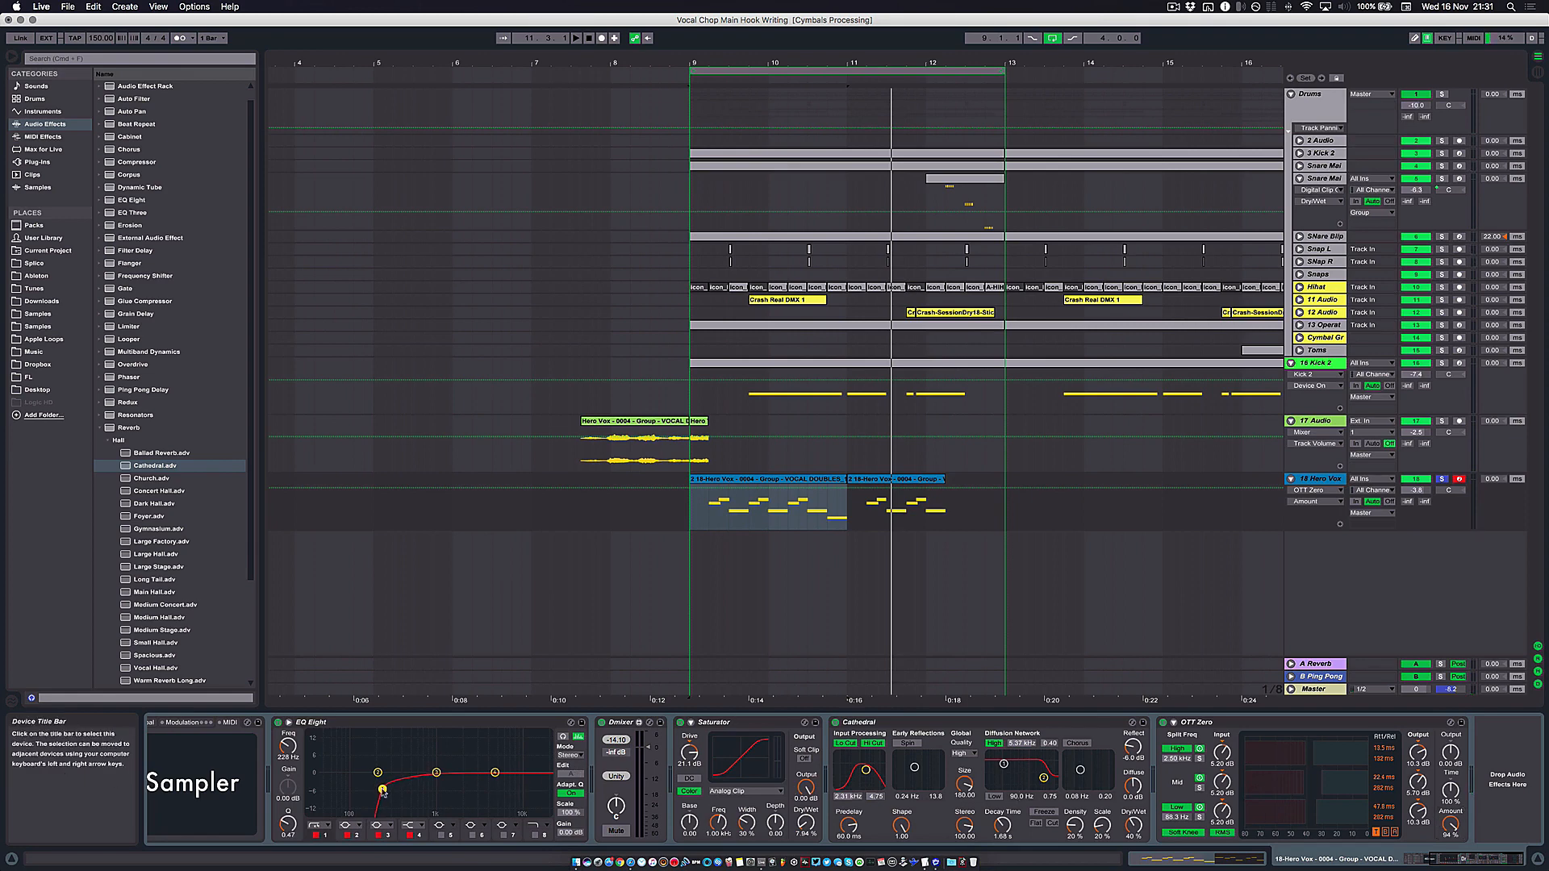
pyautogui.hscroll(-1, 1126, 759)
# Step: During playback, set the Cathedral reverb's dry/wet to 41% and its input filter to 3.02 kHz
pyautogui.press('space')
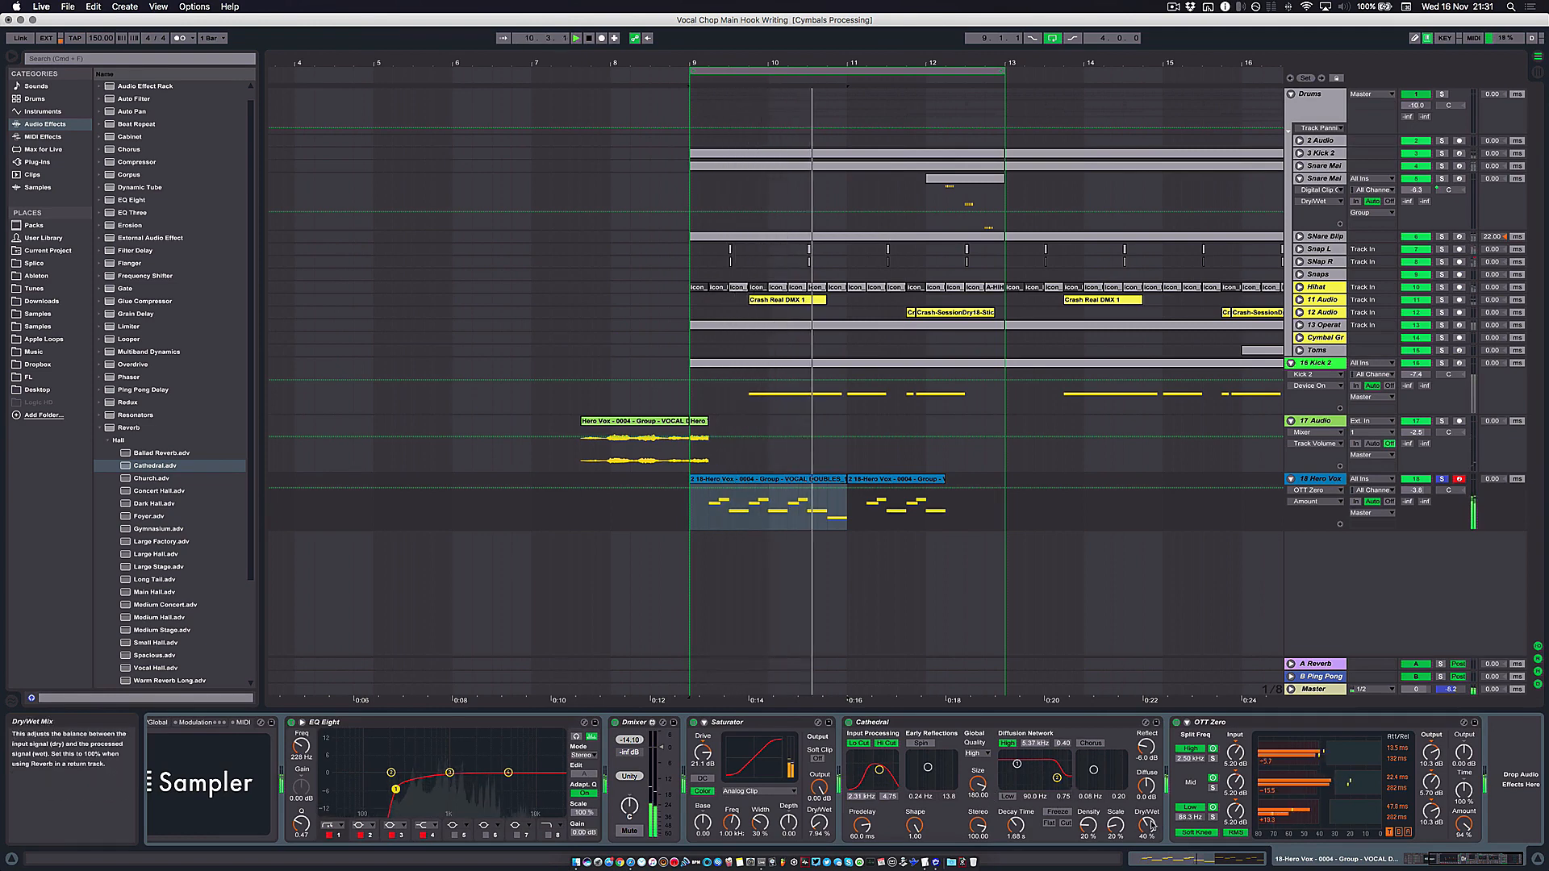
pyautogui.moveTo(1147, 826); pyautogui.dragTo(1148, 825)
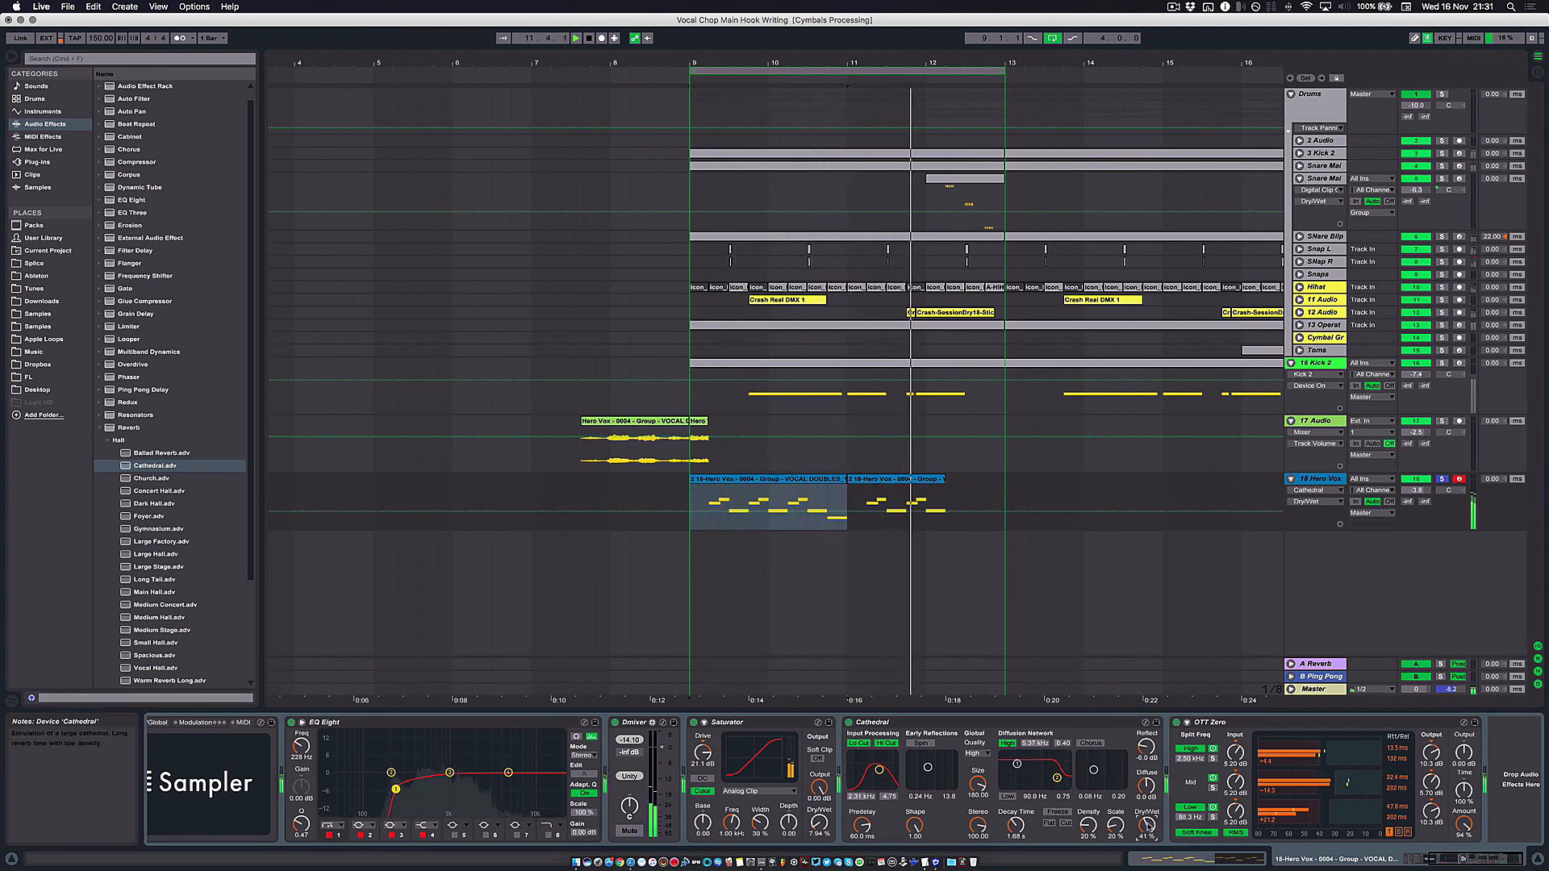
pyautogui.moveTo(880, 770); pyautogui.dragTo(881, 771)
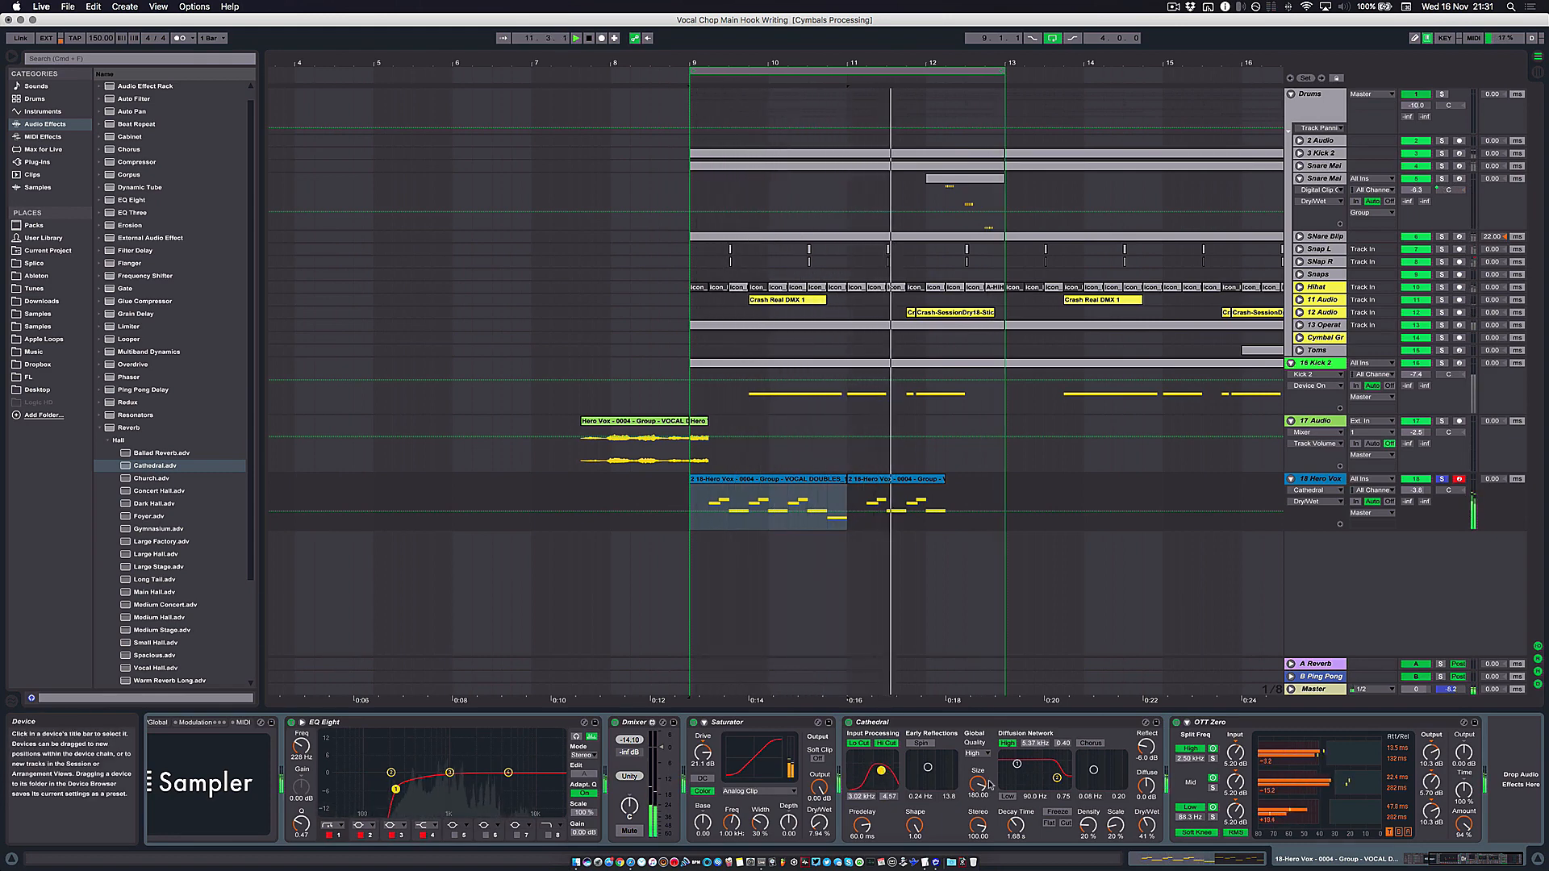
# Step: Boost the vocal's highs with EQ Eight's fourth band at 3.88 kHz by 4.09 dB
pyautogui.hscroll(-3, 990, 784)
pyautogui.hscroll(-3, 989, 784)
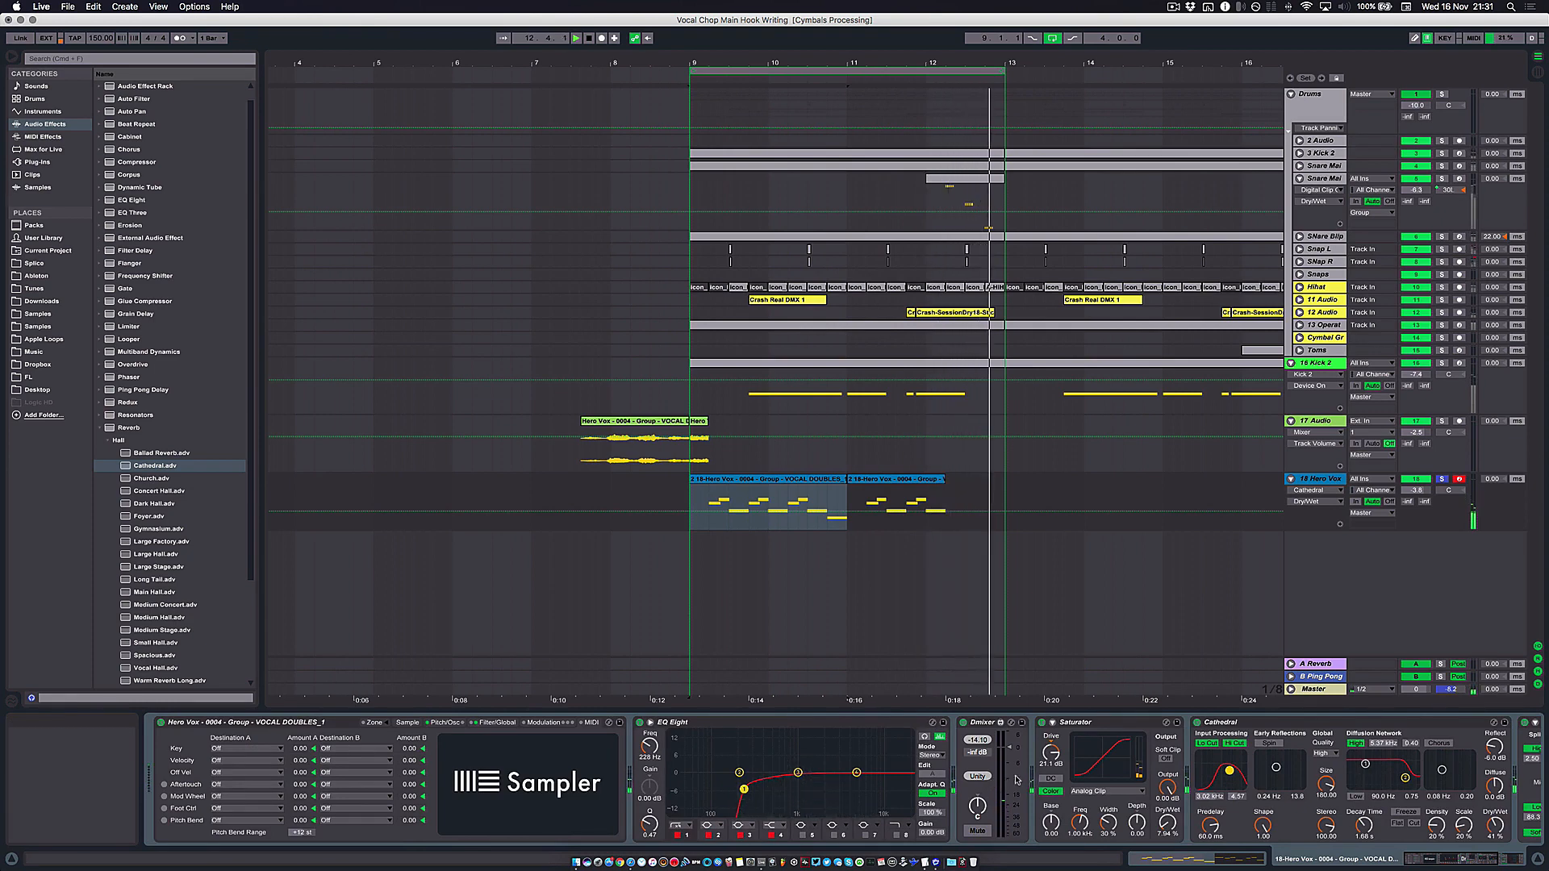
pyautogui.click(857, 773)
pyautogui.moveTo(856, 772); pyautogui.dragTo(847, 762)
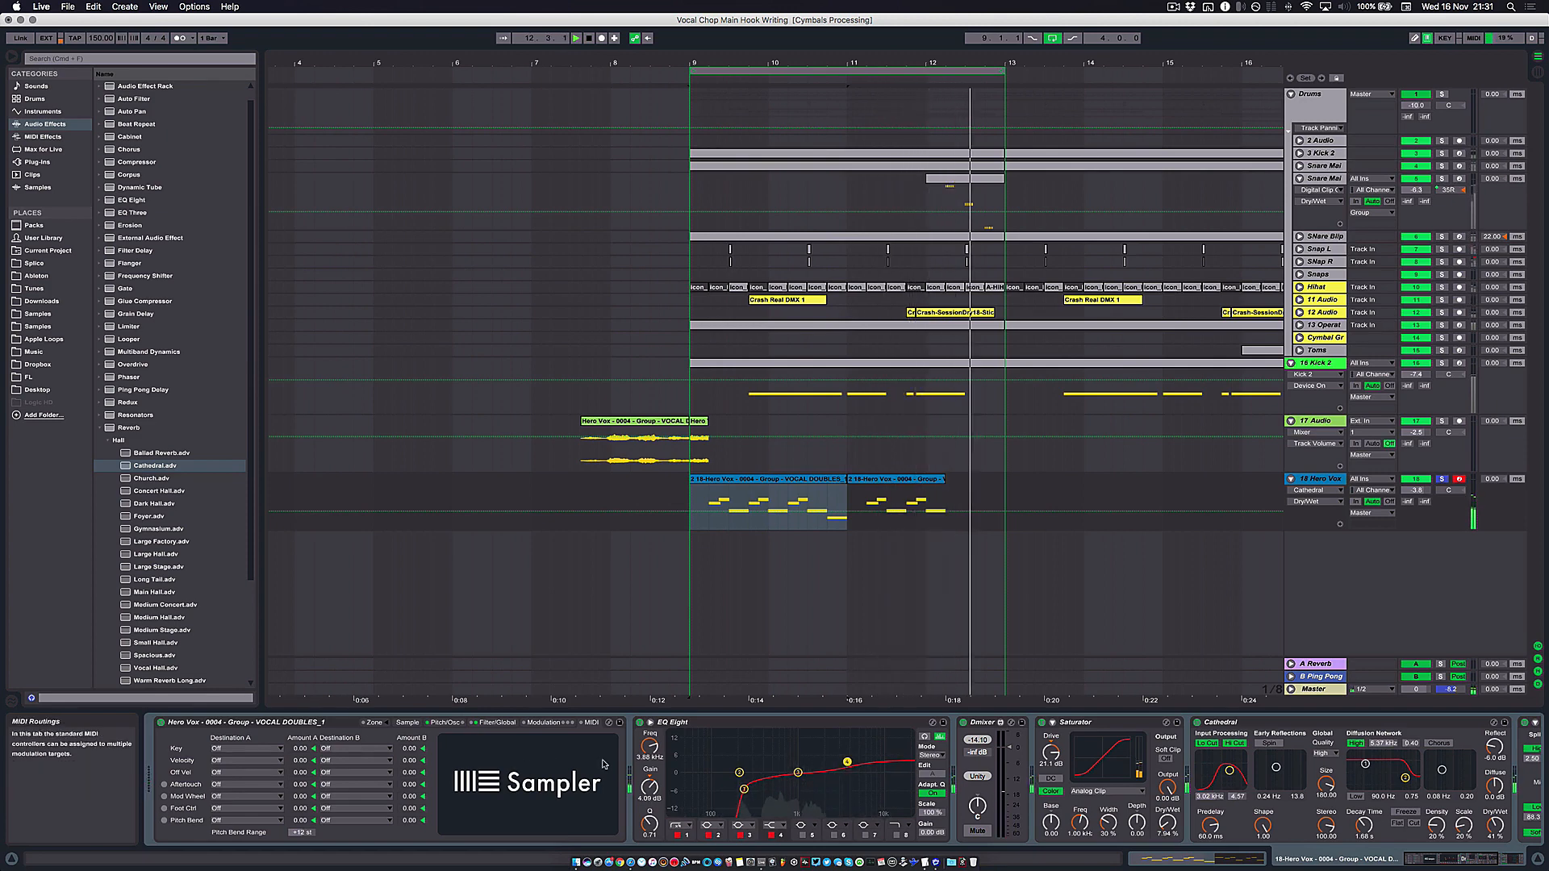
# Step: Unsolo the Hero Vox track, play the loop with the drums, and raise the track volume to -1.8 dB
pyautogui.moveTo(877, 596); pyautogui.dragTo(570, 579)
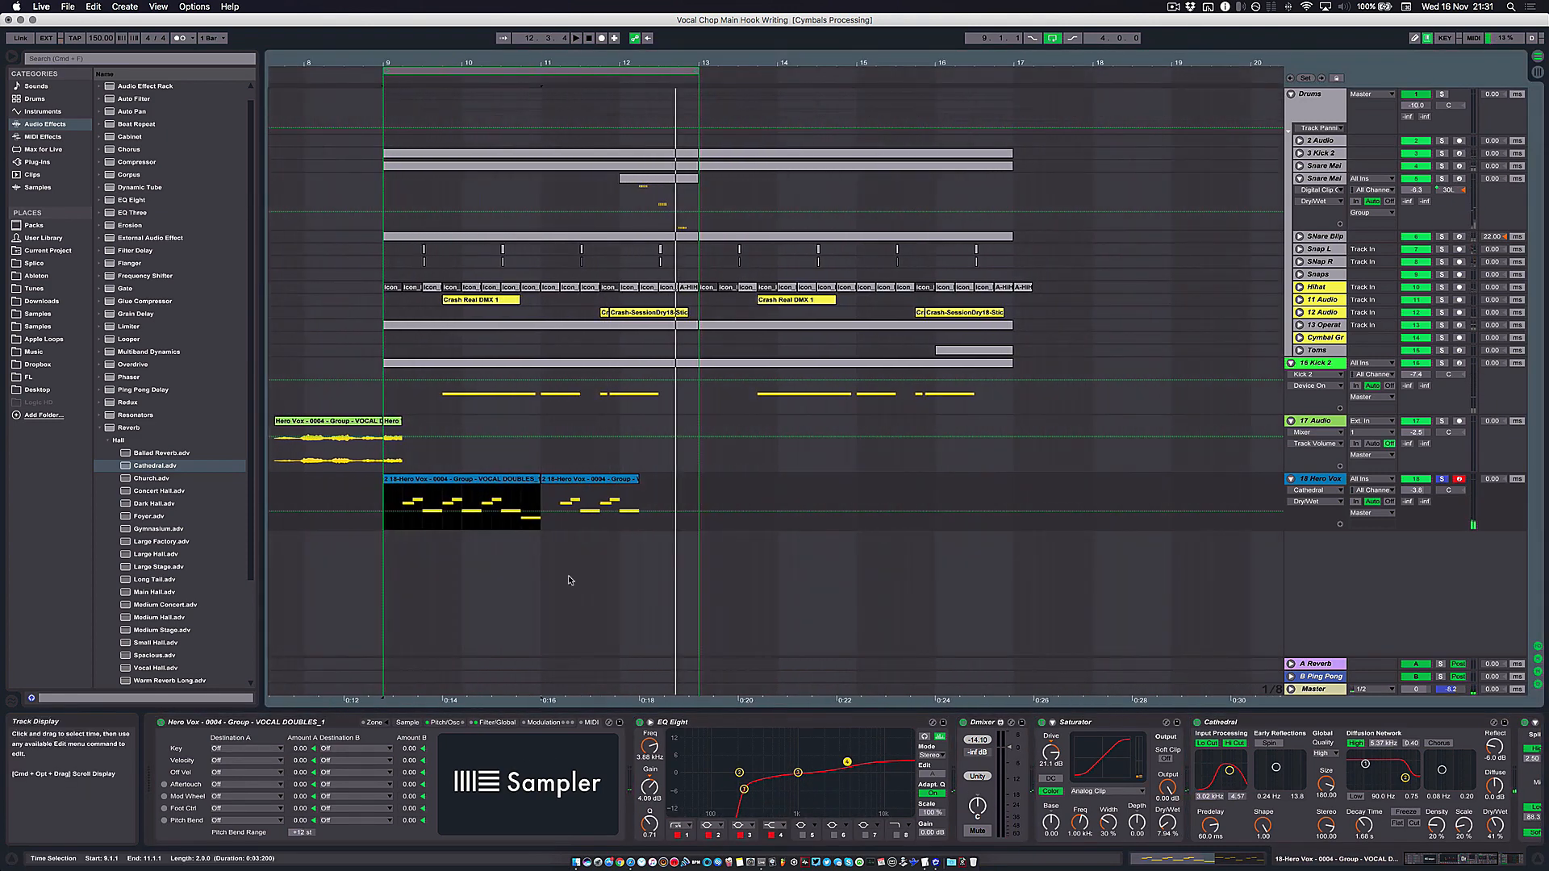
pyautogui.click(1331, 479)
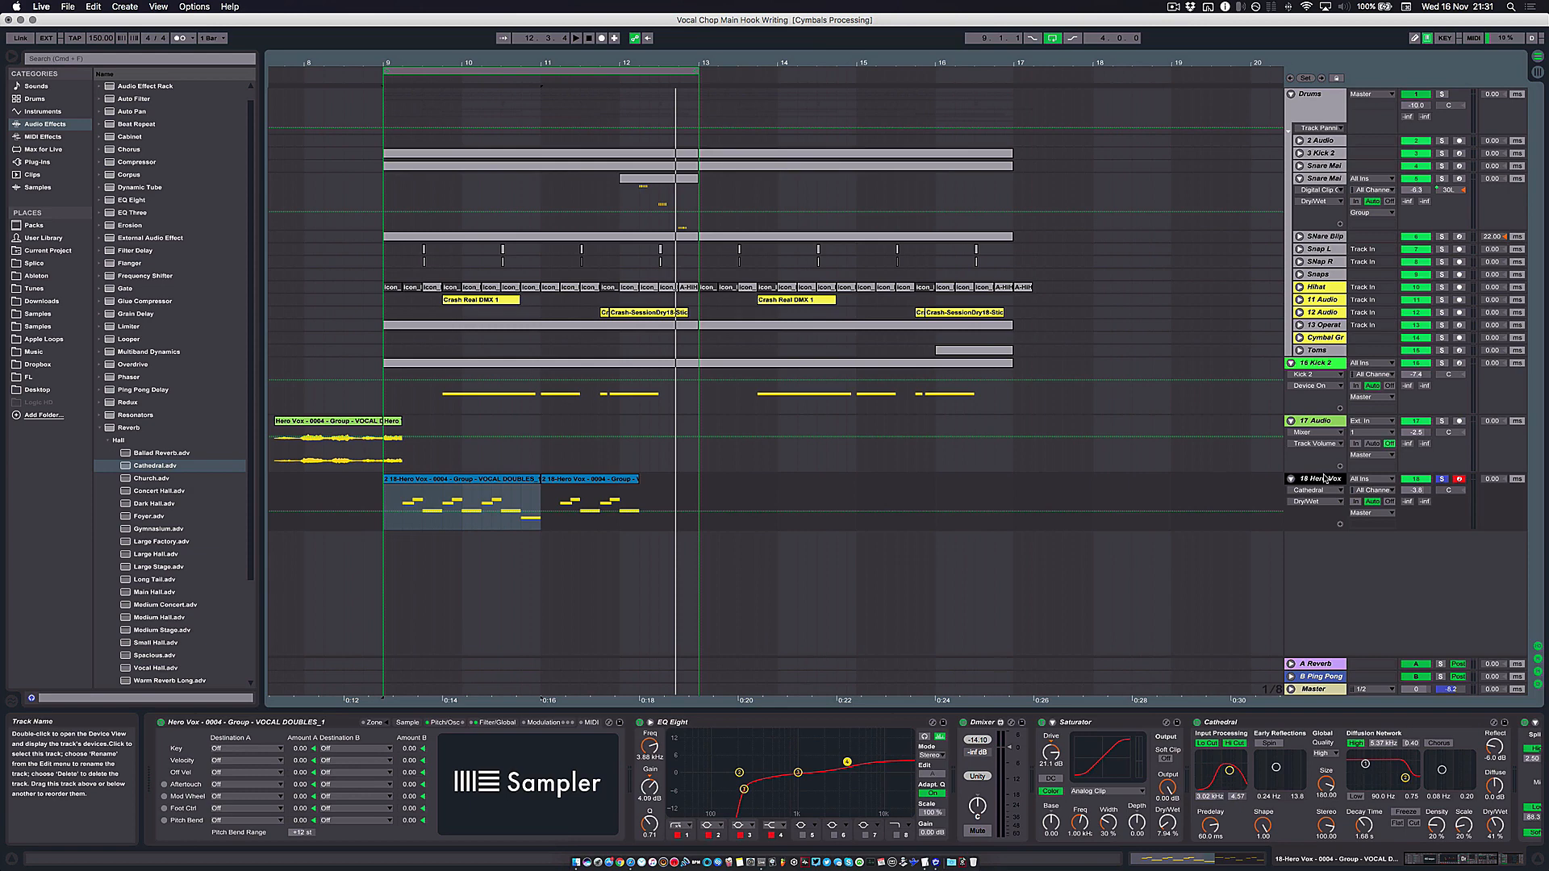
pyautogui.click(1441, 478)
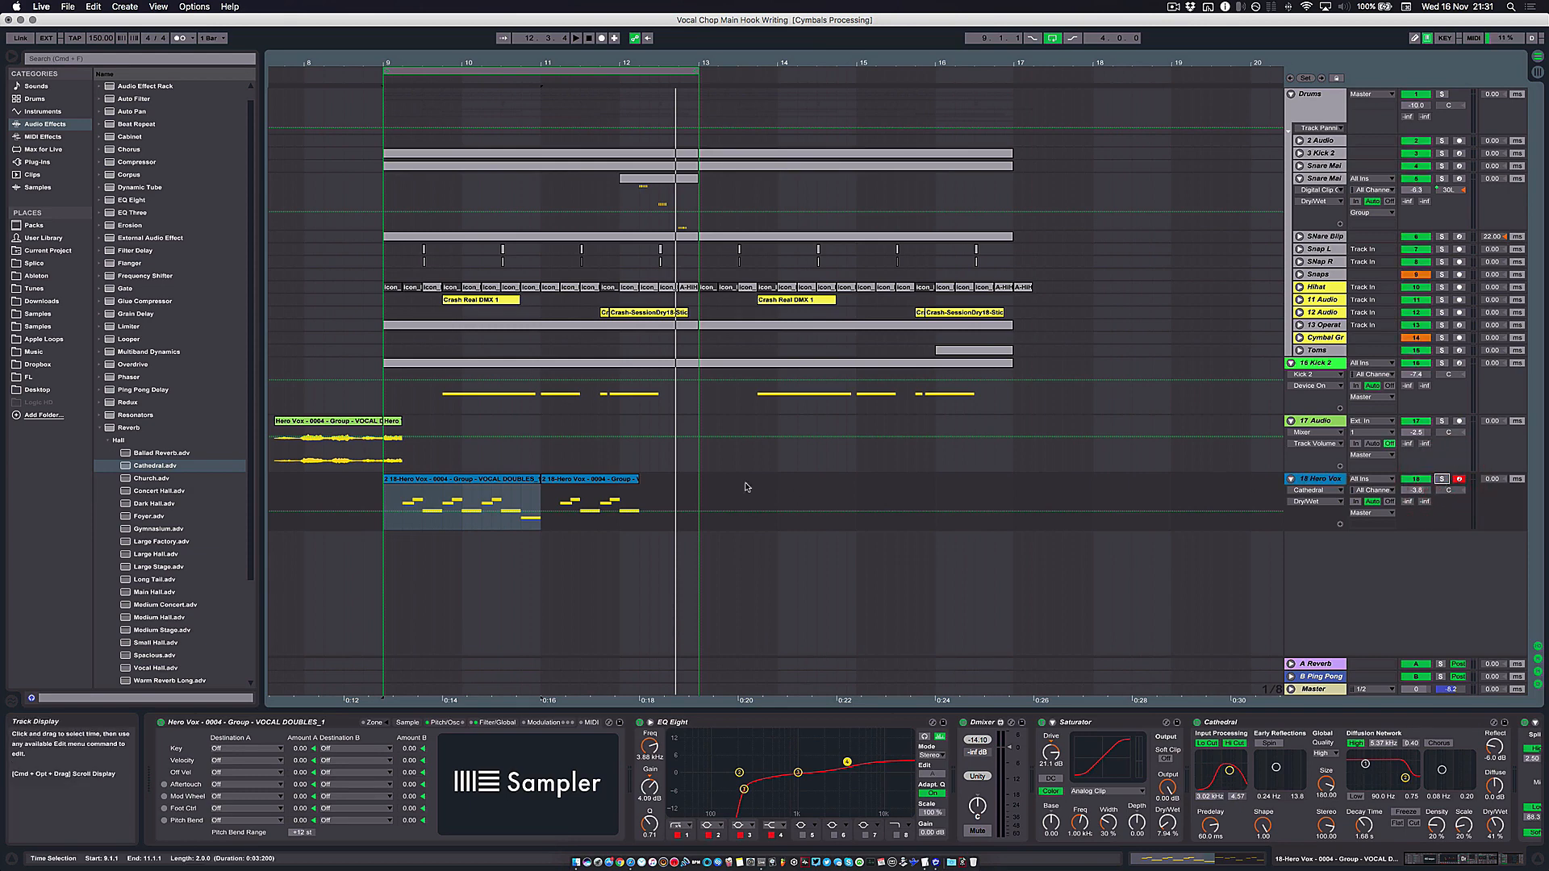
pyautogui.click(412, 480)
pyautogui.press('space')
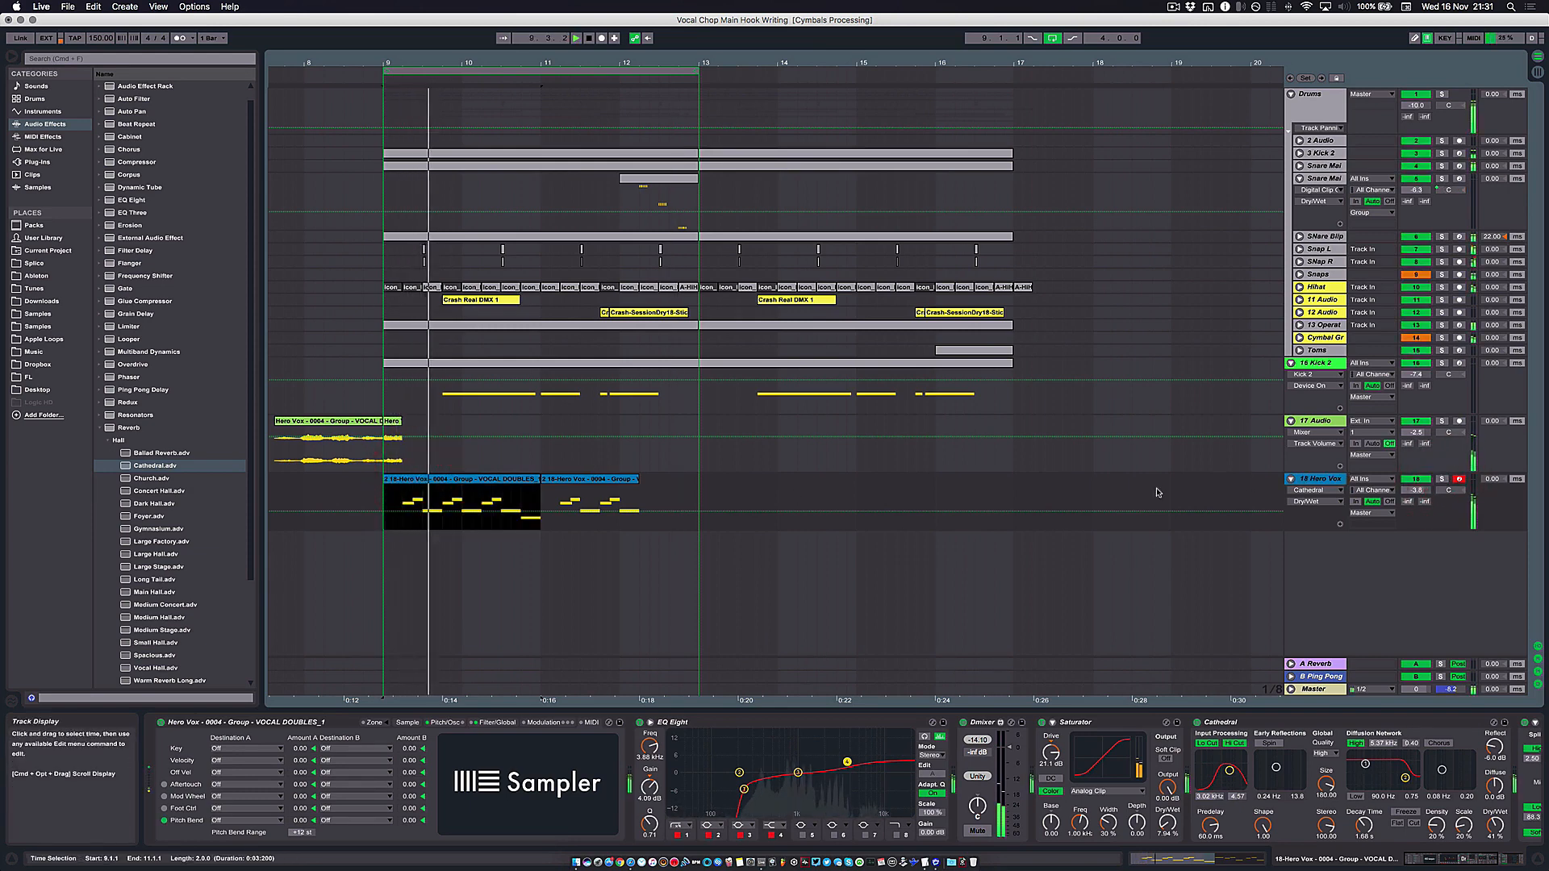
pyautogui.moveTo(1415, 490); pyautogui.dragTo(1415, 477)
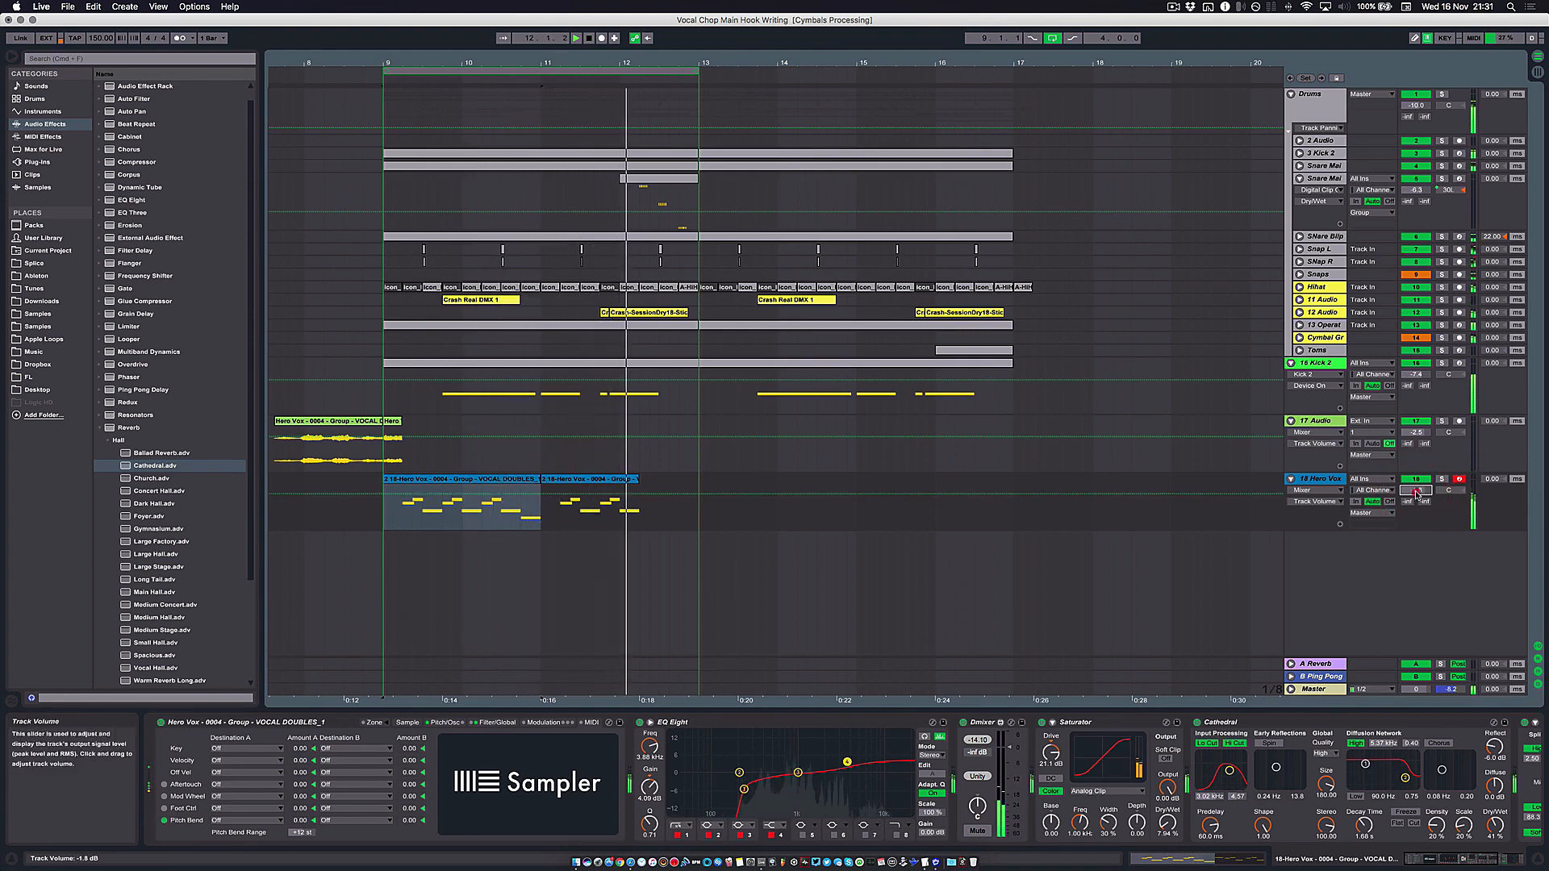
pyautogui.click(1416, 494)
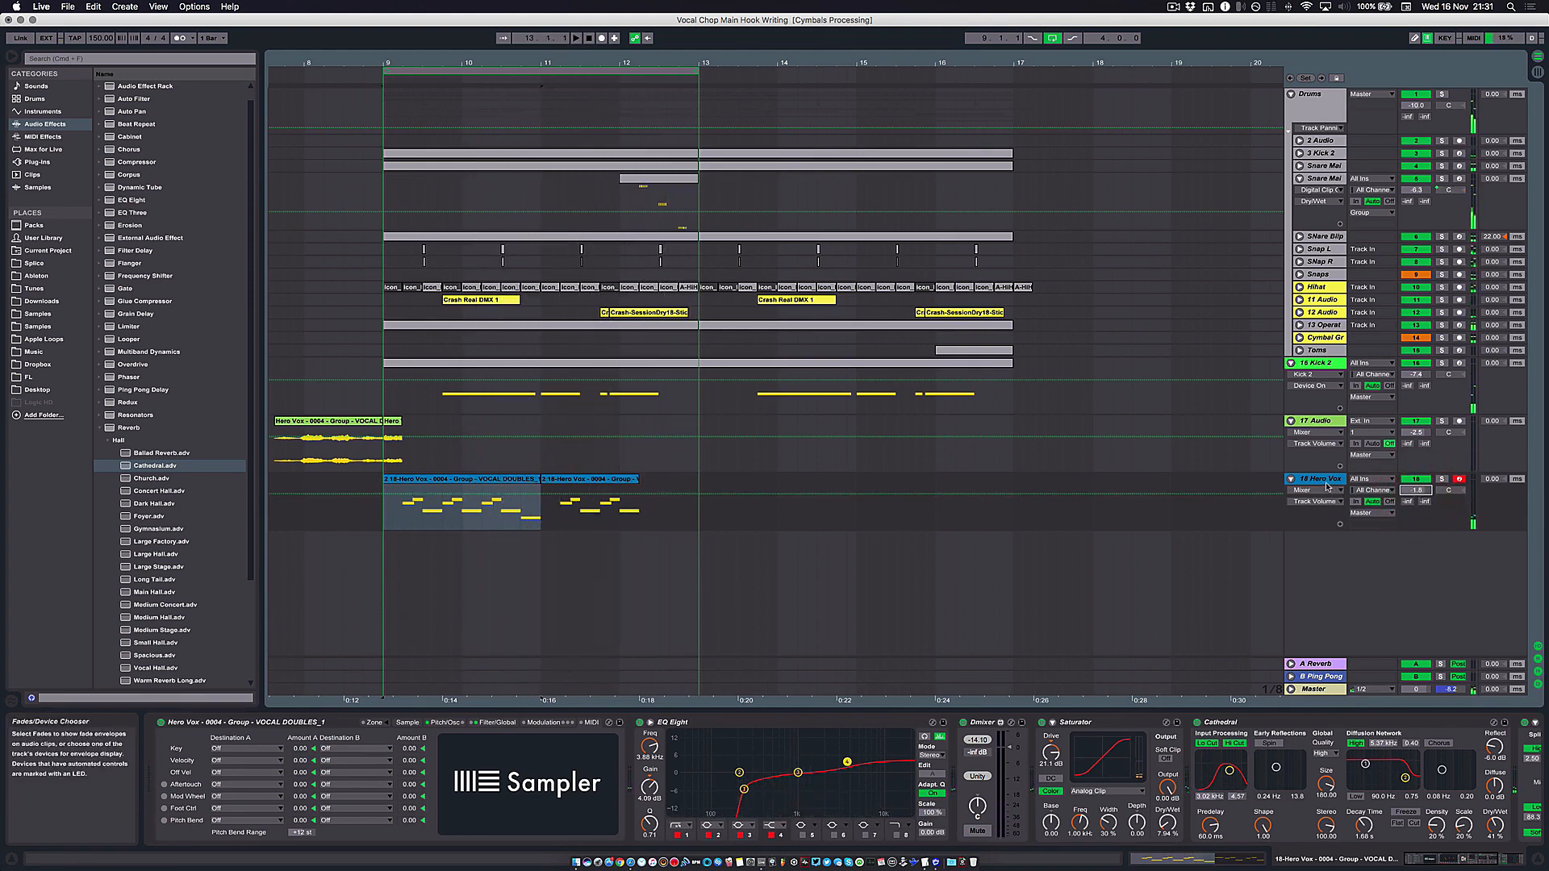
# Step: Rename the Kick 2 track to 808 and transpose all G1 notes in its MIDI clip down one semitone to F#1
pyautogui.click(478, 481)
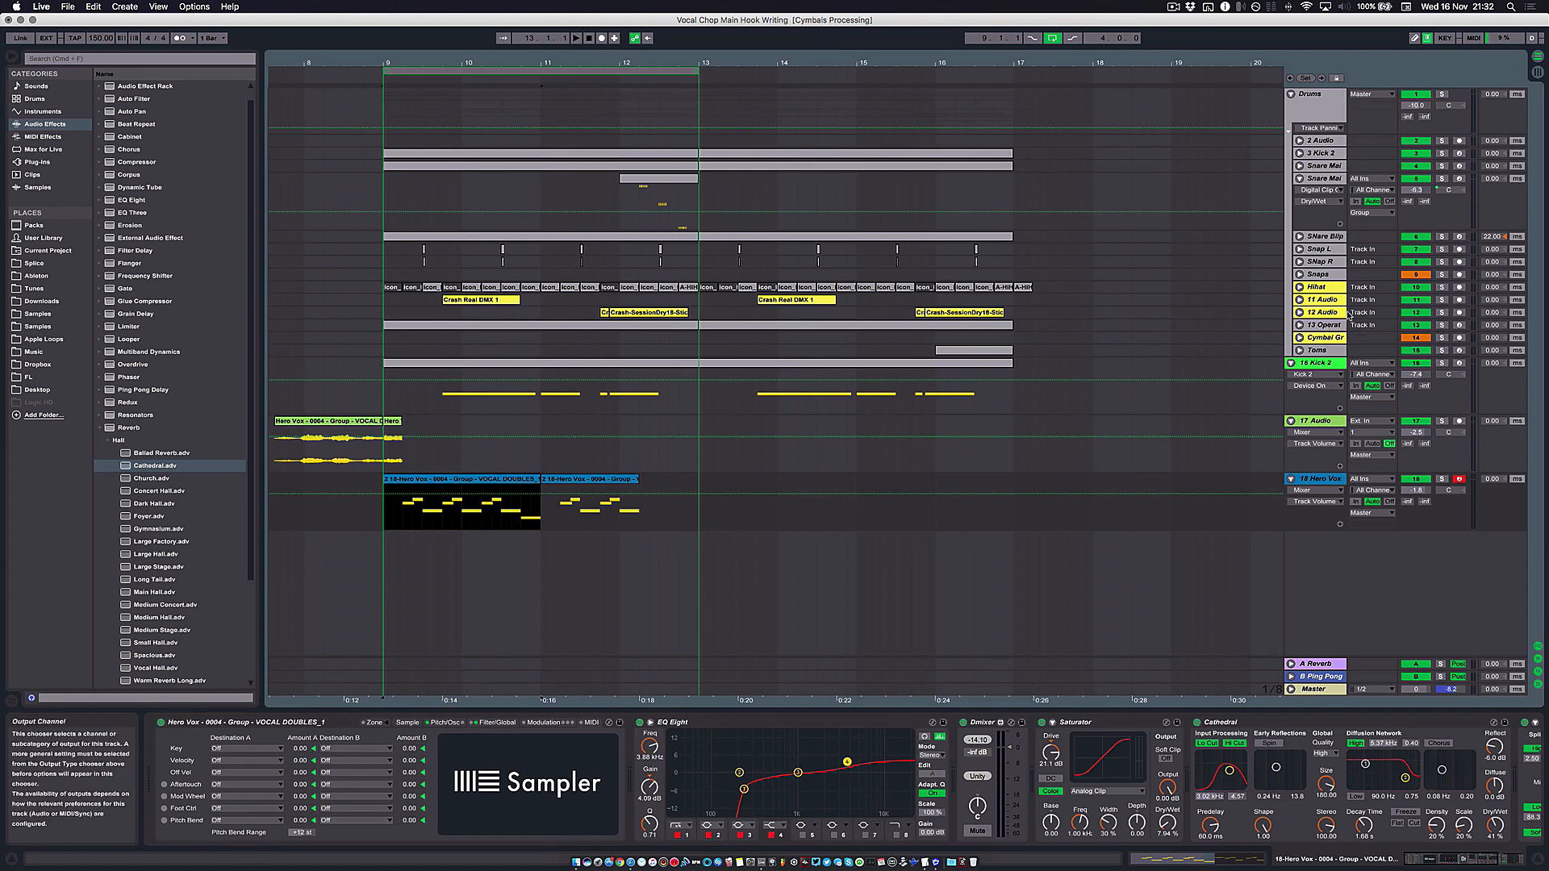
pyautogui.click(1323, 363)
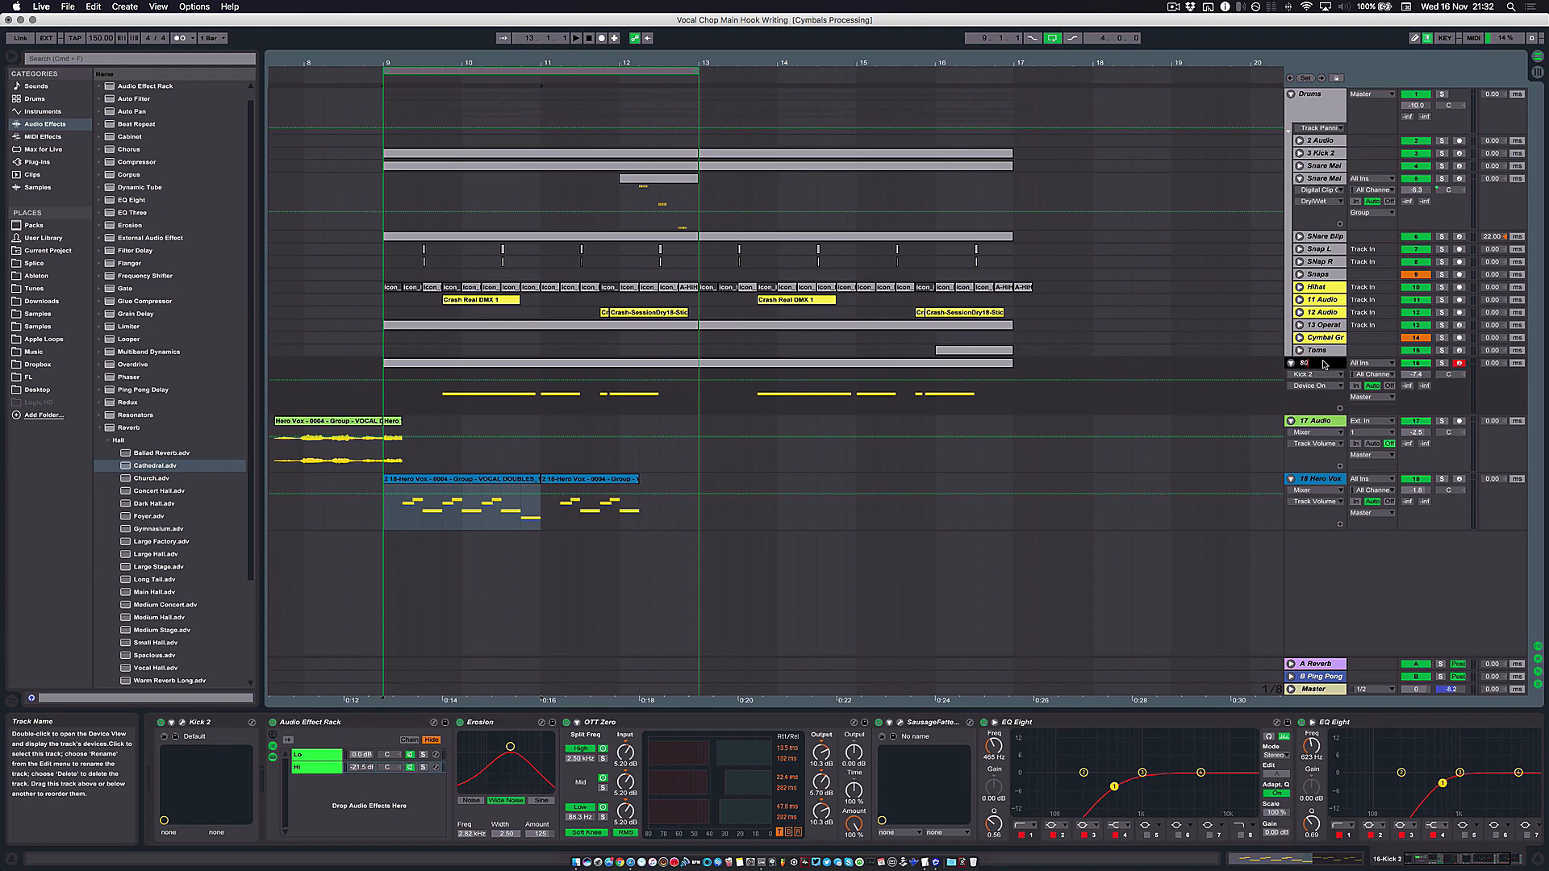
pyautogui.doubleClick(532, 361)
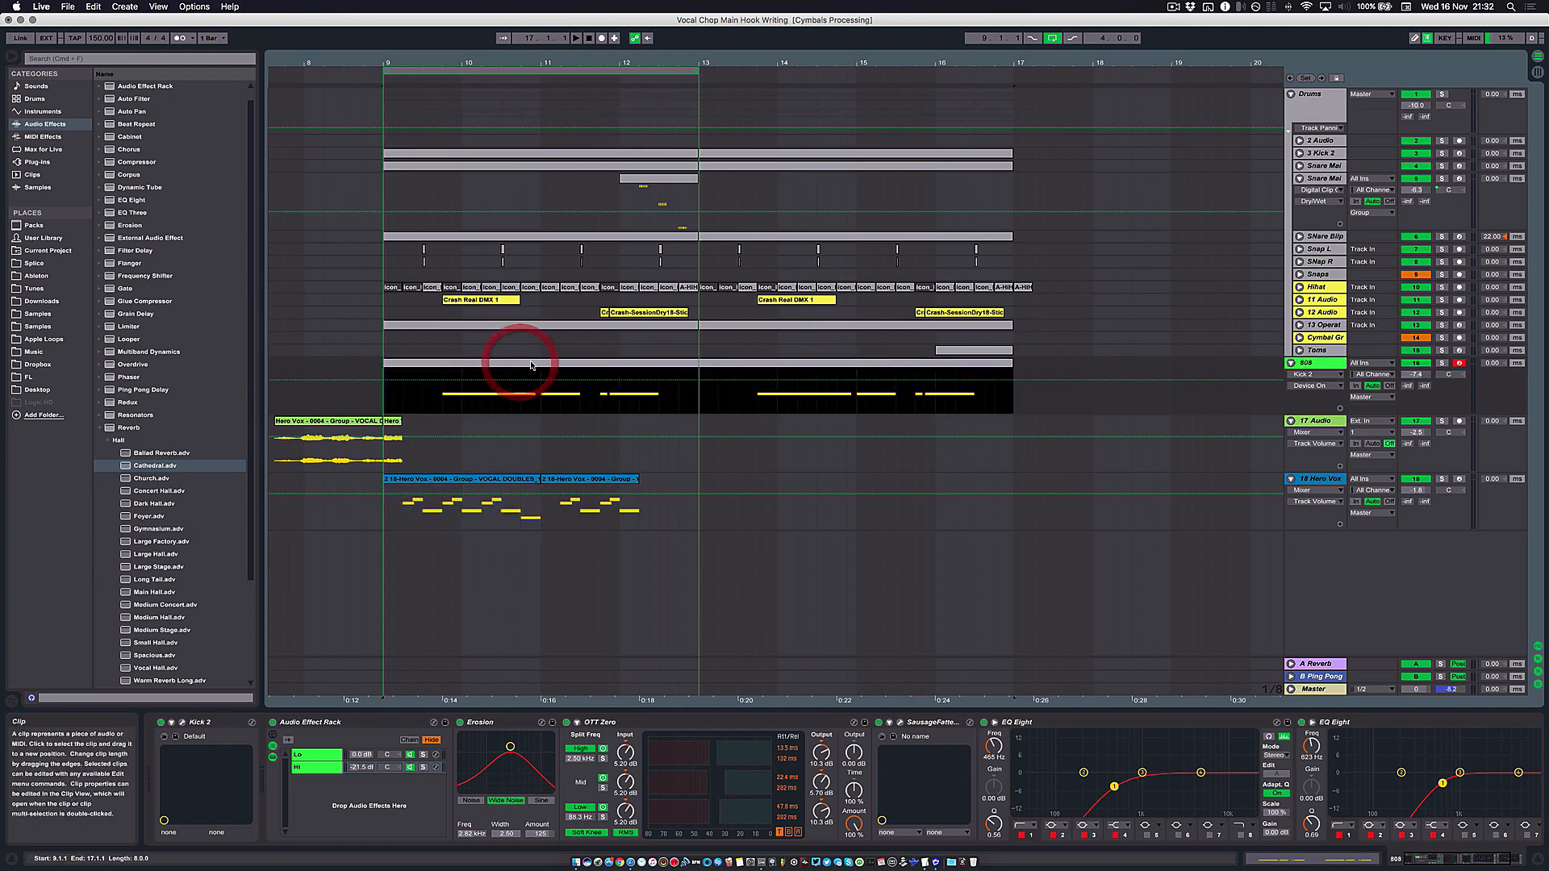
pyautogui.click(419, 589)
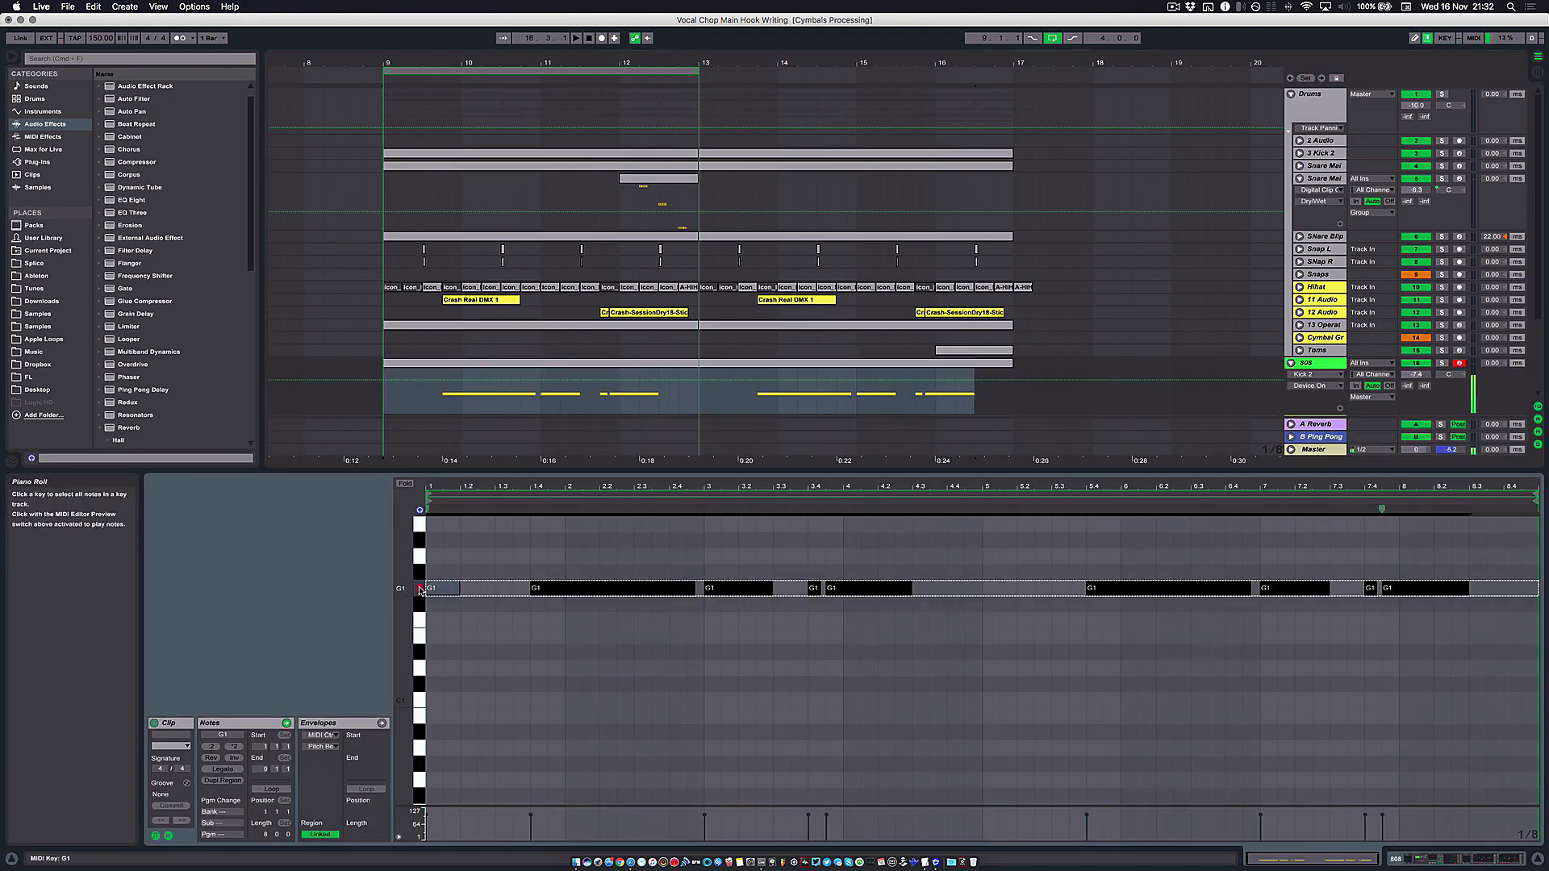
pyautogui.press('Down')
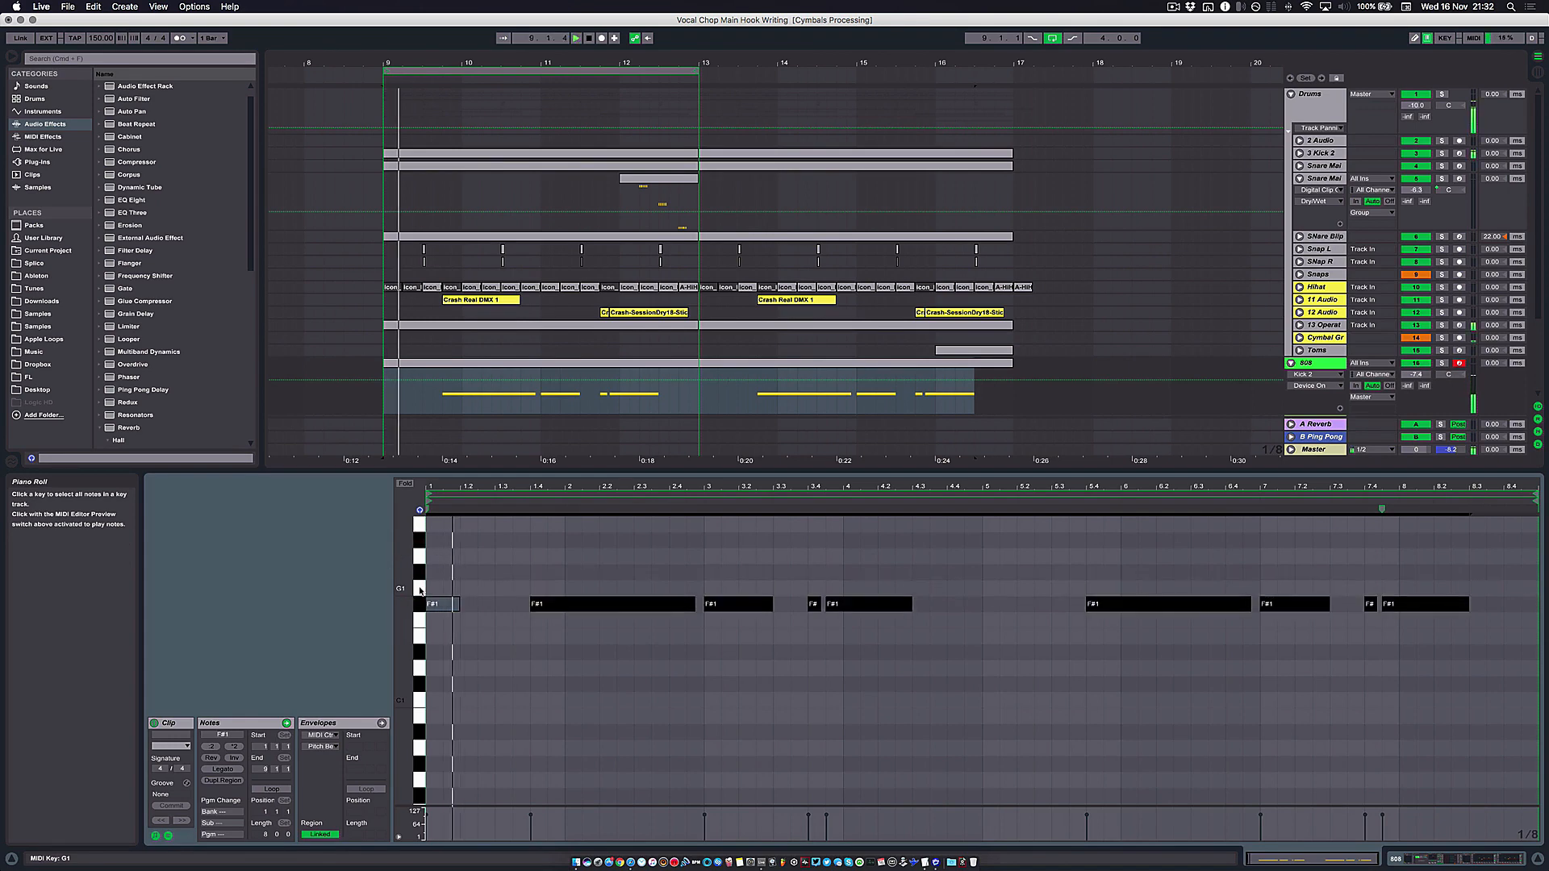
# Step: Set the transposition of both Hero Vox audio clips on the 17 Audio track to -5 st
pyautogui.scroll(-5, 1051, 332)
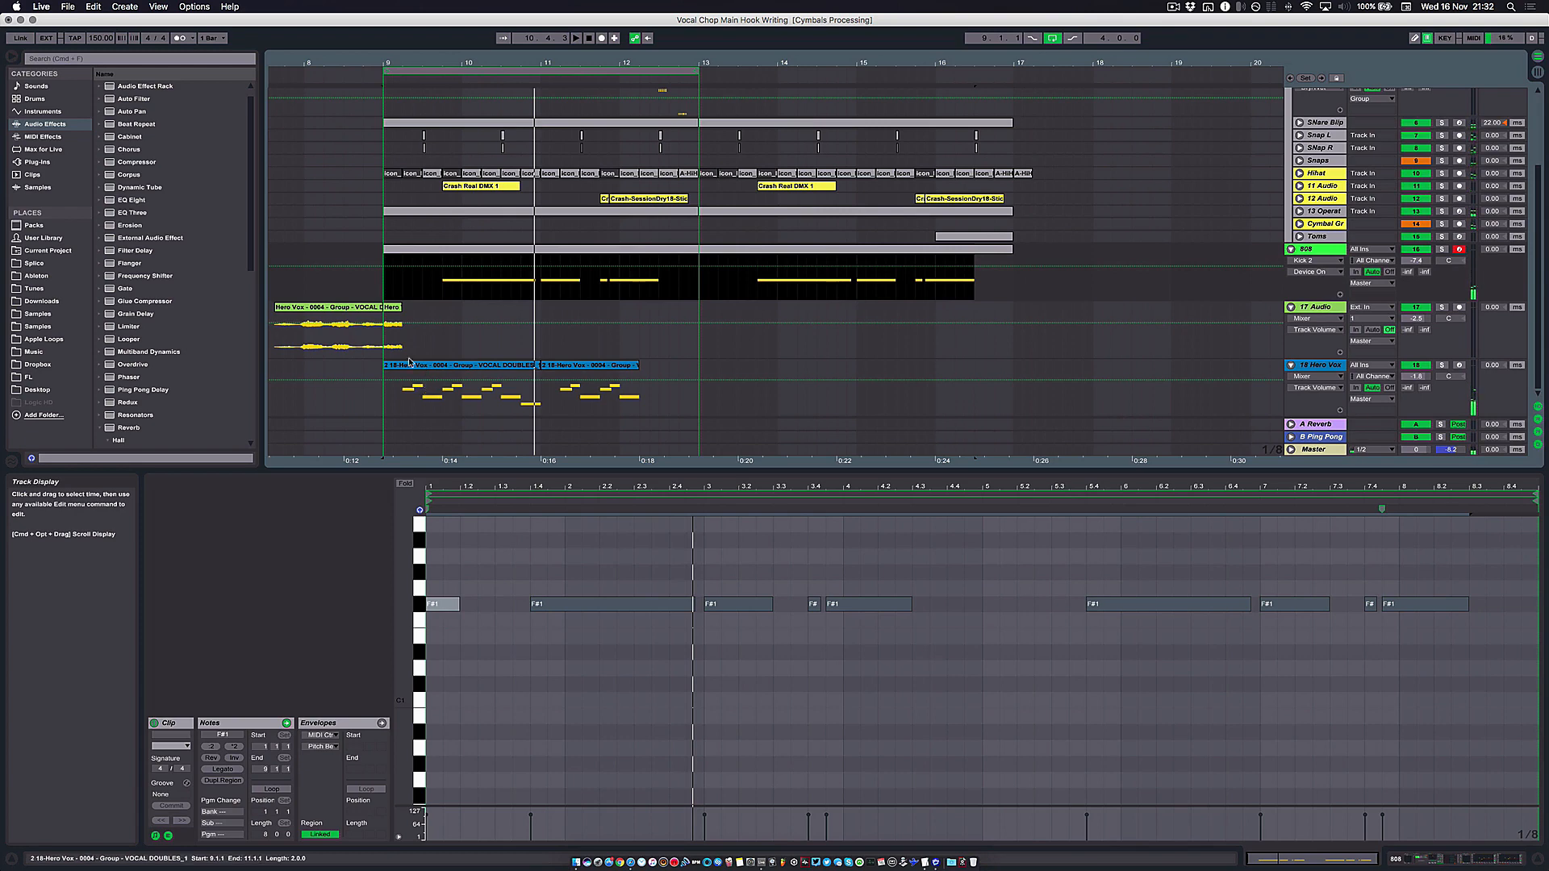
pyautogui.click(347, 308)
pyautogui.keyDown('shift'); pyautogui.click(390, 309); pyautogui.keyUp('shift')
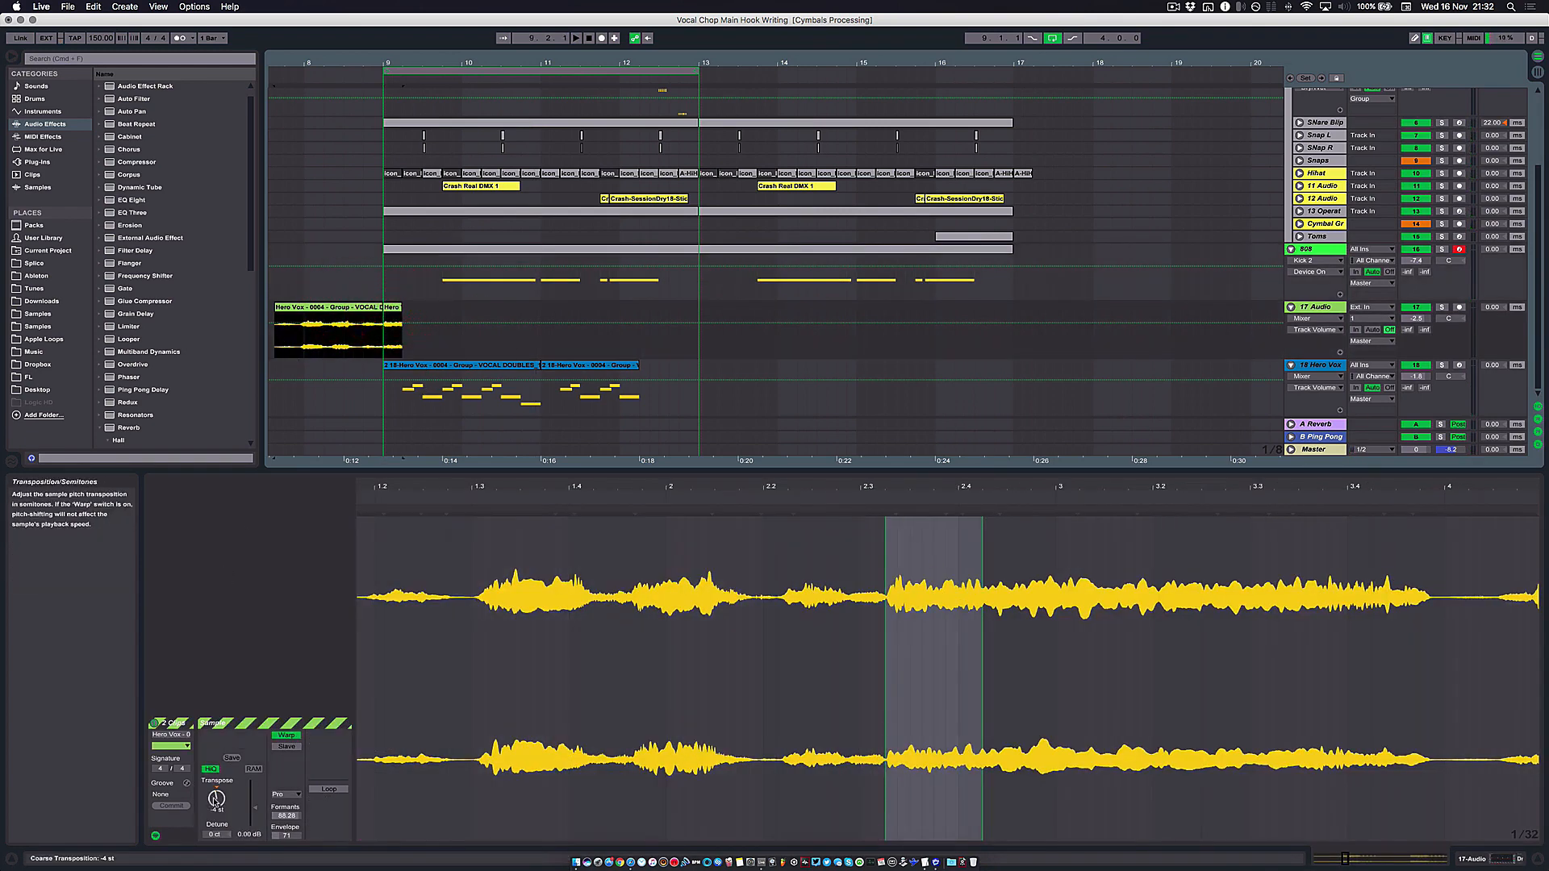
pyautogui.moveTo(216, 799); pyautogui.dragTo(216, 802)
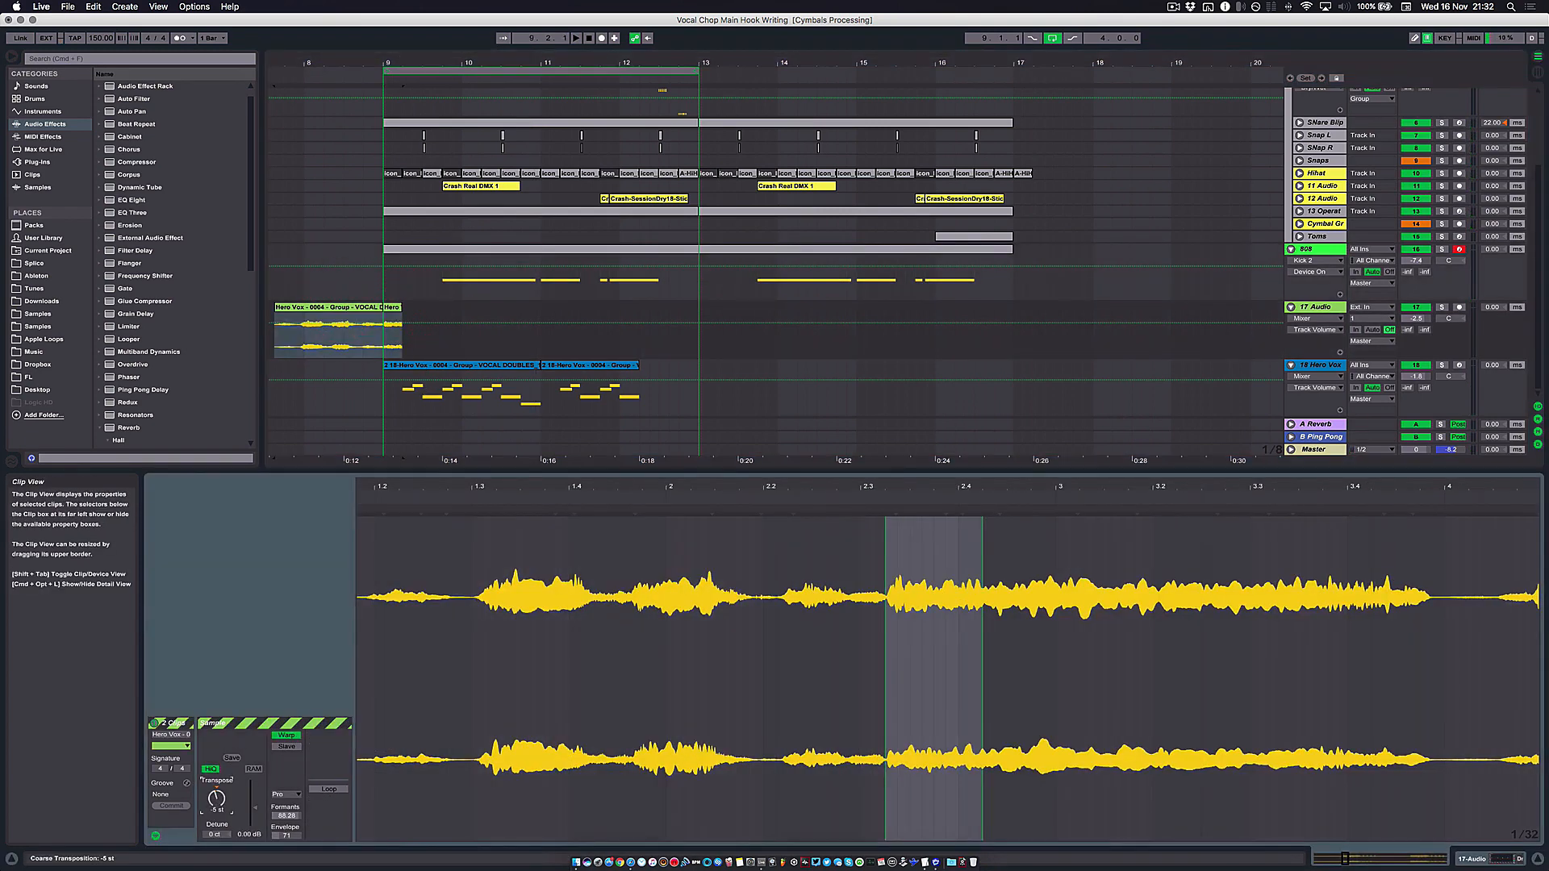
# Step: Set the Hero Vox Sampler's oscillator transpose to -5 st and play the loop with the drums
pyautogui.click(447, 367)
pyautogui.hotkey('shift', 'Tab')
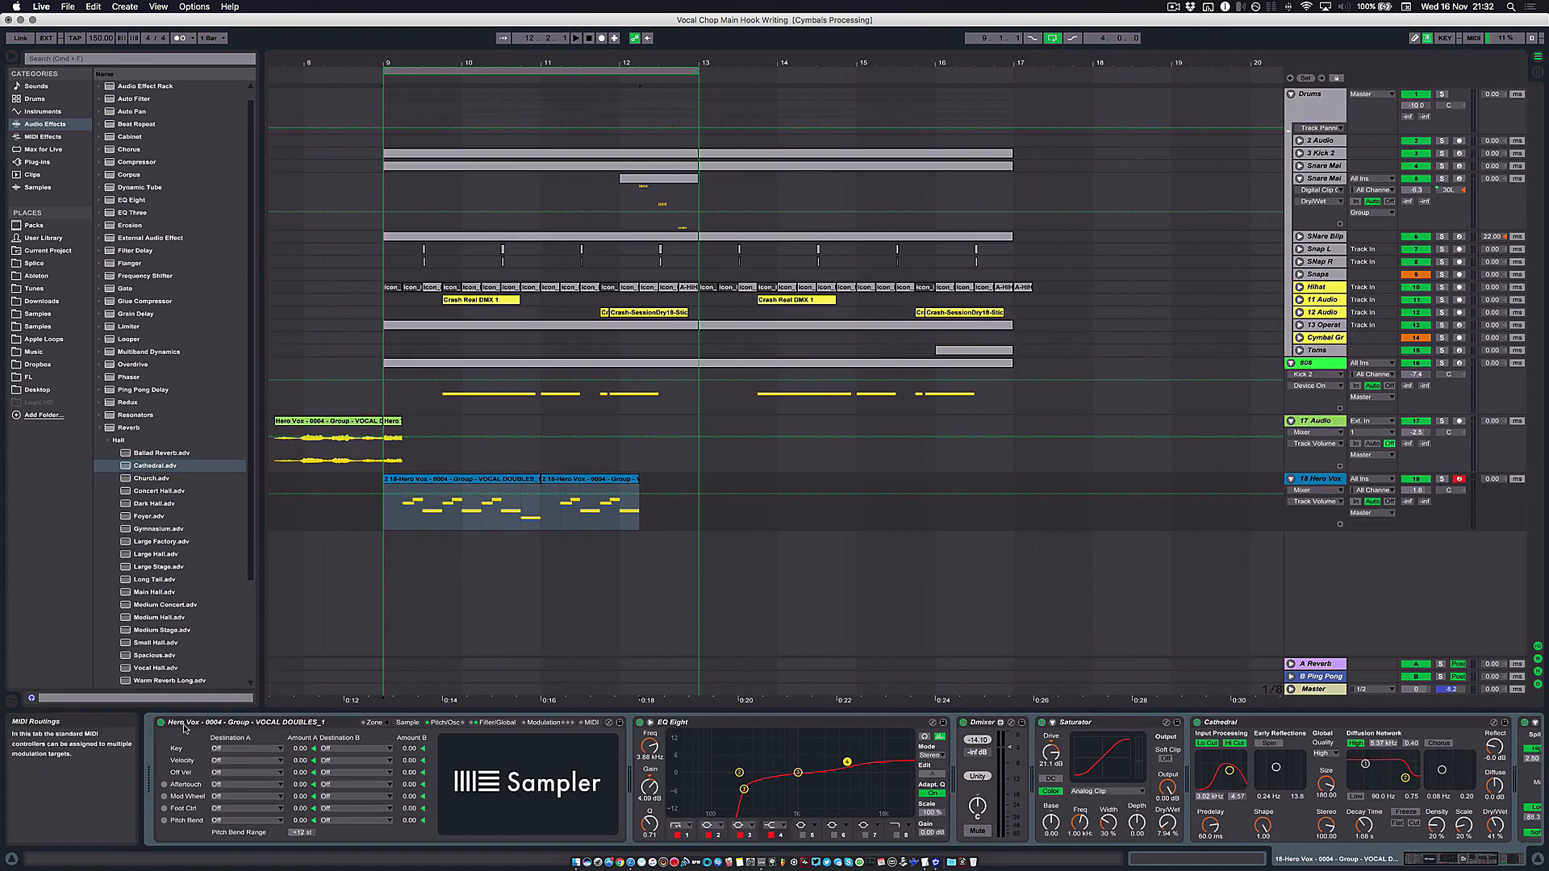
pyautogui.click(446, 723)
pyautogui.click(556, 807)
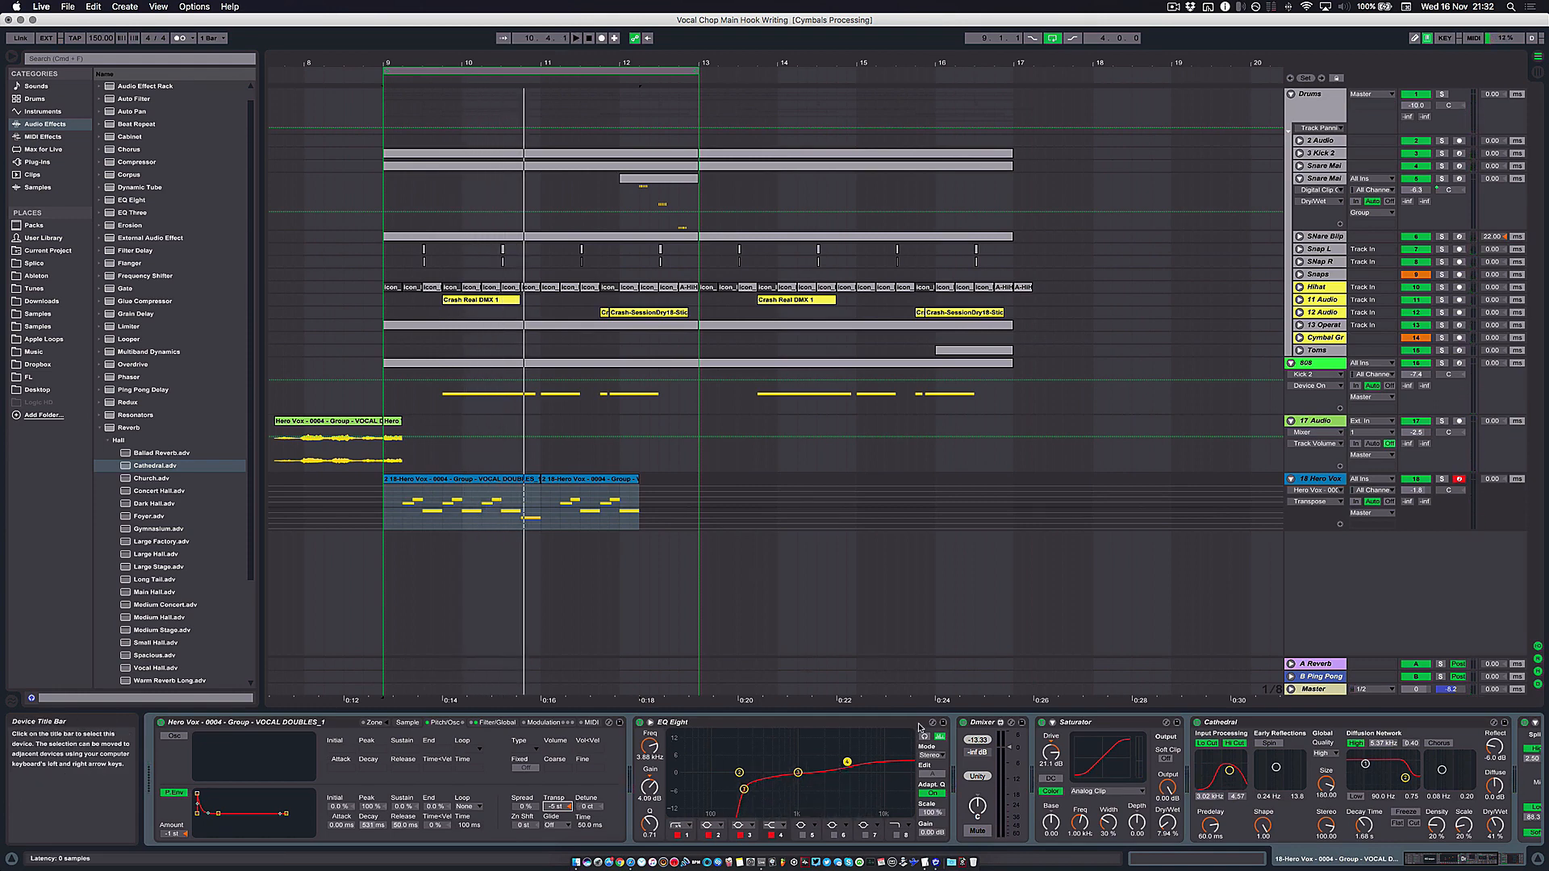
pyautogui.press('space')
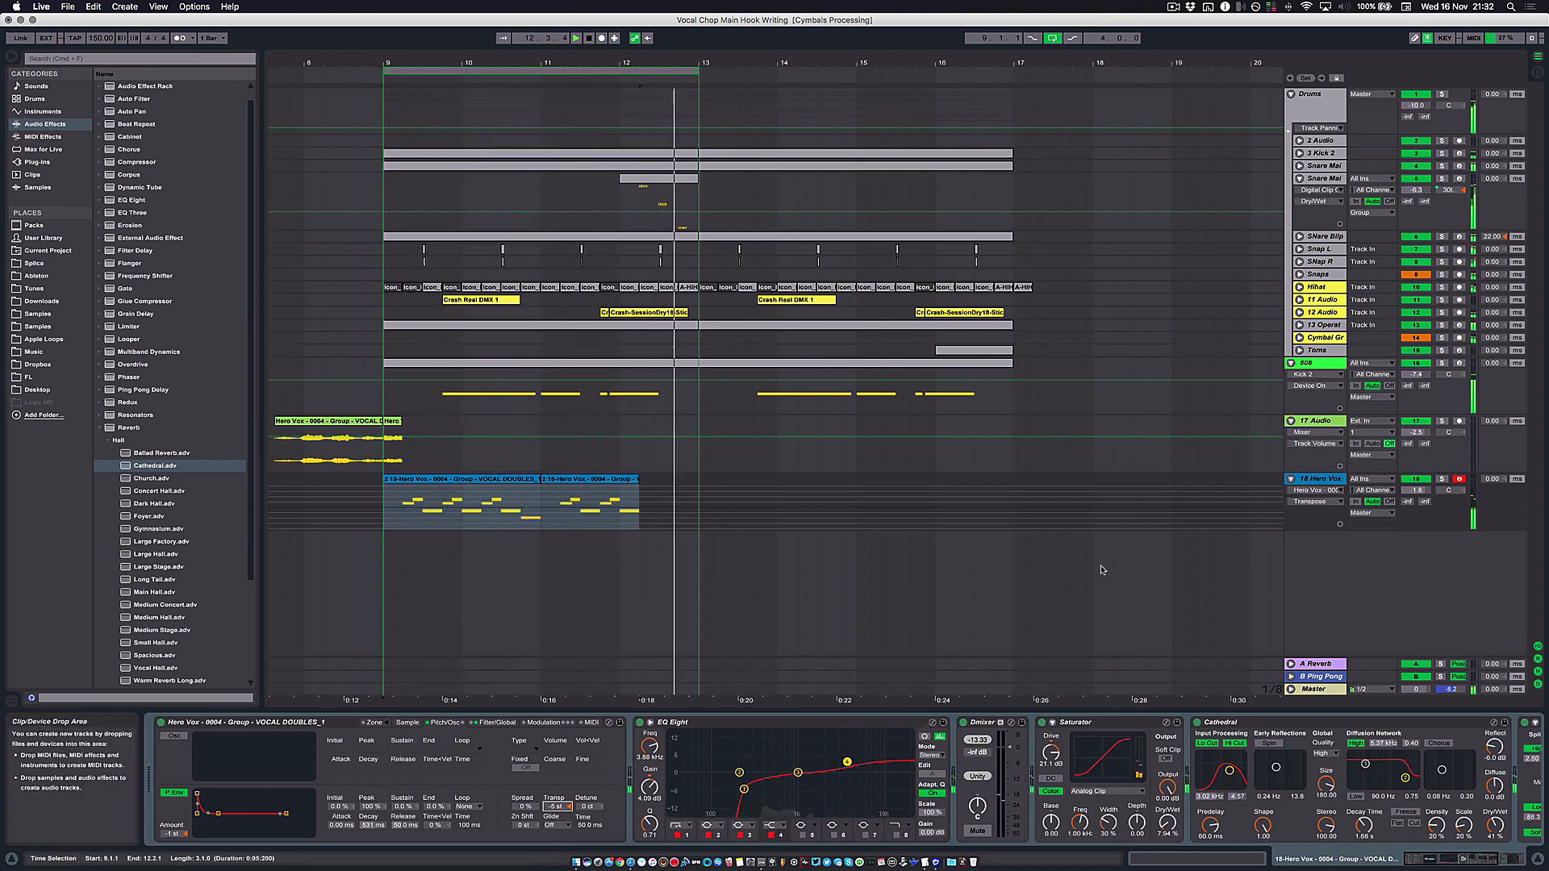
pyautogui.press('space')
# Step: Duplicate the 18 Hero Vox track together with its MIDI clips and device chain
pyautogui.click(461, 478)
pyautogui.keyDown('shift'); pyautogui.click(606, 478); pyautogui.keyUp('shift')
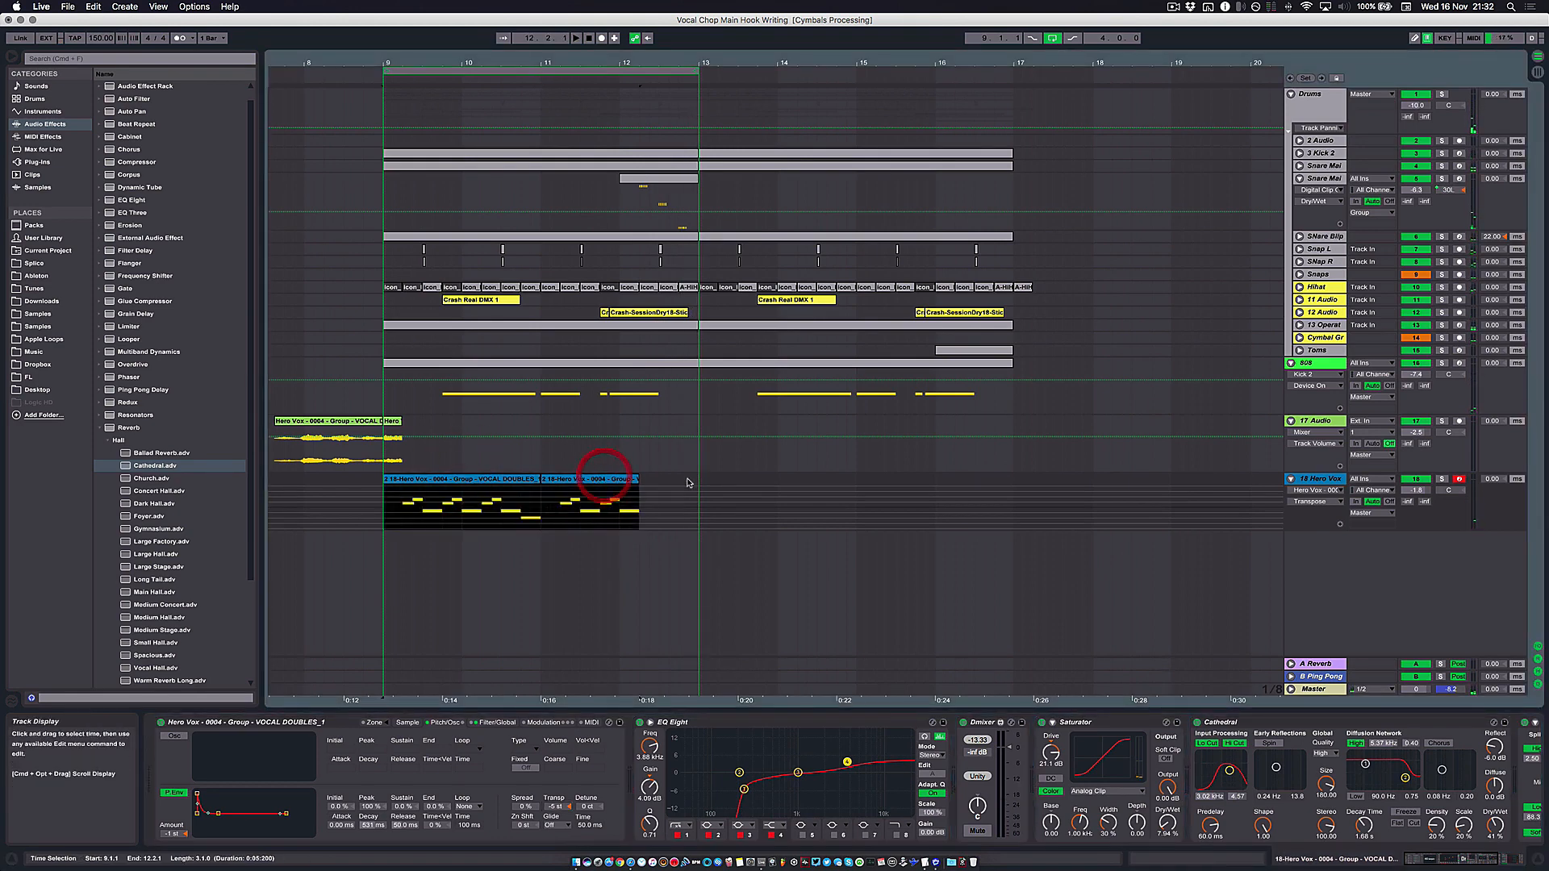
pyautogui.click(1315, 475)
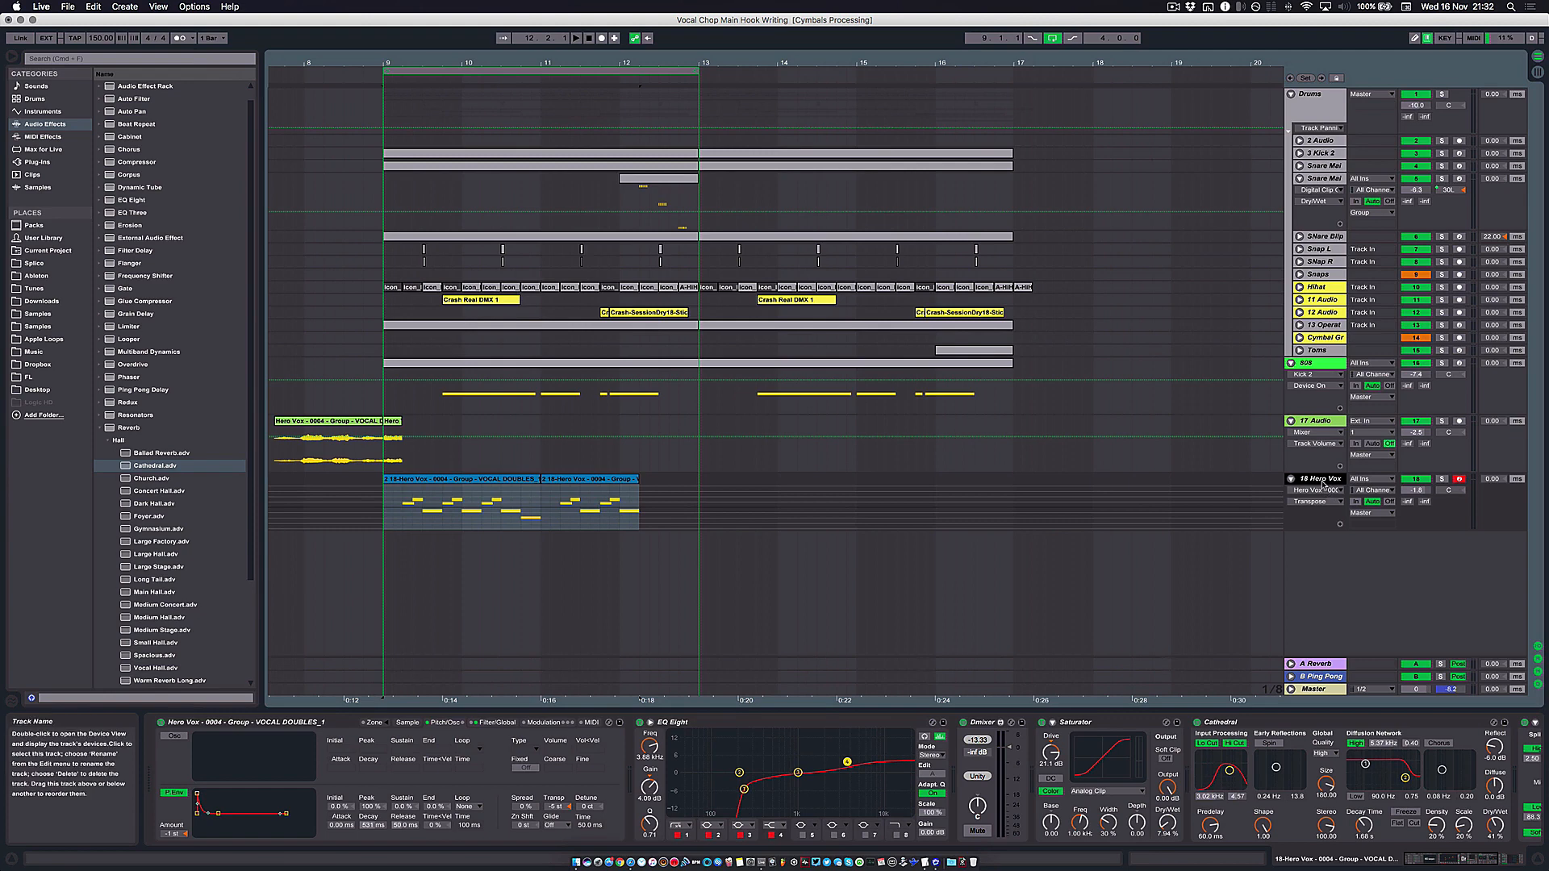
pyautogui.press('super+d')
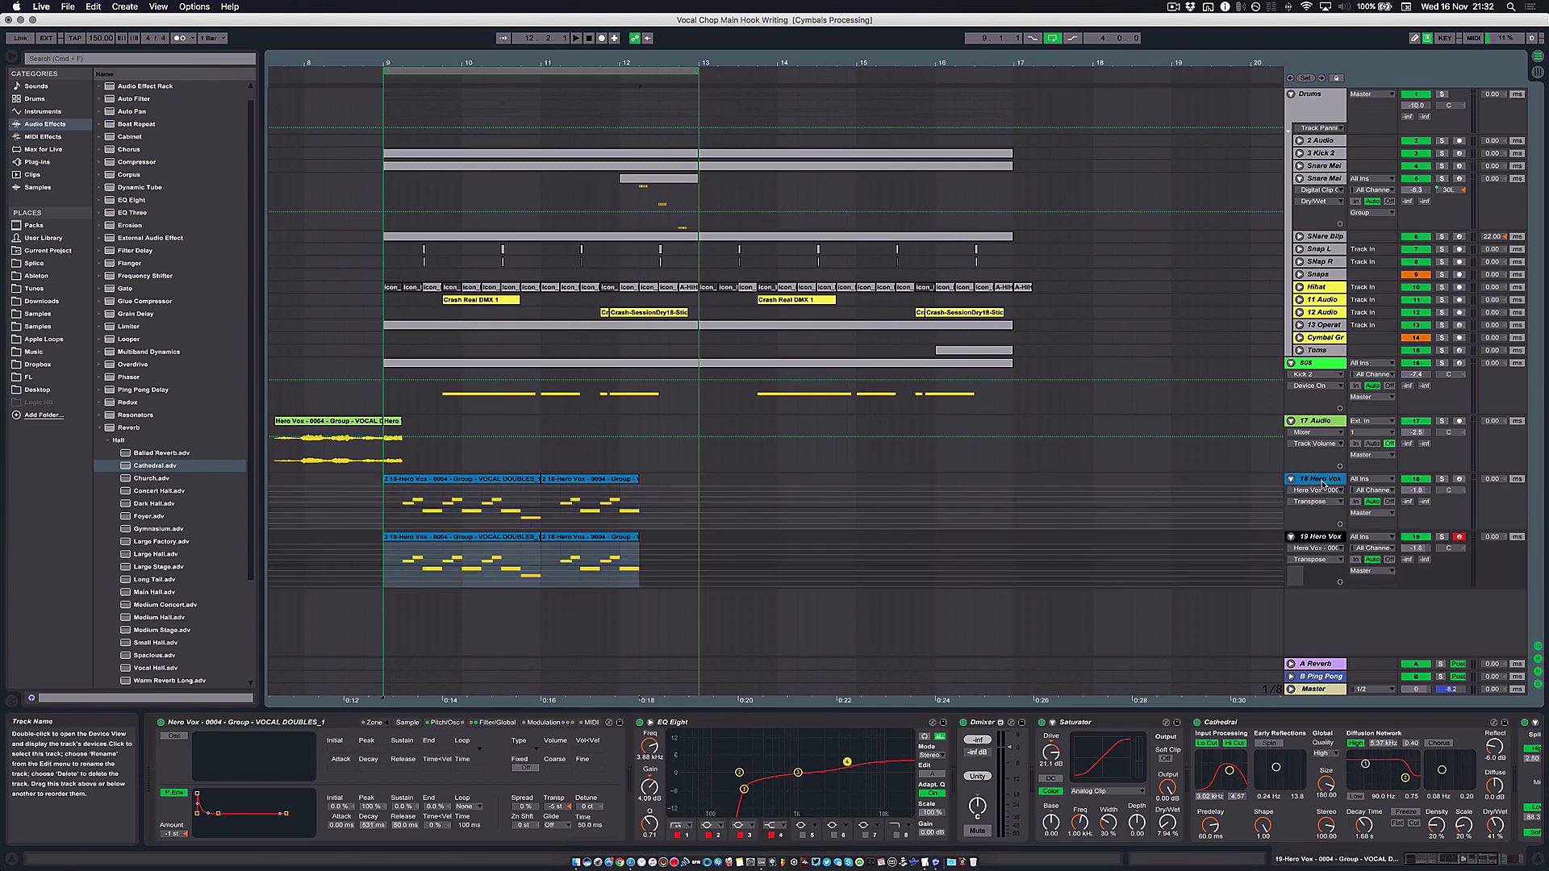
# Step: Consolidate the duplicate Hero Vox track's two MIDI clips into one and transpose all its notes down an octave
pyautogui.doubleClick(464, 535)
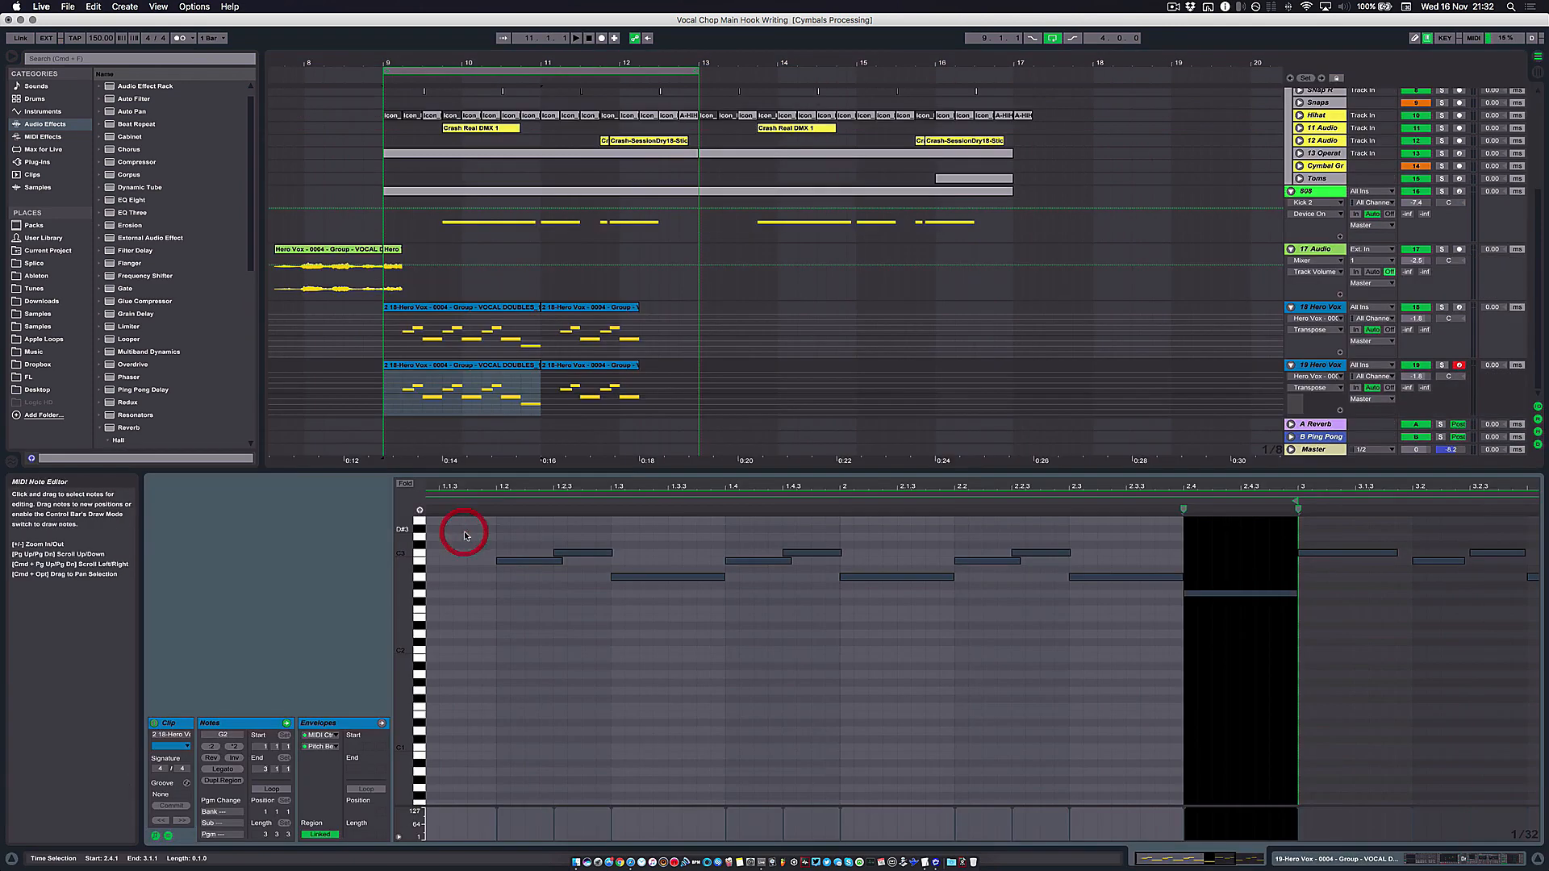
pyautogui.keyDown('shift'); pyautogui.click(634, 371); pyautogui.keyUp('shift')
pyautogui.press('super+j')
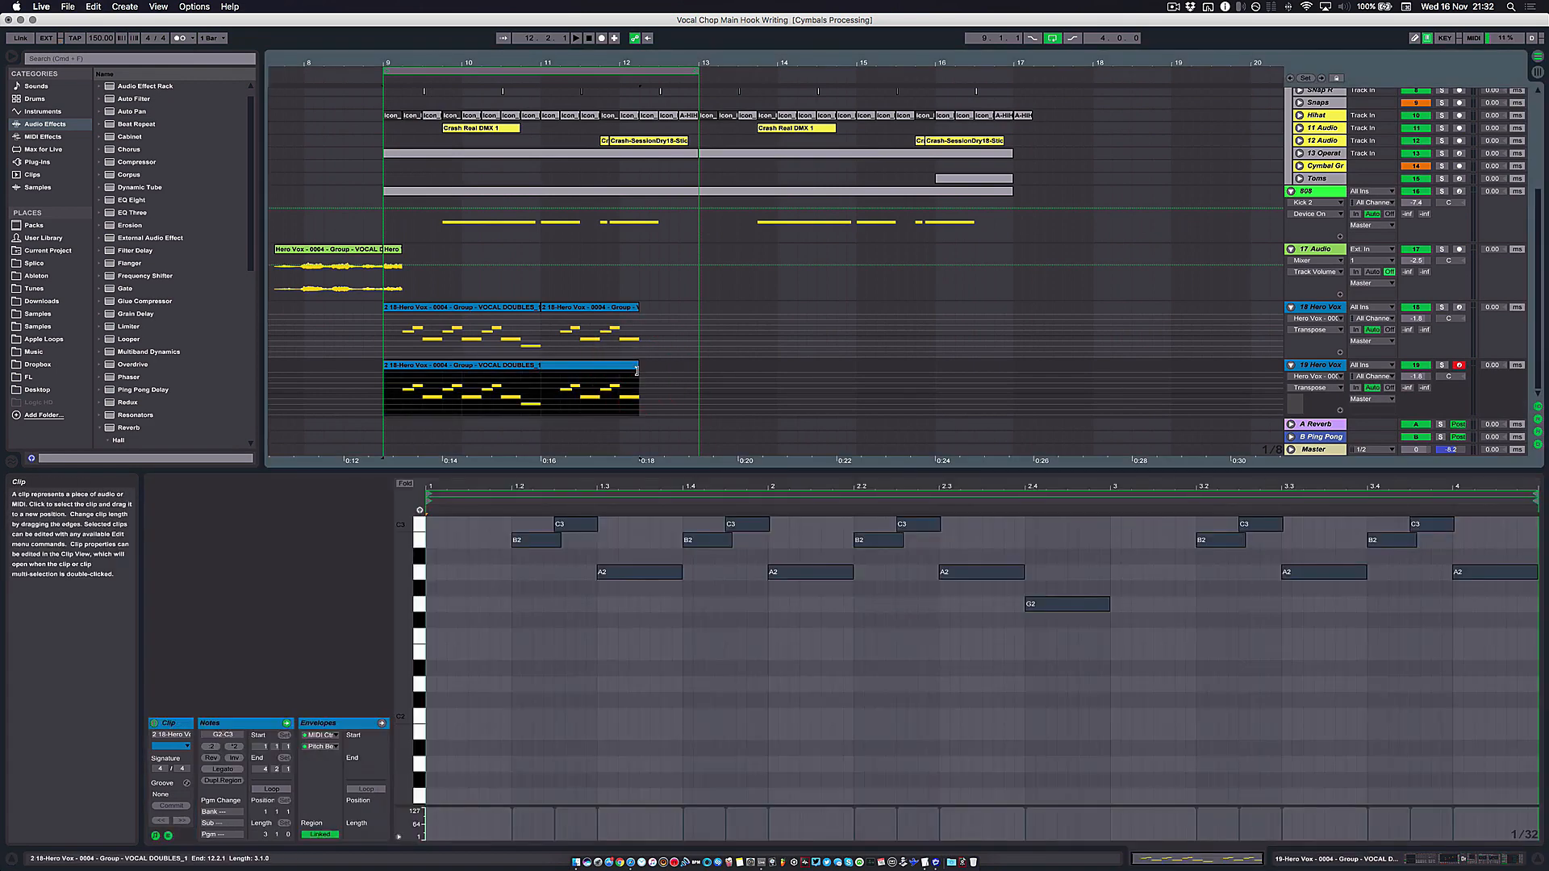
pyautogui.click(657, 640)
pyautogui.press('super+a')
pyautogui.hotkey('shift', 'Down')
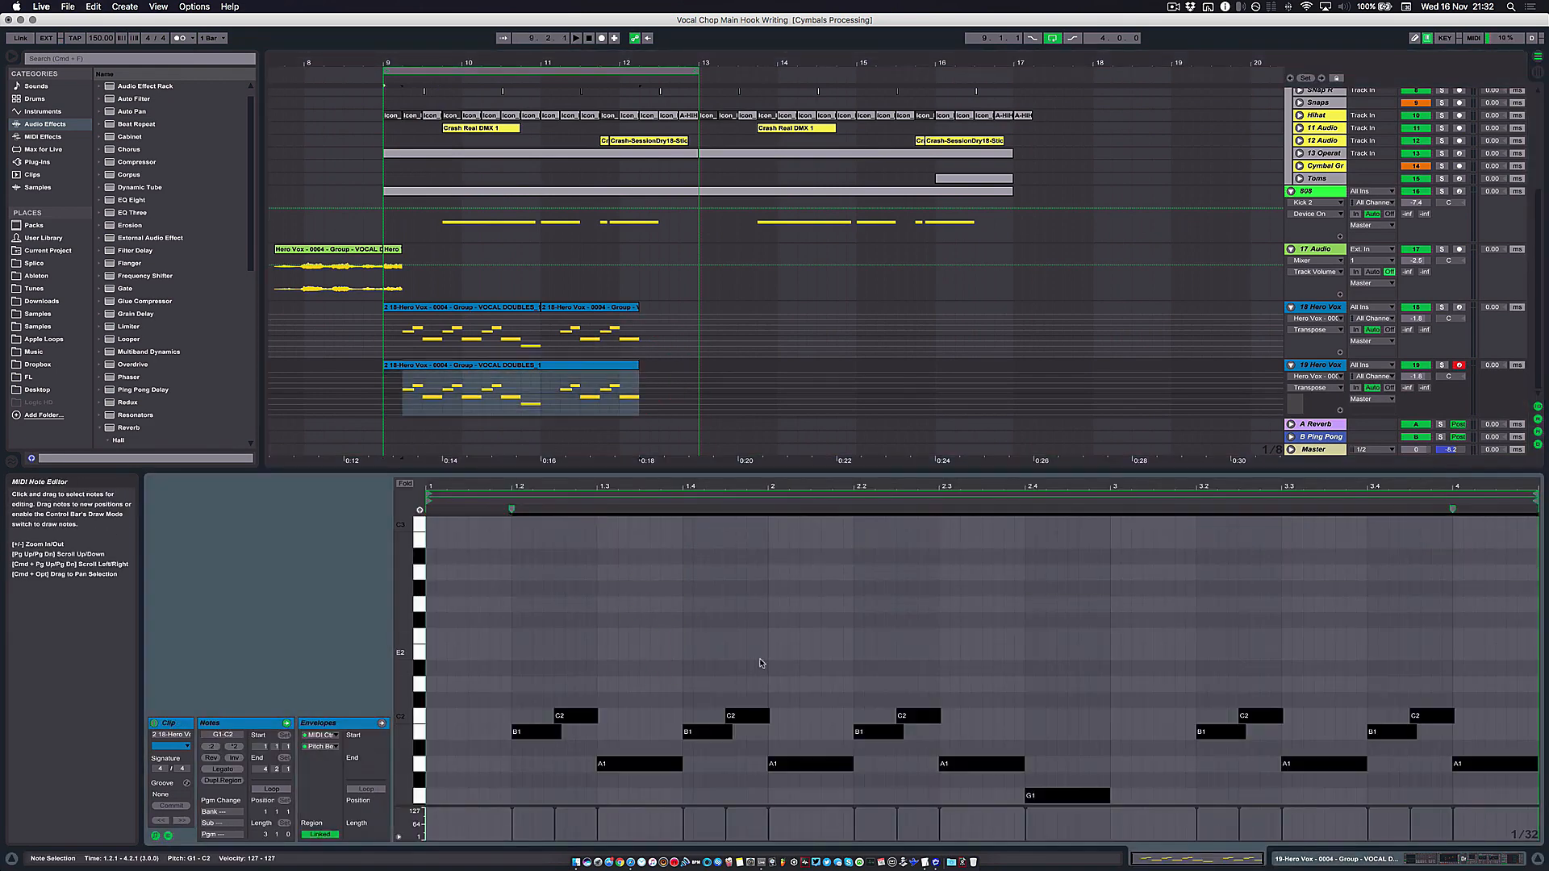
# Step: Solo both Hero Vox tracks and lower the octave-down duplicate's volume to -12.3 dB during playback
pyautogui.click(1443, 365)
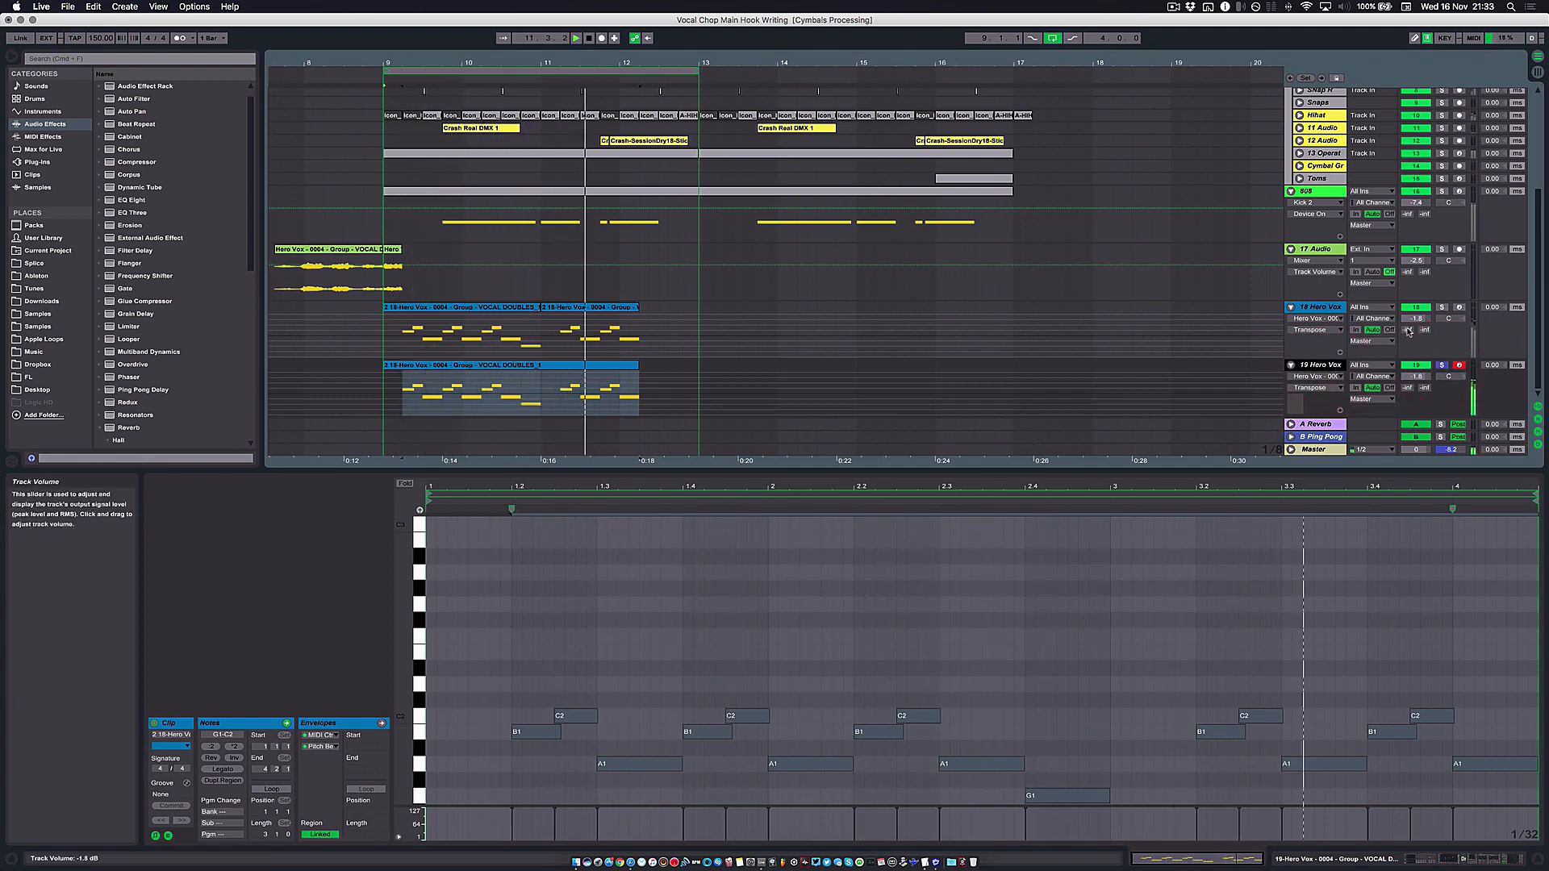
pyautogui.keyDown('super'); pyautogui.click(1442, 308); pyautogui.keyUp('super')
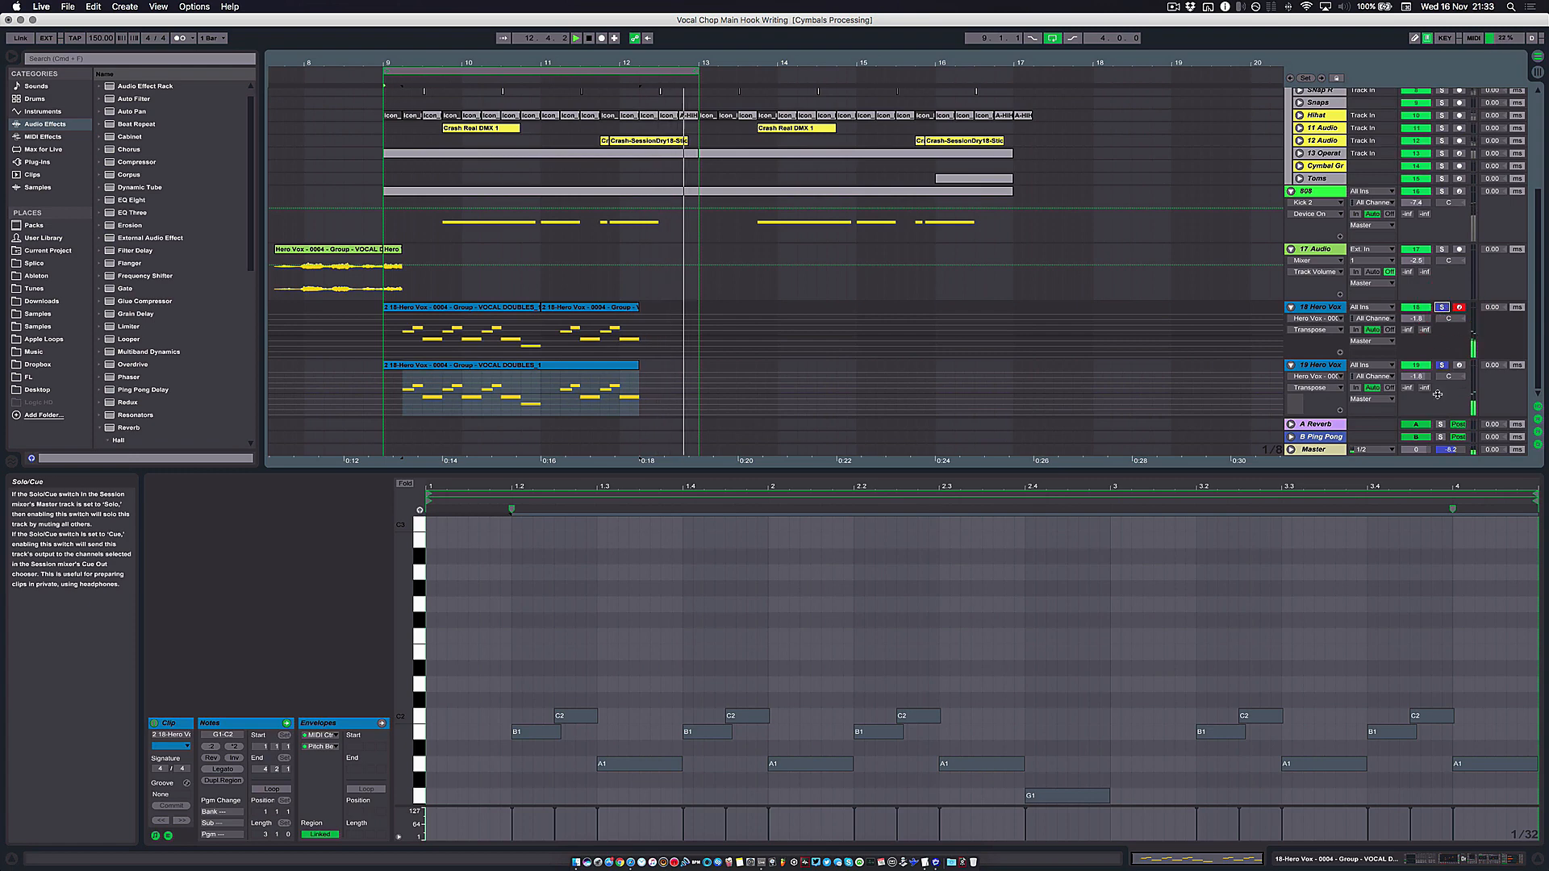
pyautogui.moveTo(1416, 376); pyautogui.dragTo(1416, 382)
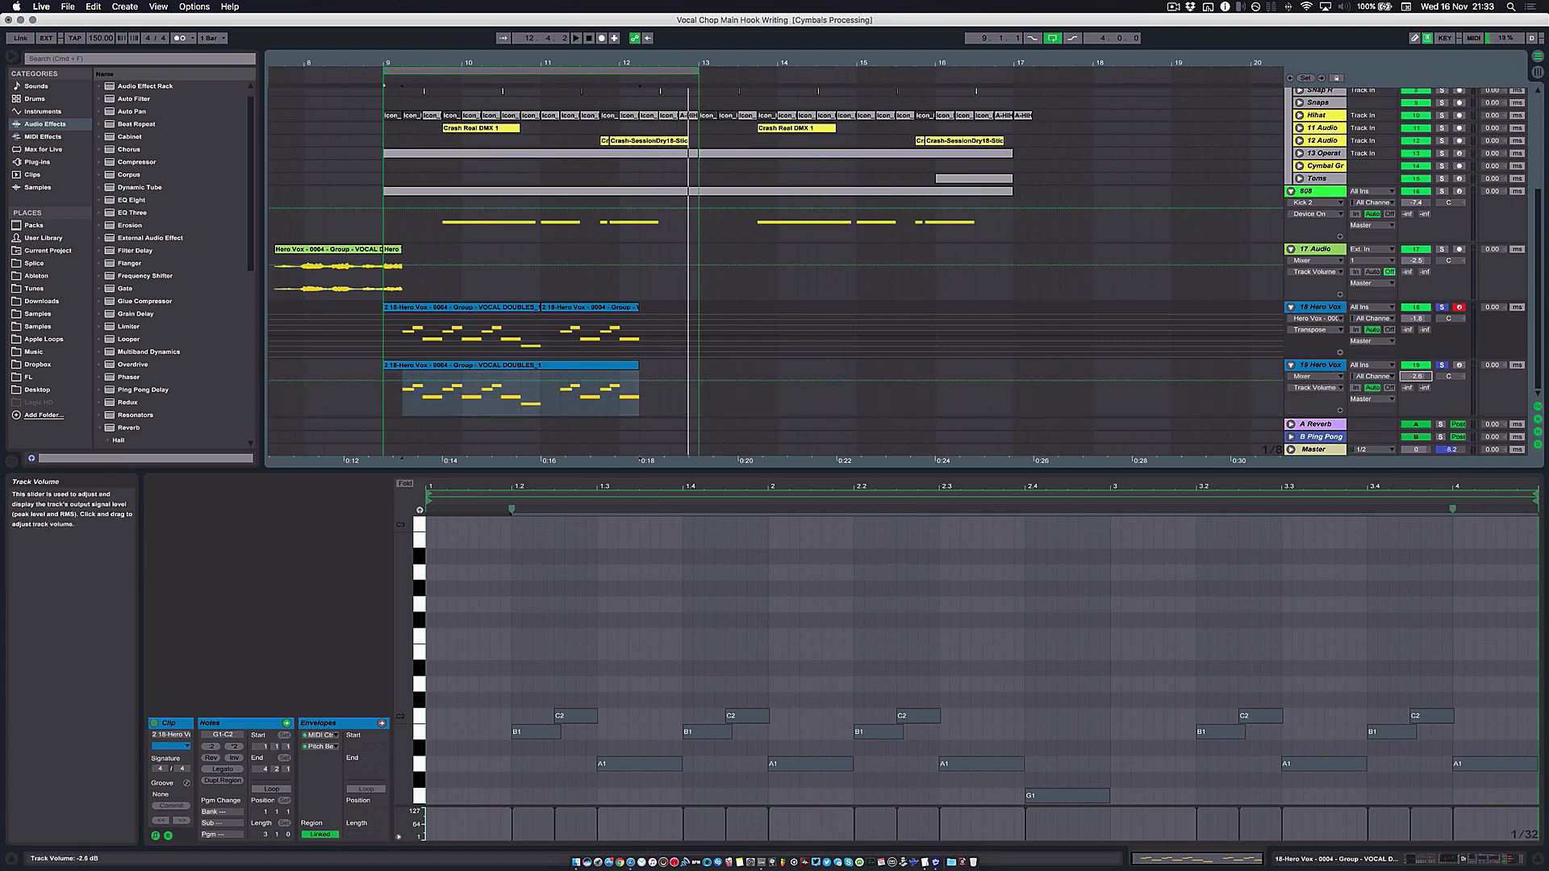
pyautogui.moveTo(1416, 376); pyautogui.dragTo(1420, 387)
pyautogui.press('space')
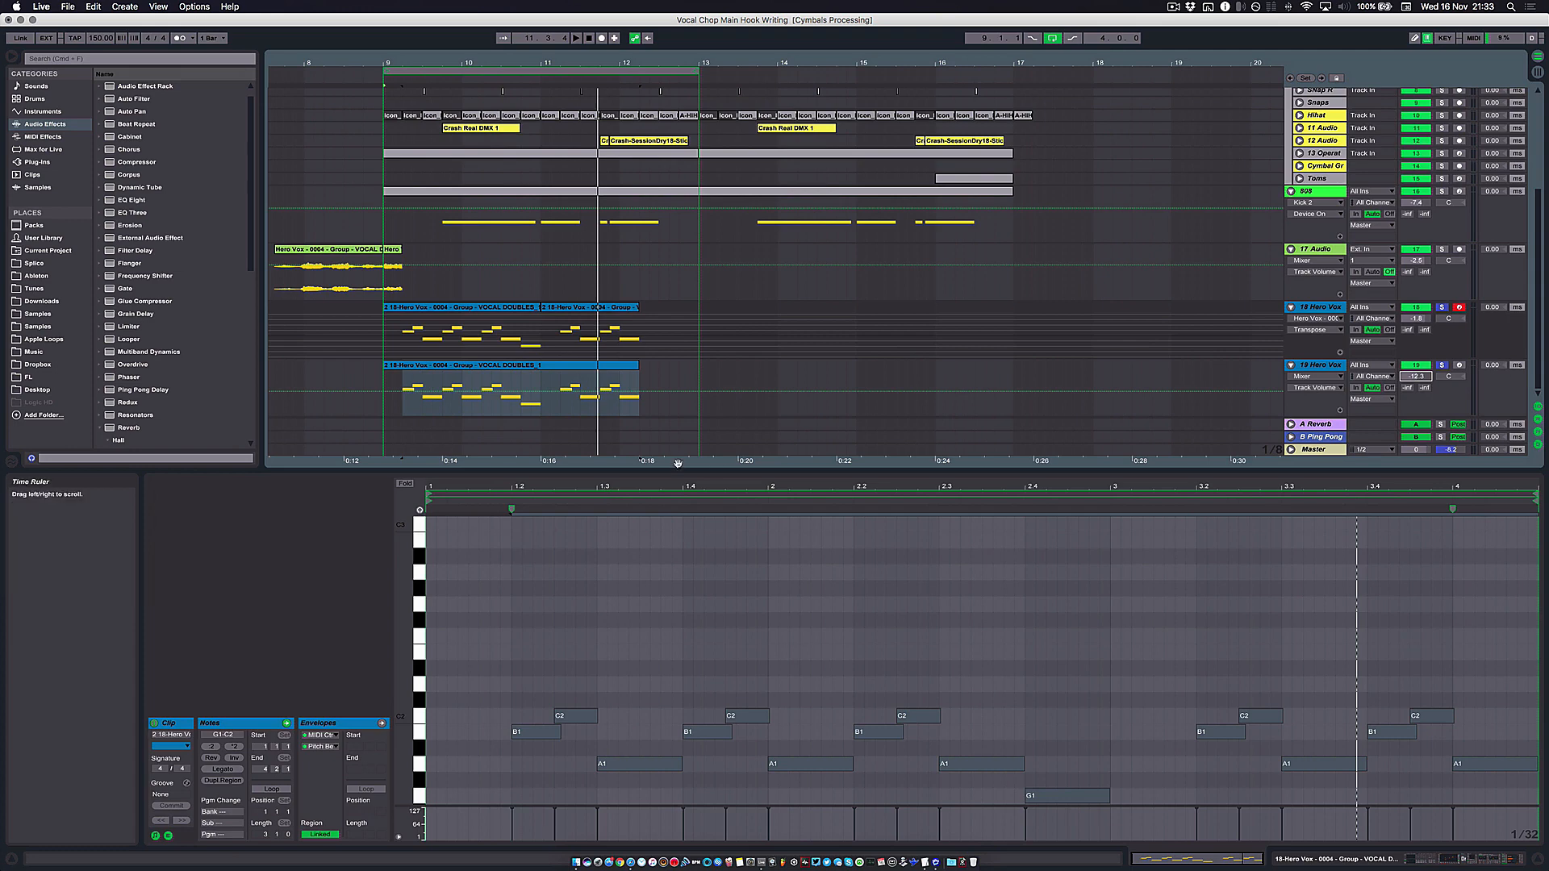
# Step: Review the device chains of both Hero Vox tracks during playback, and solo only the original Hero Vox track
pyautogui.click(1323, 364)
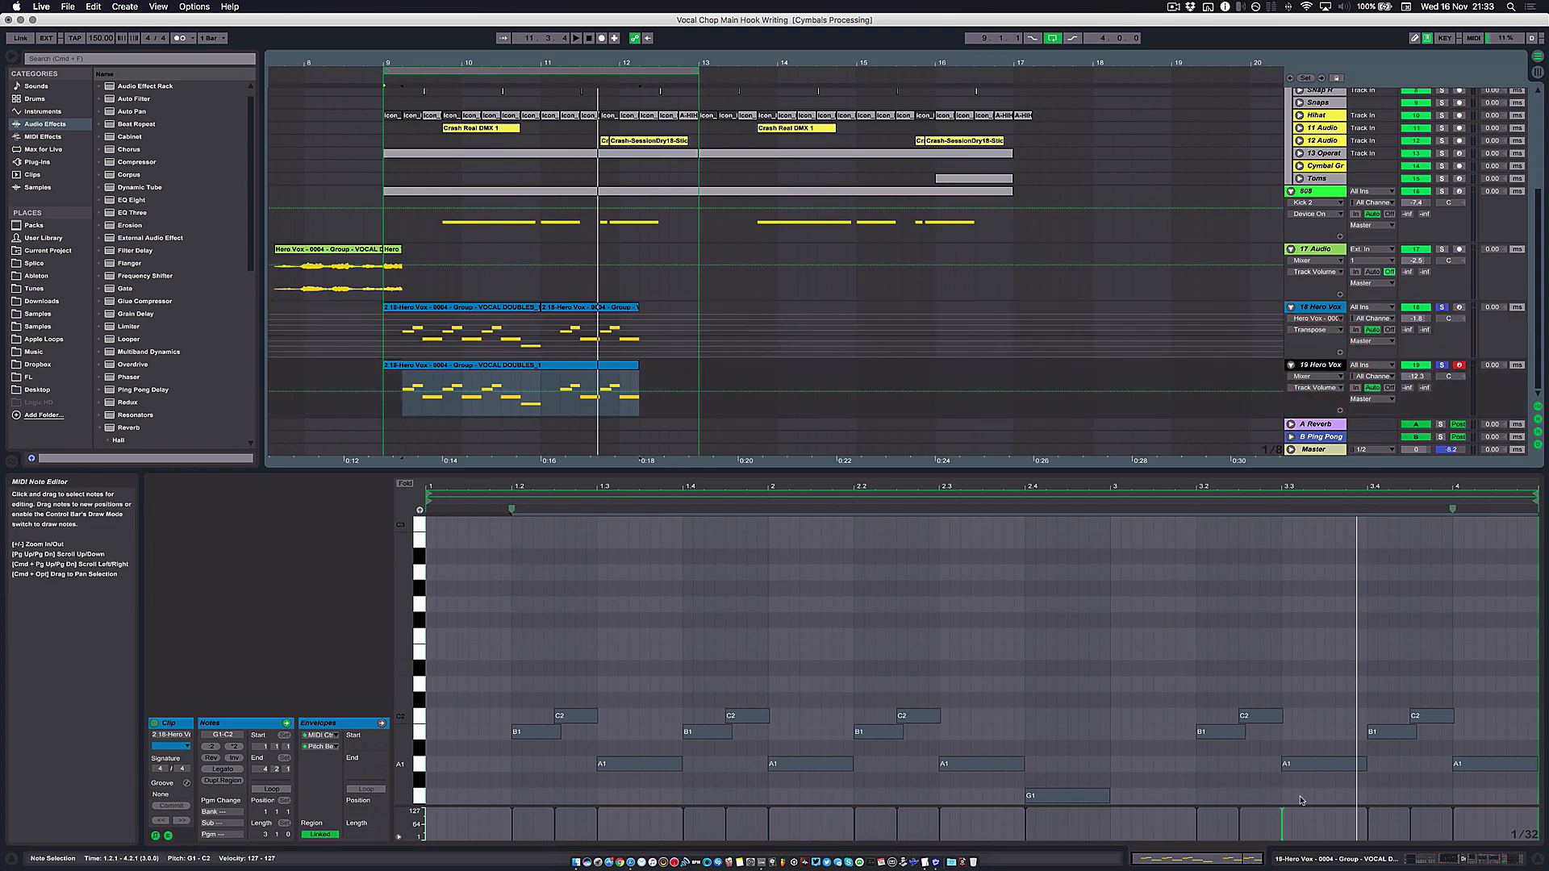
pyautogui.hotkey('shift', 'Tab')
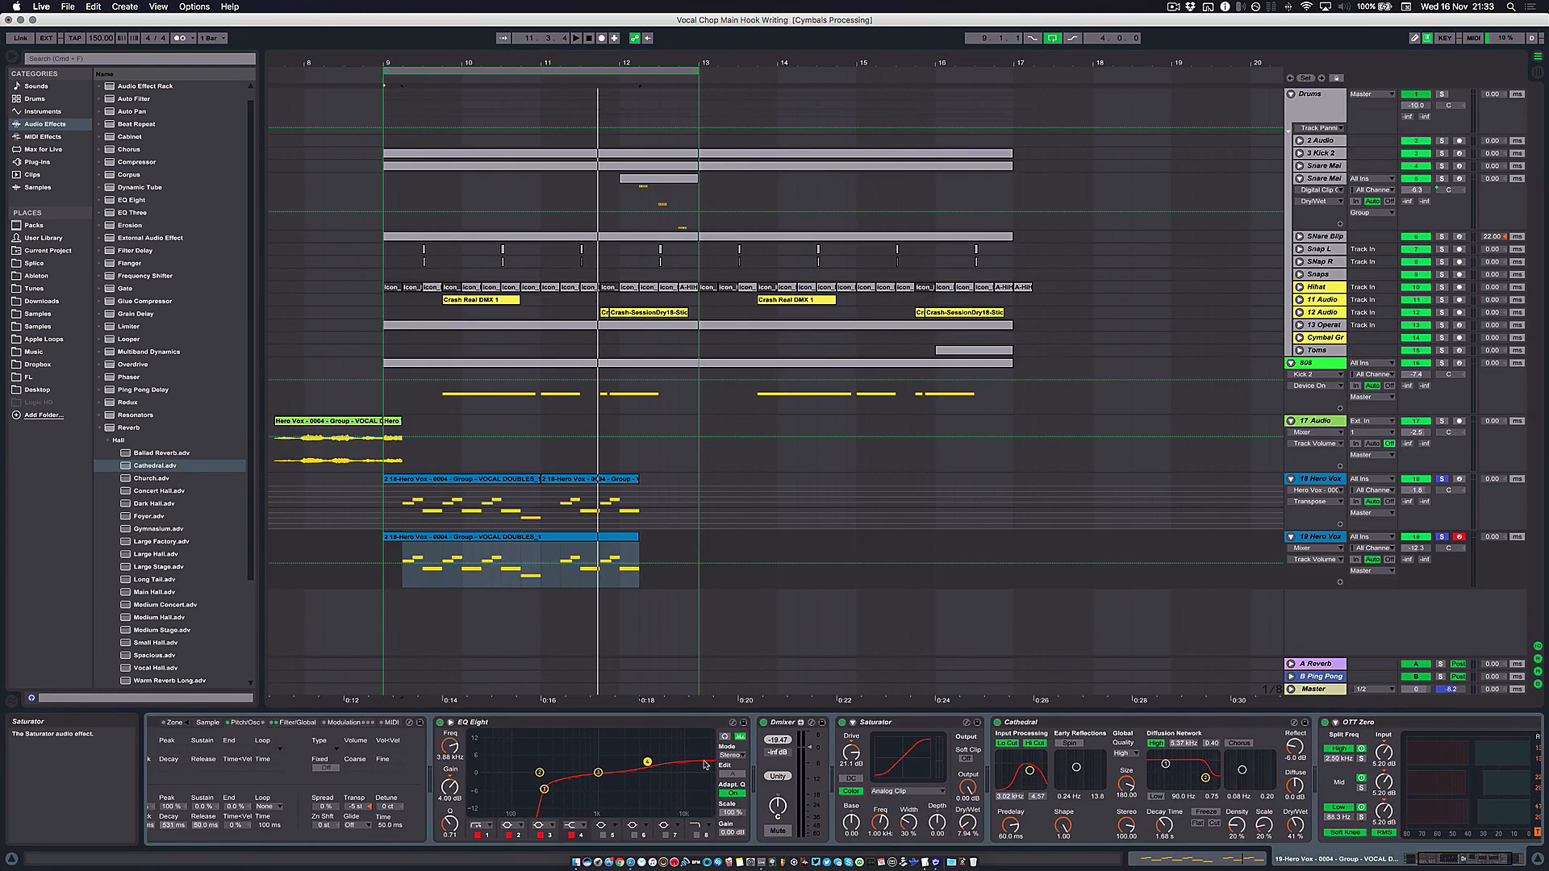
pyautogui.press('space')
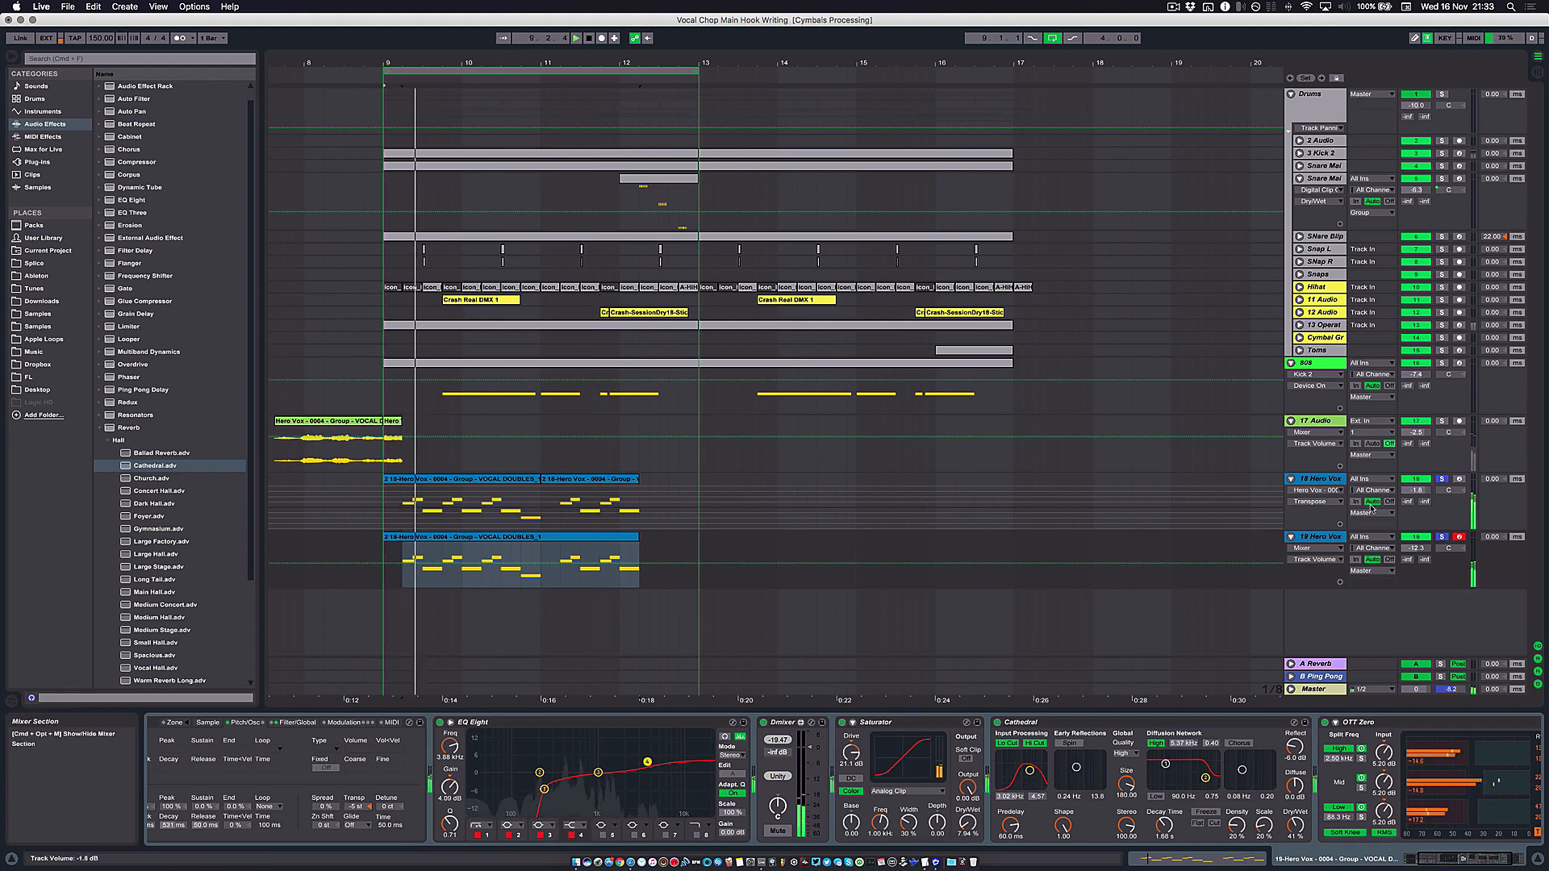
pyautogui.click(1320, 479)
pyautogui.click(1109, 723)
pyautogui.hscroll(5, 1110, 723)
pyautogui.press('space')
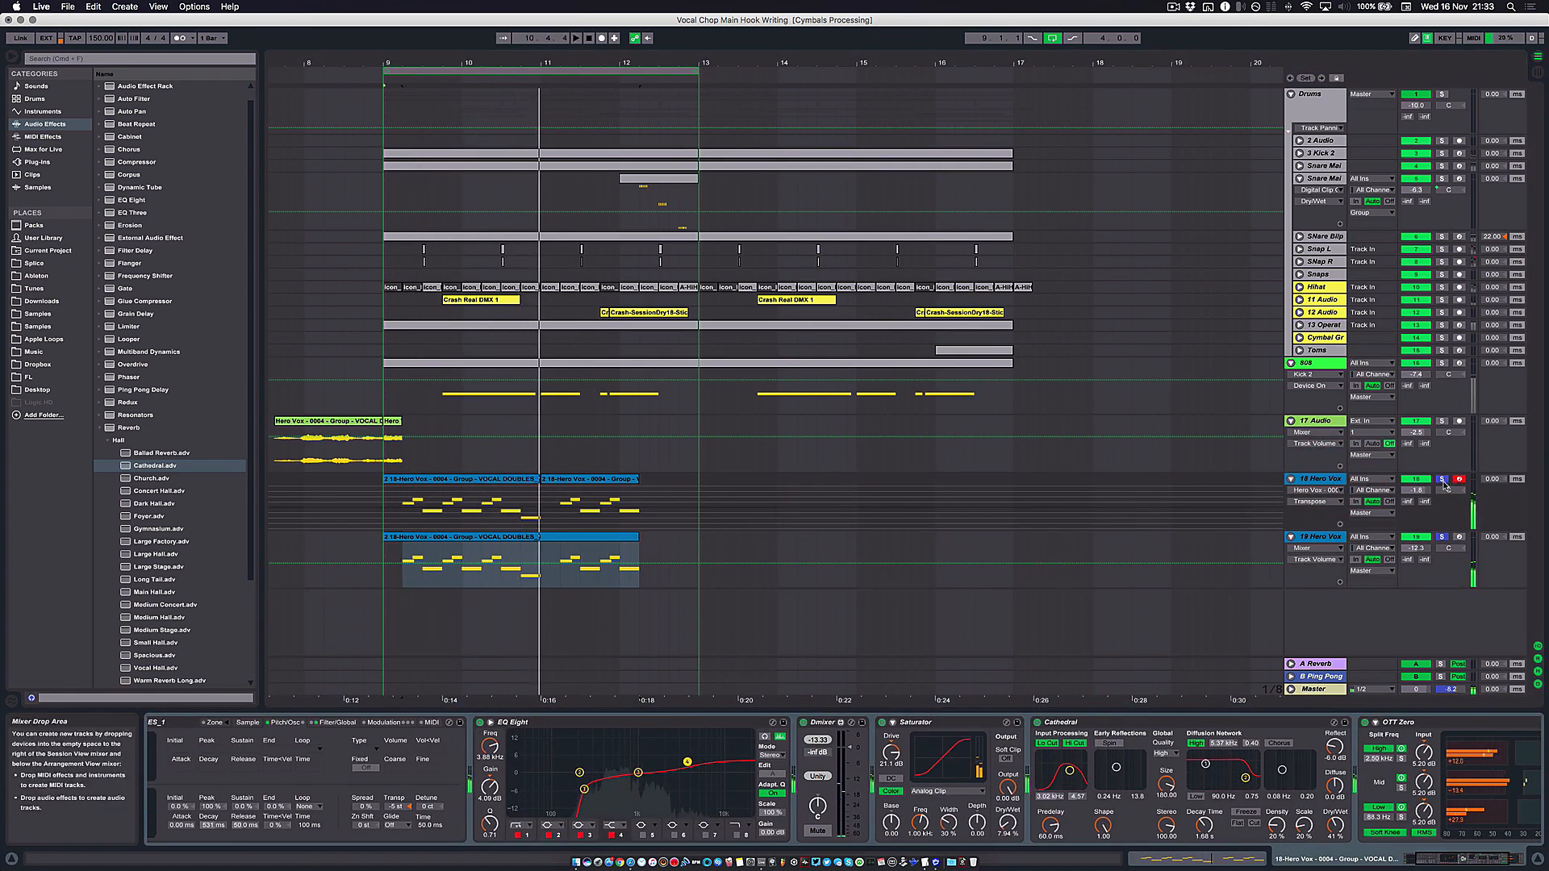
pyautogui.click(1442, 479)
pyautogui.press('space')
pyautogui.press('space')
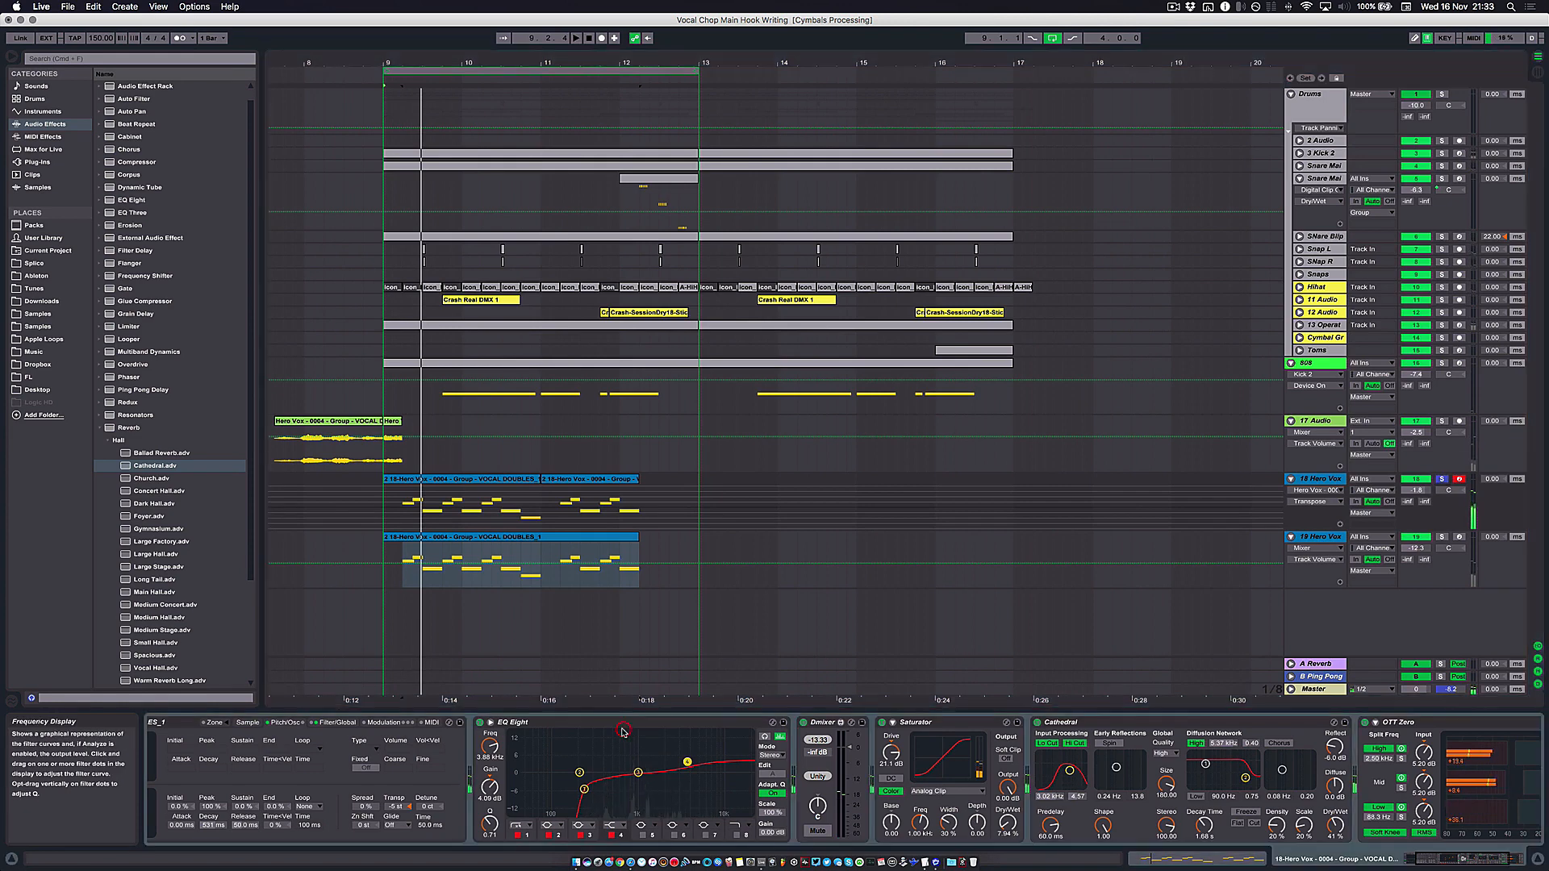
# Step: Copy the original Hero Vox track's EQ Eight between Saturator and Cathedral, and flatten the copy's fourth band to about 0 dB
pyautogui.hscroll(1, 609, 741)
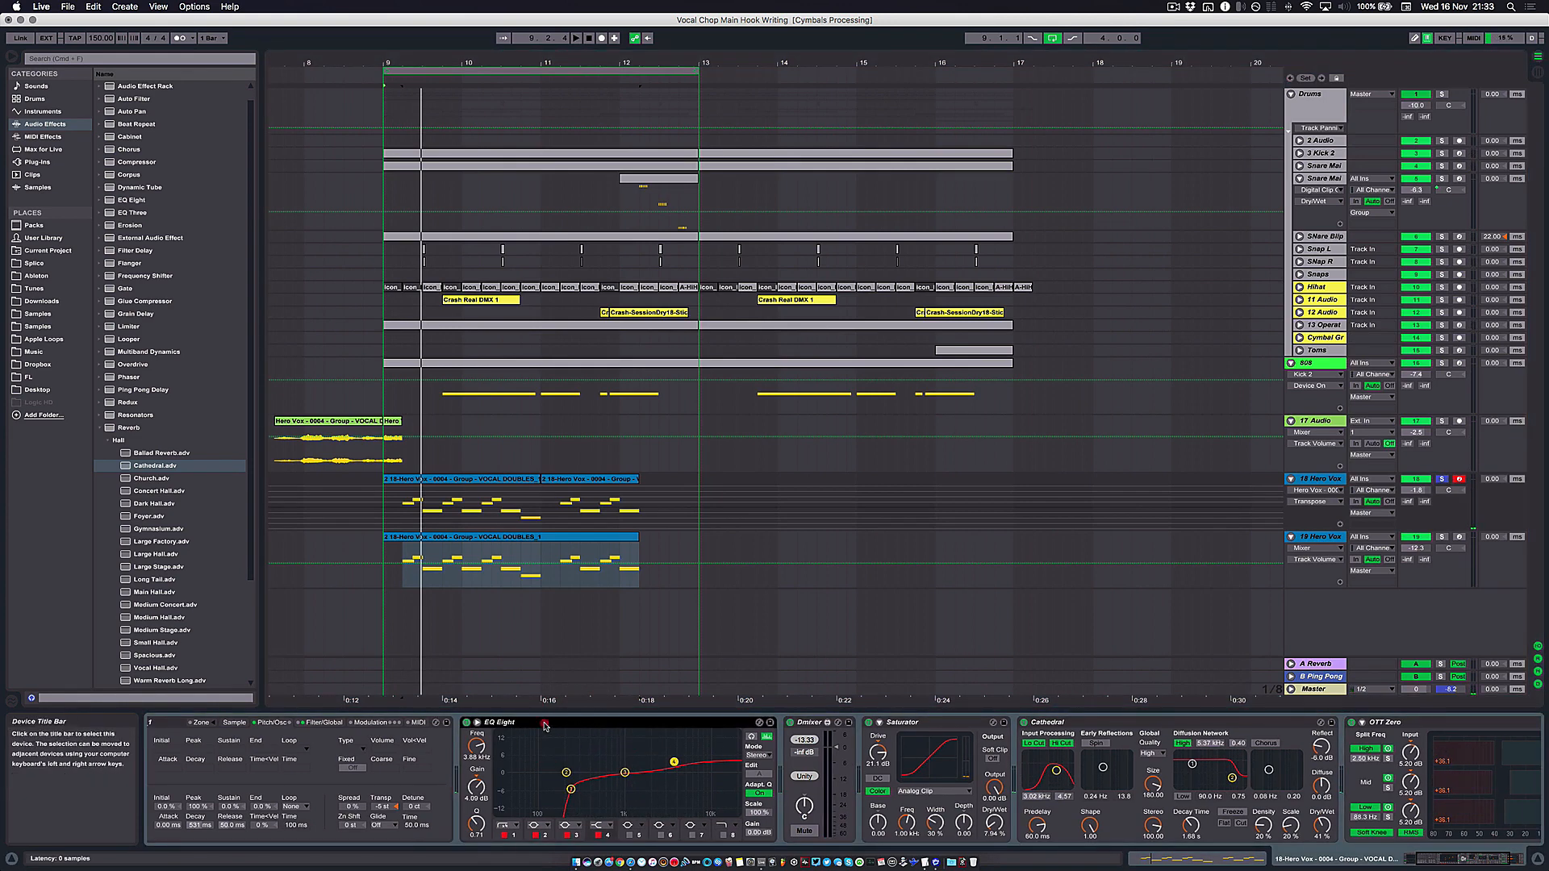
pyautogui.moveTo(997, 753); pyautogui.dragTo(999, 752)
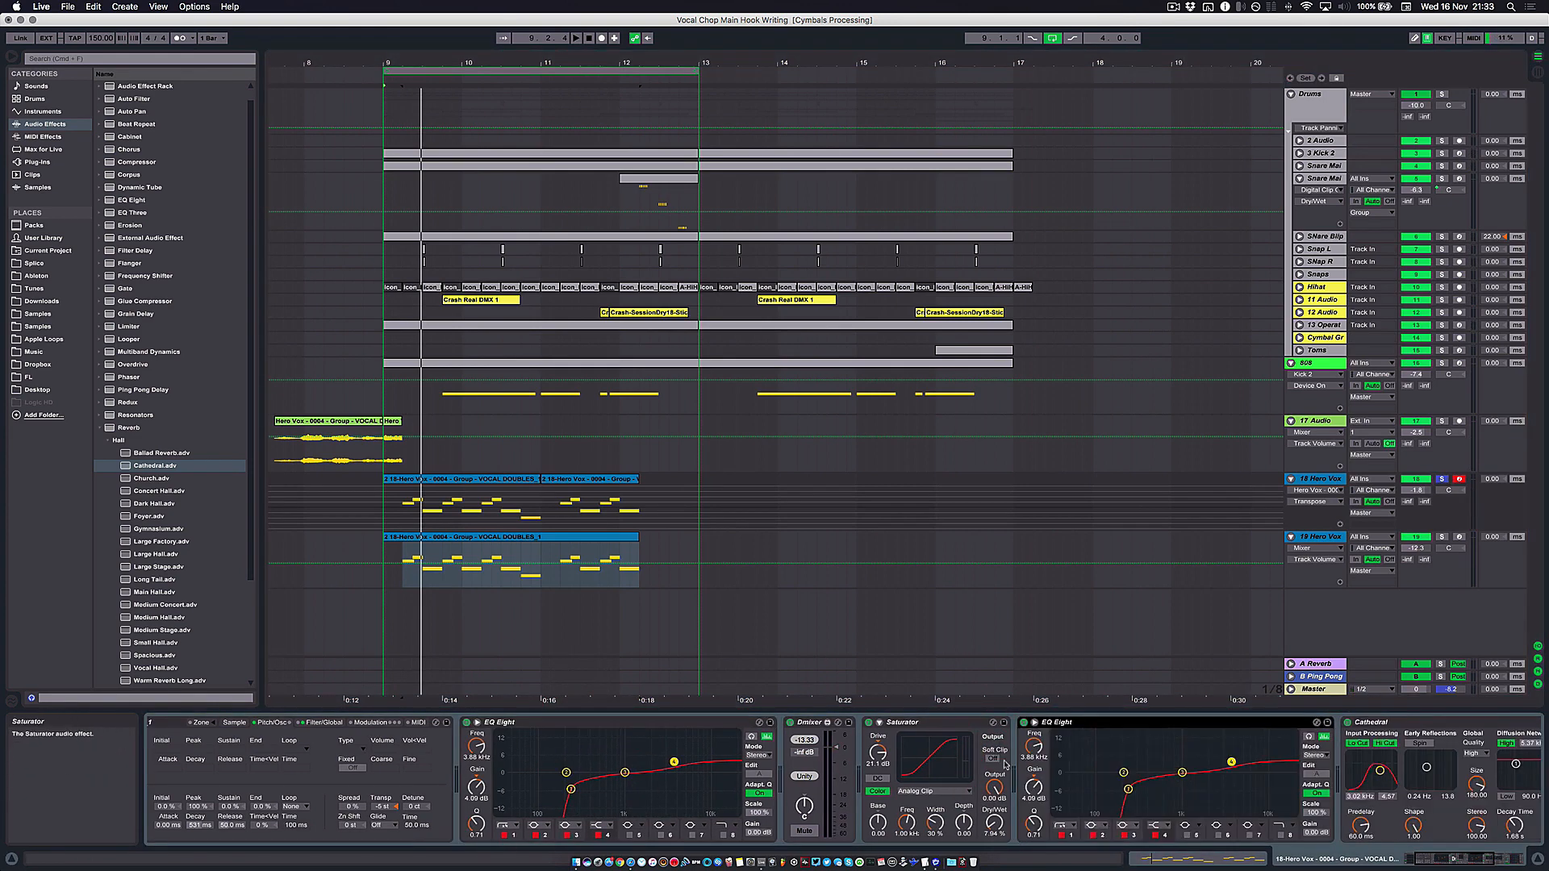
pyautogui.moveTo(1231, 761); pyautogui.dragTo(1233, 768)
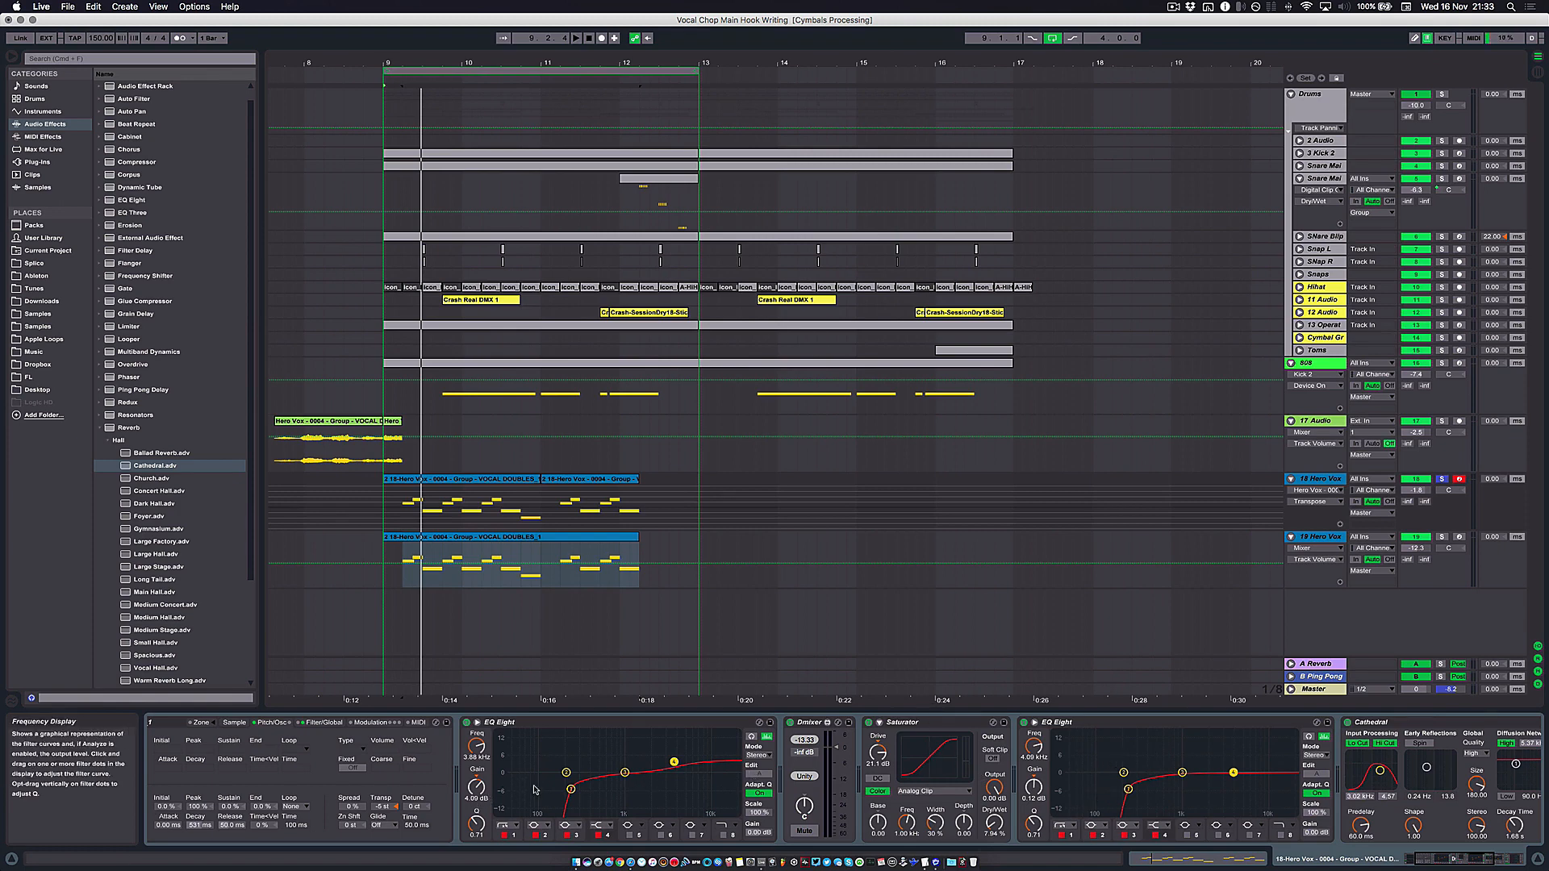
# Step: Raise the copied EQ Eight's low cut to 284 Hz while the loop plays
pyautogui.click(1128, 789)
pyautogui.press('space')
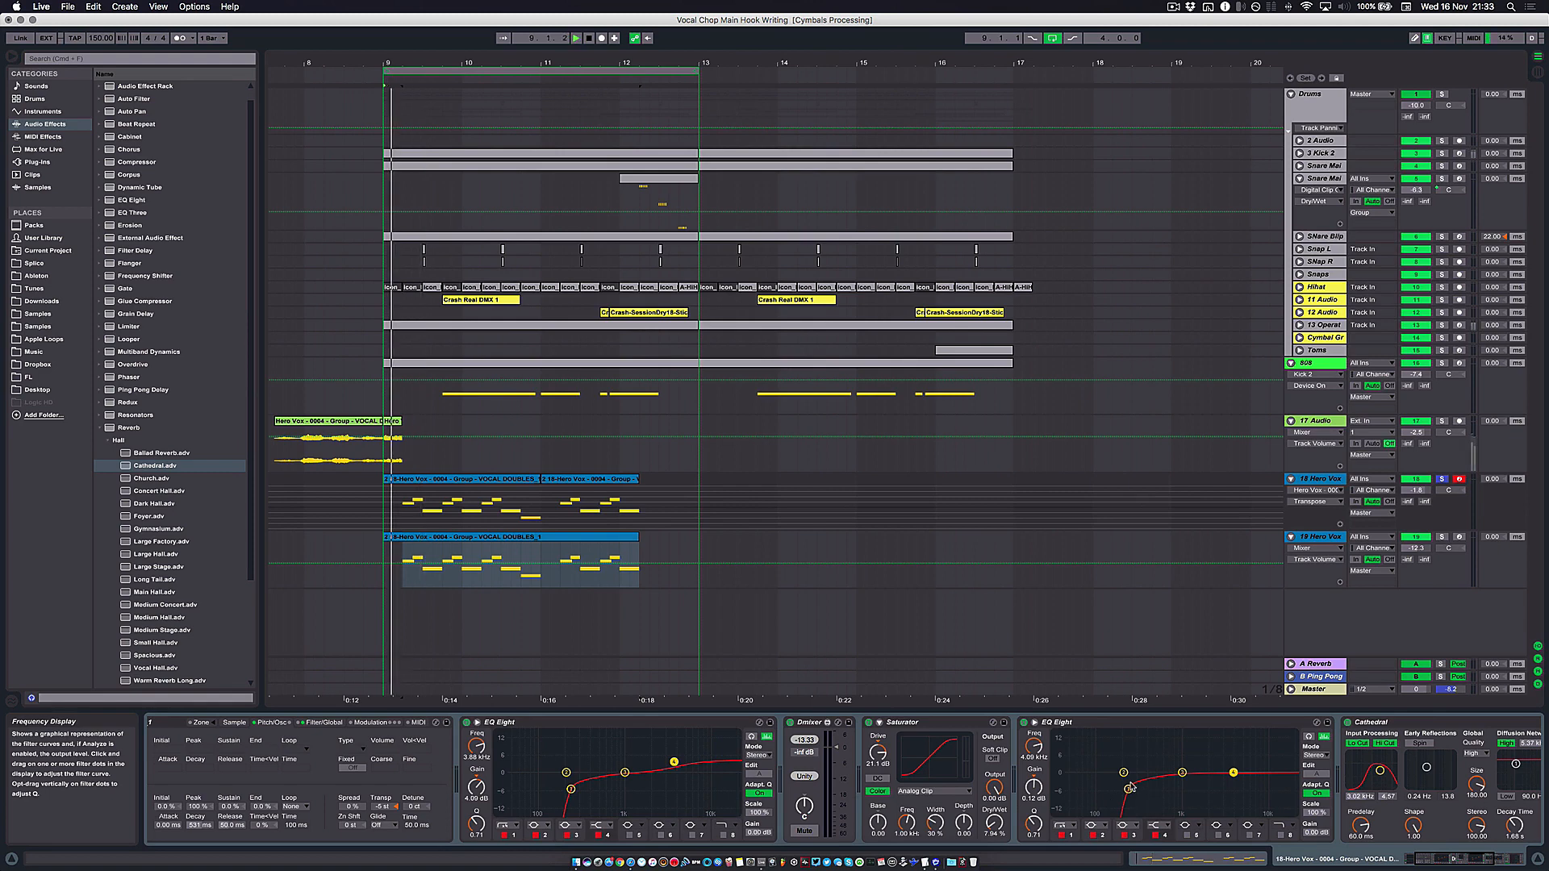
pyautogui.moveTo(1129, 790); pyautogui.dragTo(1136, 790)
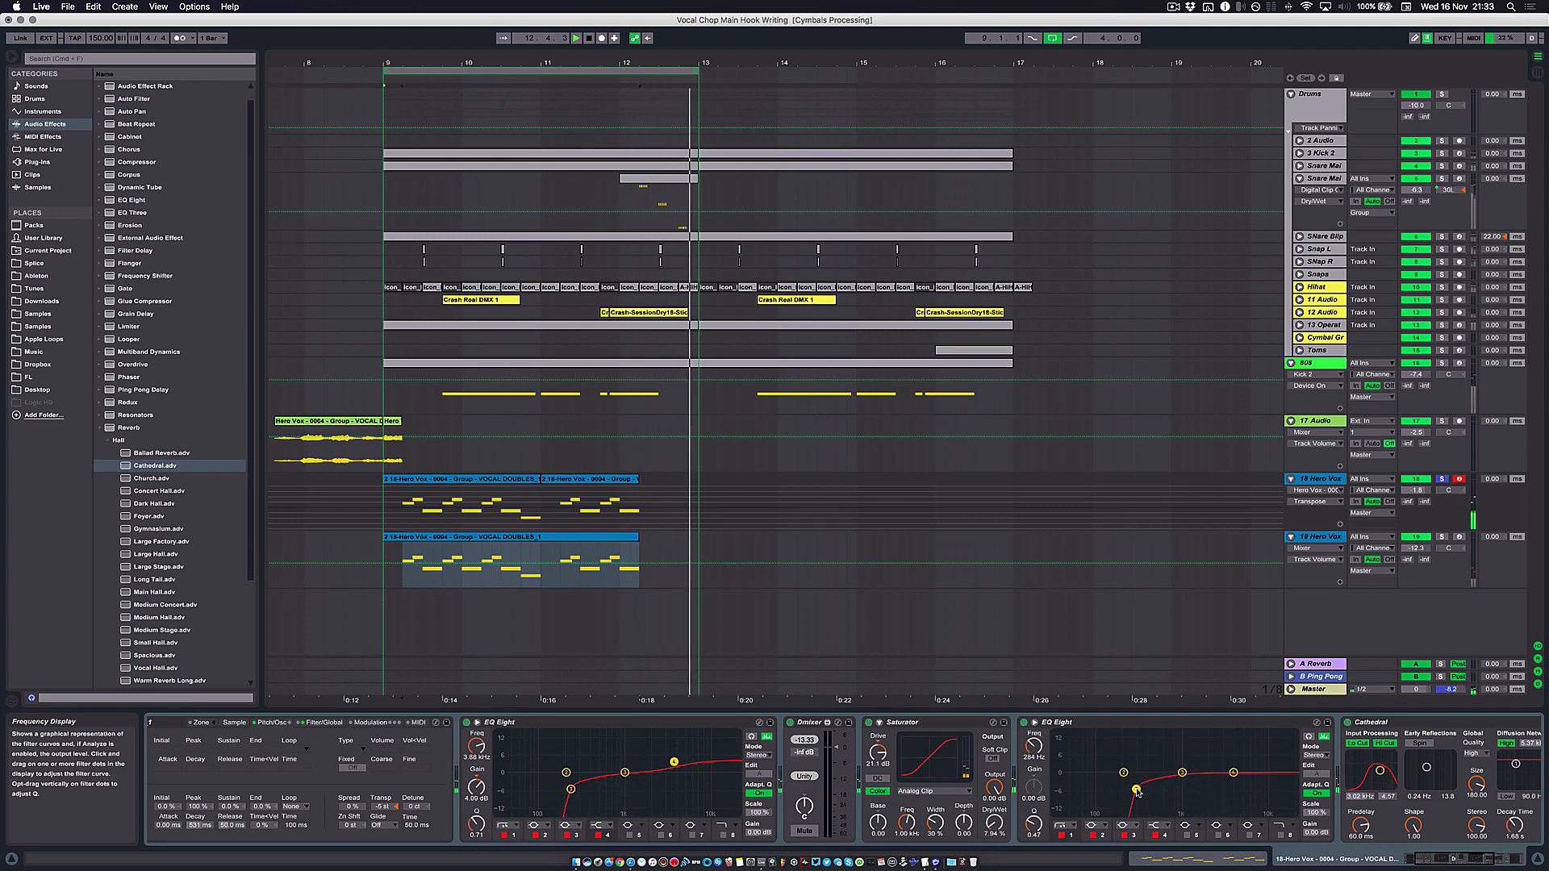
pyautogui.hscroll(6, 724, 749)
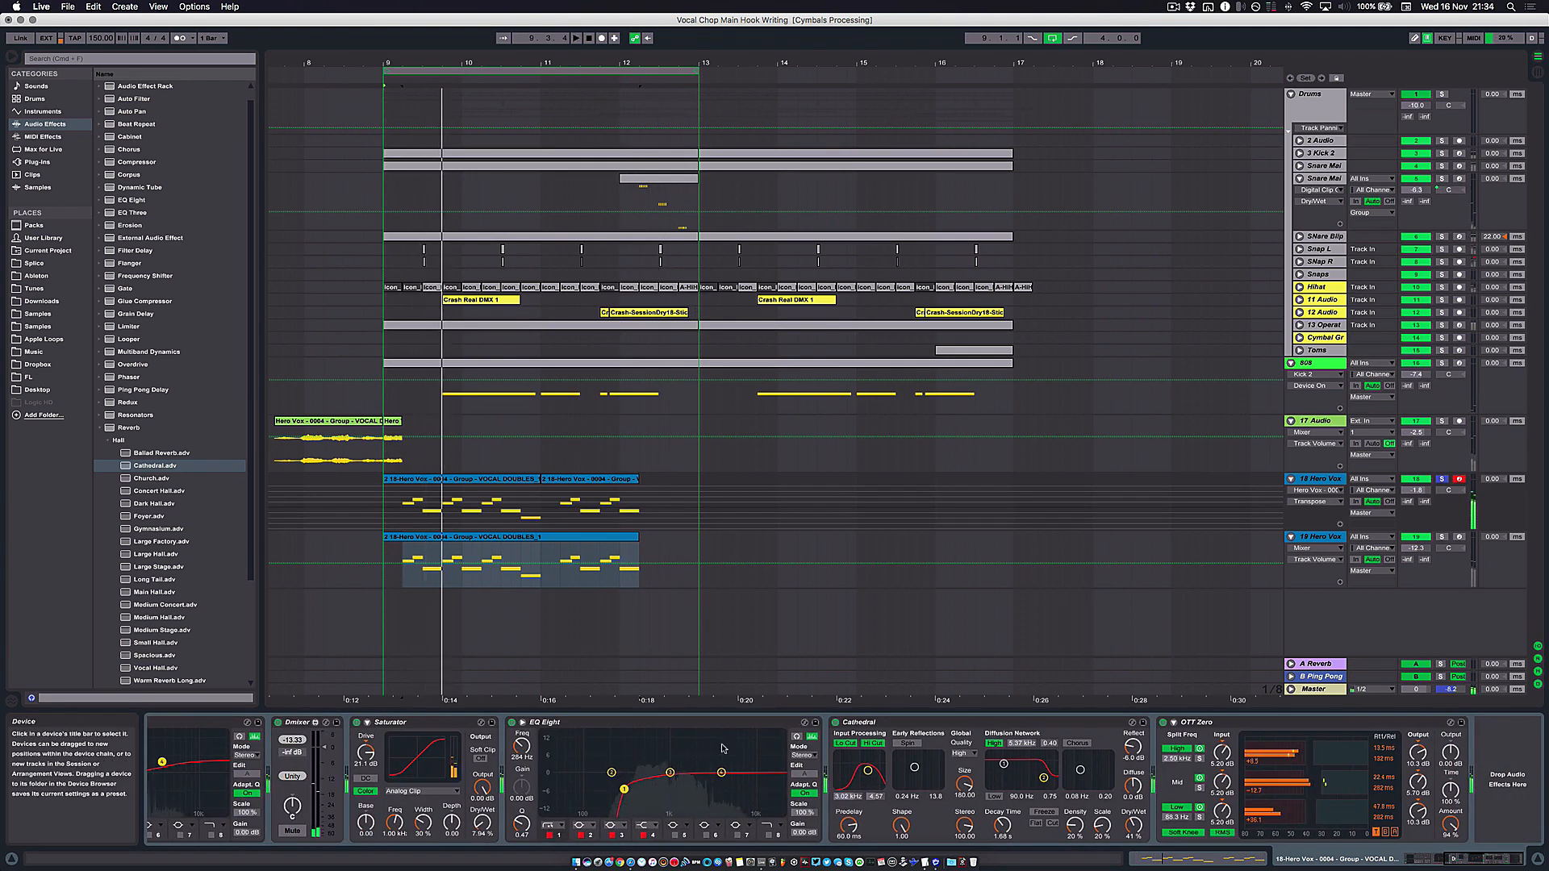
# Step: Add an EQ Eight copy between Saturator and Cathedral on the octave-down track, with band four off and low cut at 279 Hz
pyautogui.click(1320, 537)
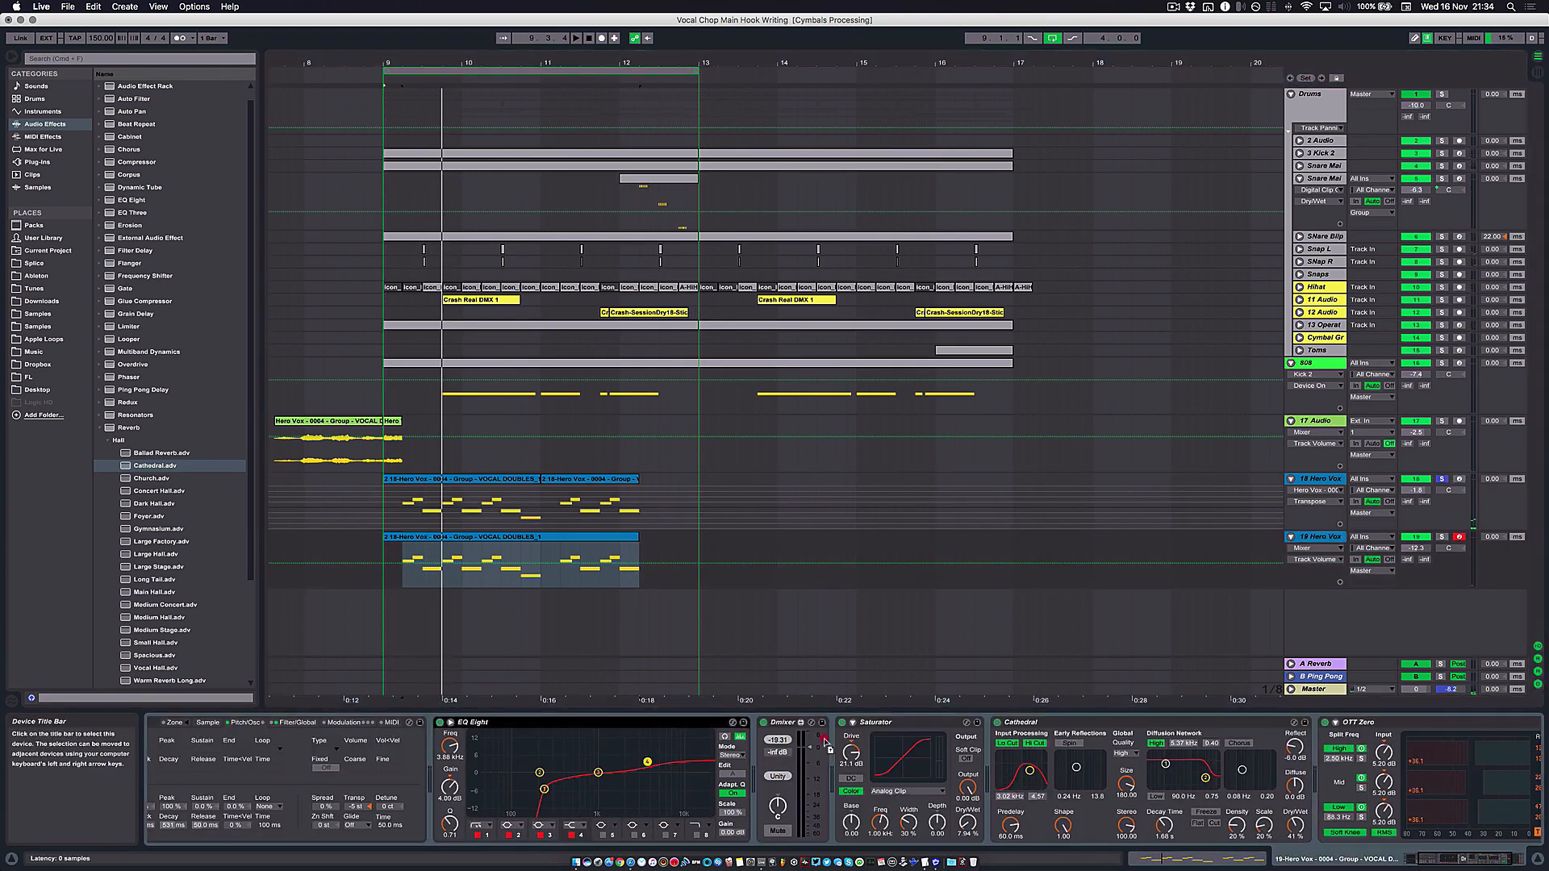
pyautogui.press('super+v')
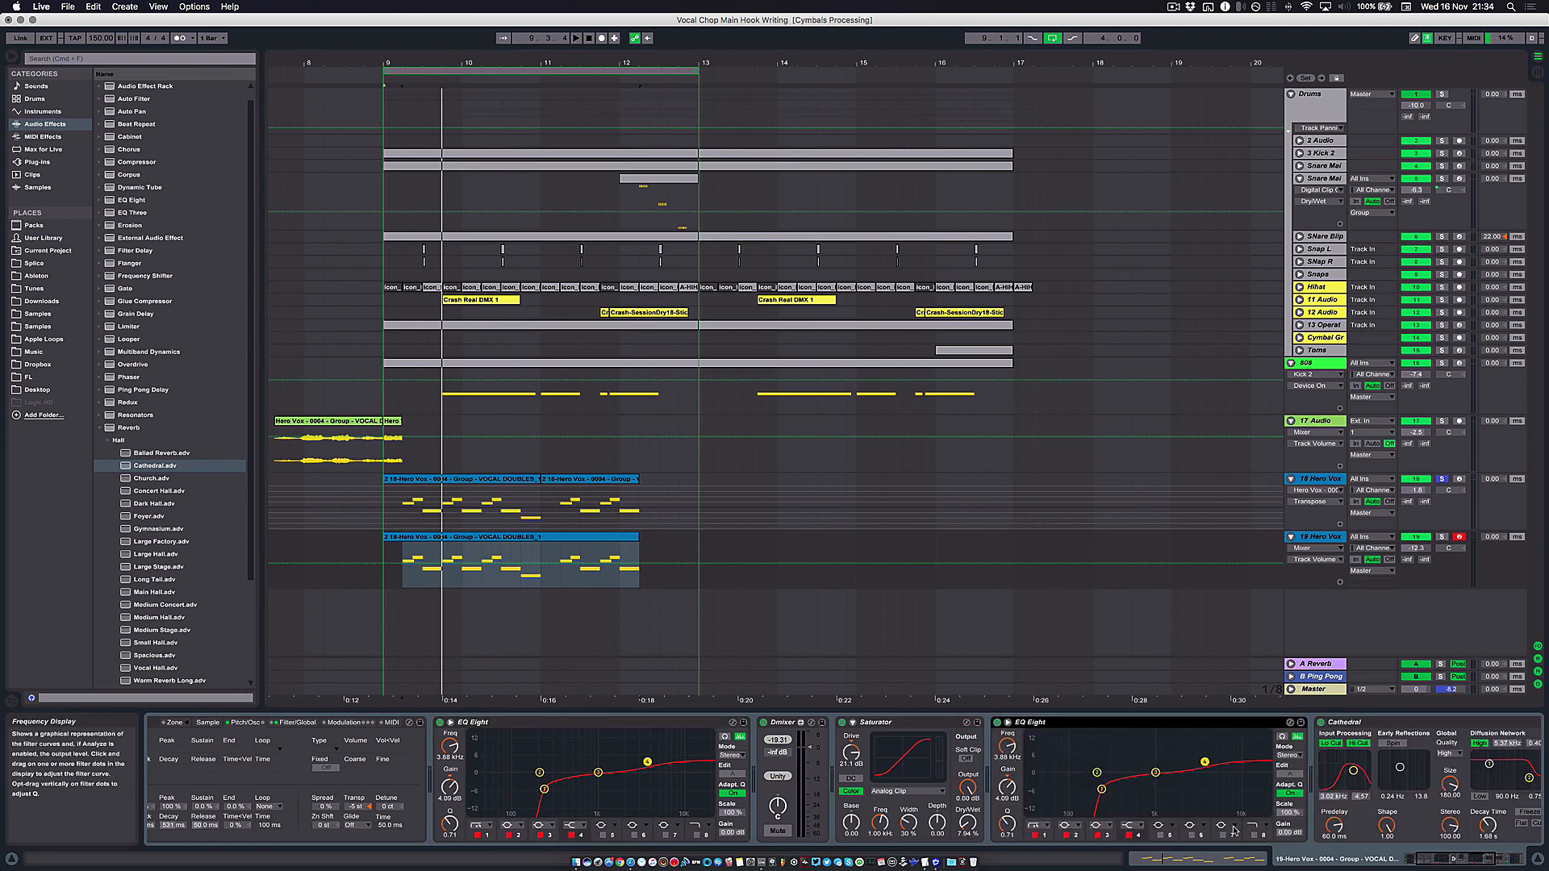
pyautogui.click(1129, 835)
pyautogui.press('space')
pyautogui.moveTo(1101, 789); pyautogui.dragTo(1108, 790)
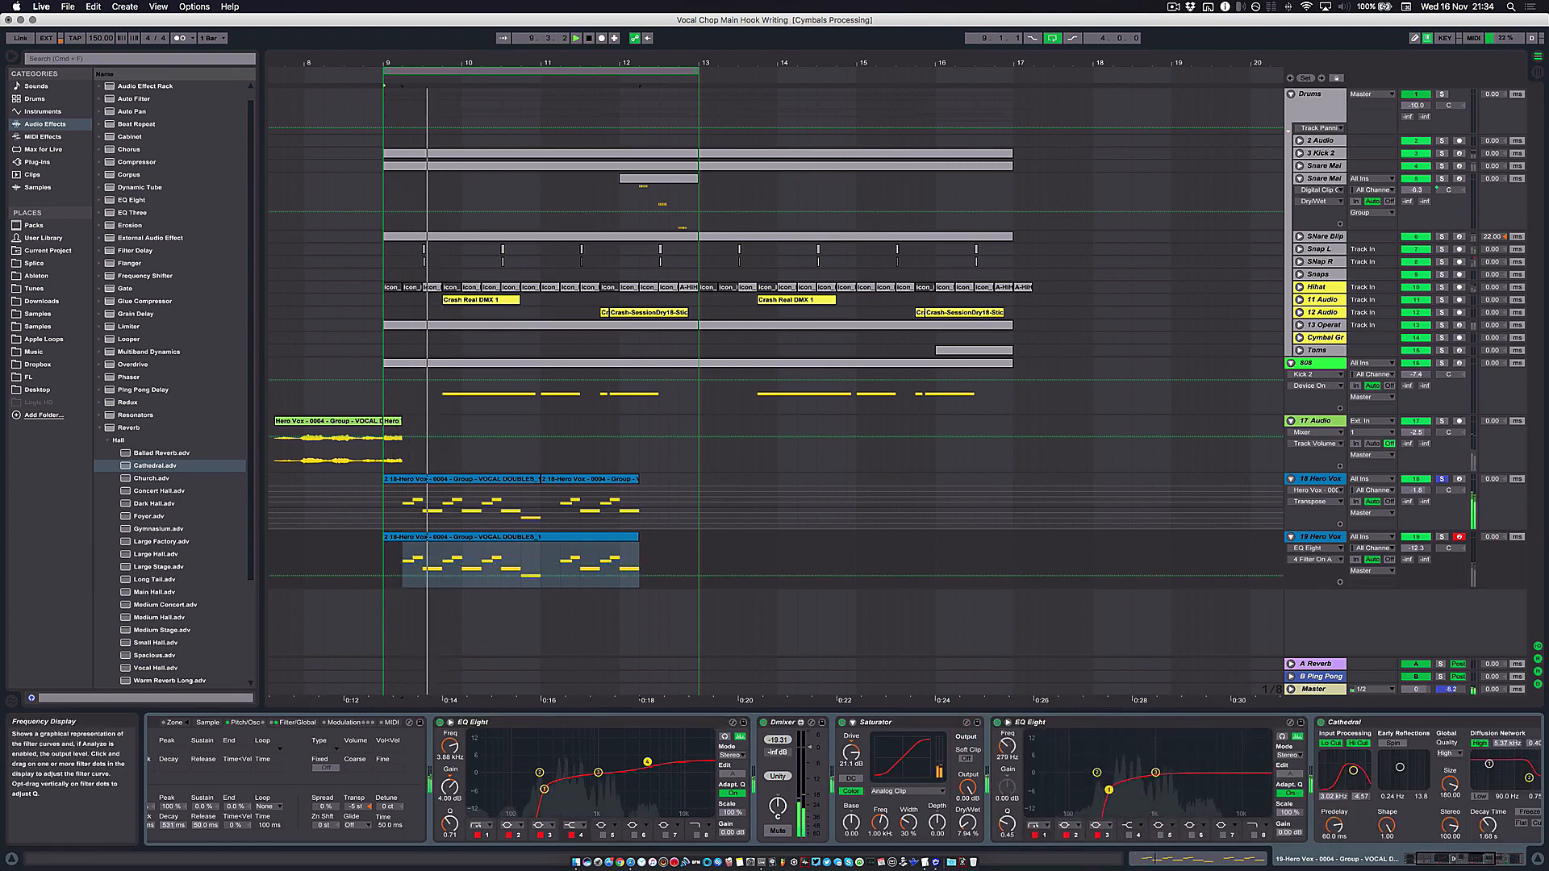
# Step: Solo both Hero Vox layers to hear them together, and group the two tracks under the name Vocal Chop
pyautogui.click(1441, 536)
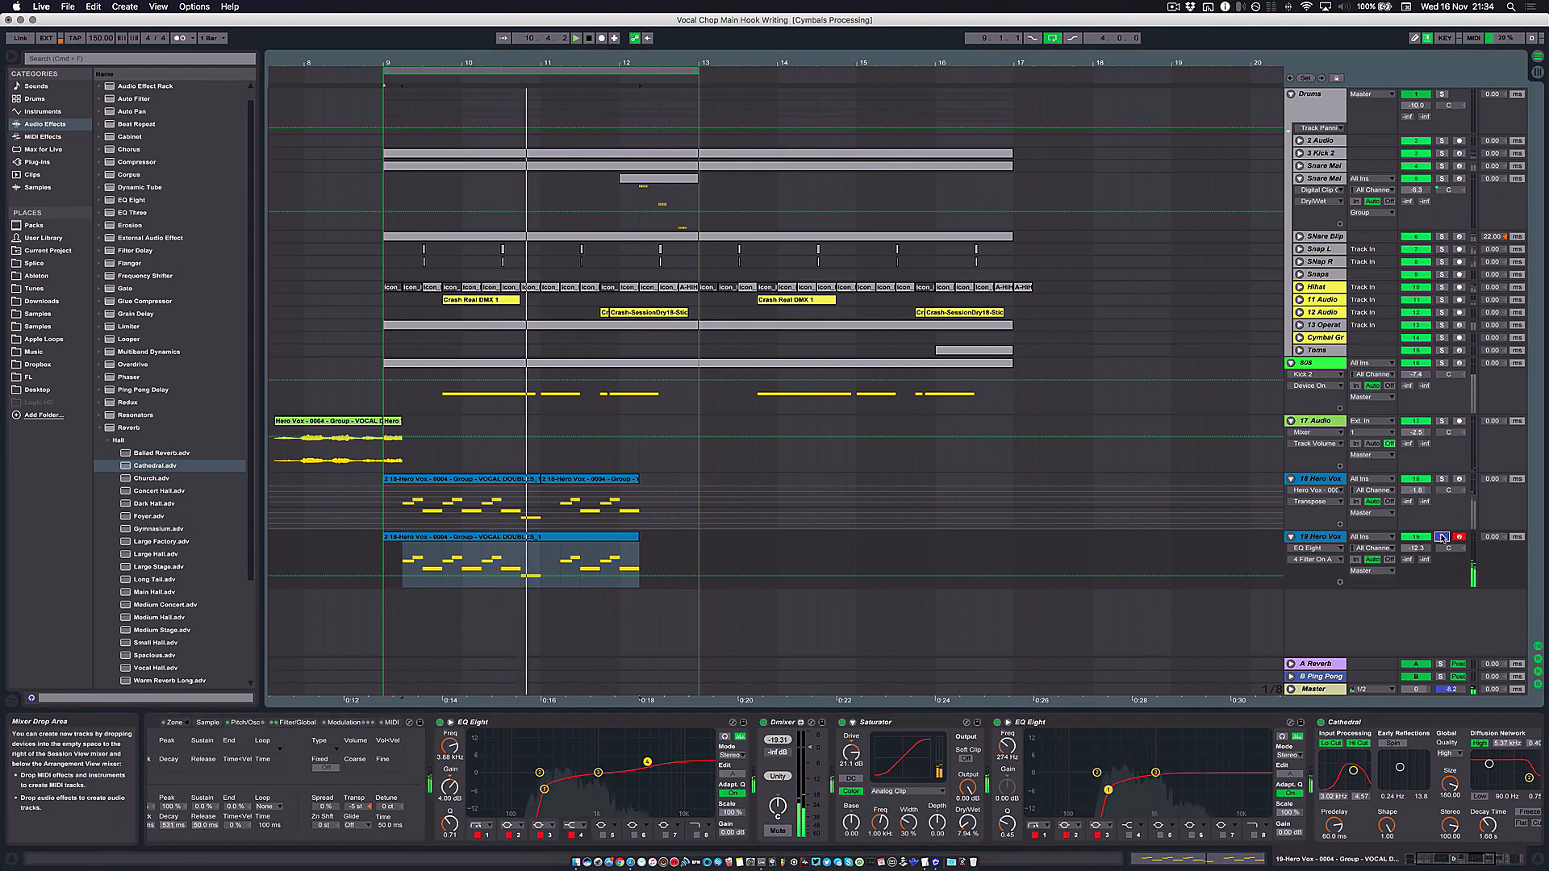
pyautogui.click(1441, 478)
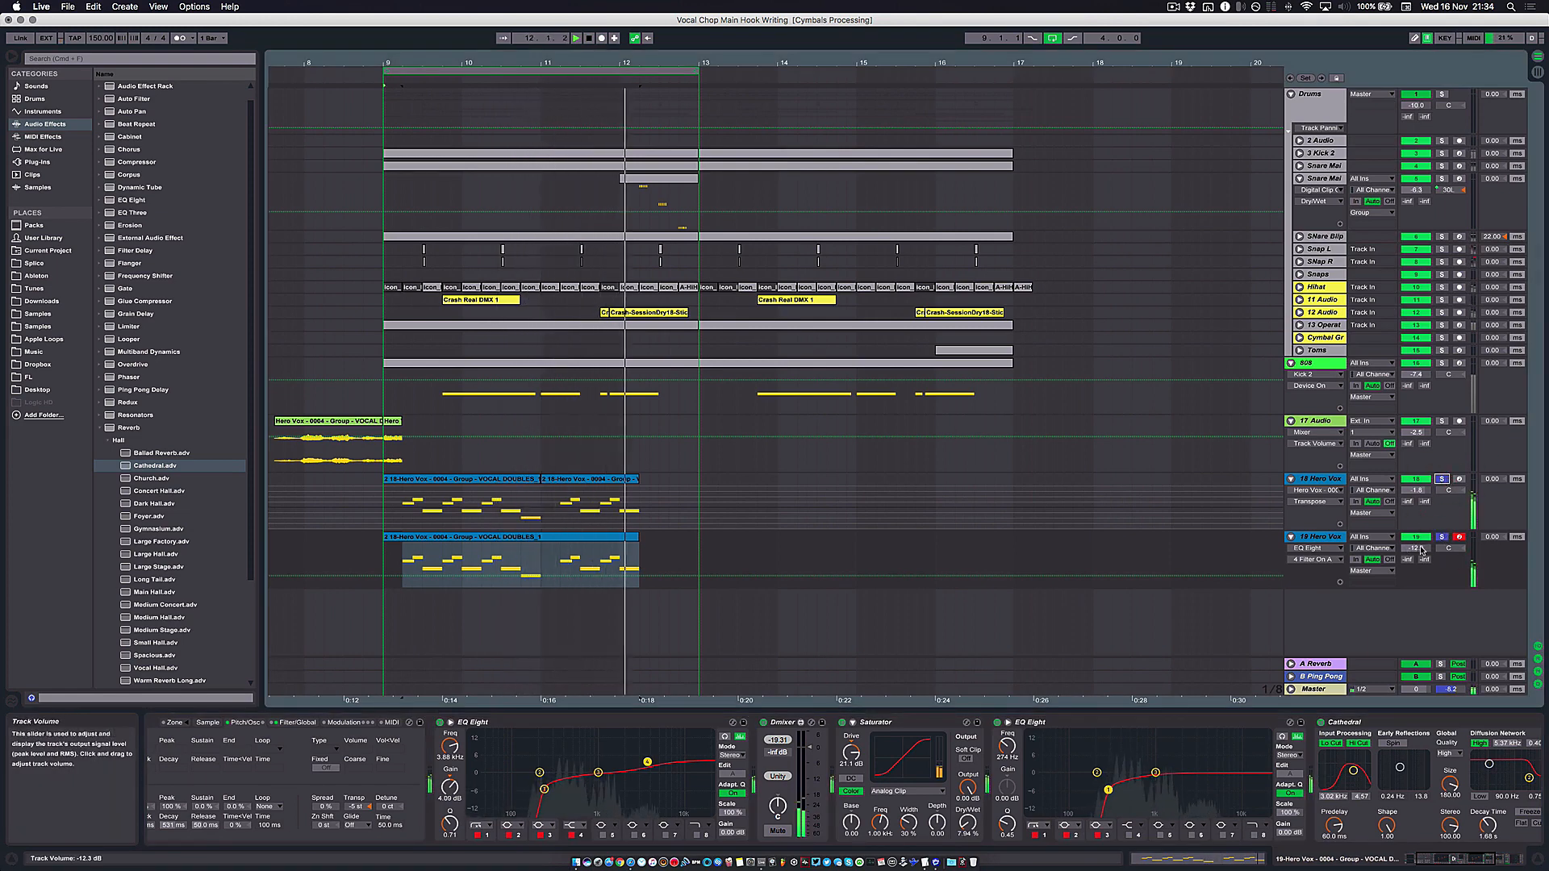
pyautogui.click(1325, 539)
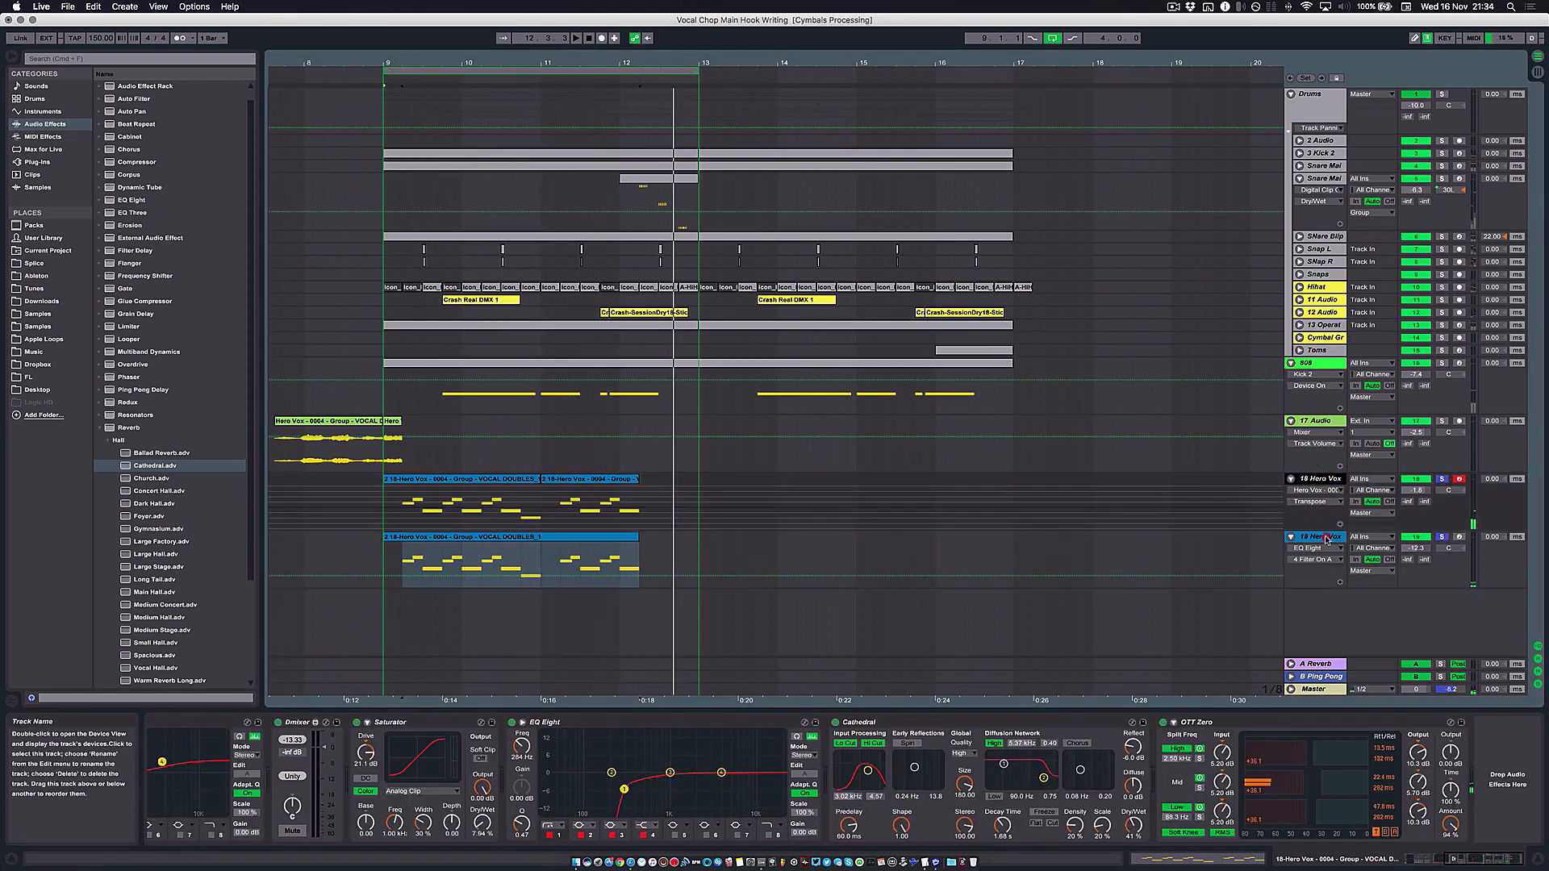
pyautogui.click(1329, 539)
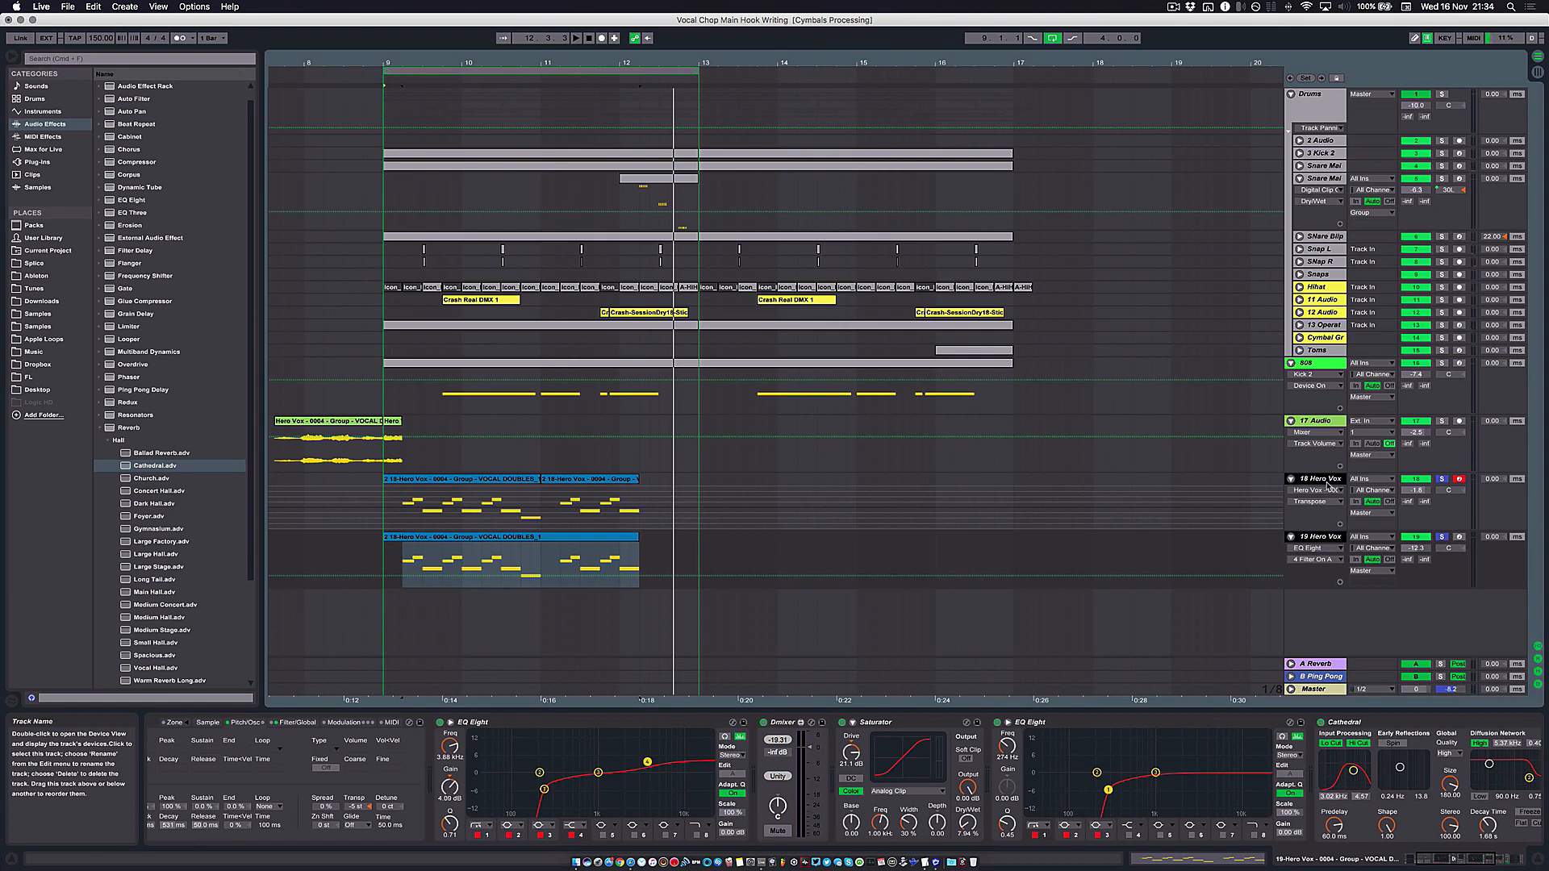
pyautogui.press('super+g')
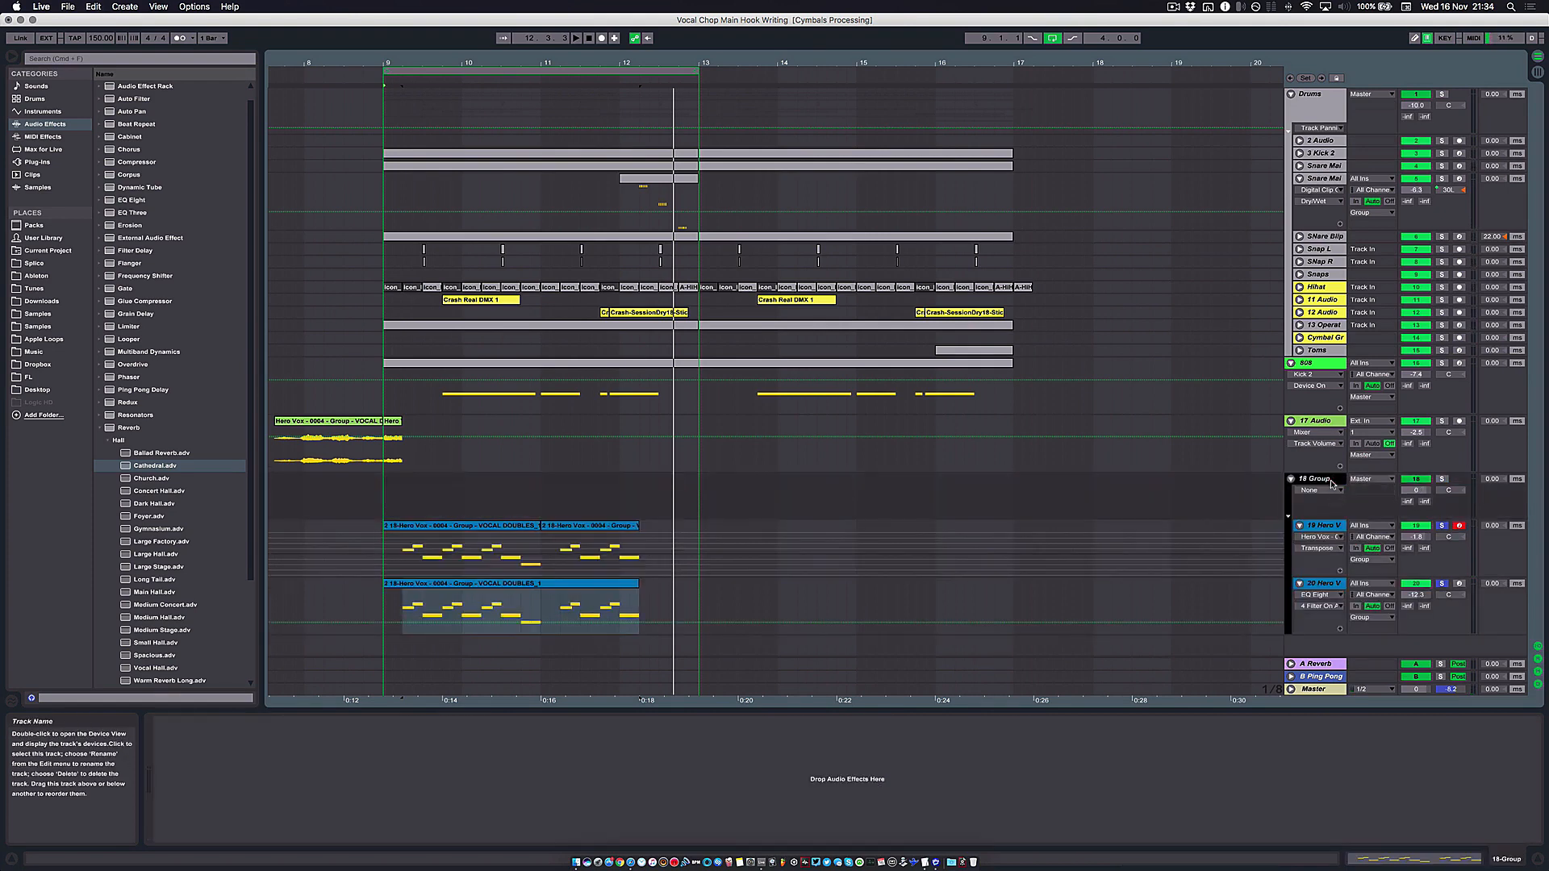
pyautogui.click(1329, 486)
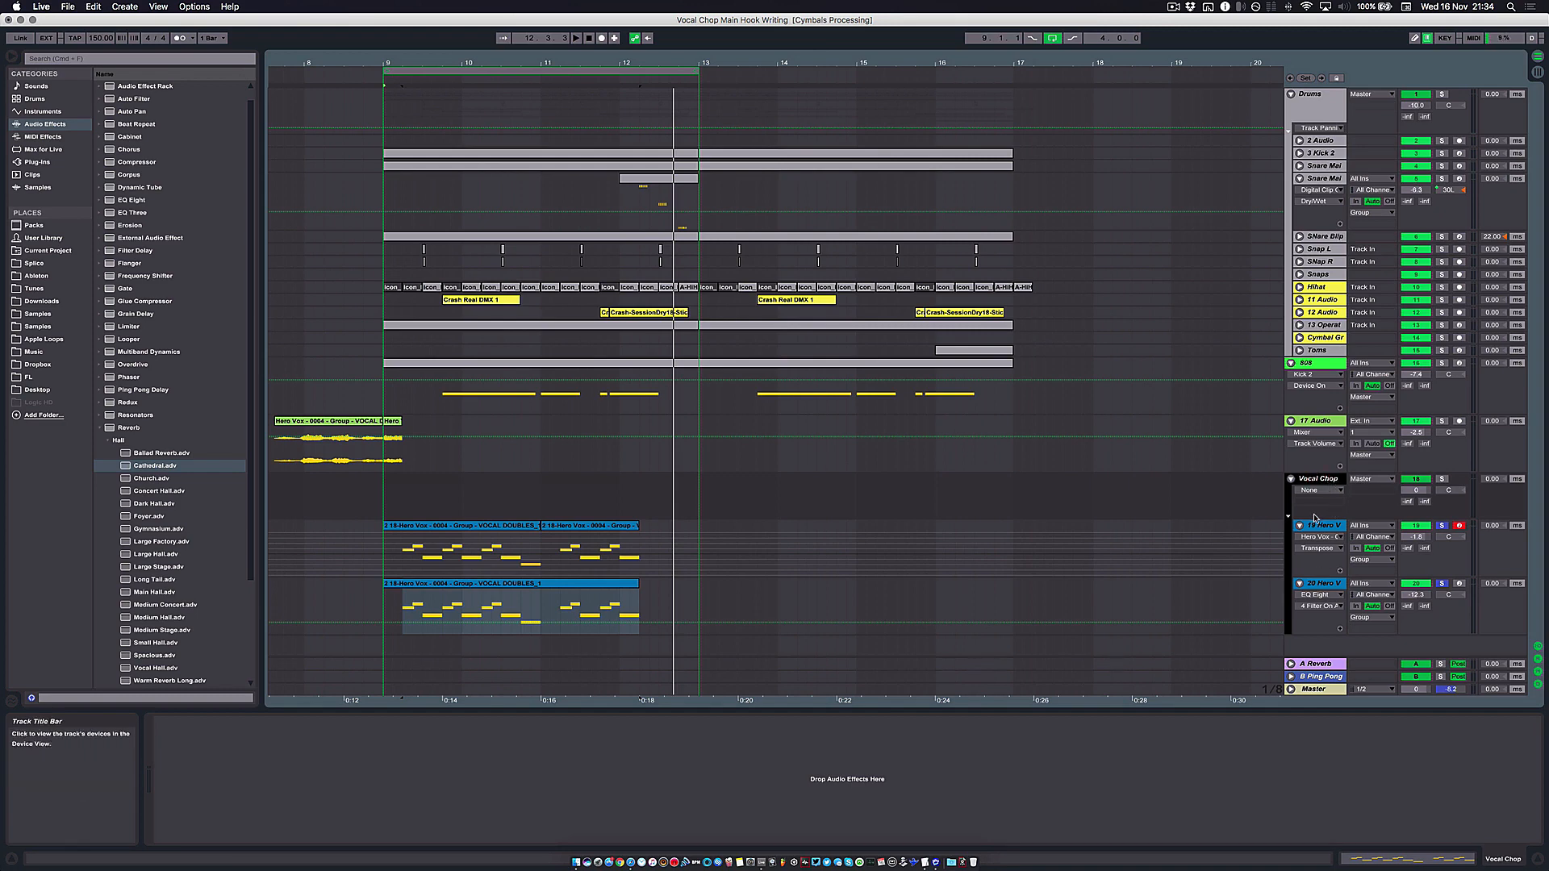
pyautogui.click(1498, 864)
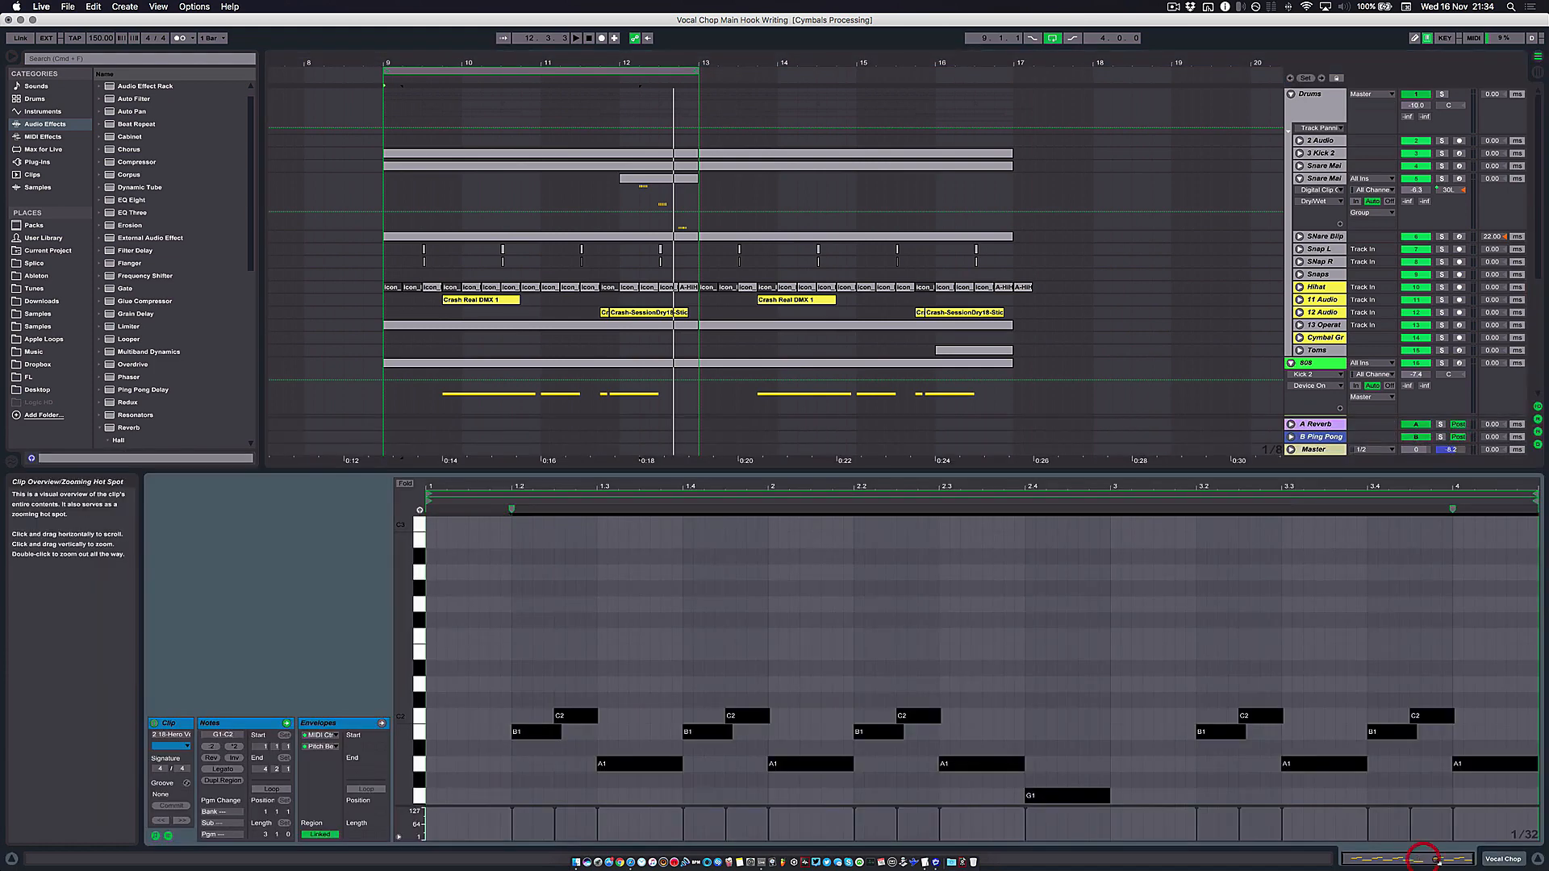
pyautogui.click(1498, 864)
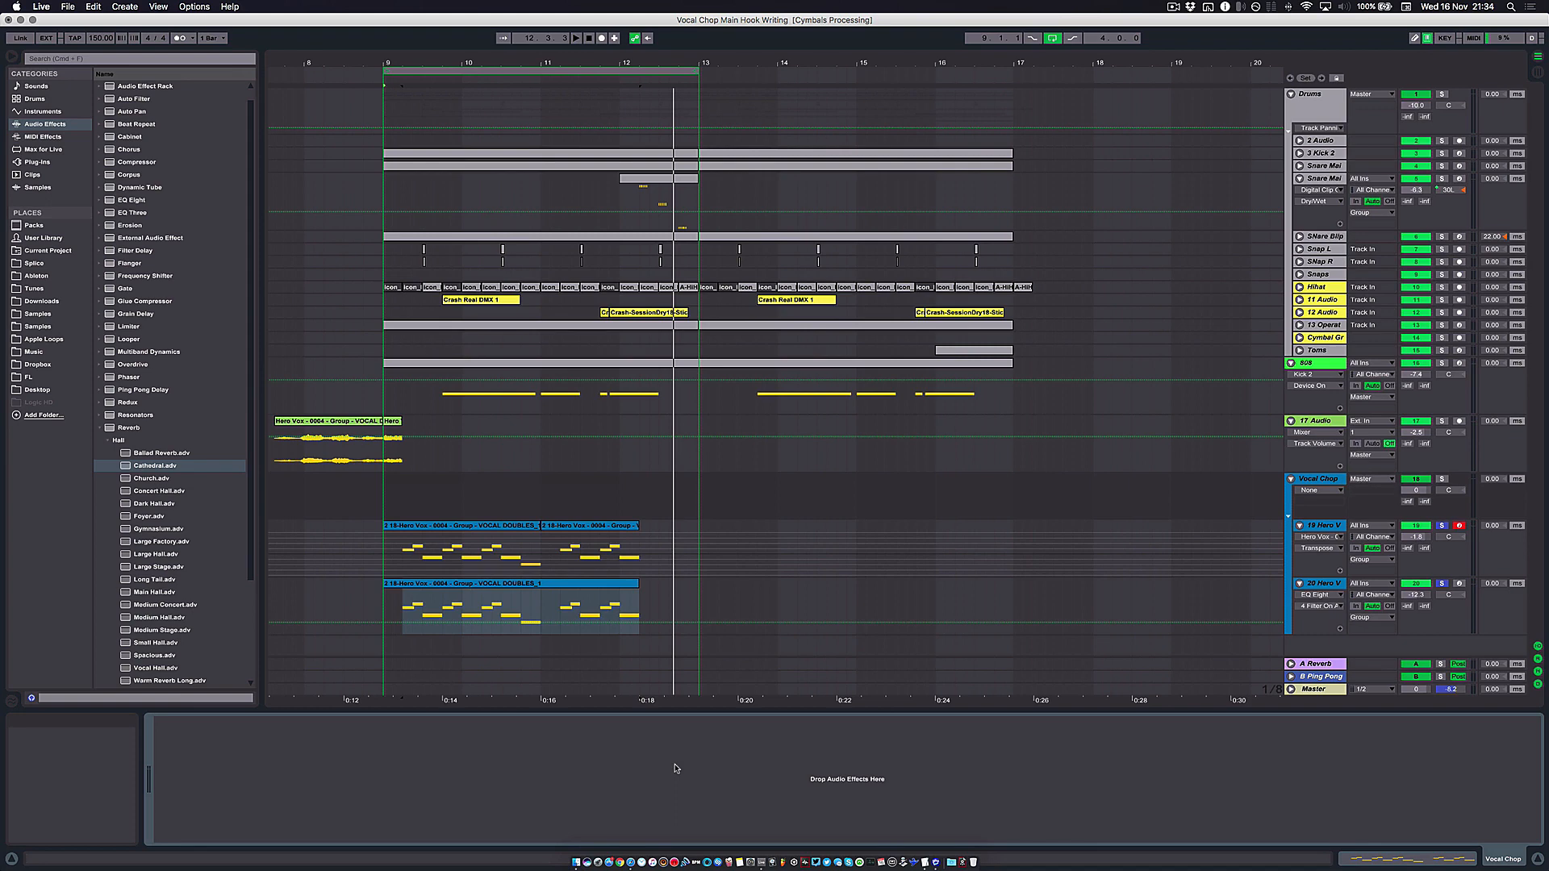
# Step: Unsolo the Hero Vox tracks and add an EQ Eight to the Vocal Chop group with a low cut at about 155 Hz, Q 0.49
pyautogui.press('space')
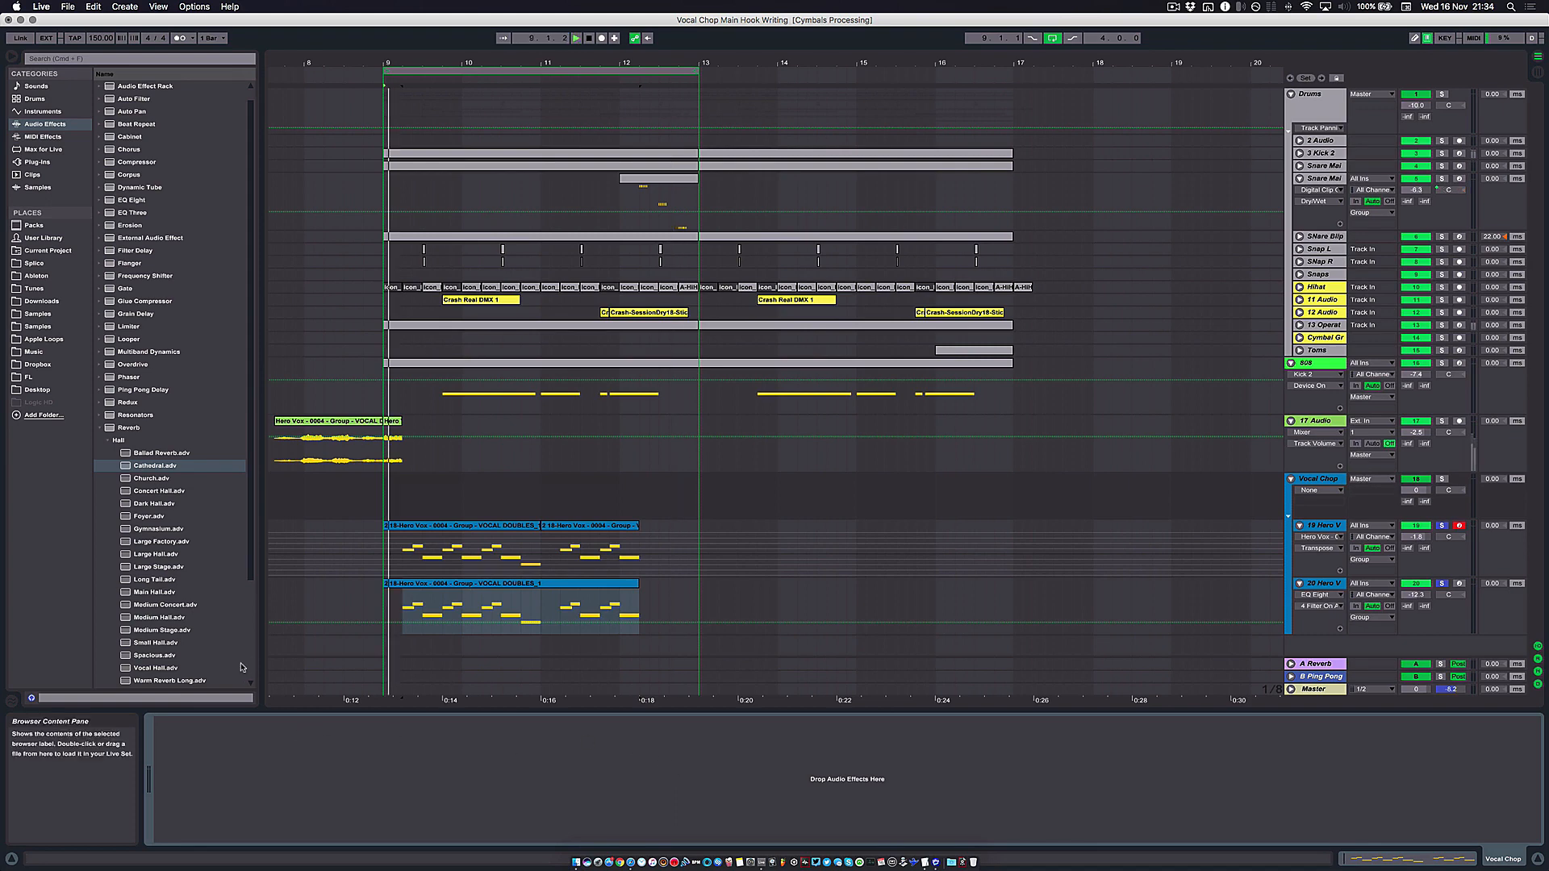
pyautogui.click(1443, 526)
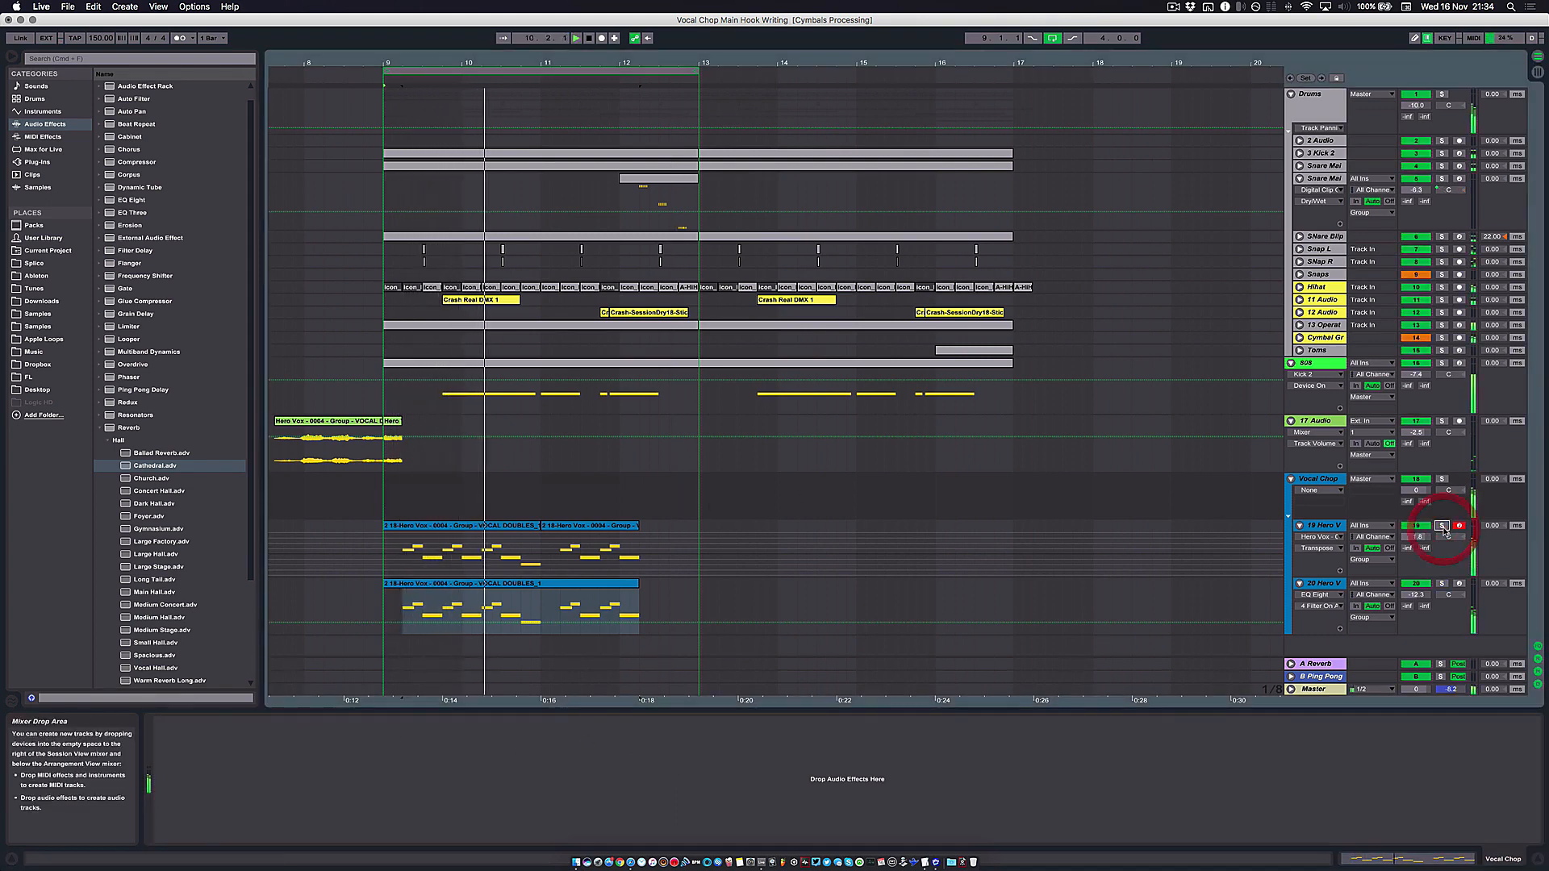
pyautogui.click(1318, 479)
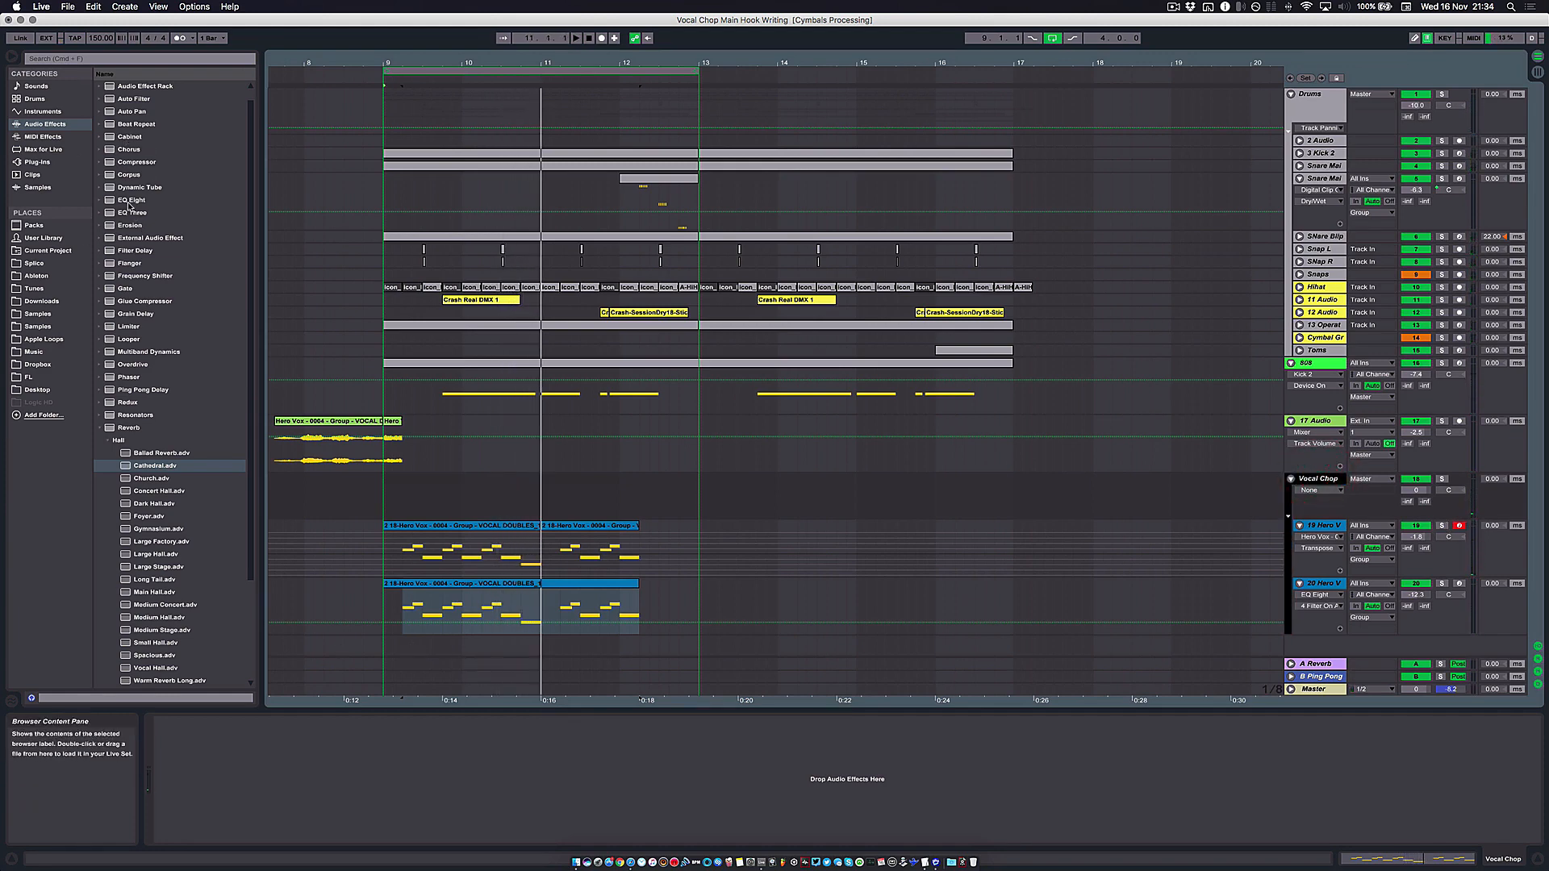
pyautogui.click(131, 200)
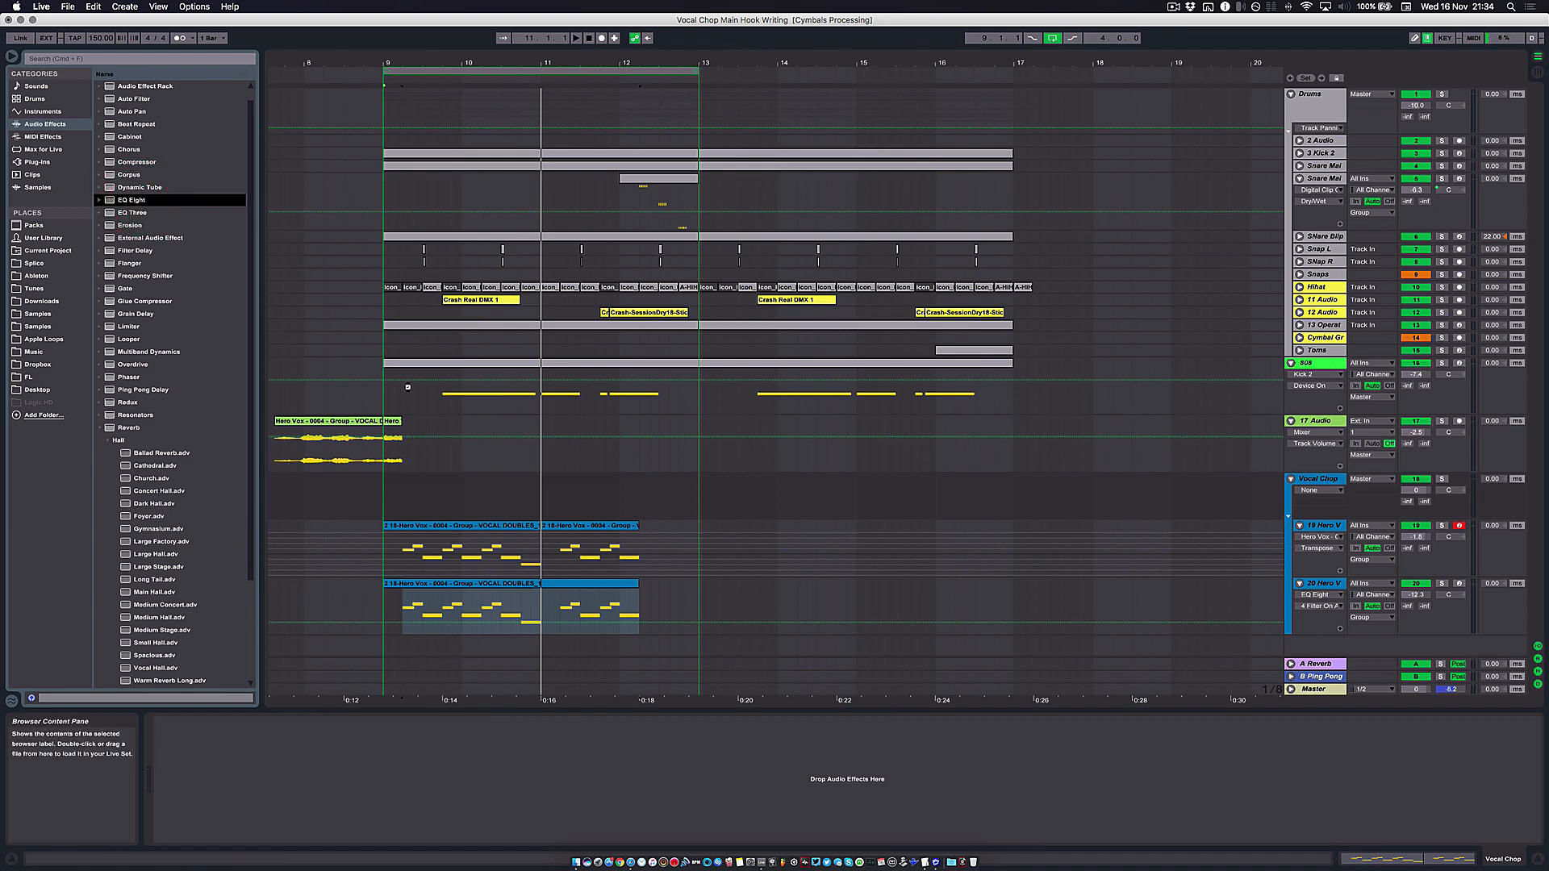
pyautogui.press('Return')
pyautogui.click(201, 825)
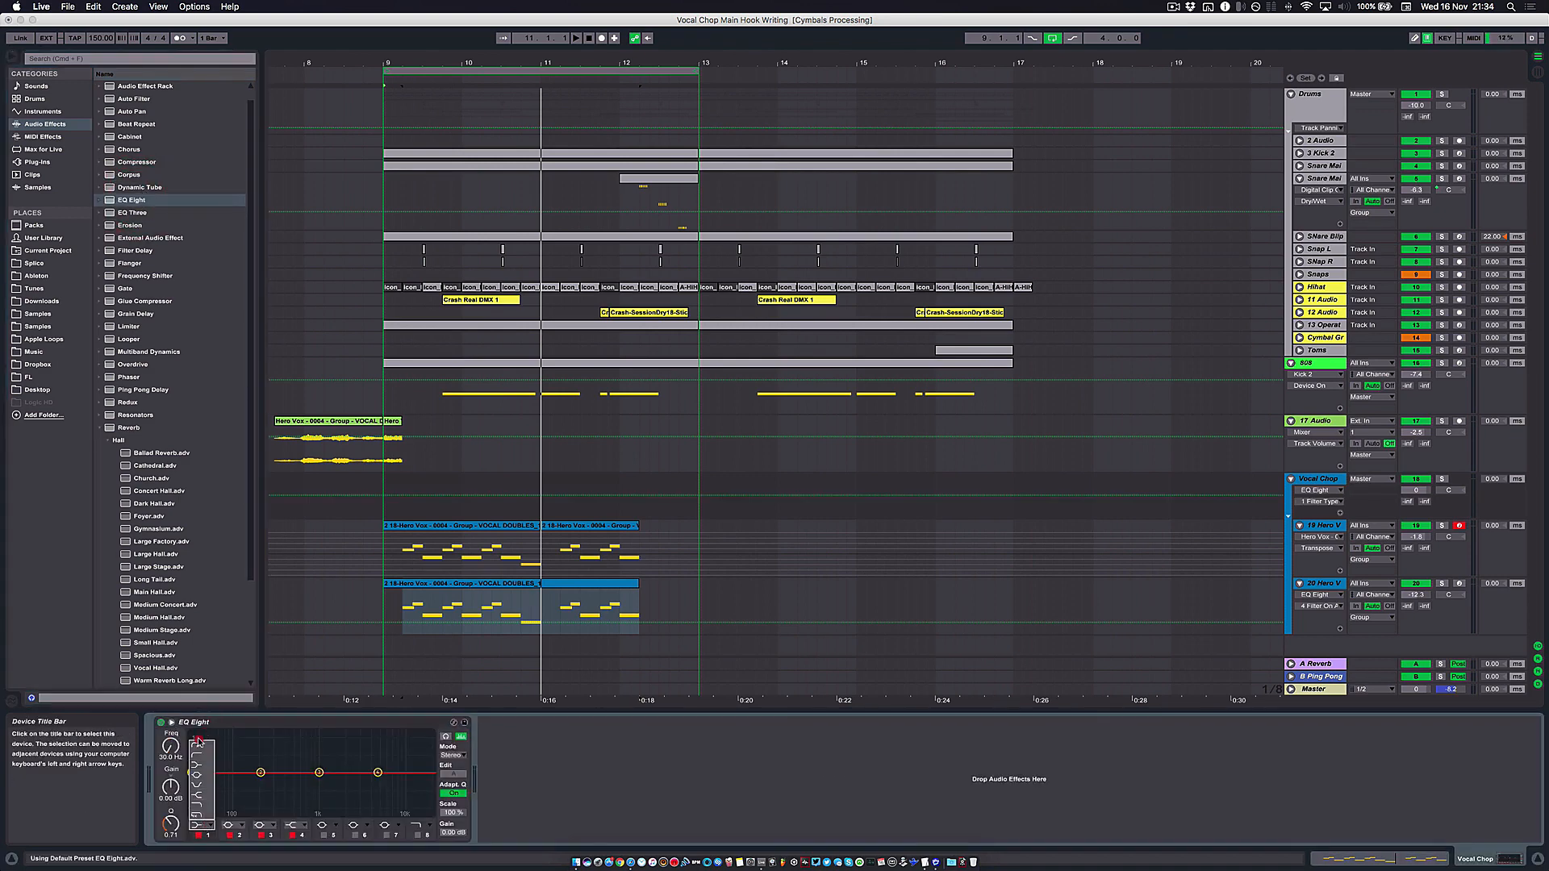
pyautogui.click(200, 757)
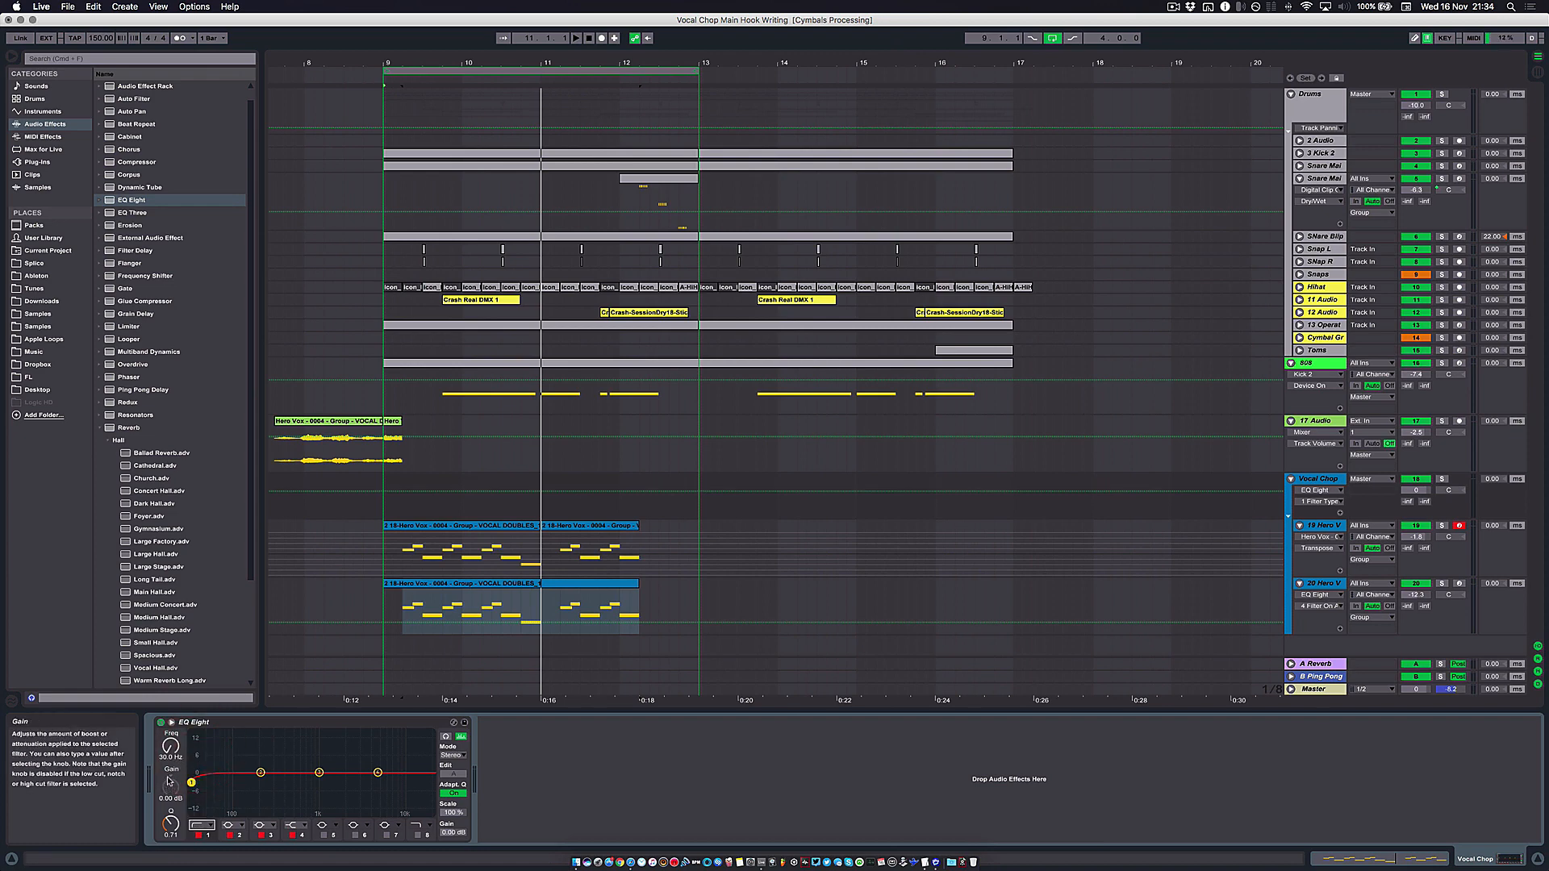
pyautogui.moveTo(191, 783); pyautogui.dragTo(265, 783)
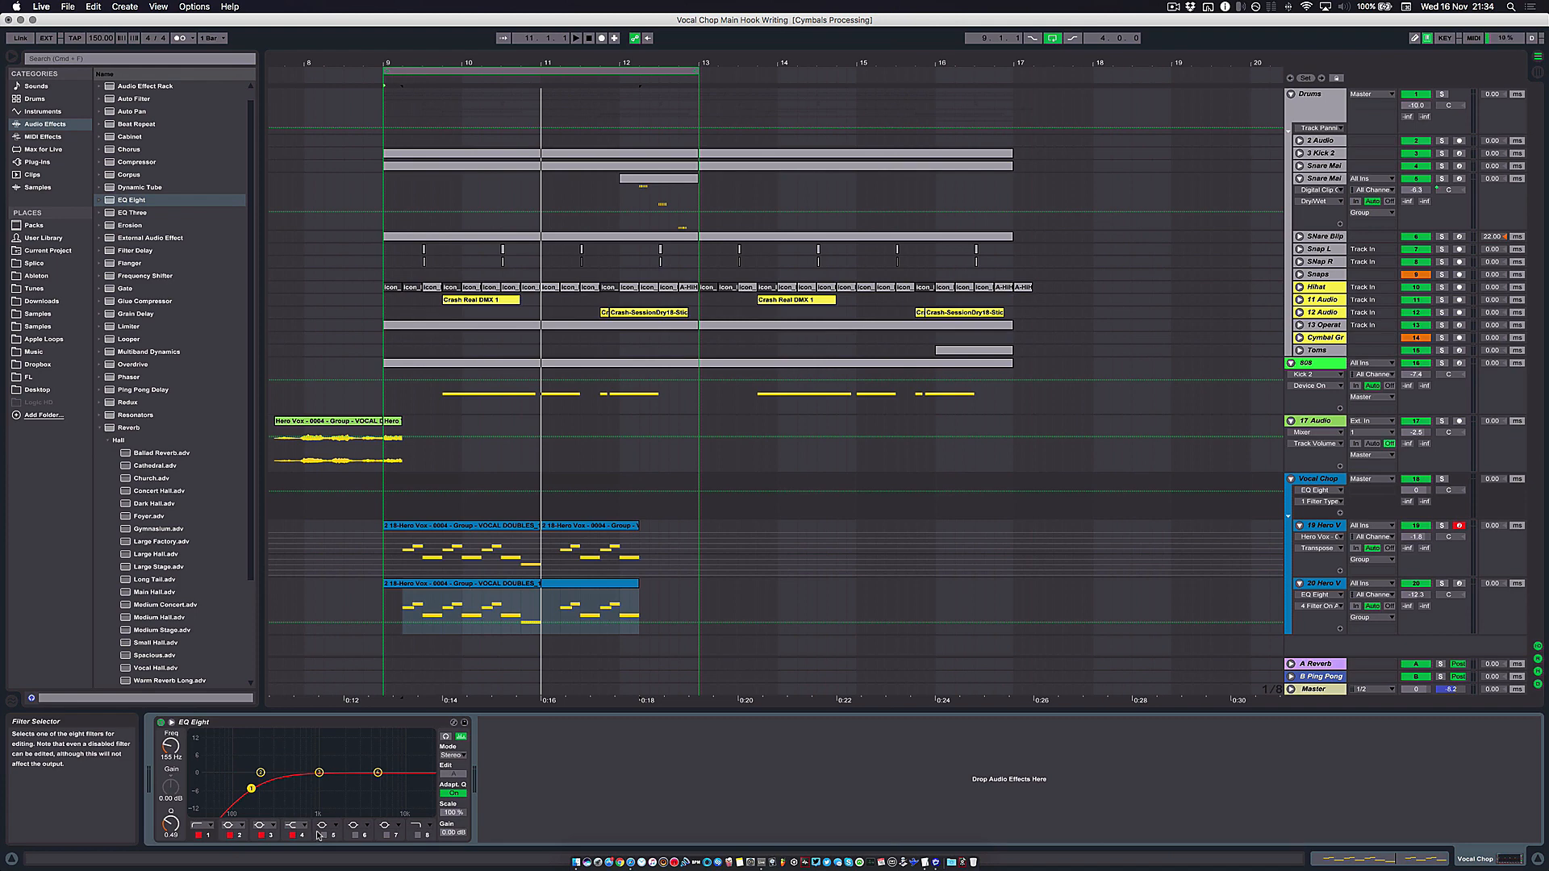
# Step: Play the loop with the full drums, and listen again with only the Vocal Chop group soloed
pyautogui.press('space')
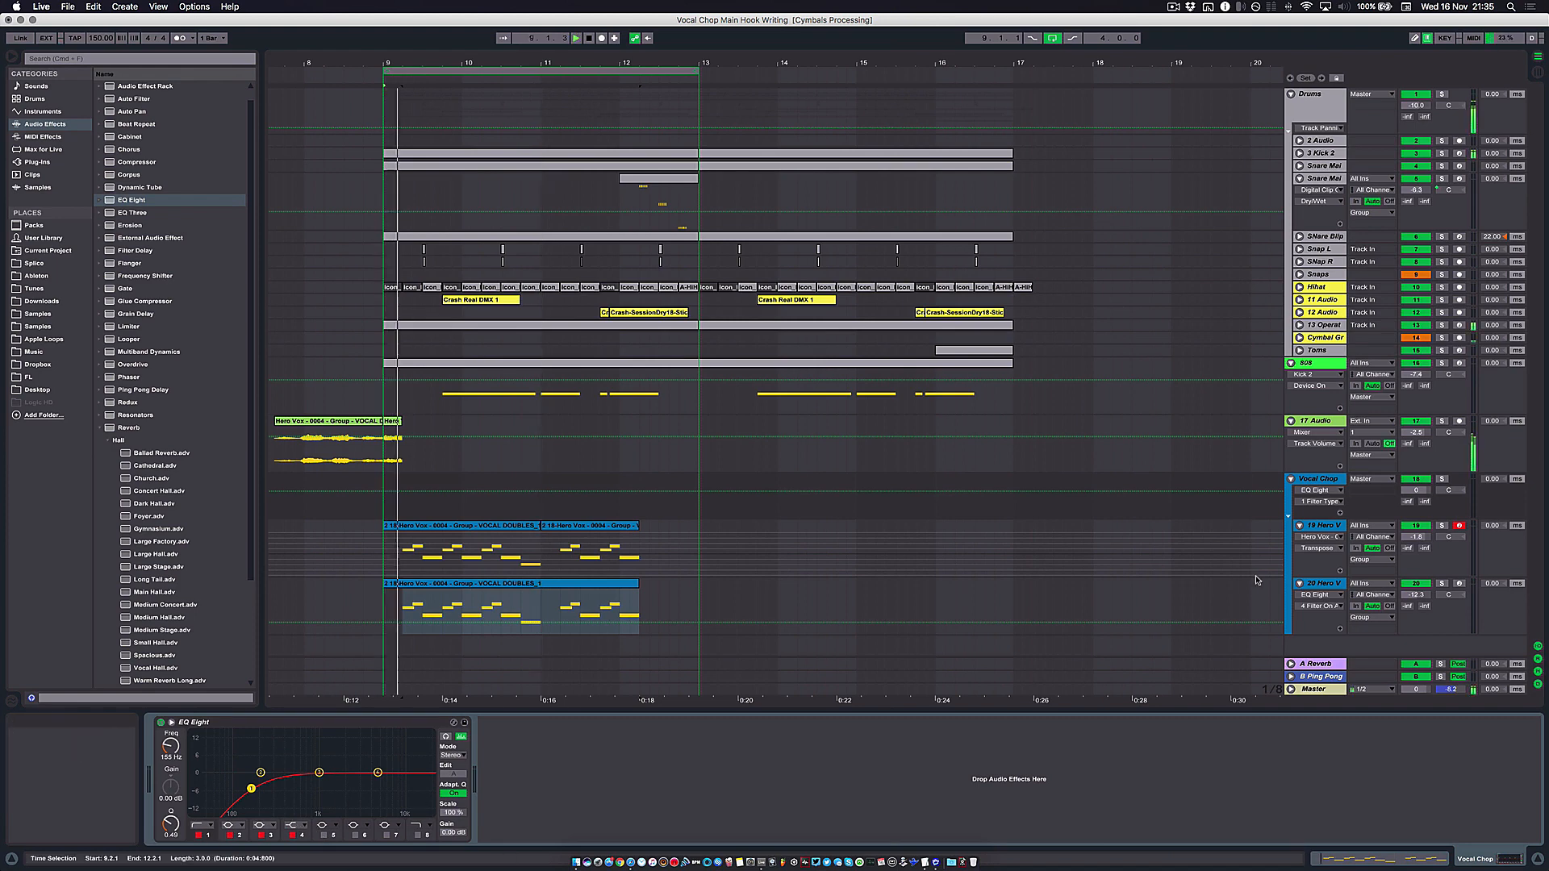
pyautogui.click(1441, 479)
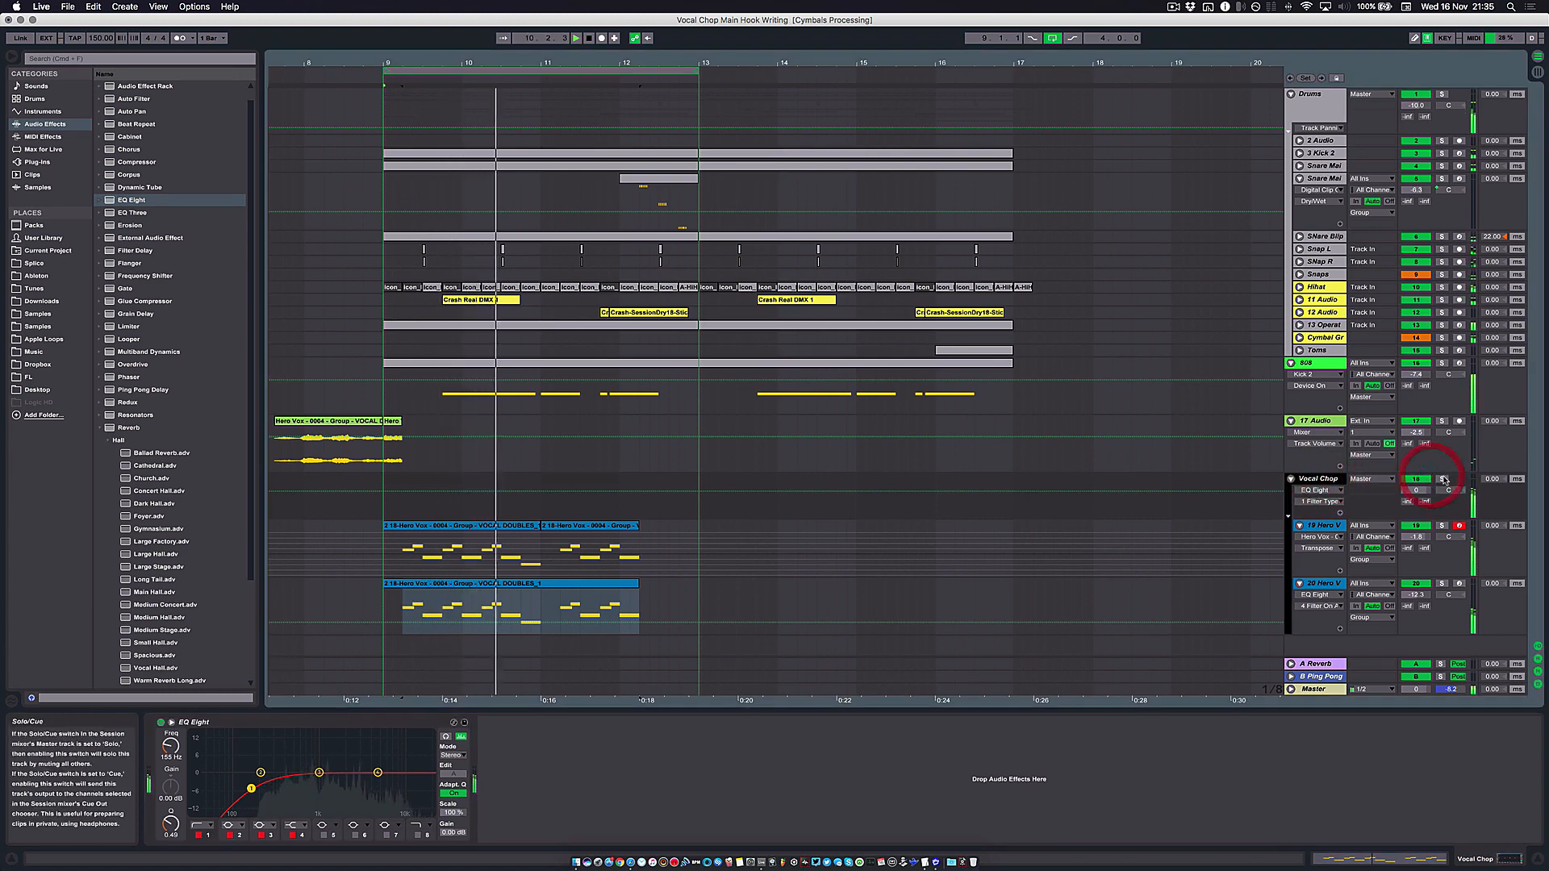
pyautogui.press('space')
pyautogui.press('space')
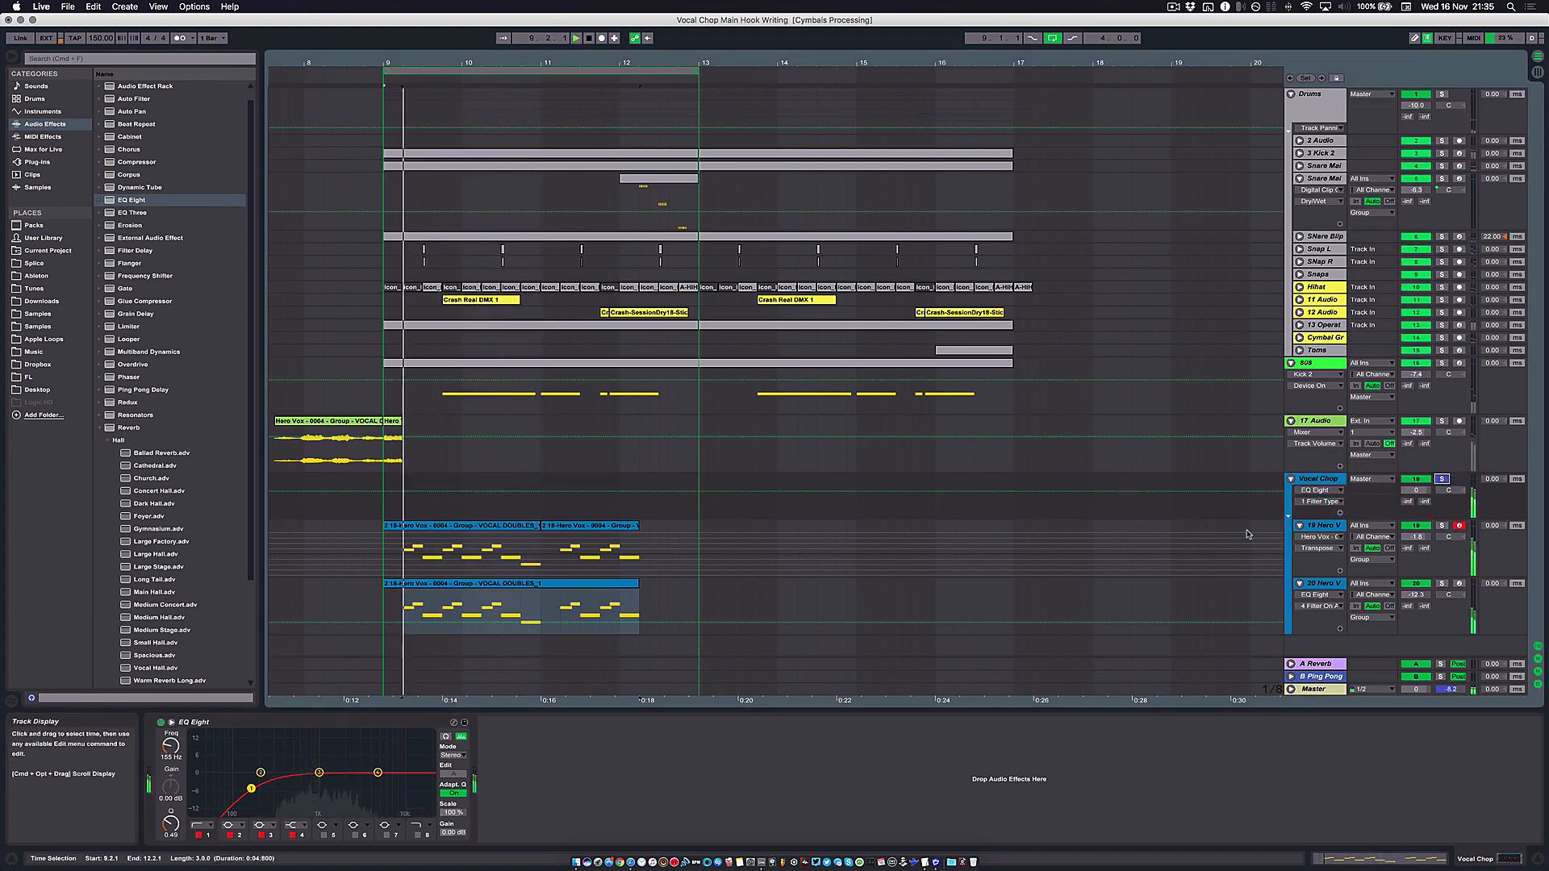
pyautogui.press('space')
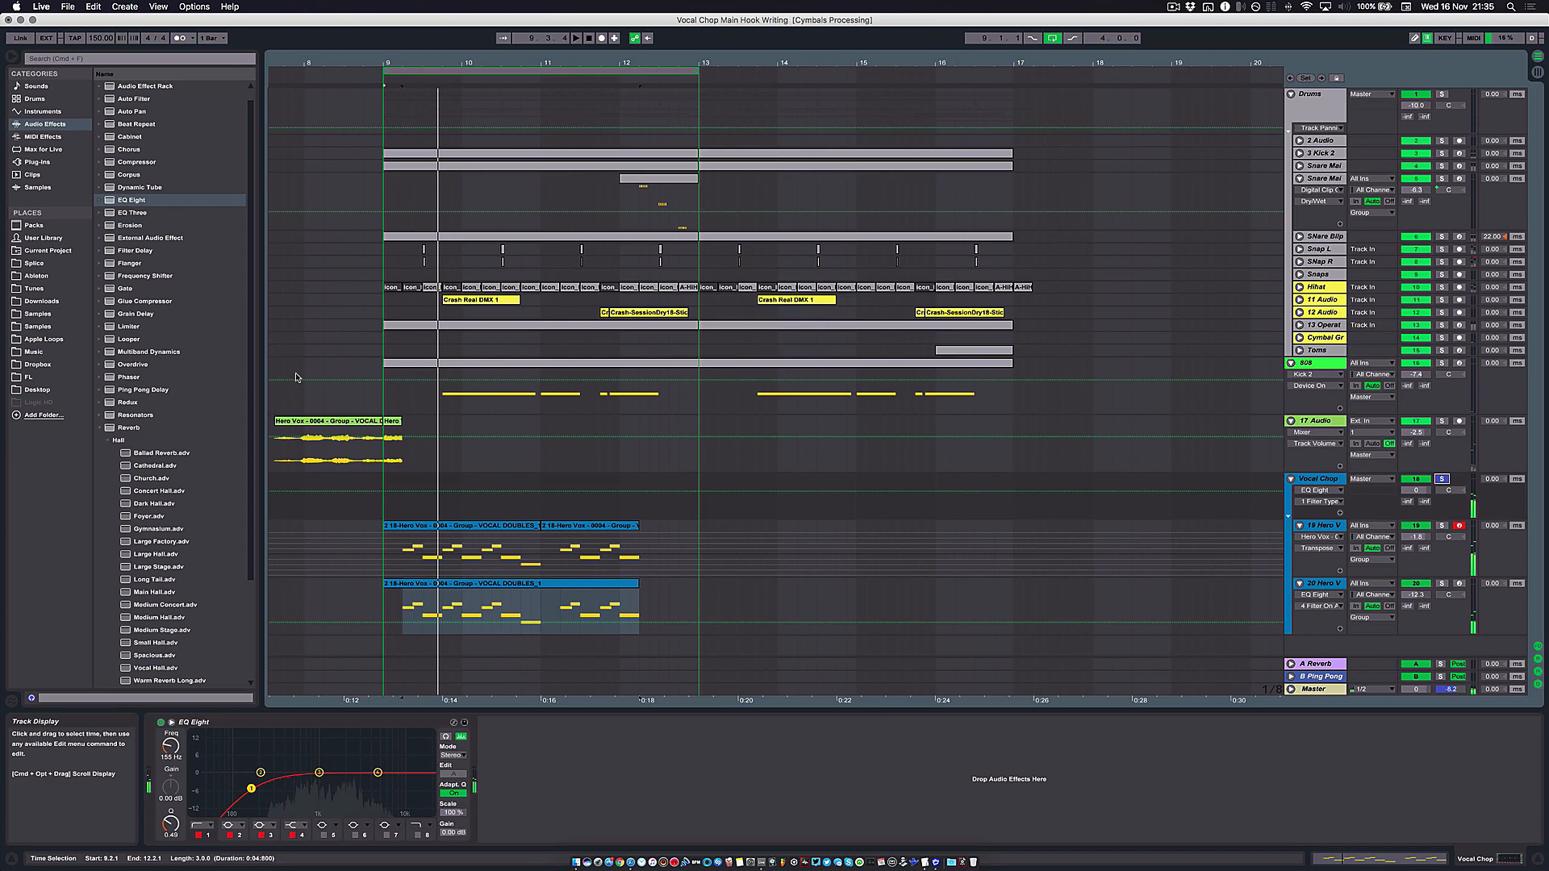
# Step: Add Multiband Dynamics after EQ Eight on the Vocal Chop group and set its Amount to 71%
pyautogui.scroll(-5, 123, 376)
pyautogui.scroll(2, 123, 376)
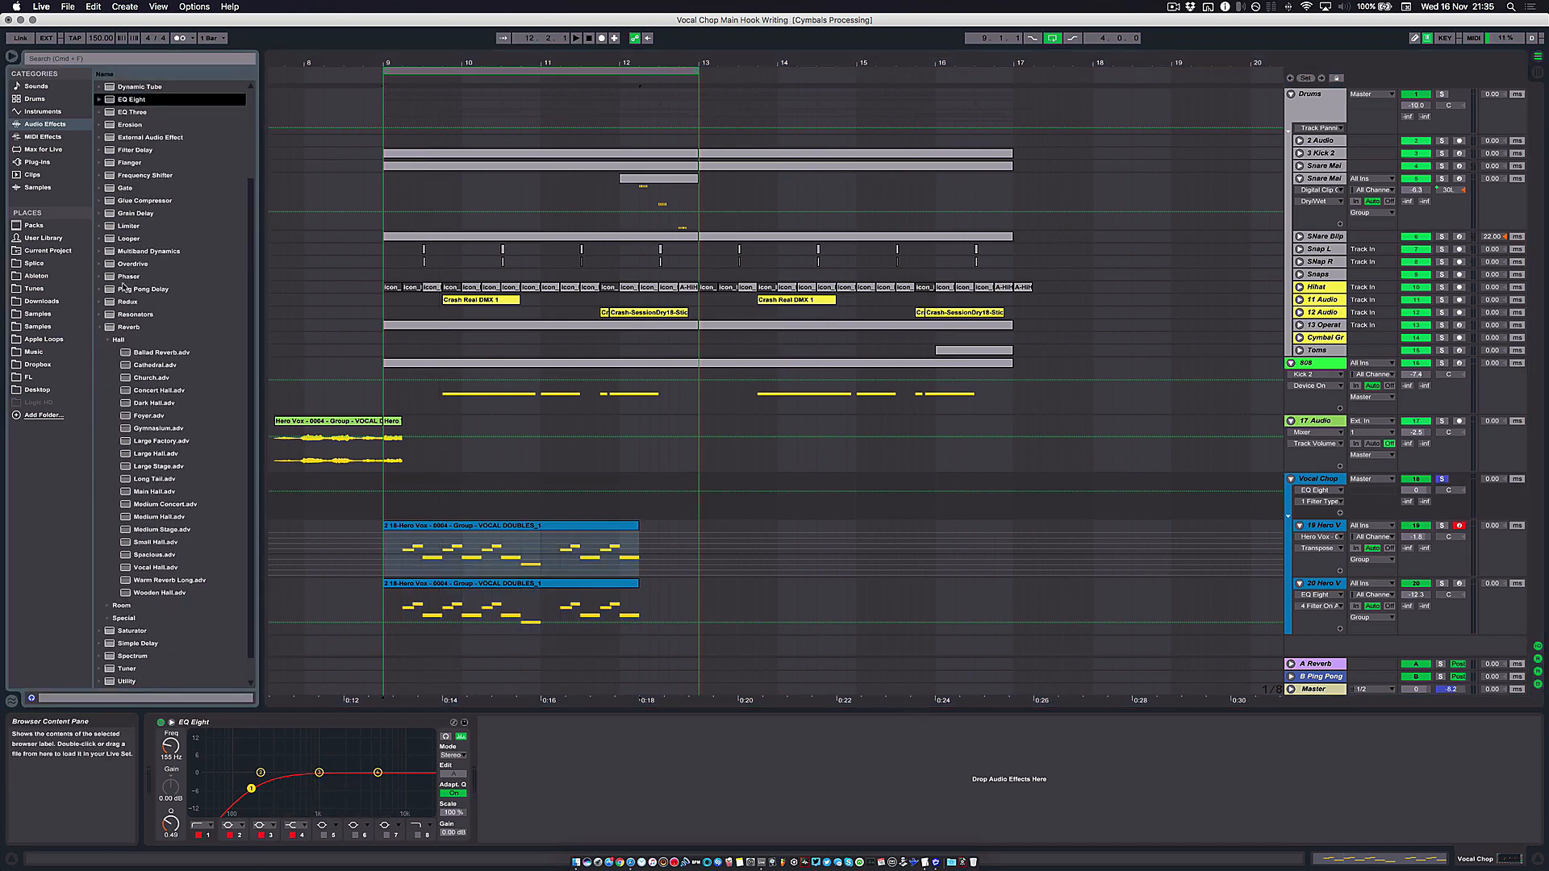
pyautogui.moveTo(134, 255); pyautogui.dragTo(646, 790)
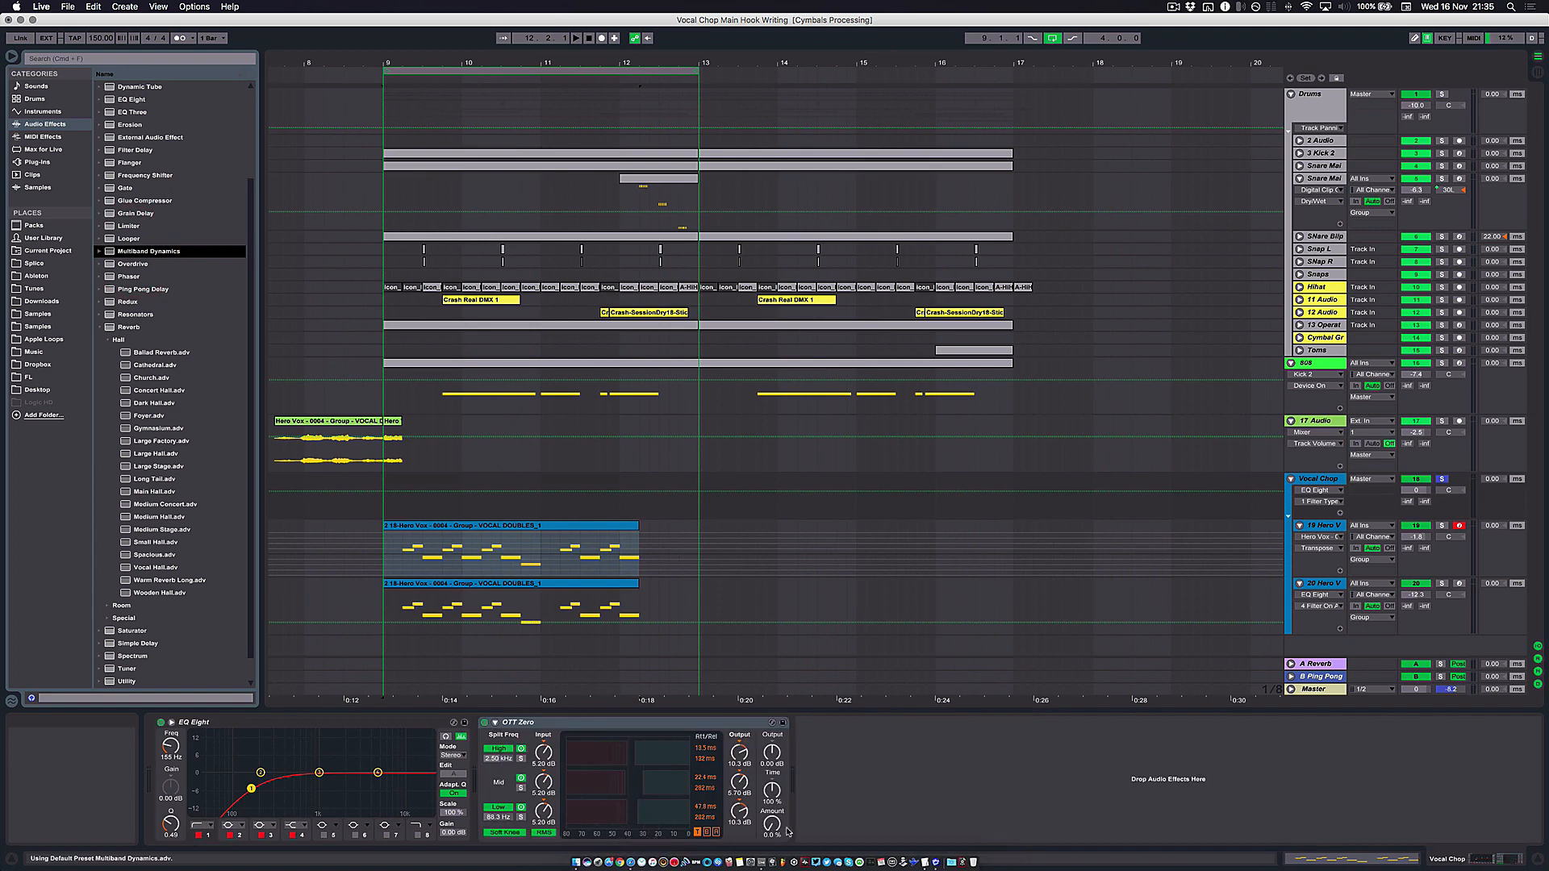
pyautogui.moveTo(772, 825)
pyautogui.mouseDown()
pyautogui.moveTo(772, 794)
pyautogui.moveTo(772, 830)
pyautogui.mouseUp()
pyautogui.press('space')
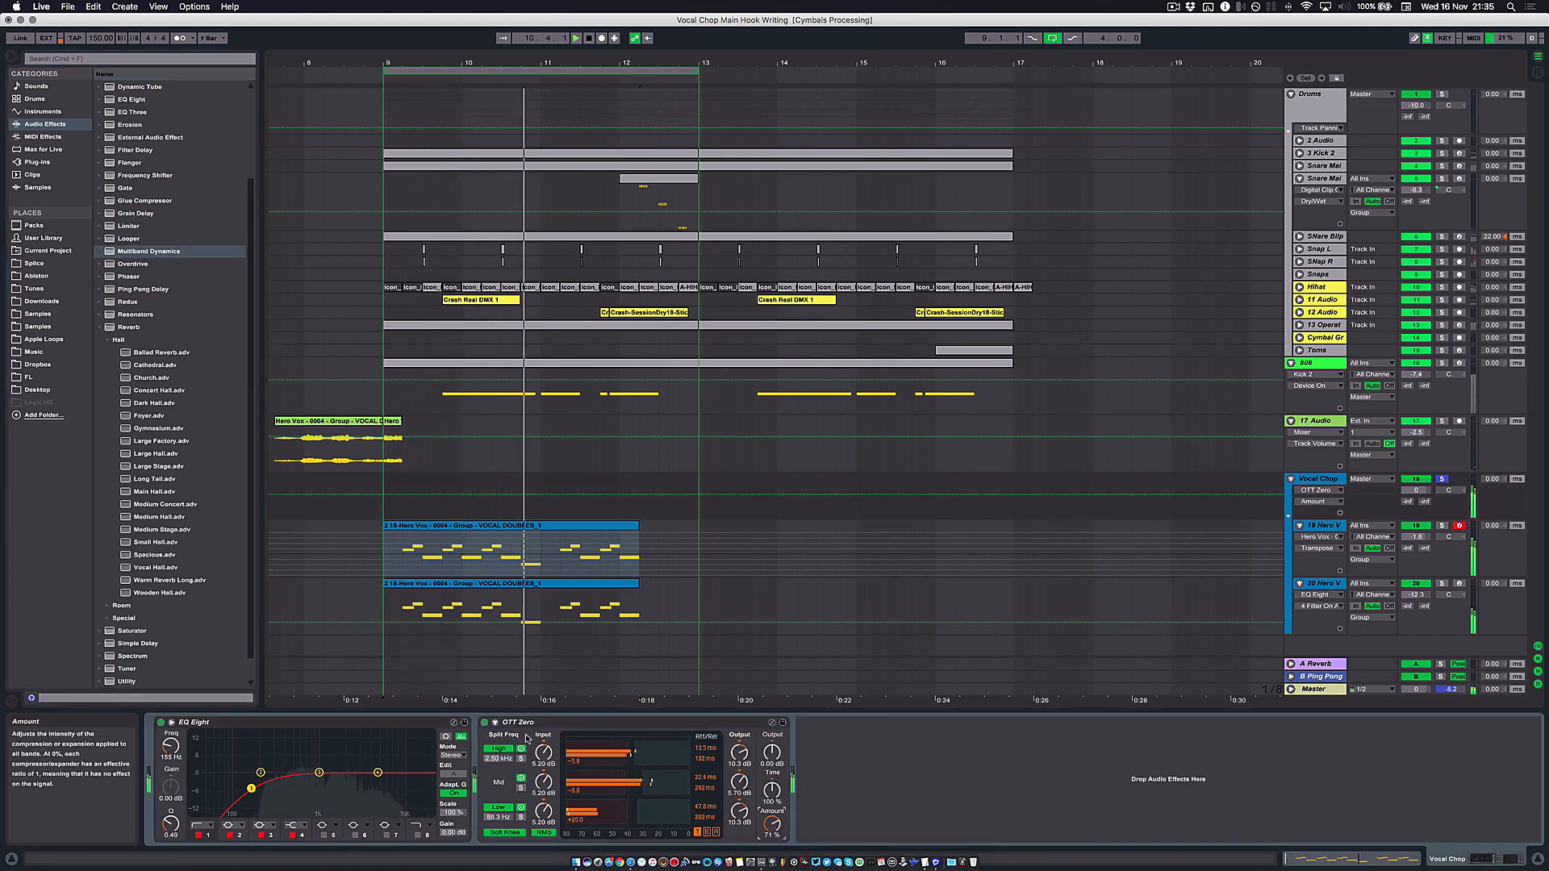
# Step: Compare the soloed vocal chop with Multiband Dynamics bypassed and active during playback
pyautogui.click(485, 723)
pyautogui.press('space')
pyautogui.press('space')
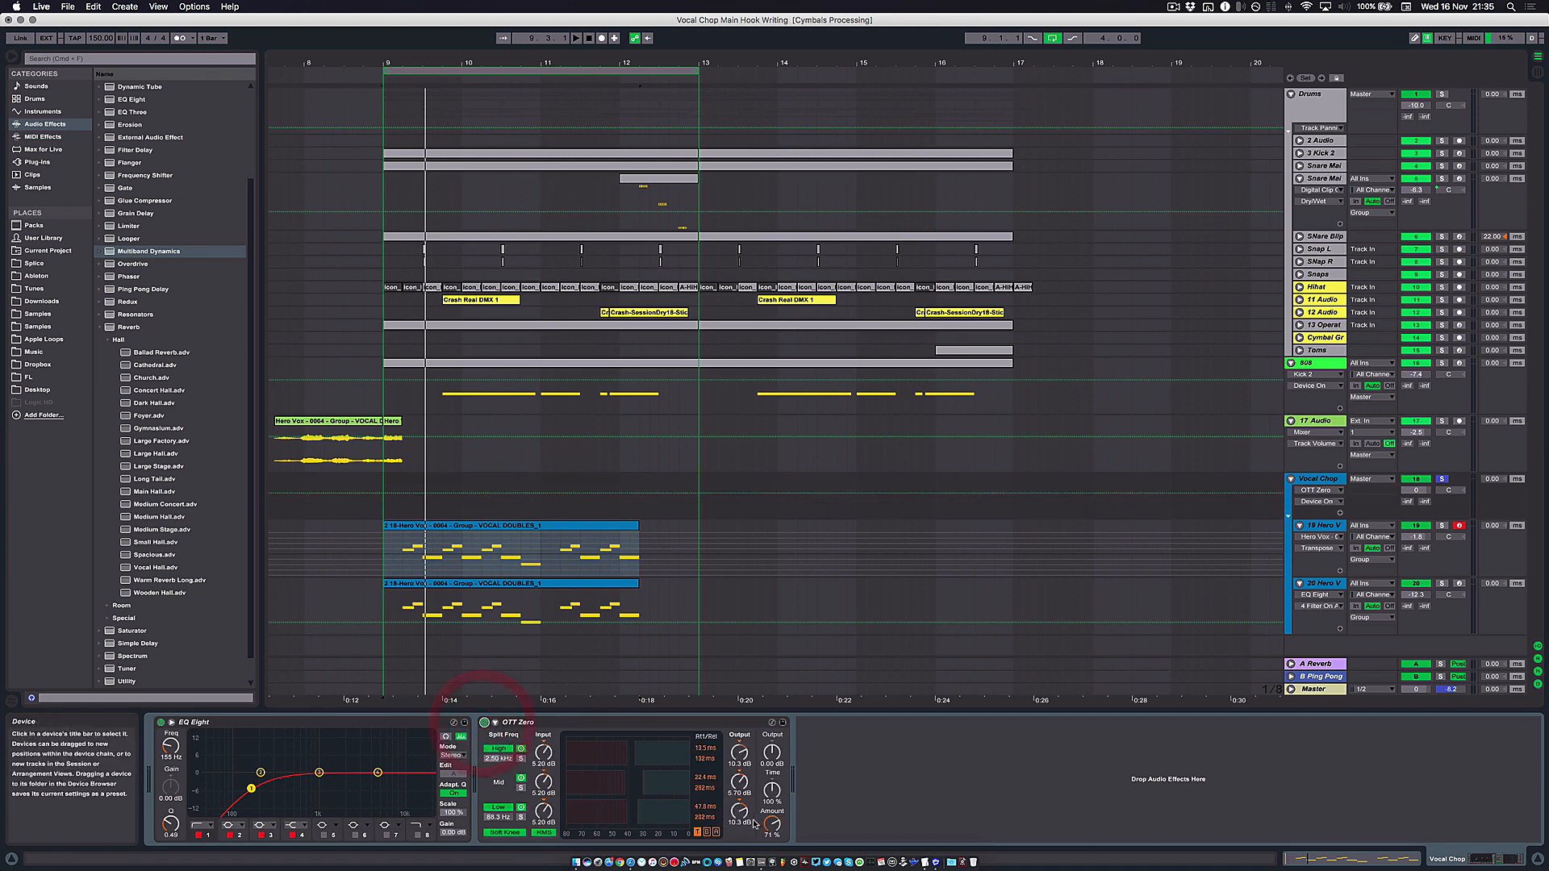
# Step: Cut the low-band output gain in Multiband Dynamics to about -17 dB, and unsolo the Vocal Chop group to hear the drums
pyautogui.moveTo(739, 809); pyautogui.dragTo(739, 813)
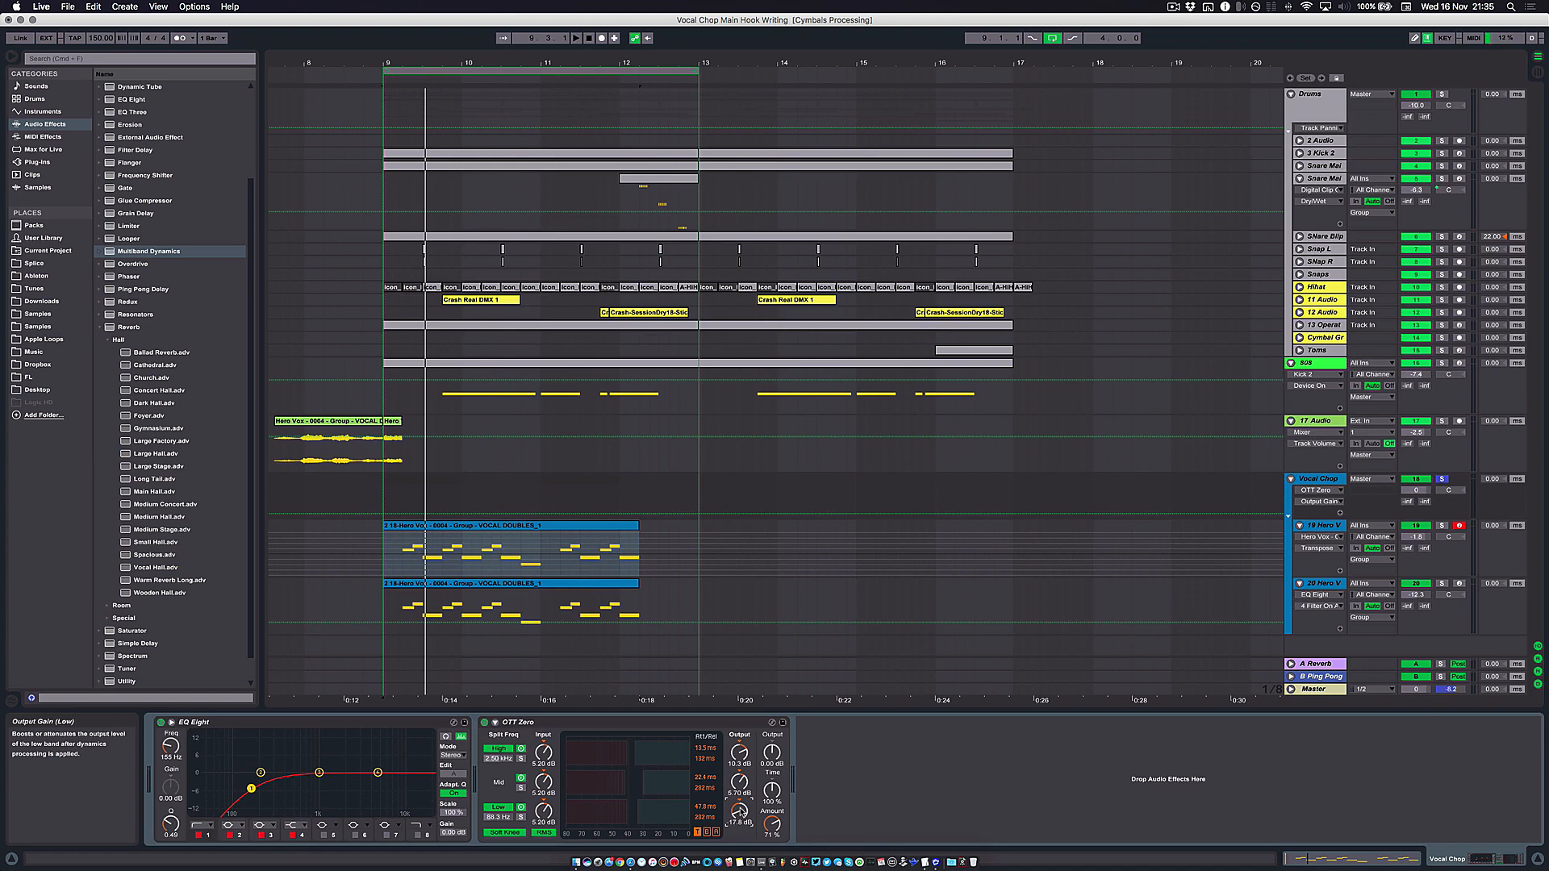
pyautogui.click(615, 722)
pyautogui.press('space')
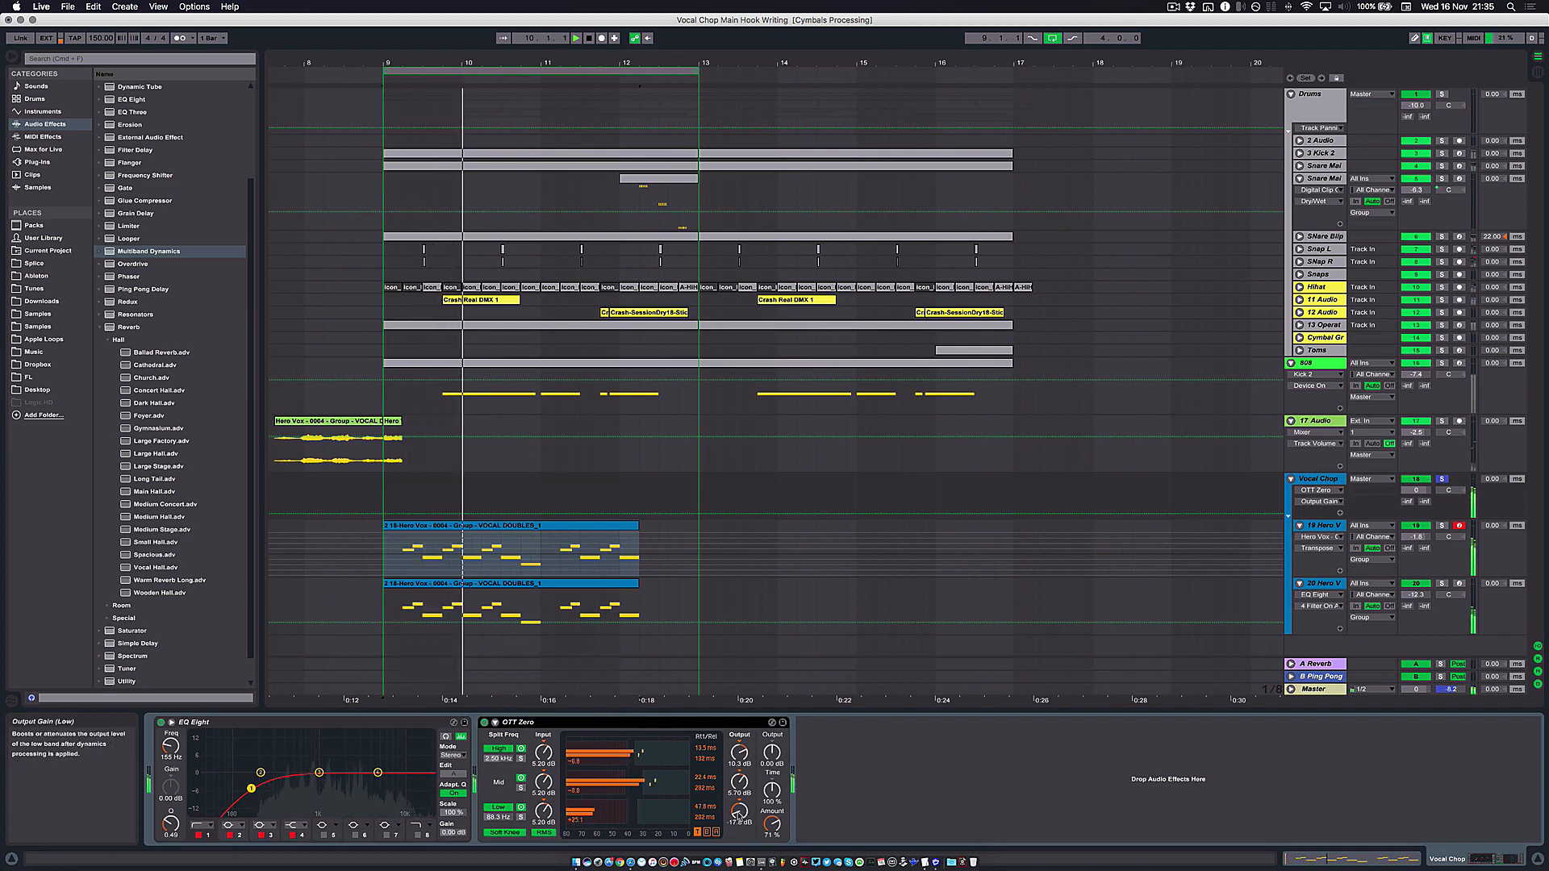
pyautogui.click(483, 723)
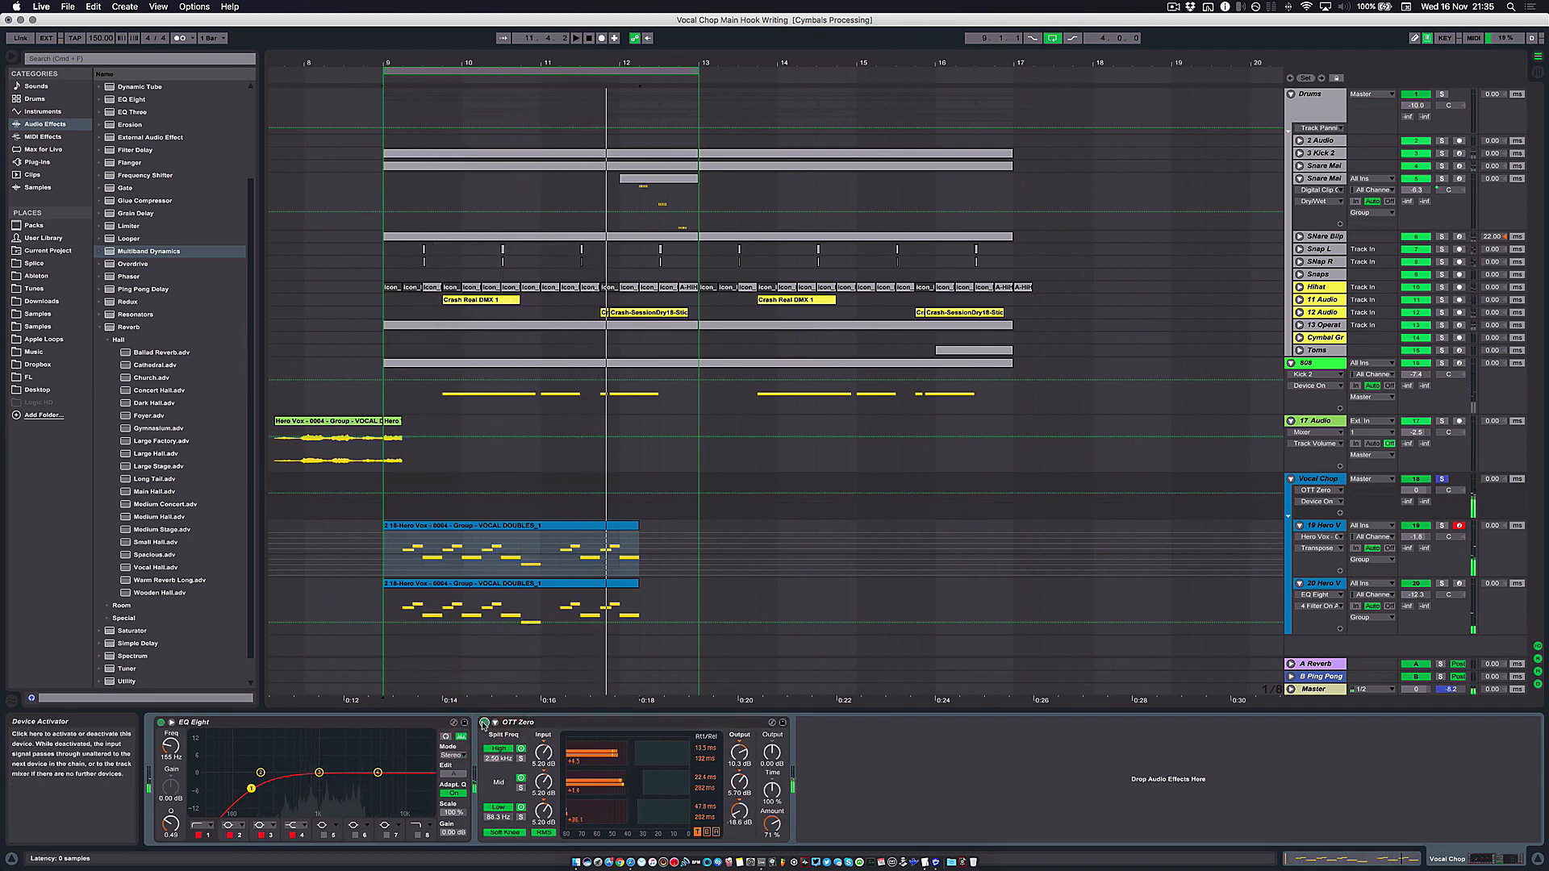
pyautogui.click(1442, 479)
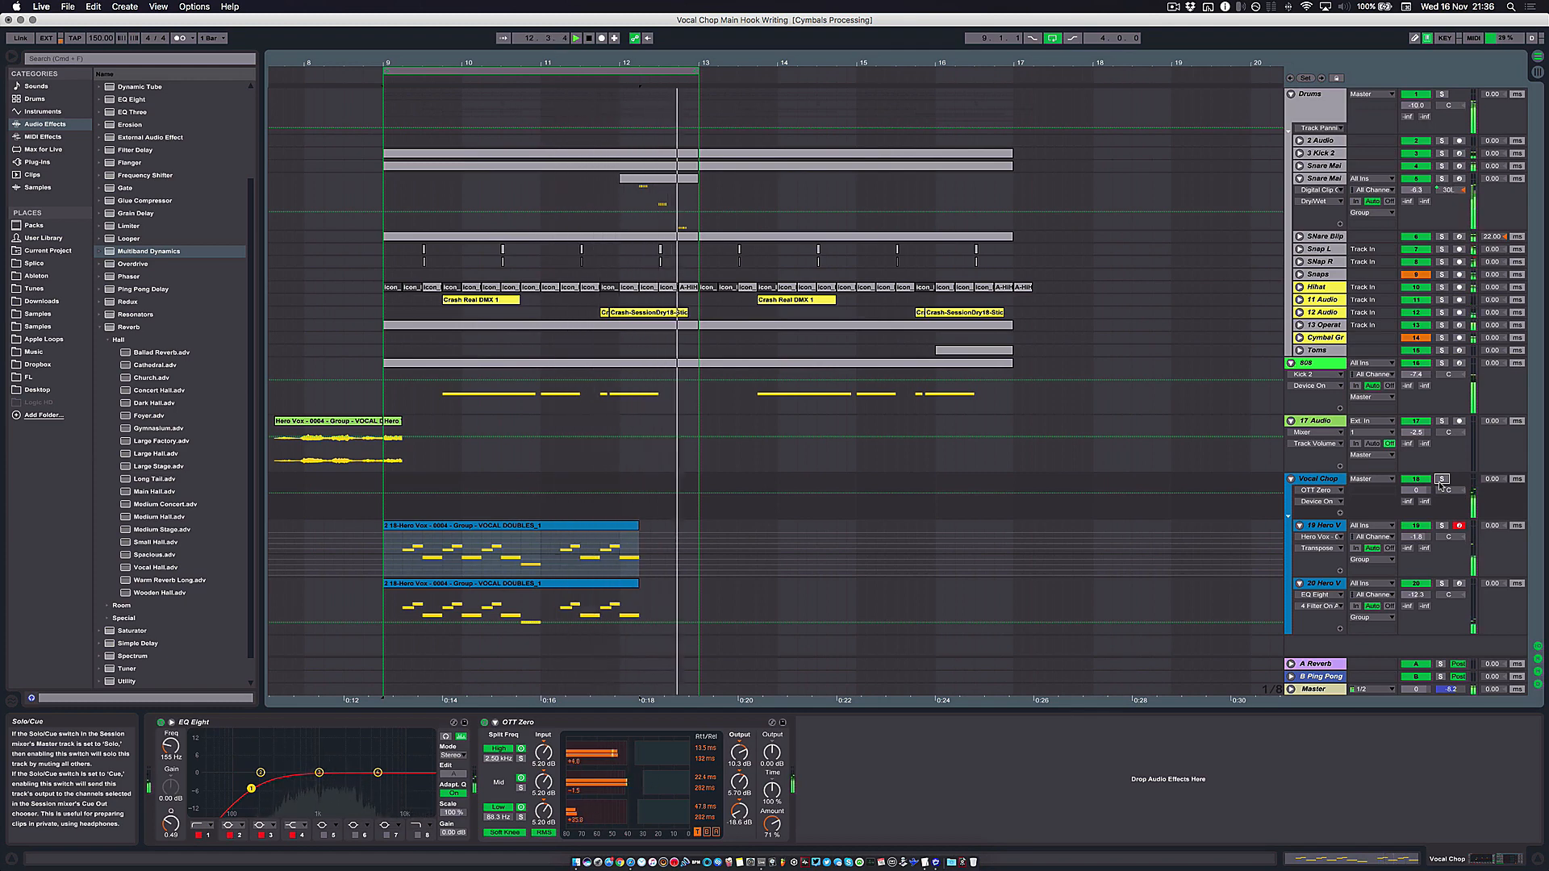
# Step: Insert a MIDI track below the octave-down Hero Vox track in the Vocal Chop group, and load Sonic Academy A.N.A on it
pyautogui.click(1320, 586)
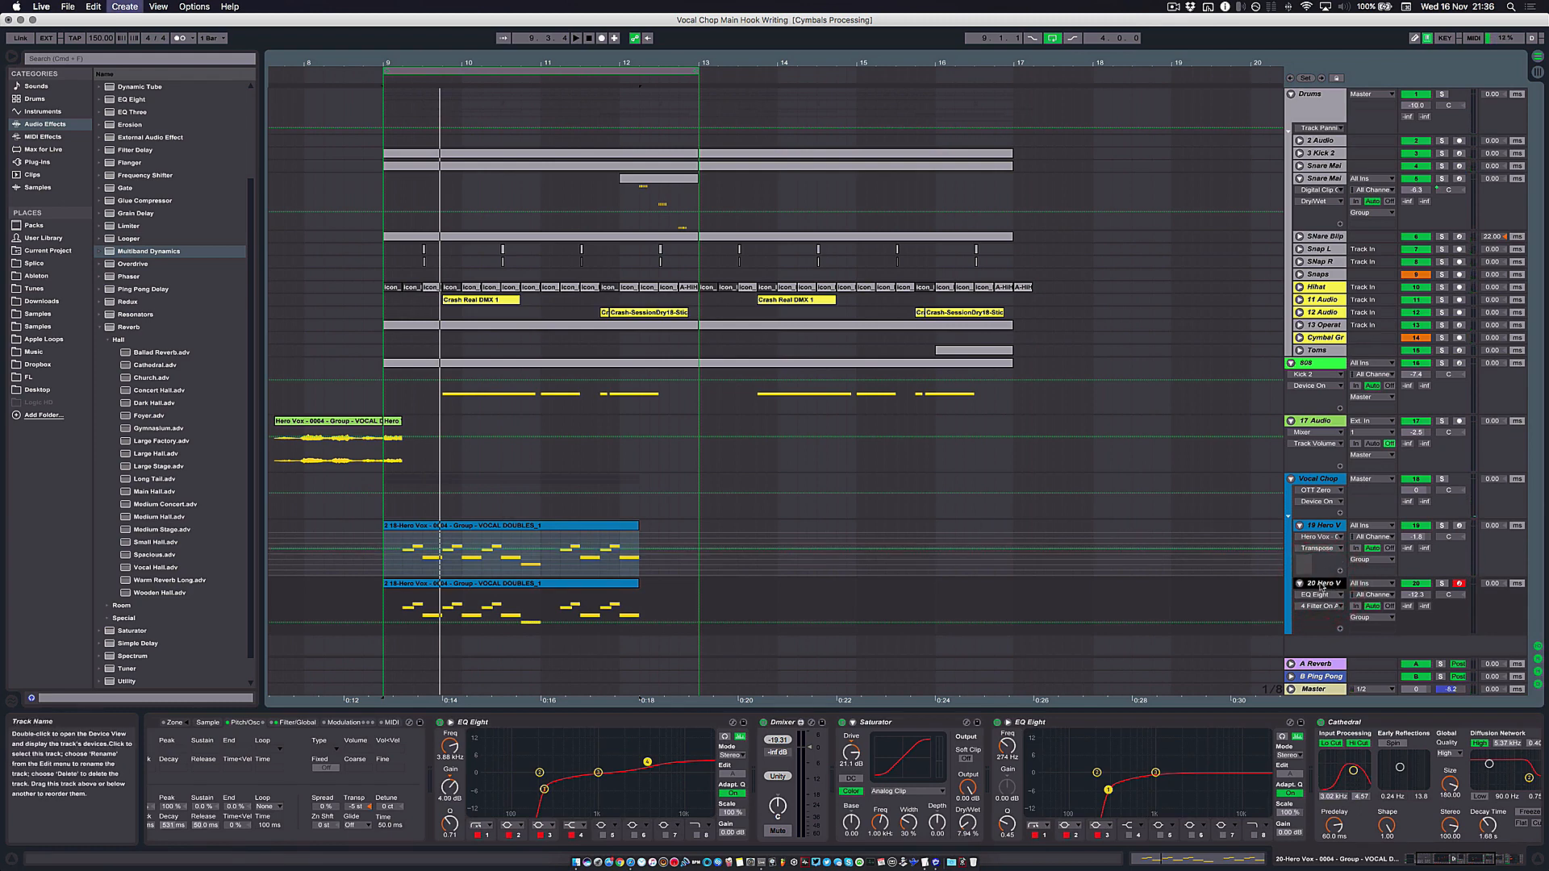
pyautogui.press('super+shift+t')
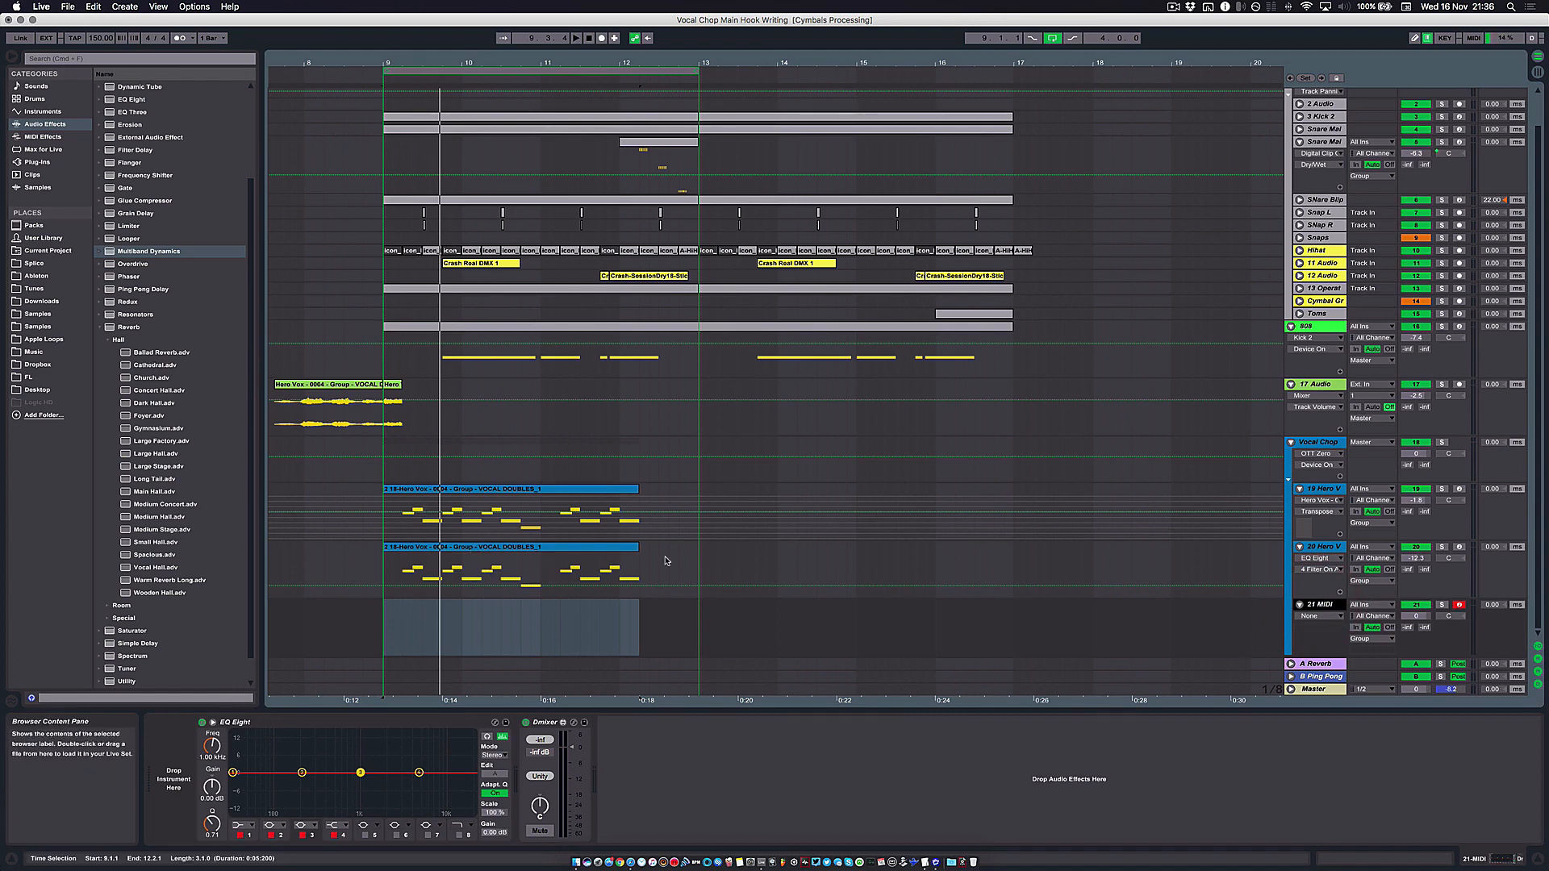
pyautogui.scroll(-5, 132, 526)
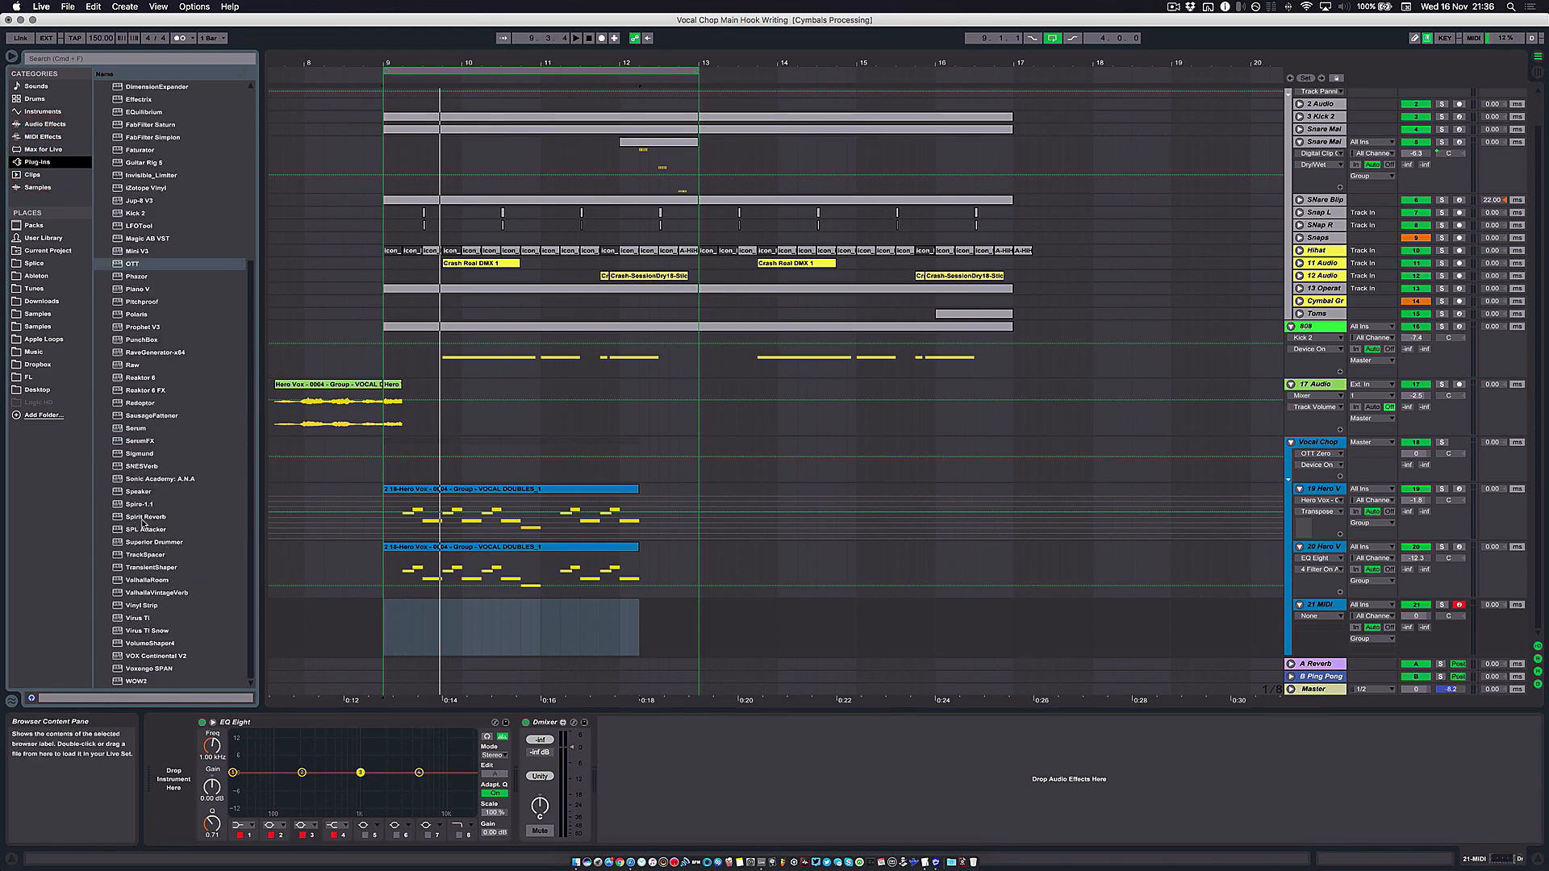
pyautogui.click(149, 479)
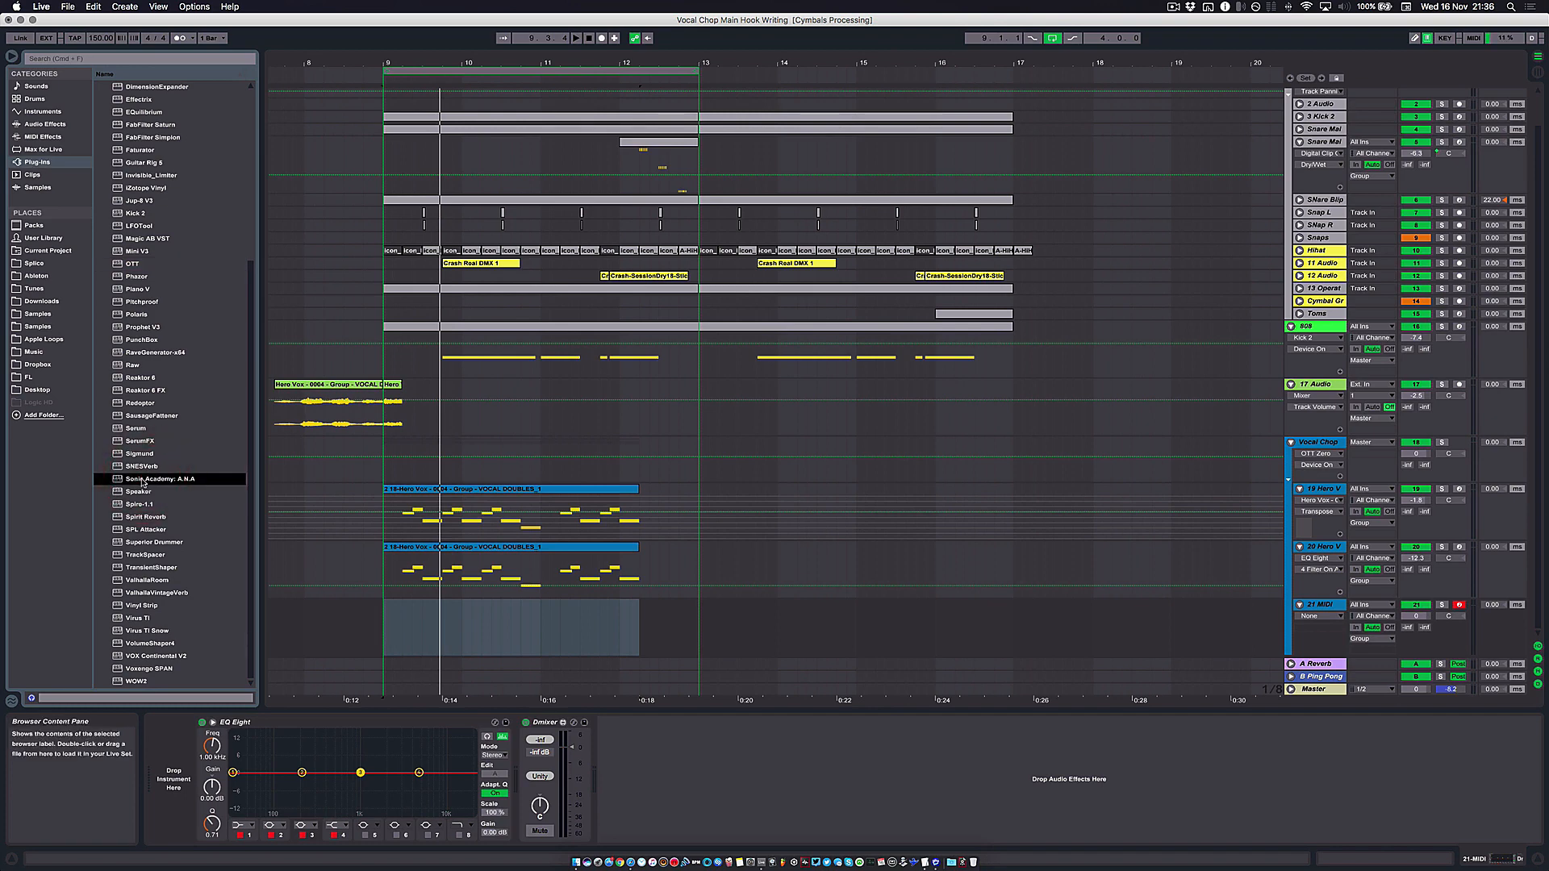
pyautogui.moveTo(162, 505); pyautogui.dragTo(168, 757)
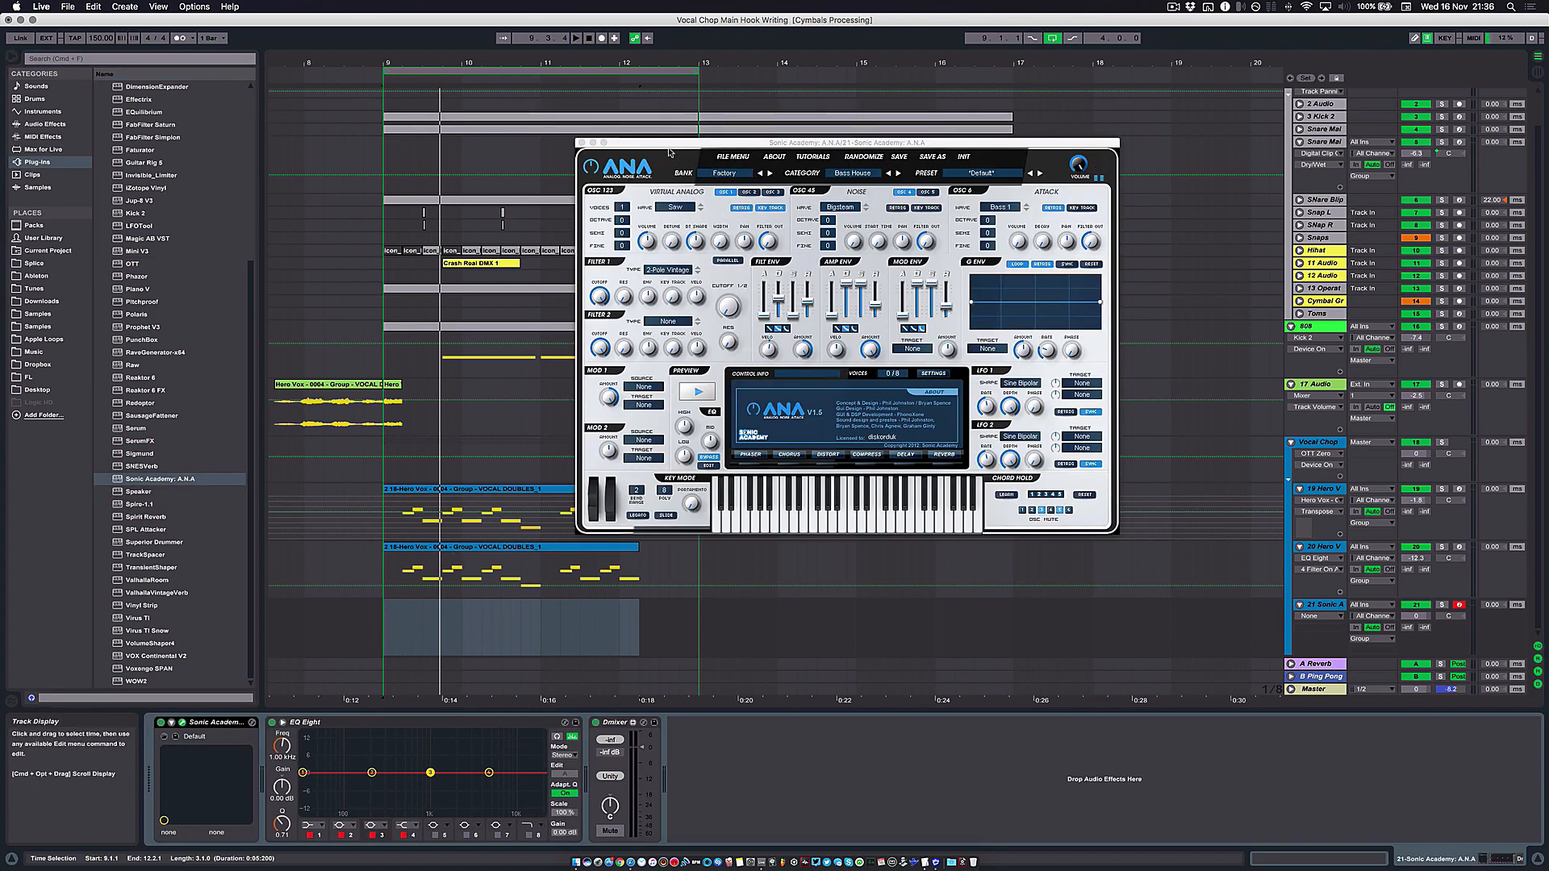
pyautogui.moveTo(668, 145); pyautogui.dragTo(691, 259)
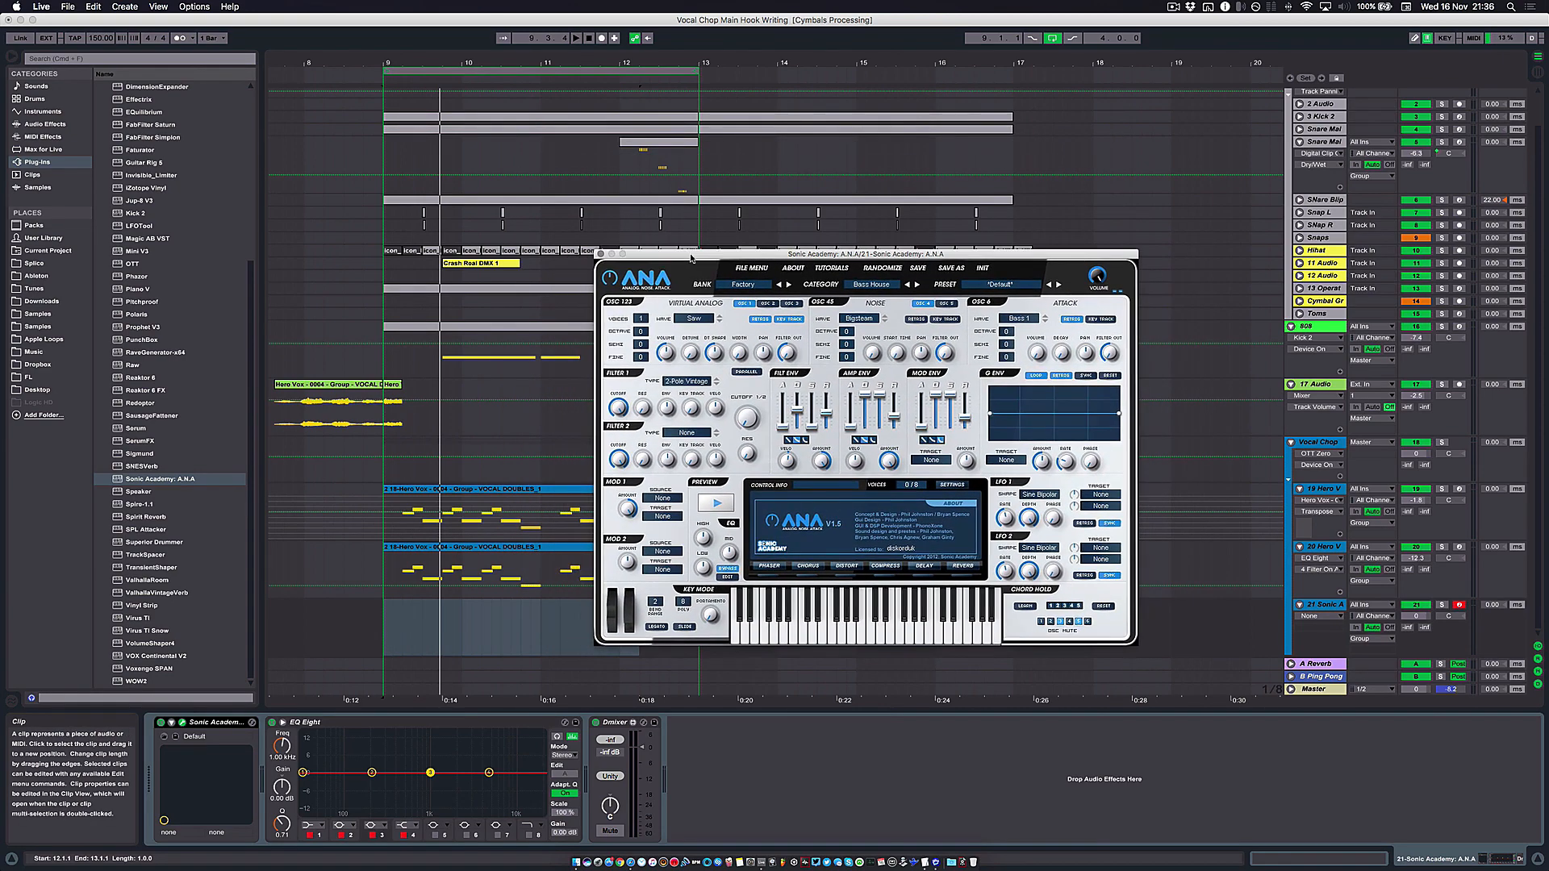
pyautogui.moveTo(945, 256); pyautogui.dragTo(910, 260)
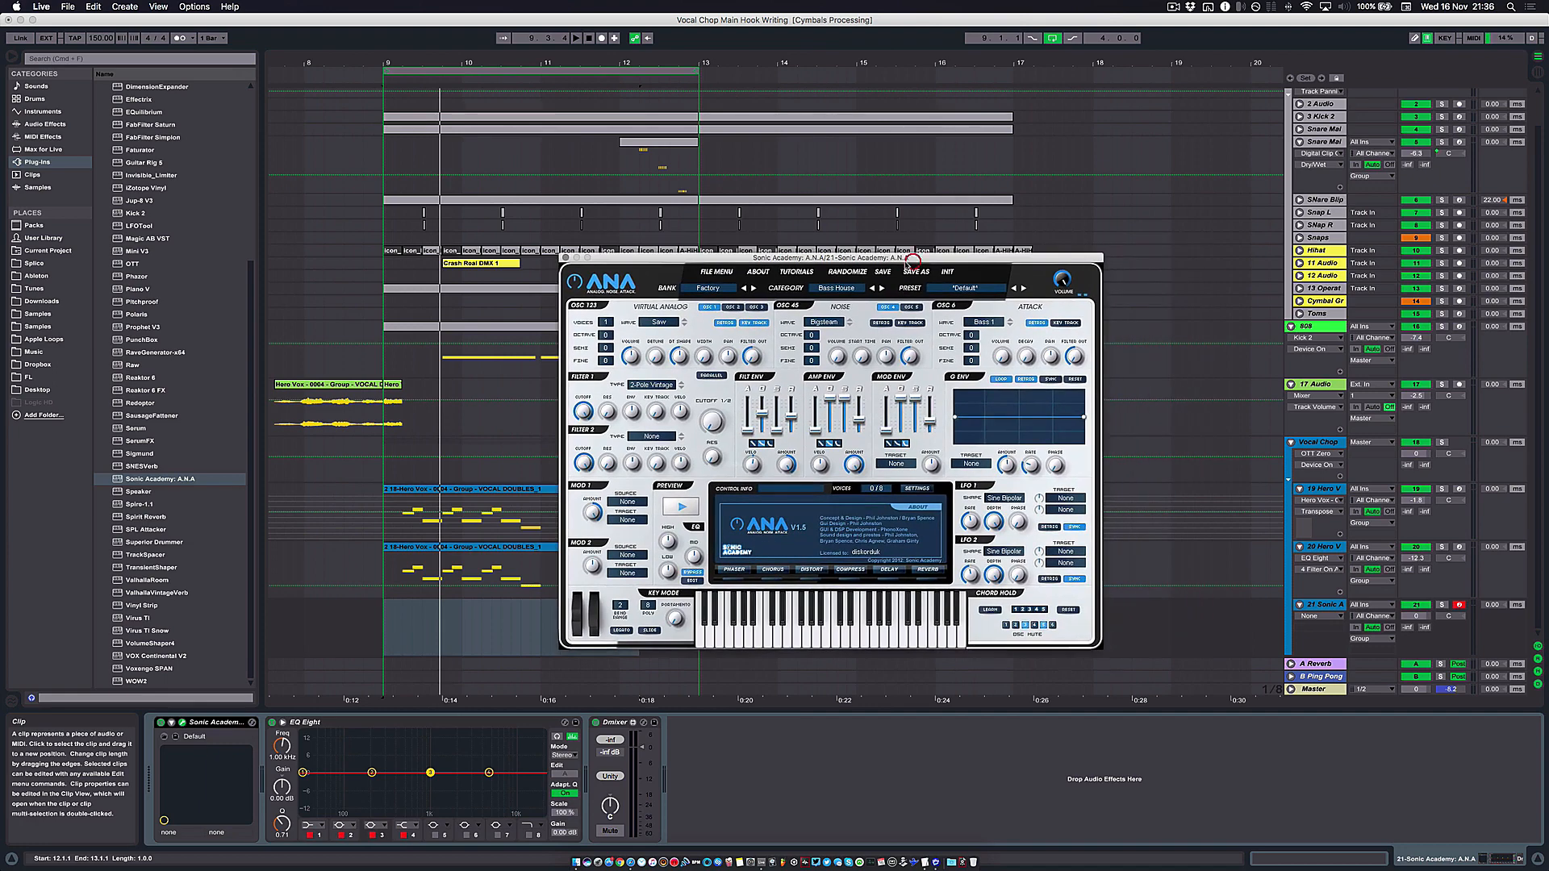
pyautogui.click(717, 288)
pyautogui.click(717, 289)
pyautogui.click(718, 288)
pyautogui.click(717, 289)
pyautogui.click(717, 289)
pyautogui.click(717, 289)
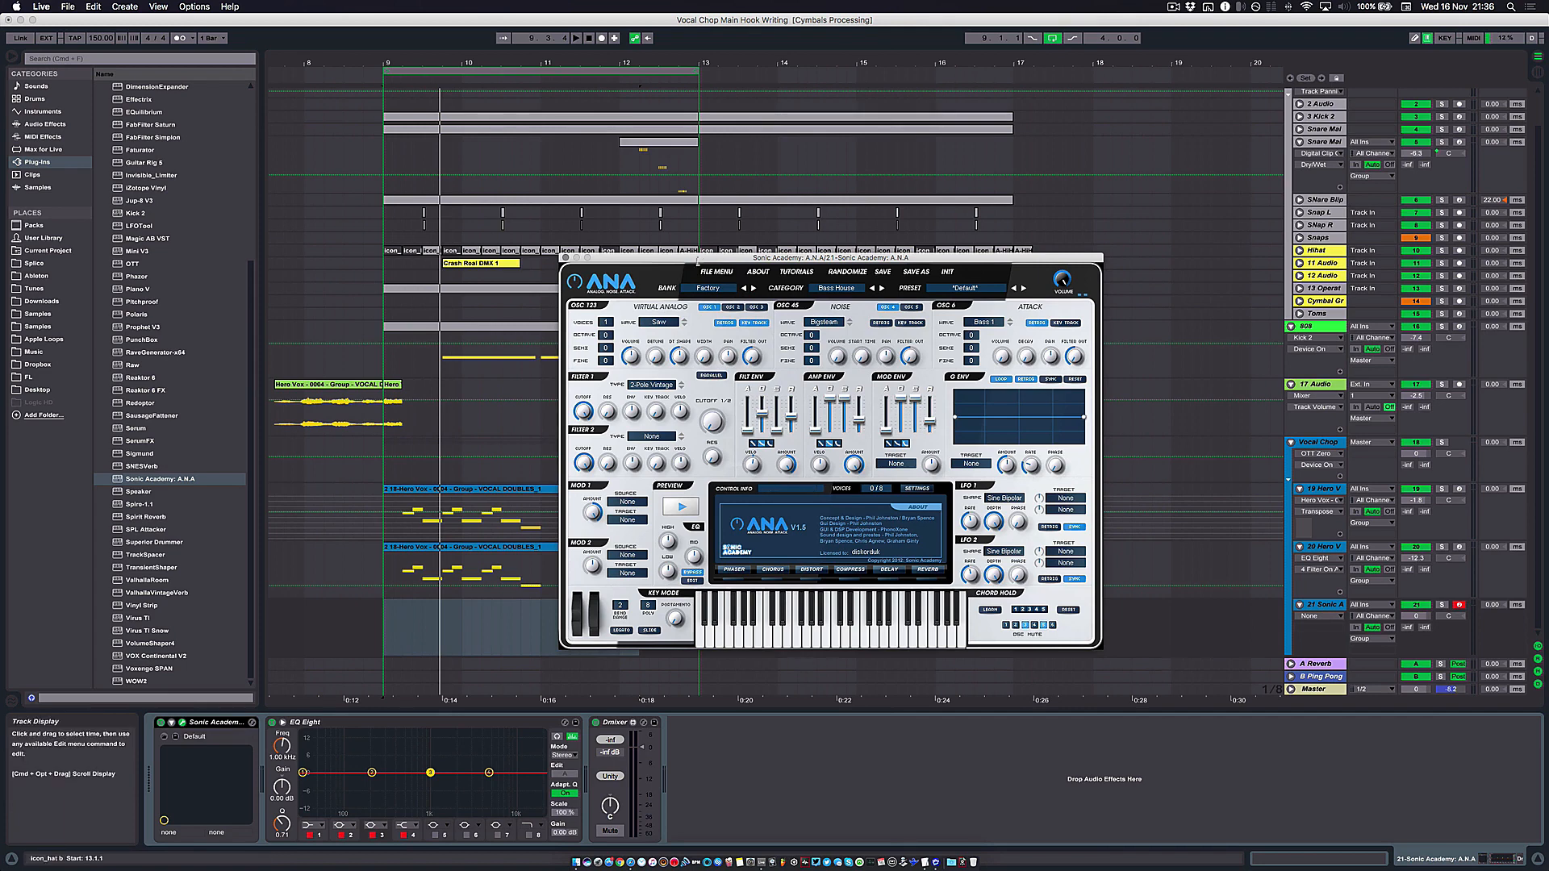
pyautogui.click(710, 289)
pyautogui.click(710, 288)
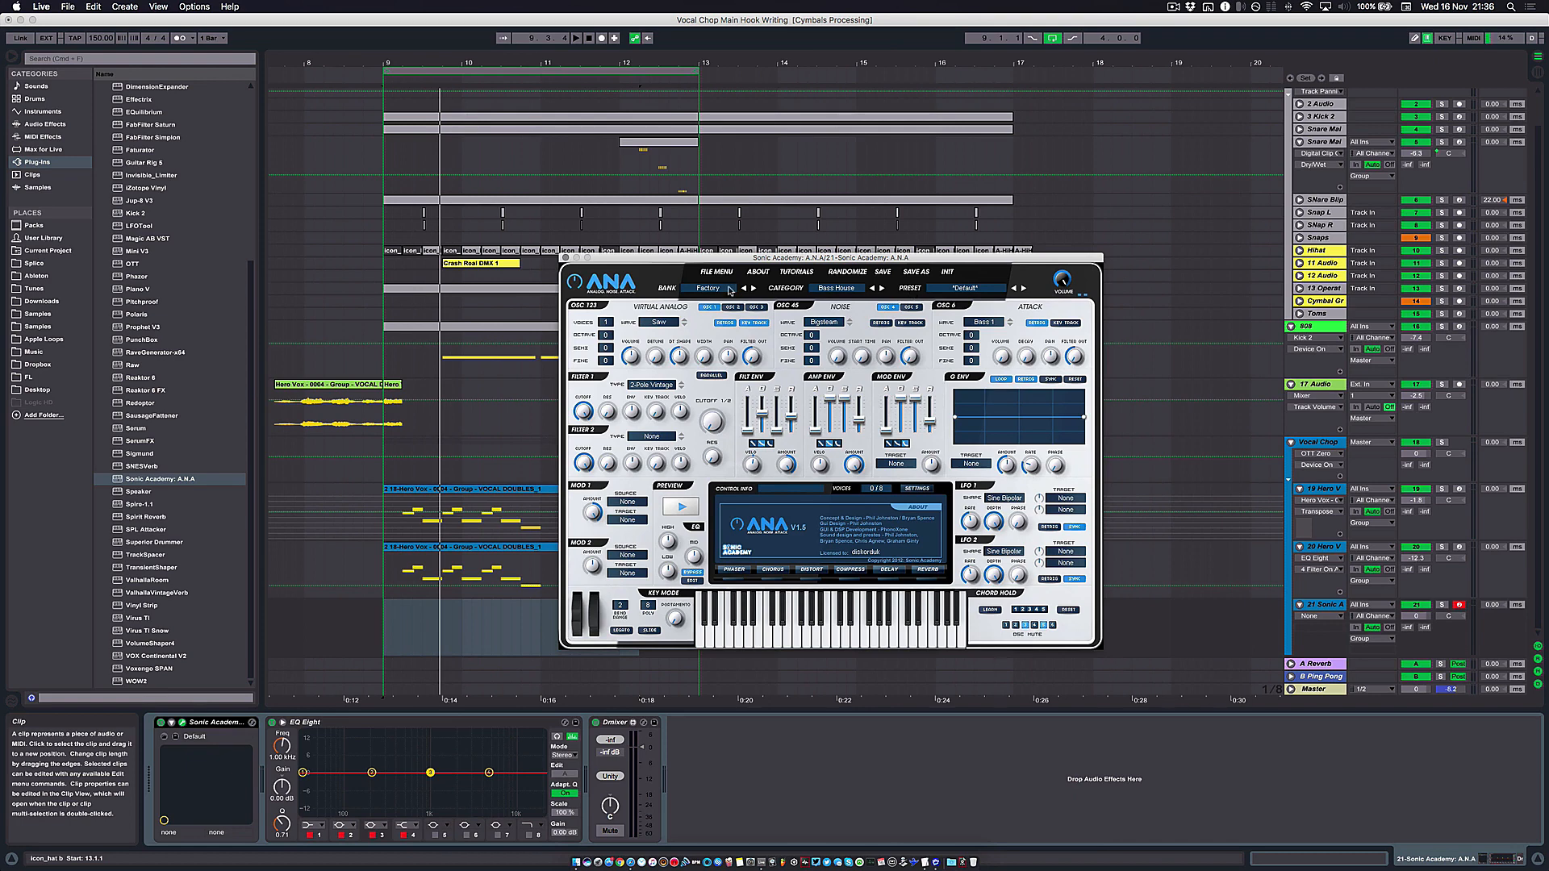
pyautogui.click(968, 289)
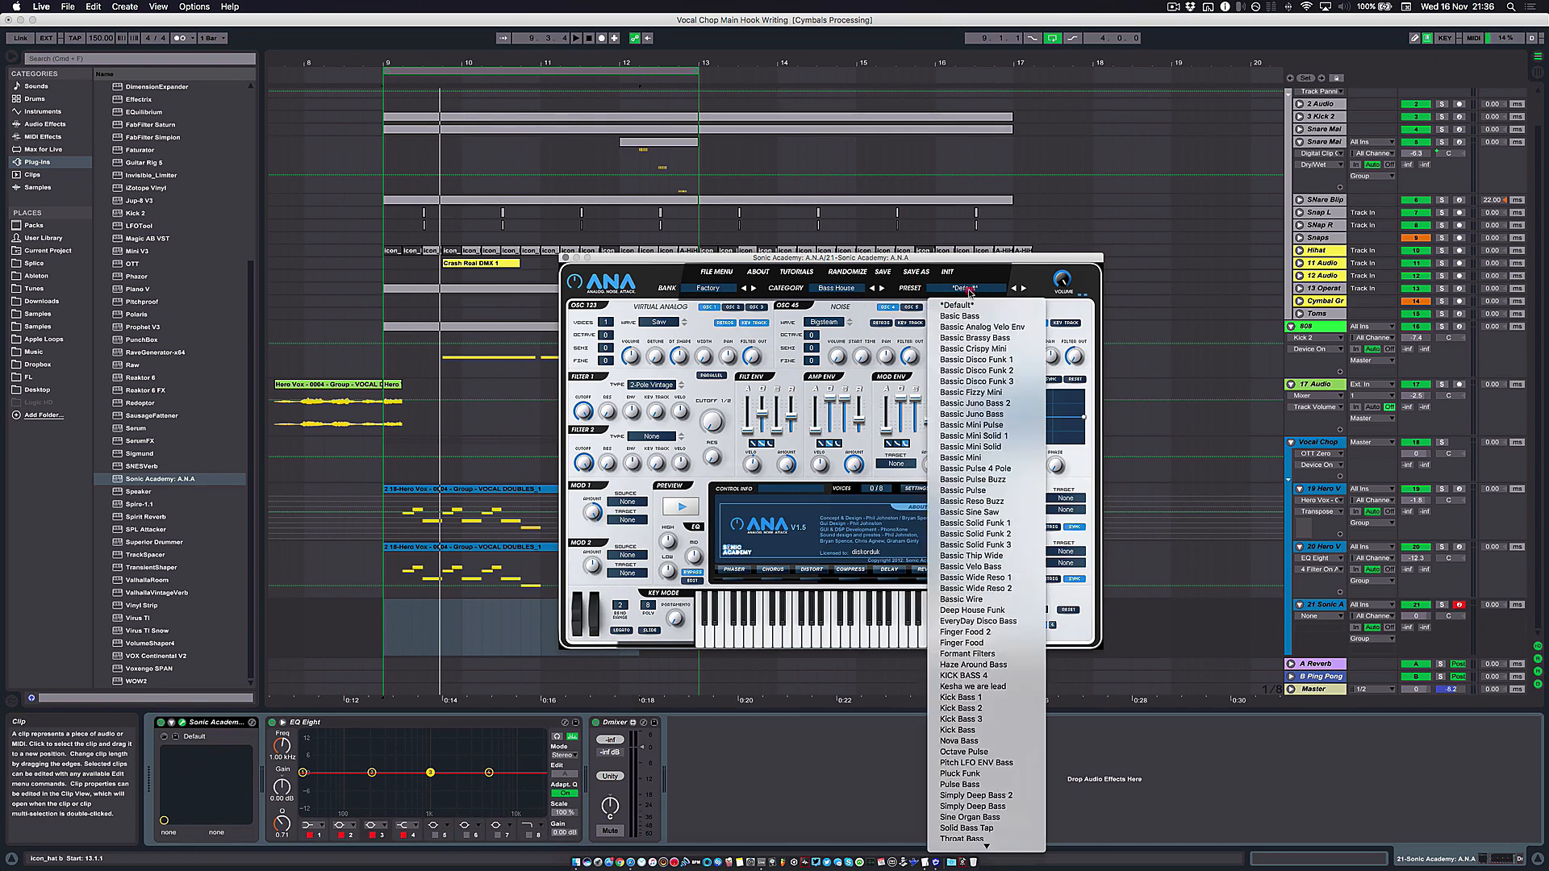
pyautogui.scroll(-1, 970, 637)
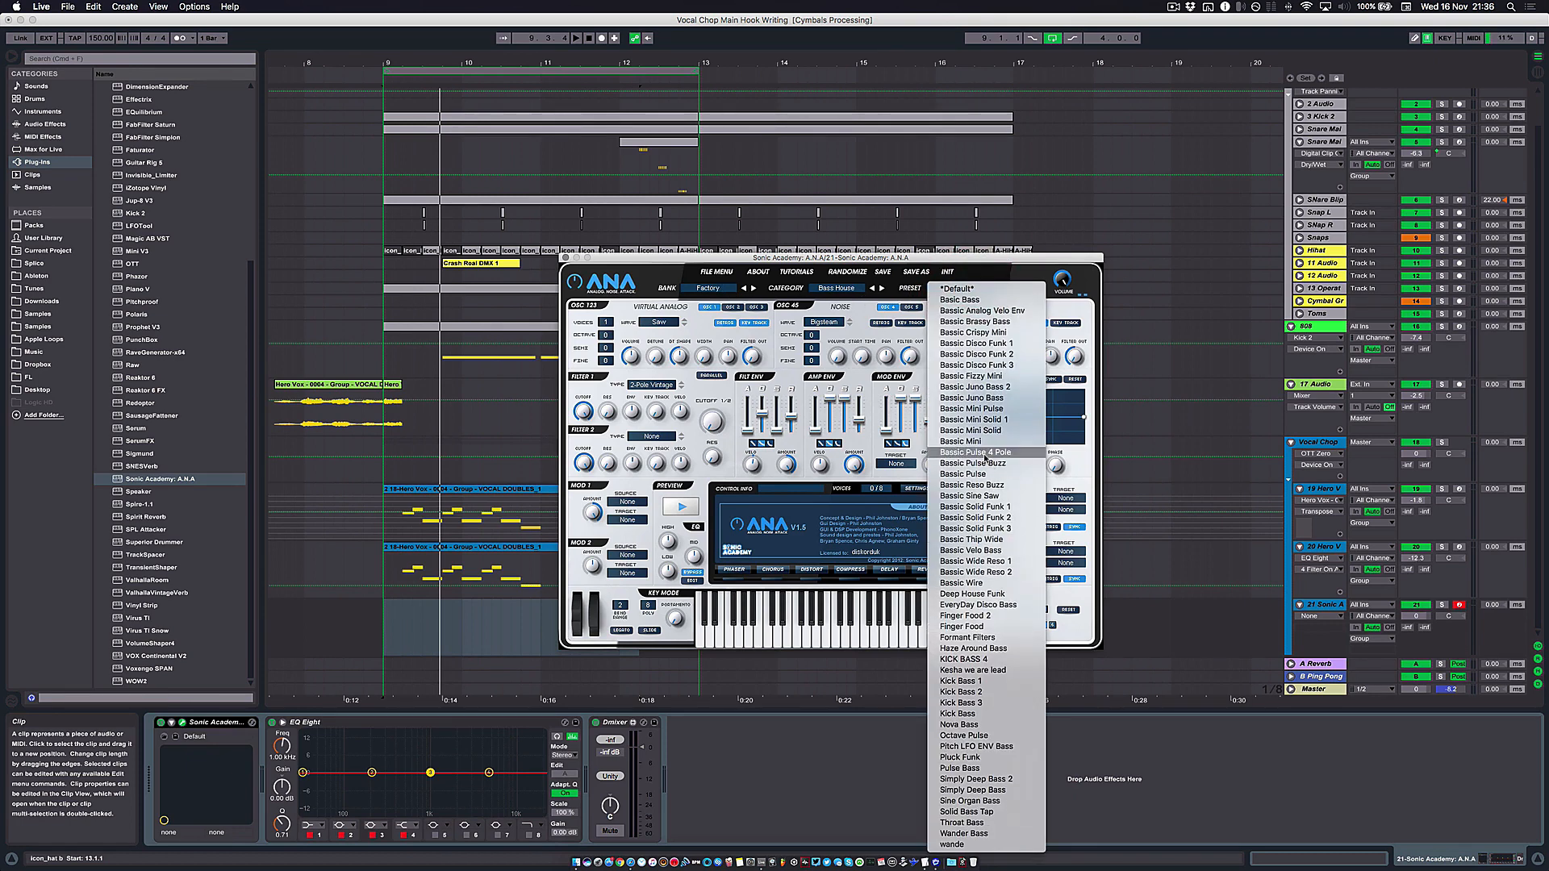
pyautogui.click(901, 258)
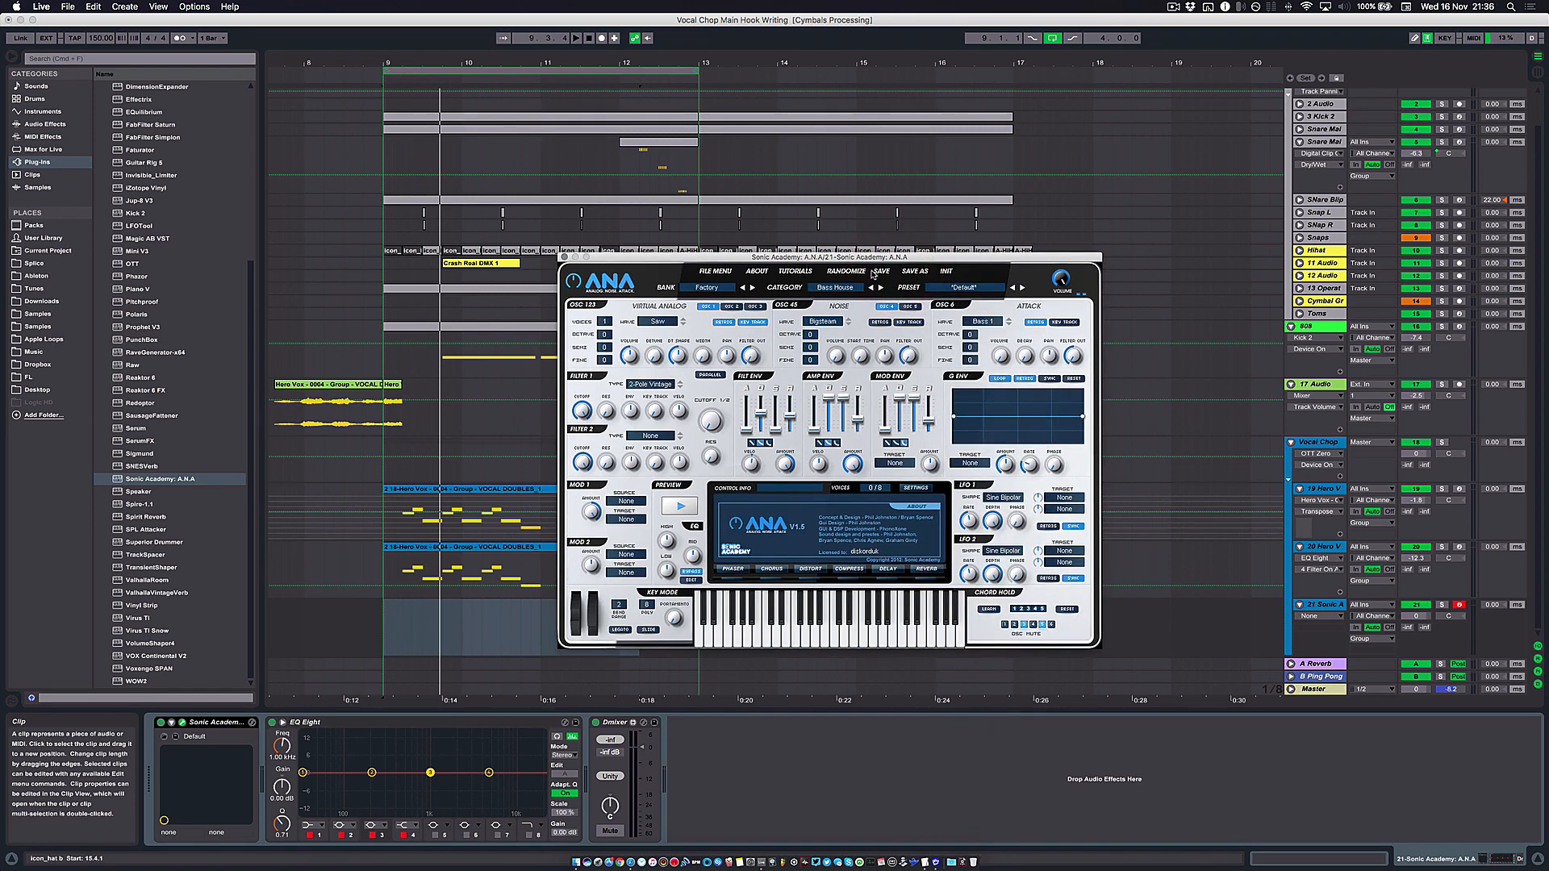
# Step: Load the DISKORD Lead sound preset file from the Presets folder into A.N.A
pyautogui.click(723, 275)
pyautogui.click(733, 294)
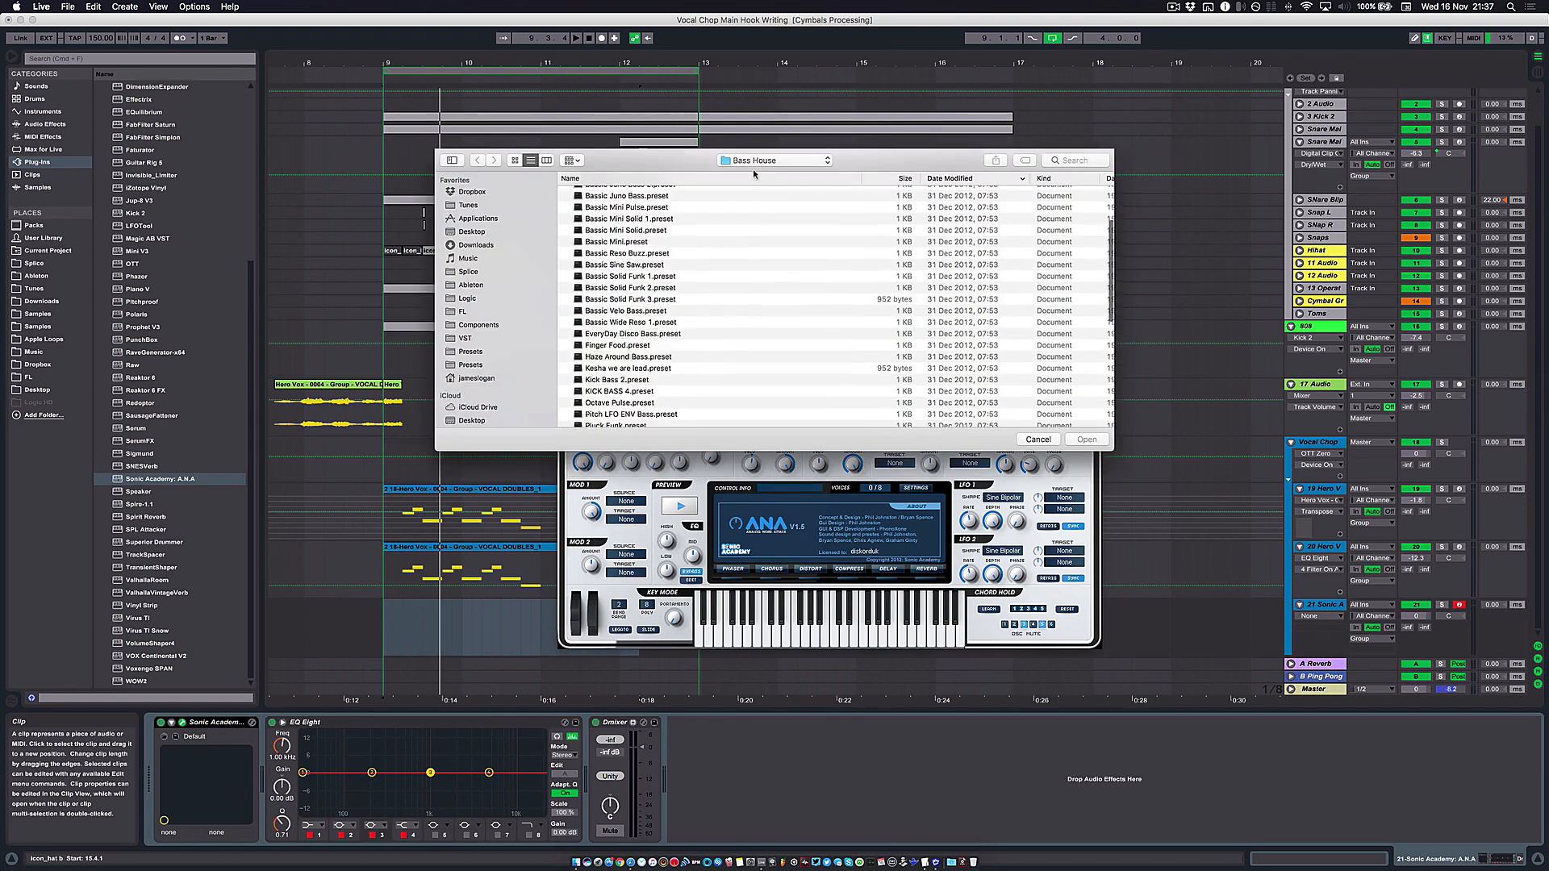
pyautogui.click(760, 163)
pyautogui.click(749, 185)
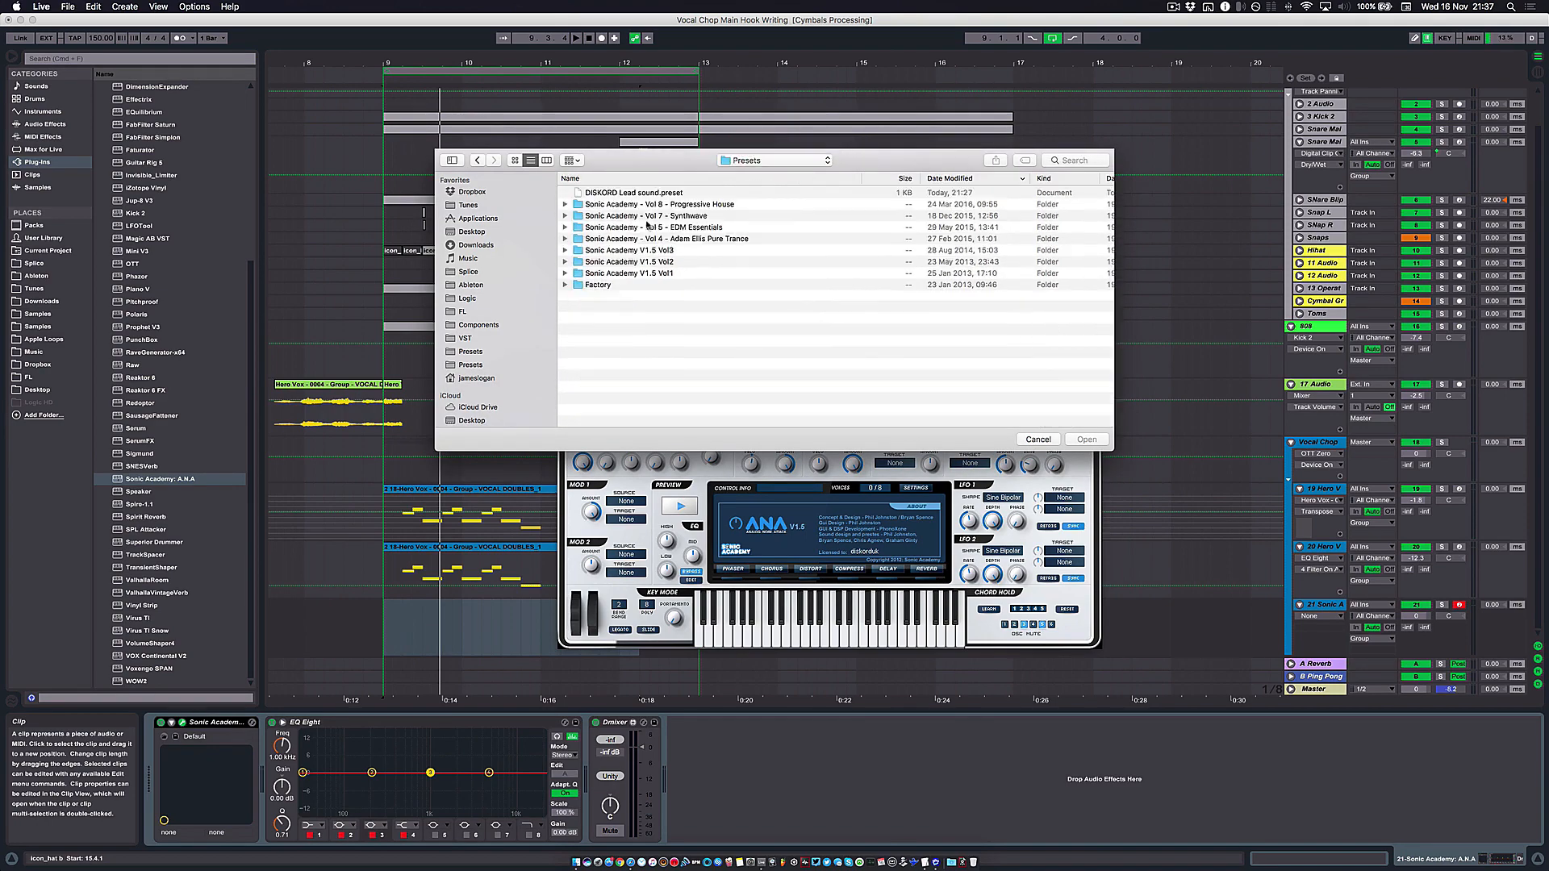
pyautogui.doubleClick(643, 195)
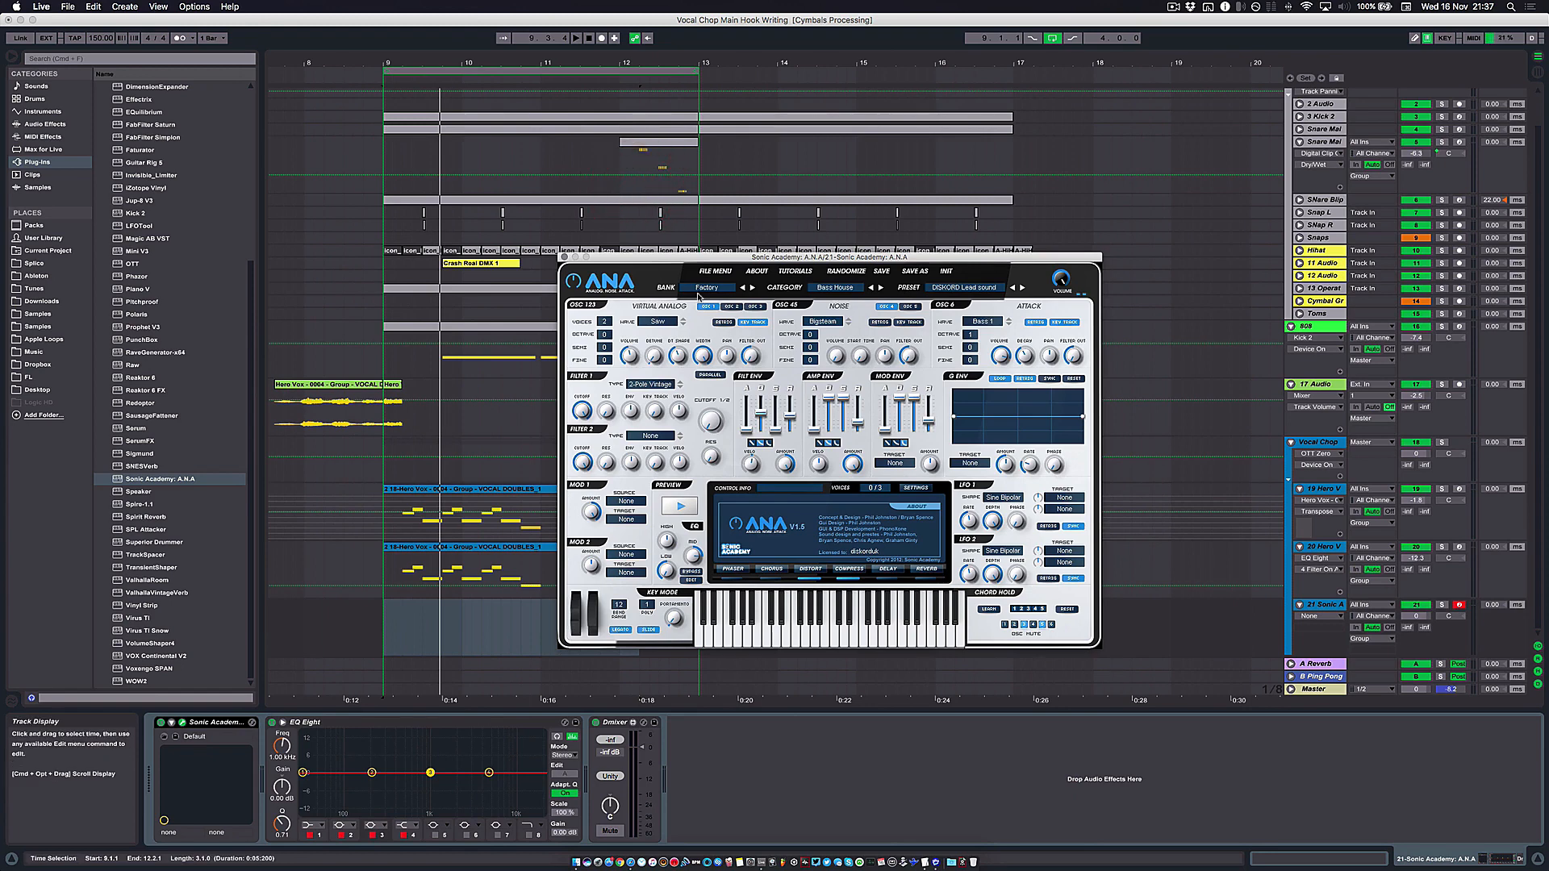
# Step: Copy the MIDI clip from the octave-down Hero Vox track to the A.N.A track, solo that track, and listen to it
pyautogui.click(1324, 605)
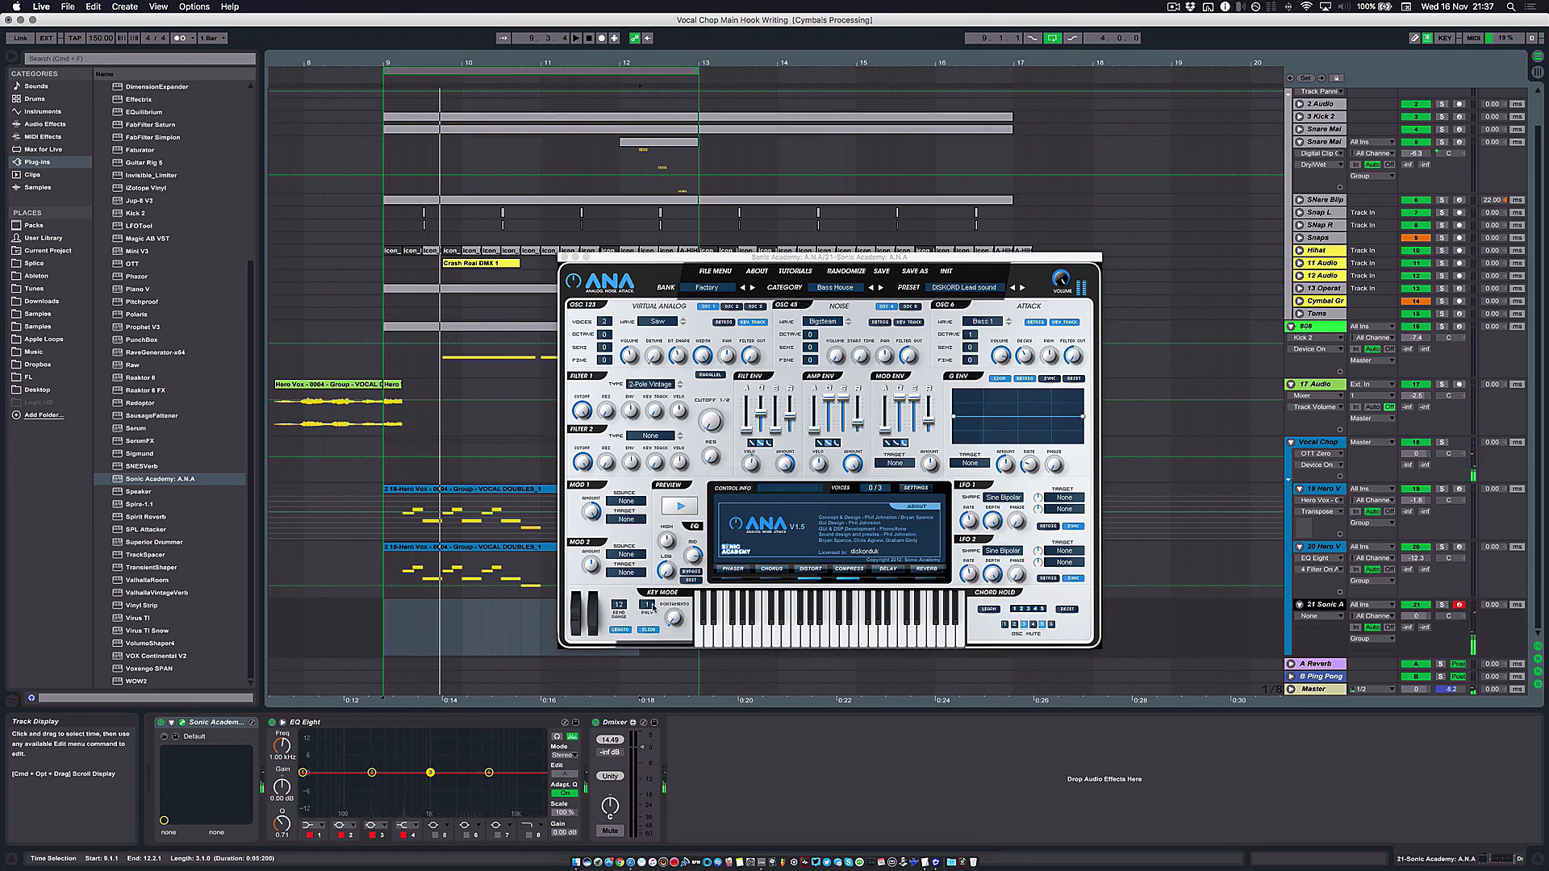
pyautogui.moveTo(452, 546); pyautogui.dragTo(459, 617)
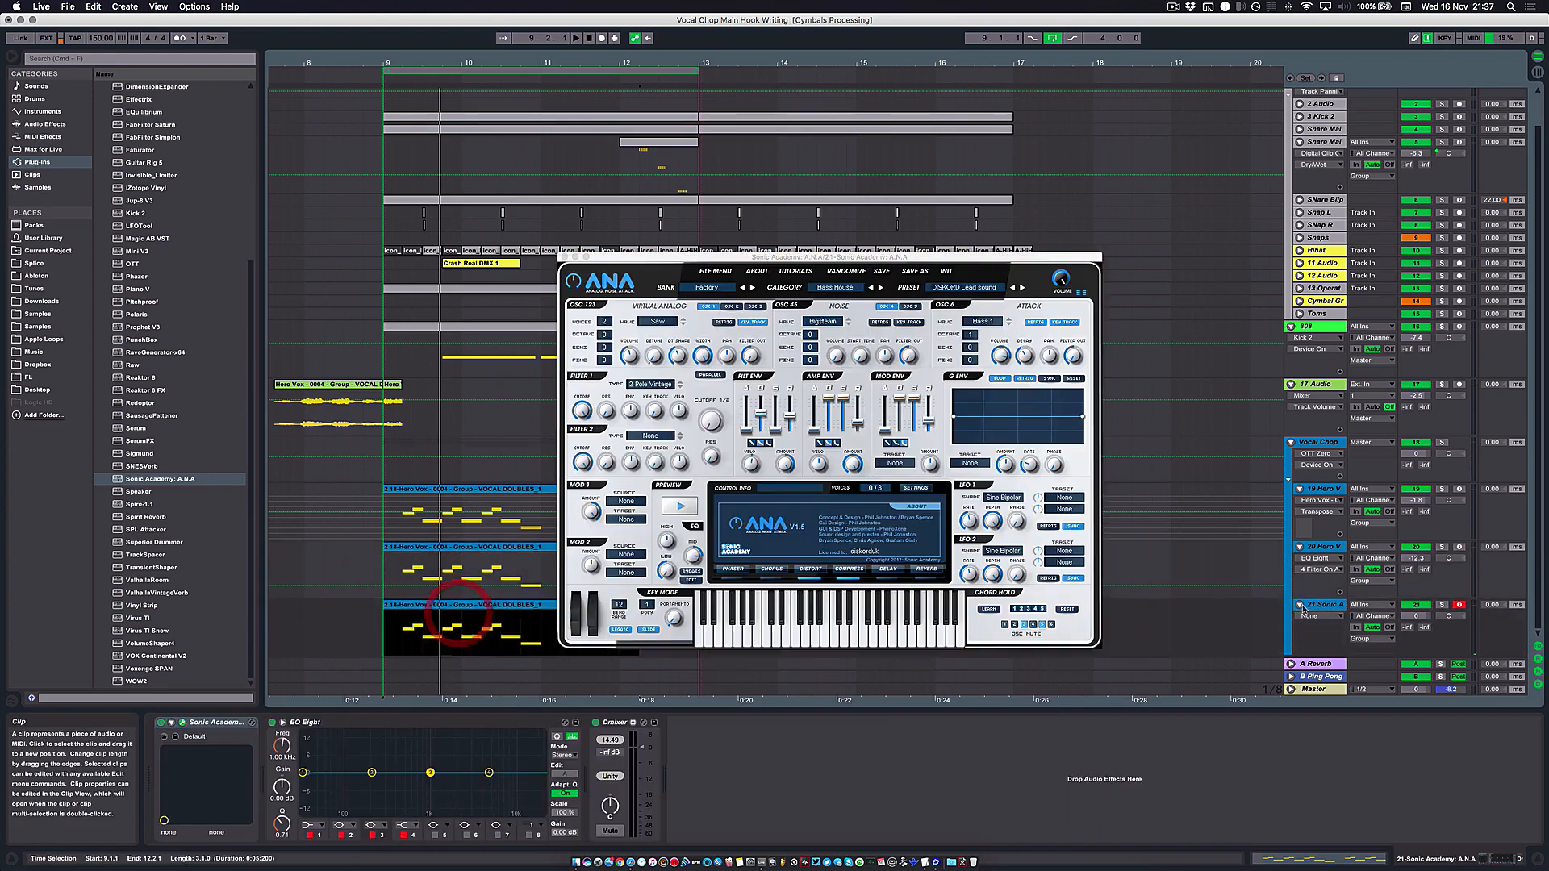
pyautogui.click(1440, 605)
pyautogui.press('space')
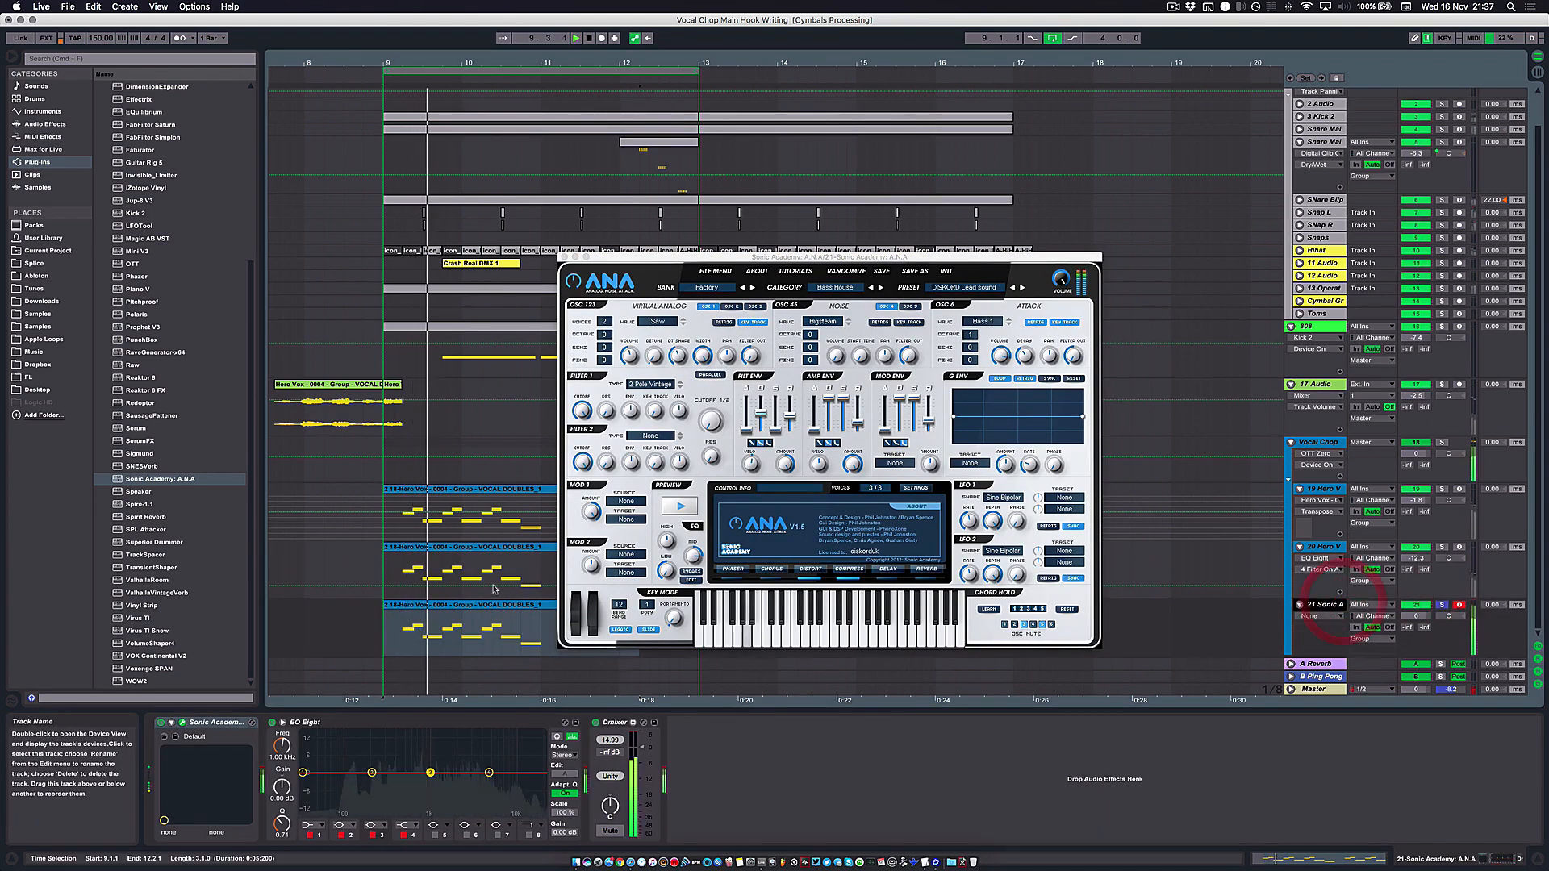
pyautogui.press('space')
# Step: Transpose all notes in the A.N.A clip up one octave and audition the result
pyautogui.doubleClick(454, 605)
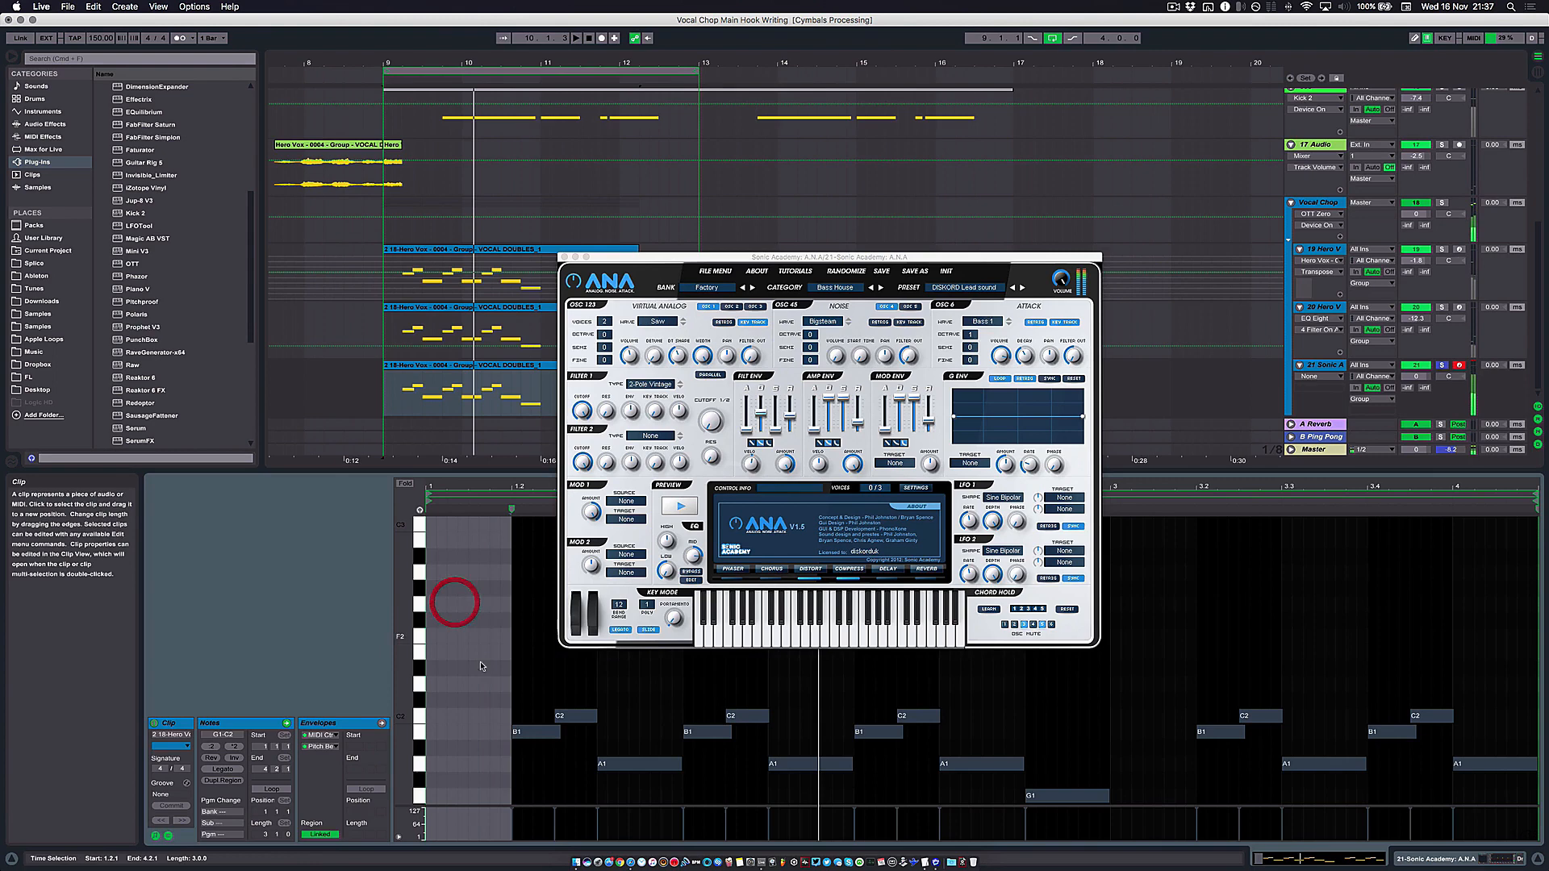
pyautogui.click(547, 679)
pyautogui.hotkey('shift', 'Up')
pyautogui.press('space')
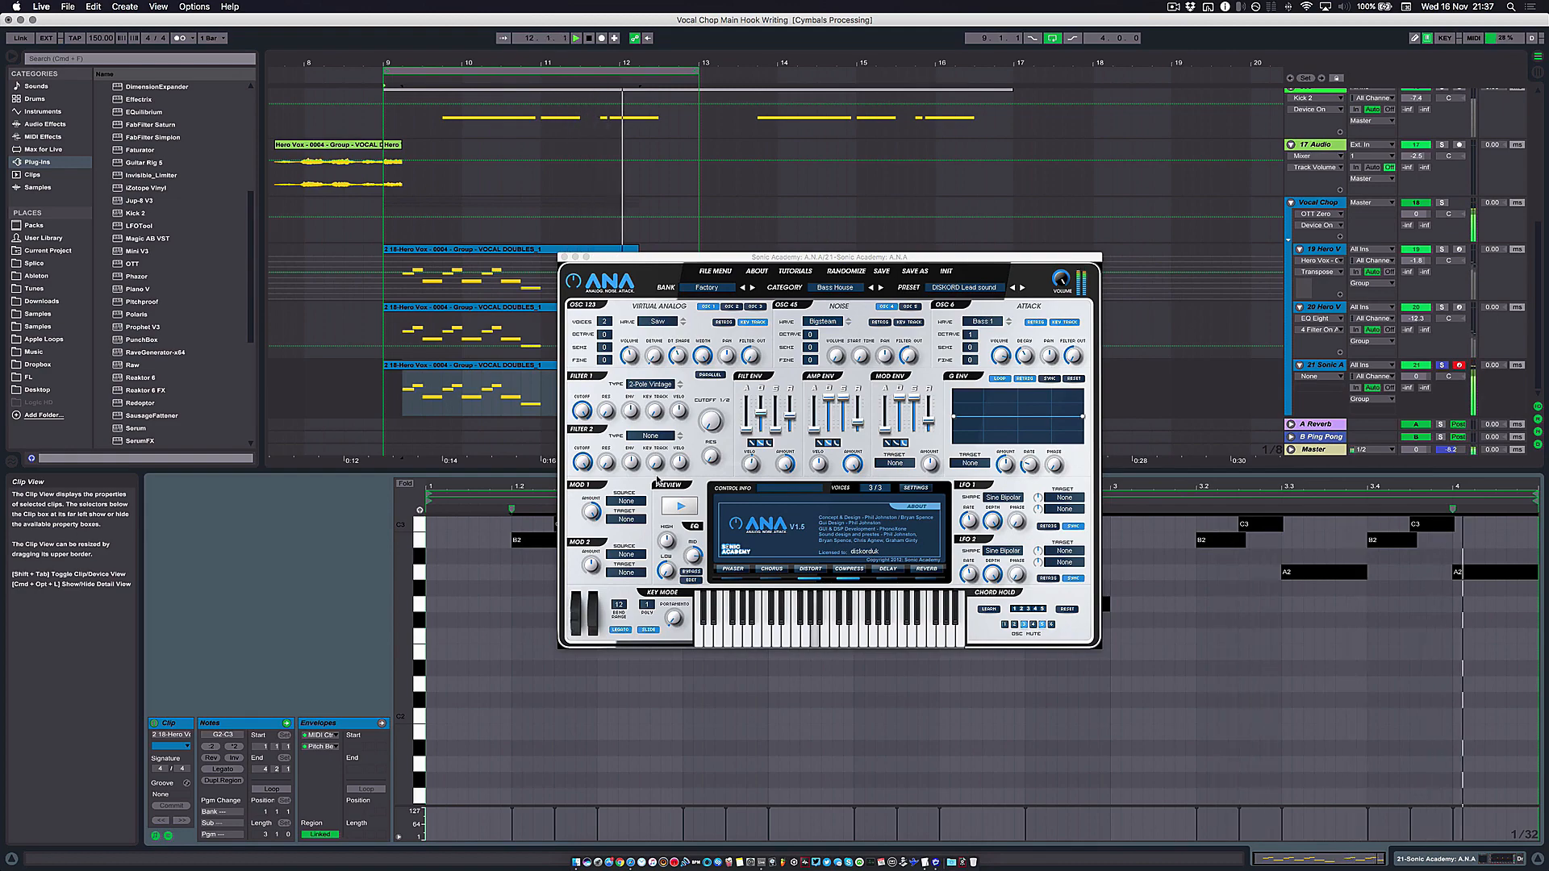
pyautogui.press('space')
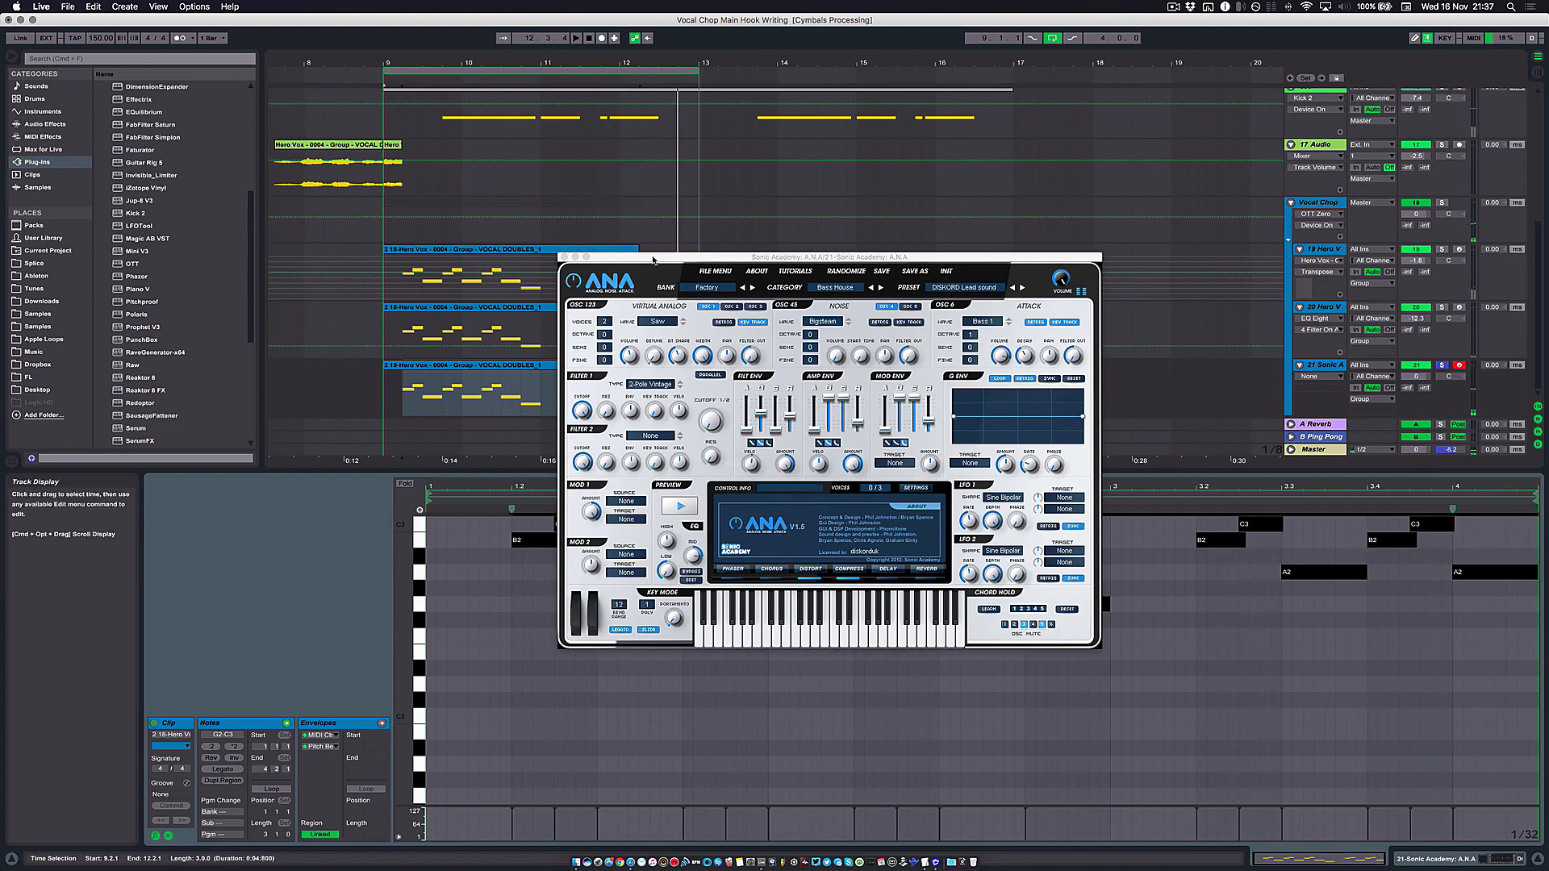
# Step: Move the A.N.A window clear of the note editor and shorten the overlapping B2 notes to end just before each following C3
pyautogui.moveTo(648, 259); pyautogui.dragTo(775, 110)
pyautogui.click(1325, 366)
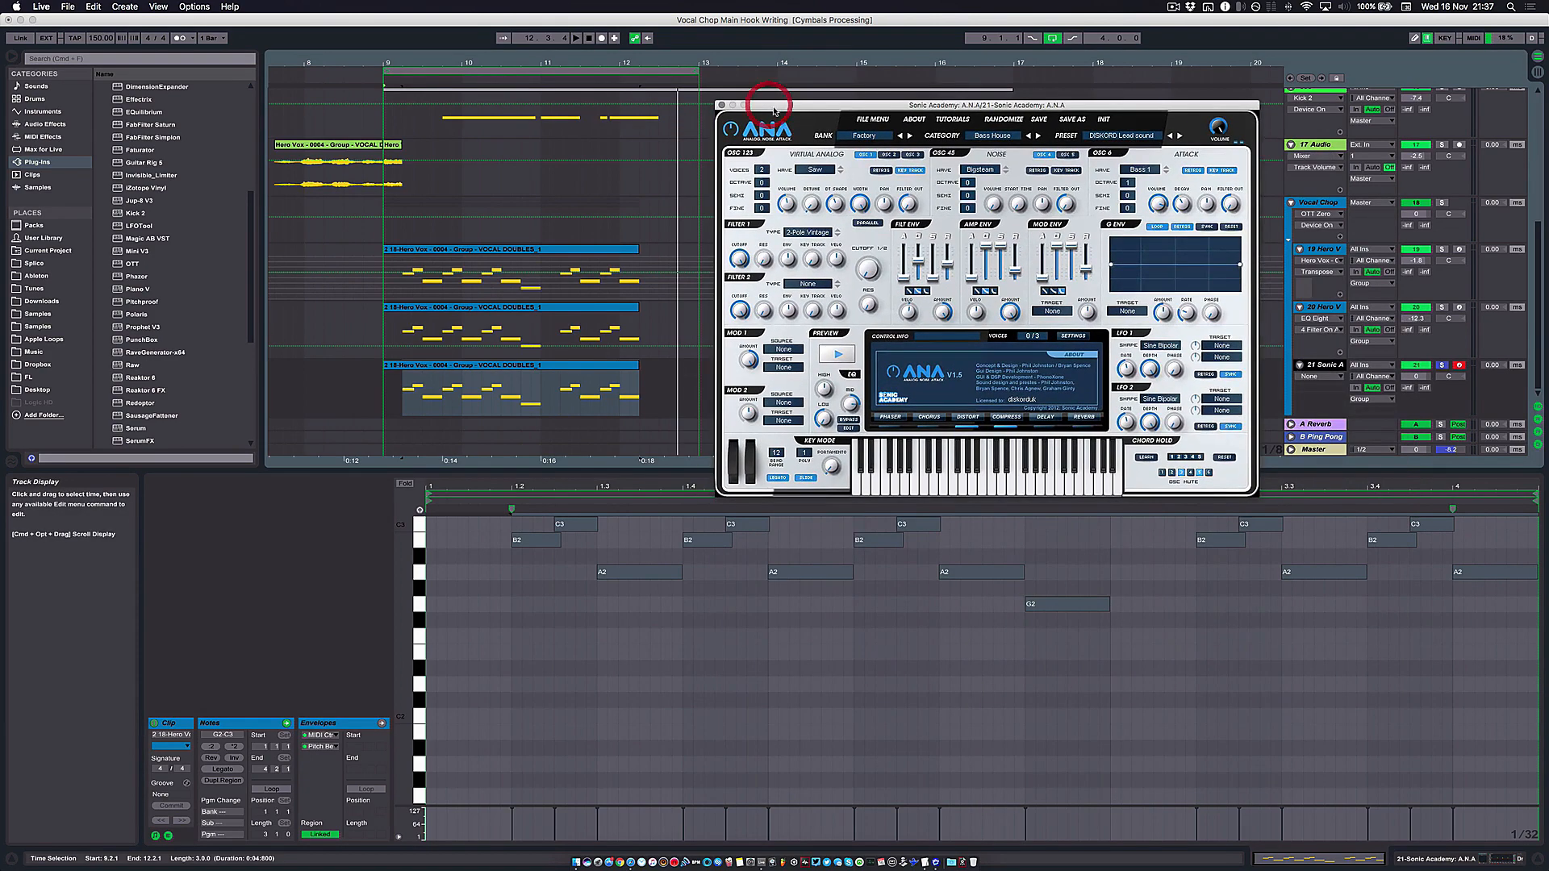
pyautogui.click(673, 702)
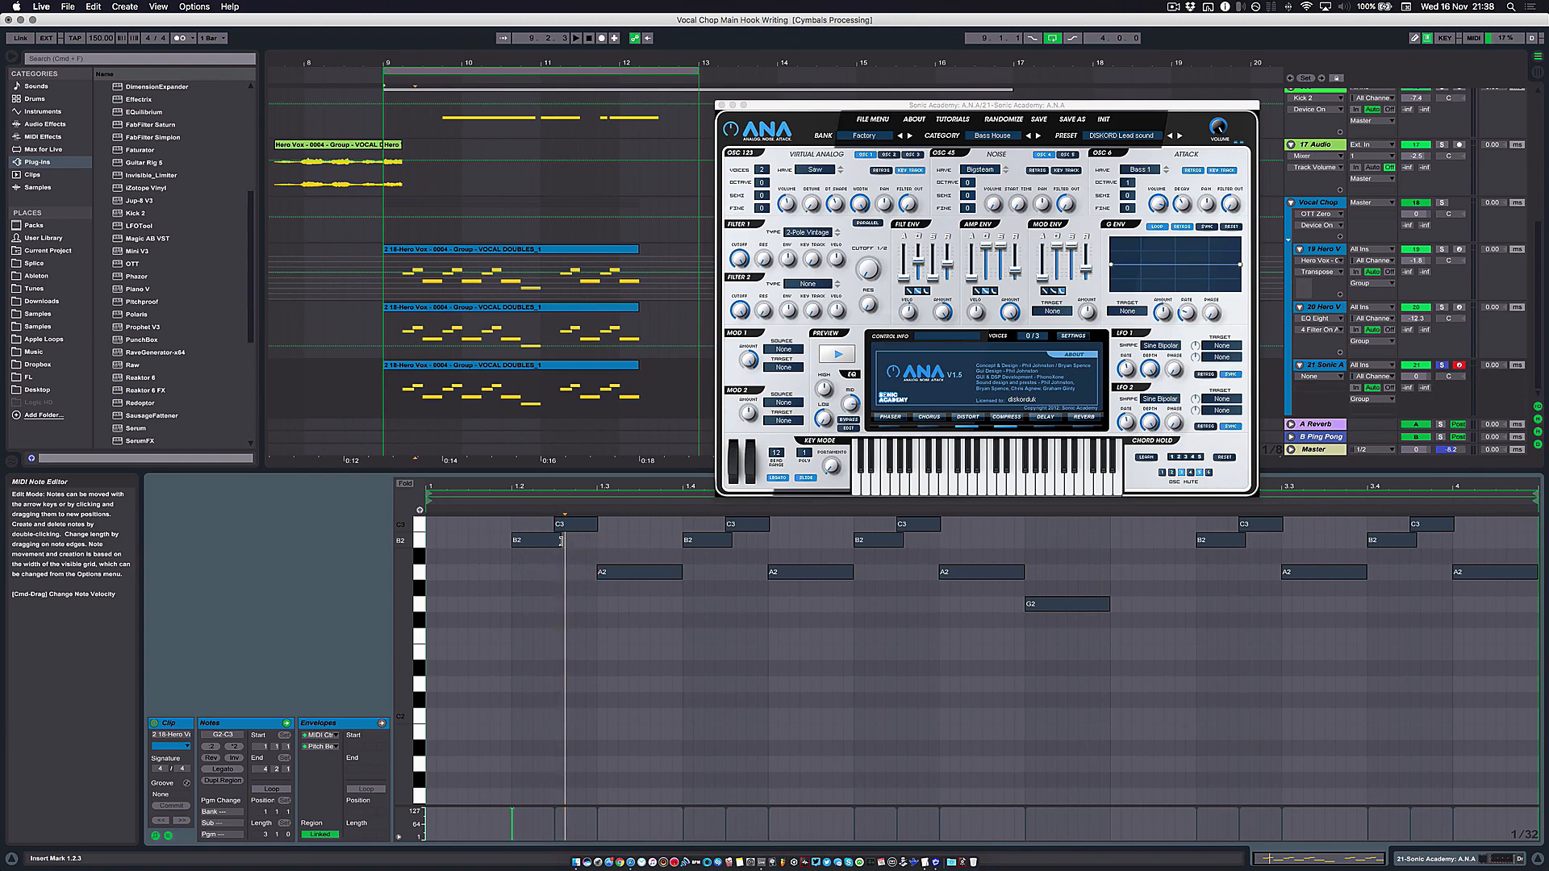
pyautogui.moveTo(561, 540); pyautogui.dragTo(551, 543)
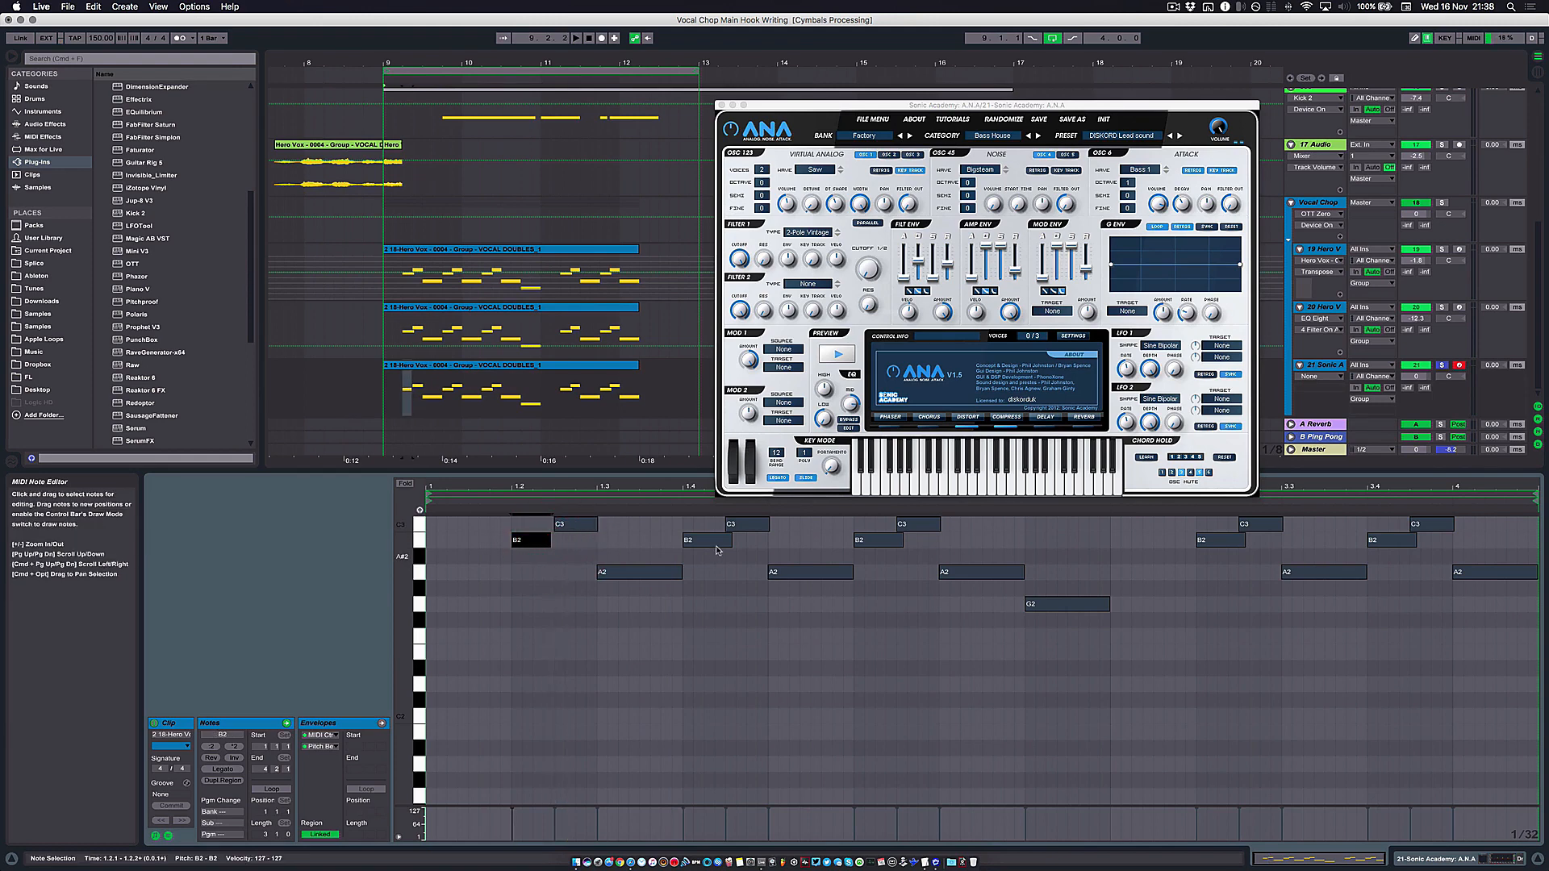
pyautogui.moveTo(960, 531); pyautogui.dragTo(672, 549)
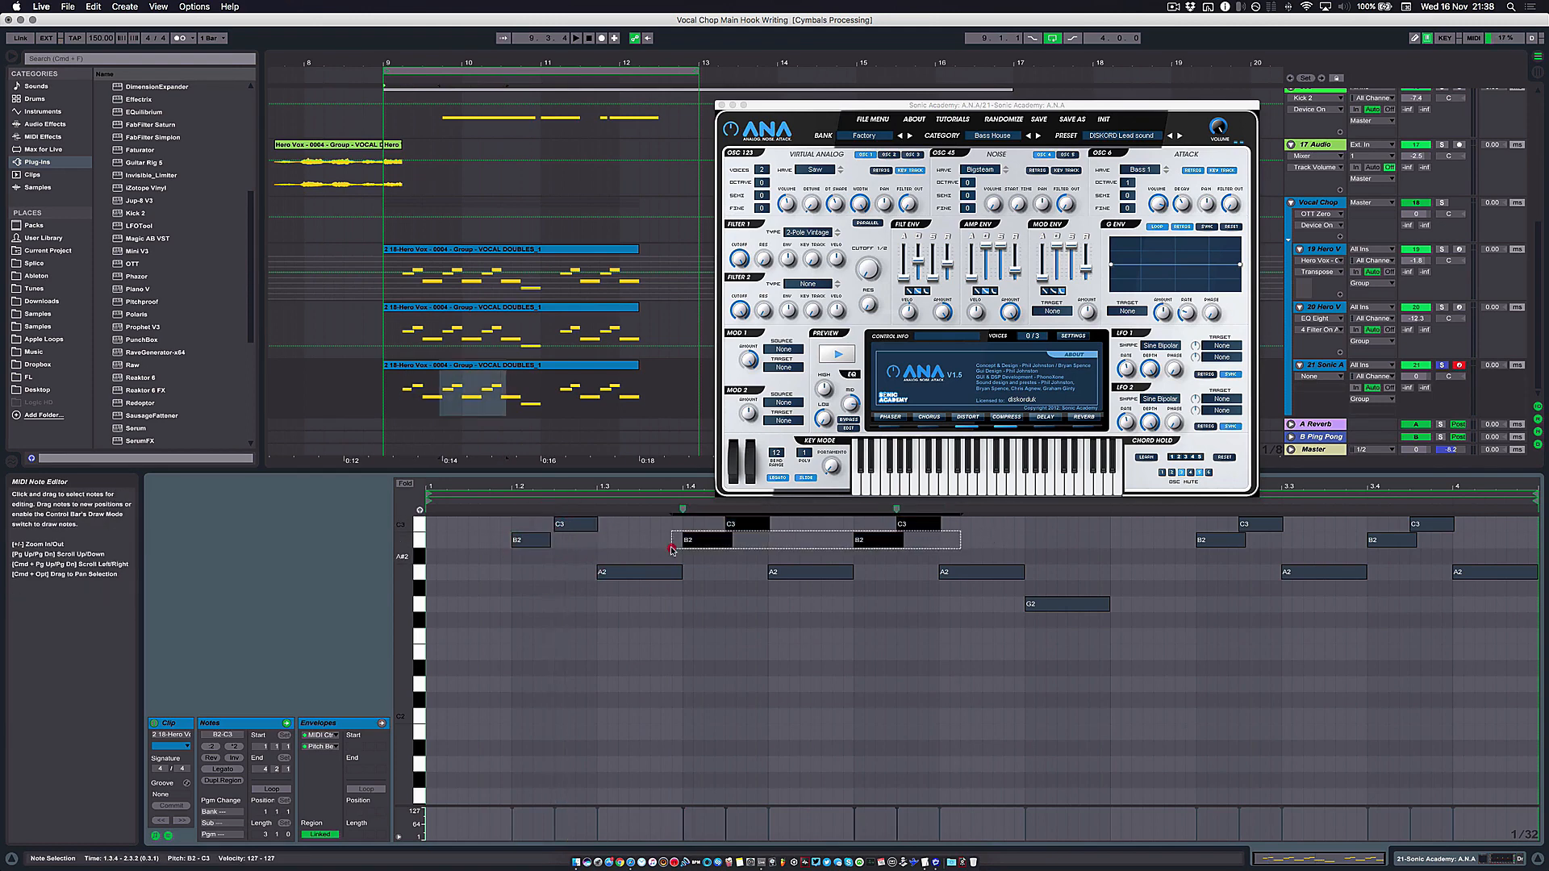
pyautogui.click(730, 543)
pyautogui.click(533, 542)
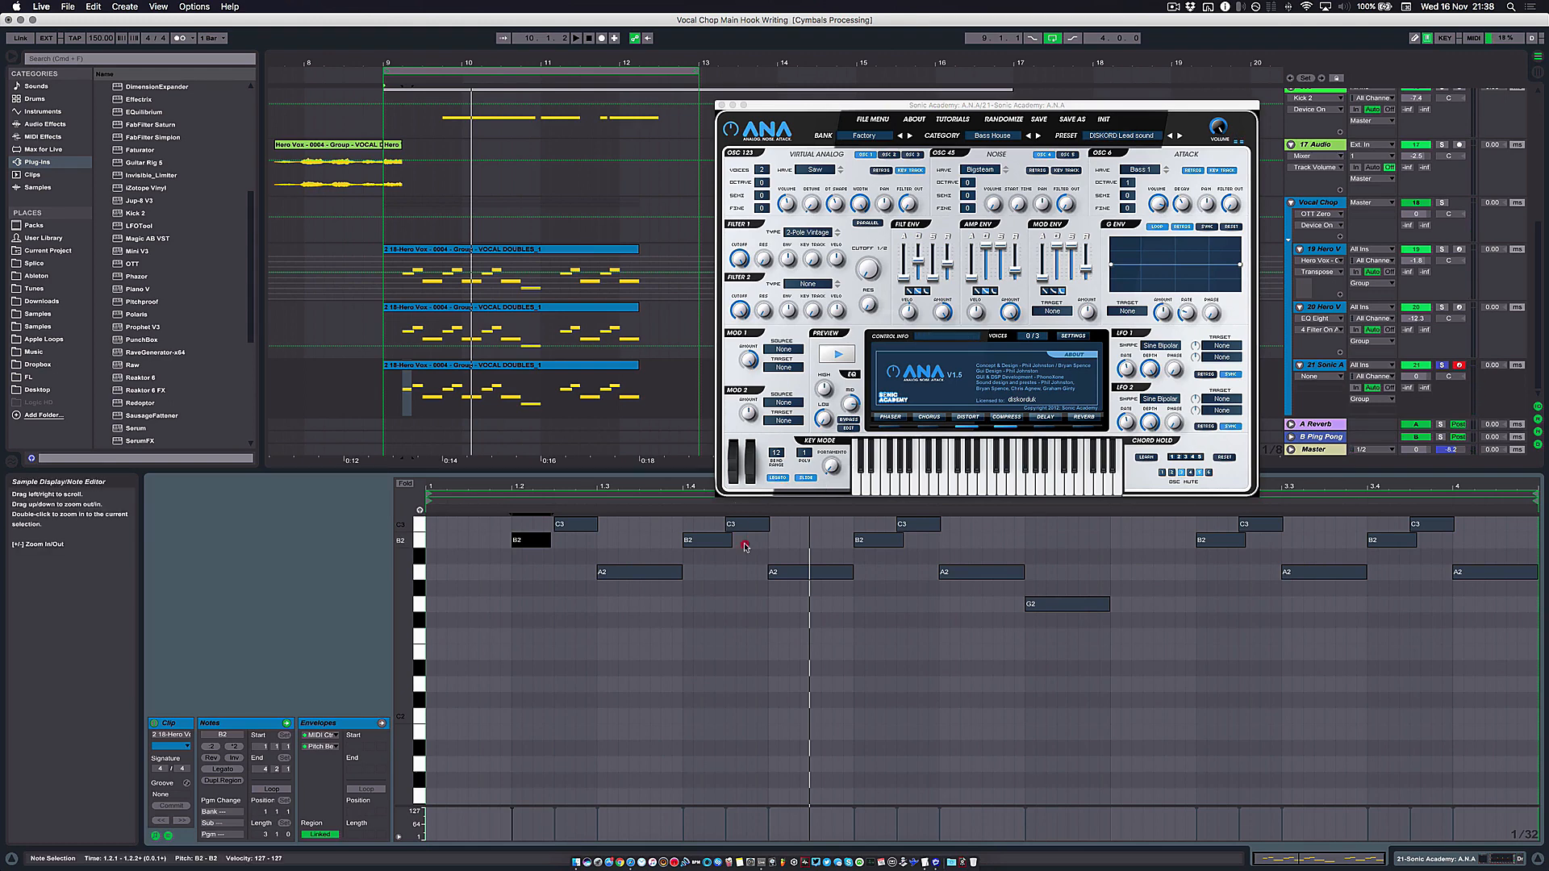
pyautogui.moveTo(730, 539); pyautogui.dragTo(719, 541)
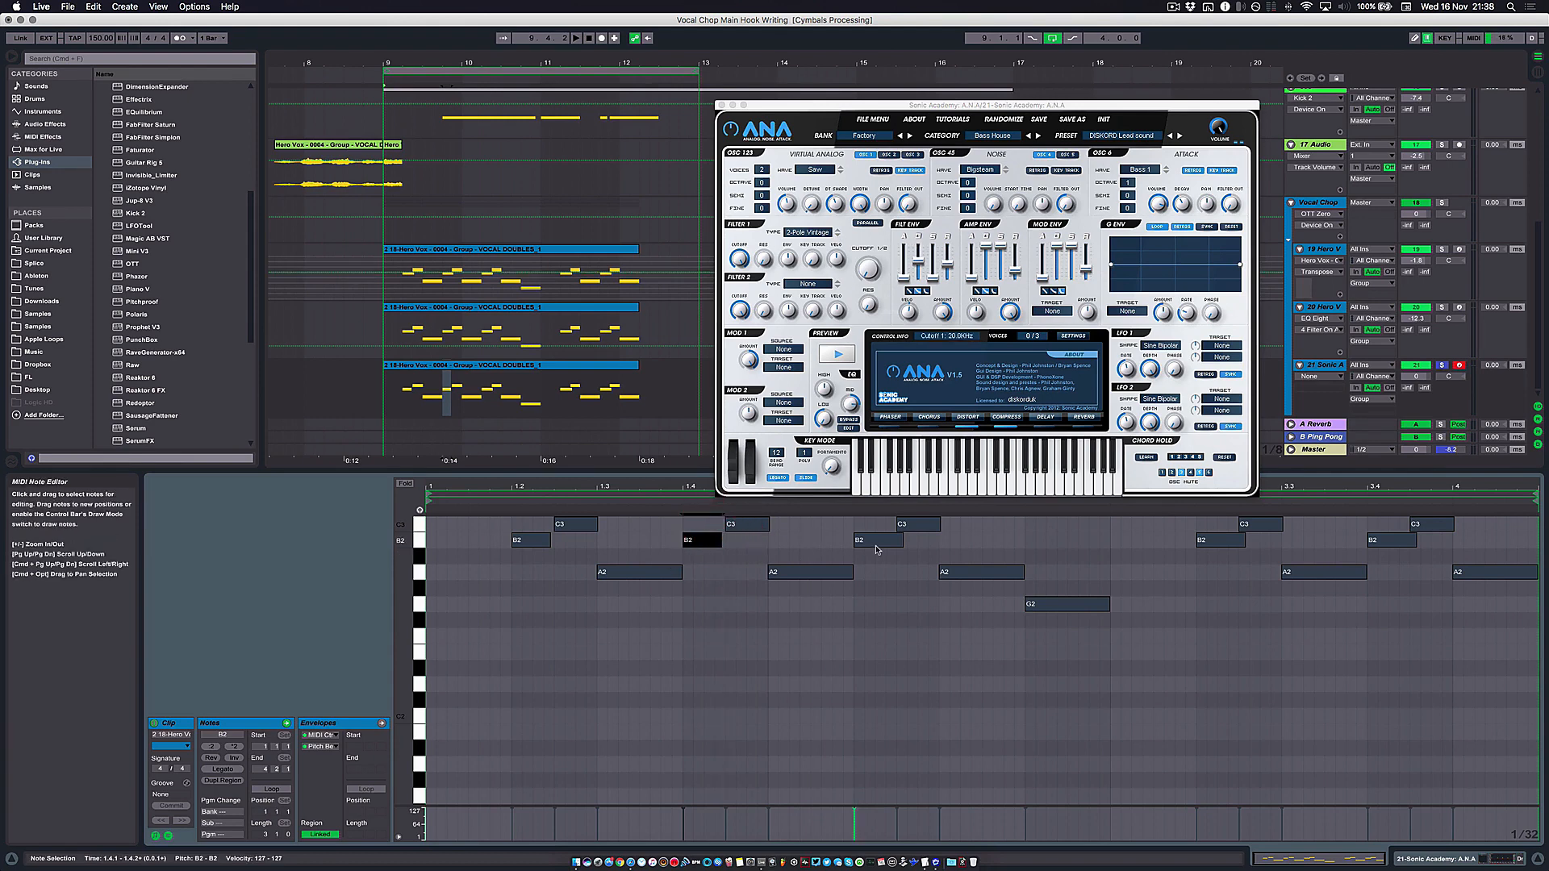
pyautogui.moveTo(901, 540); pyautogui.dragTo(891, 543)
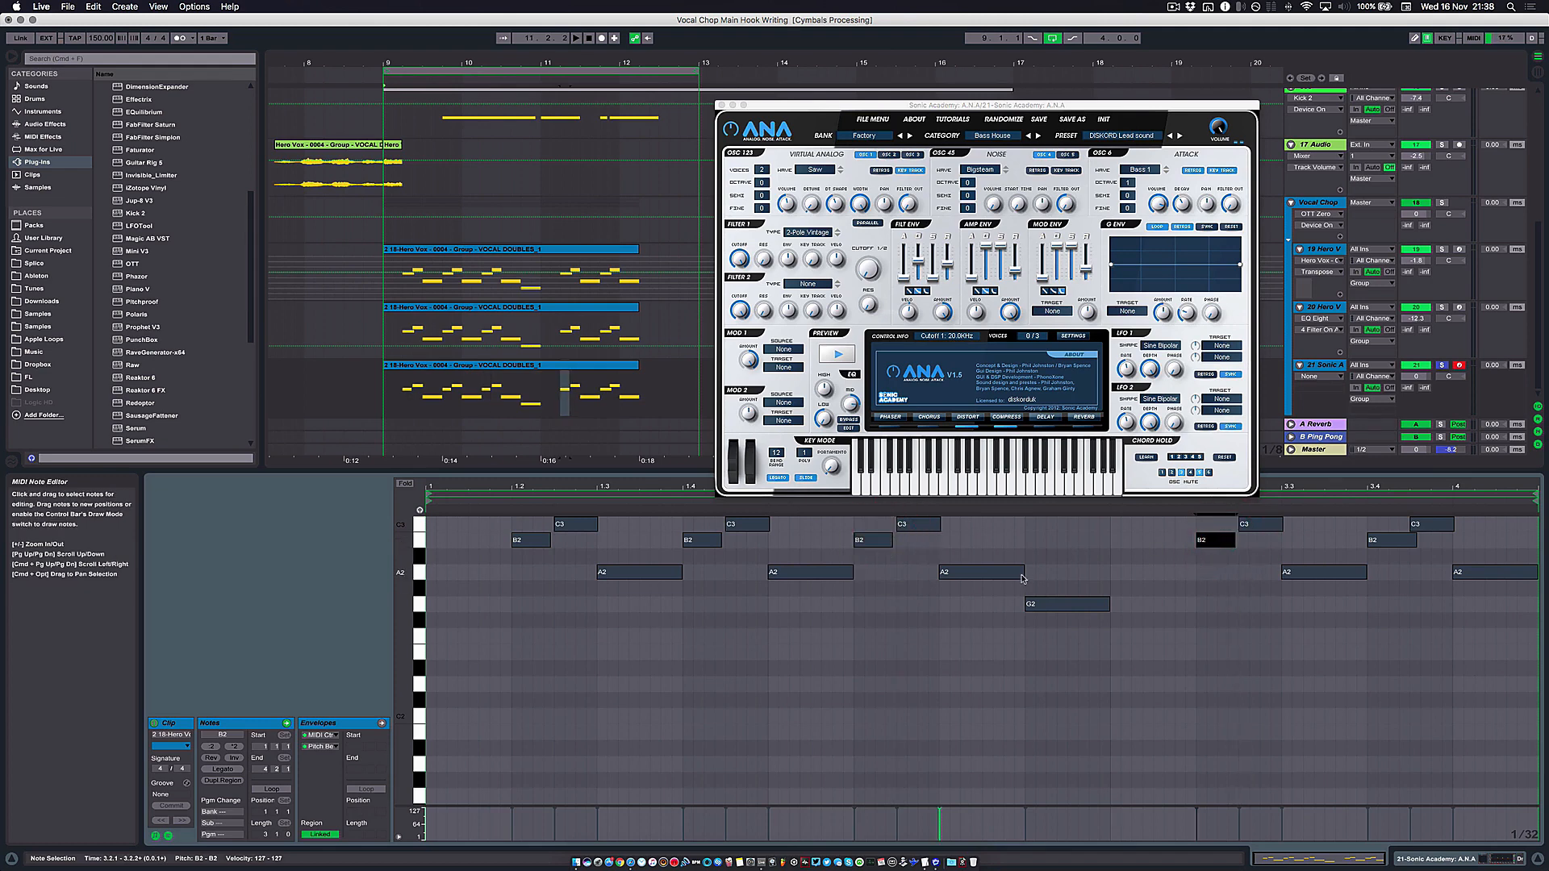
# Step: Trim the end of the A2 note before G2 and the first three C3 notes slightly, checking the phrase during playback
pyautogui.moveTo(1022, 578); pyautogui.dragTo(1019, 575)
pyautogui.press('space')
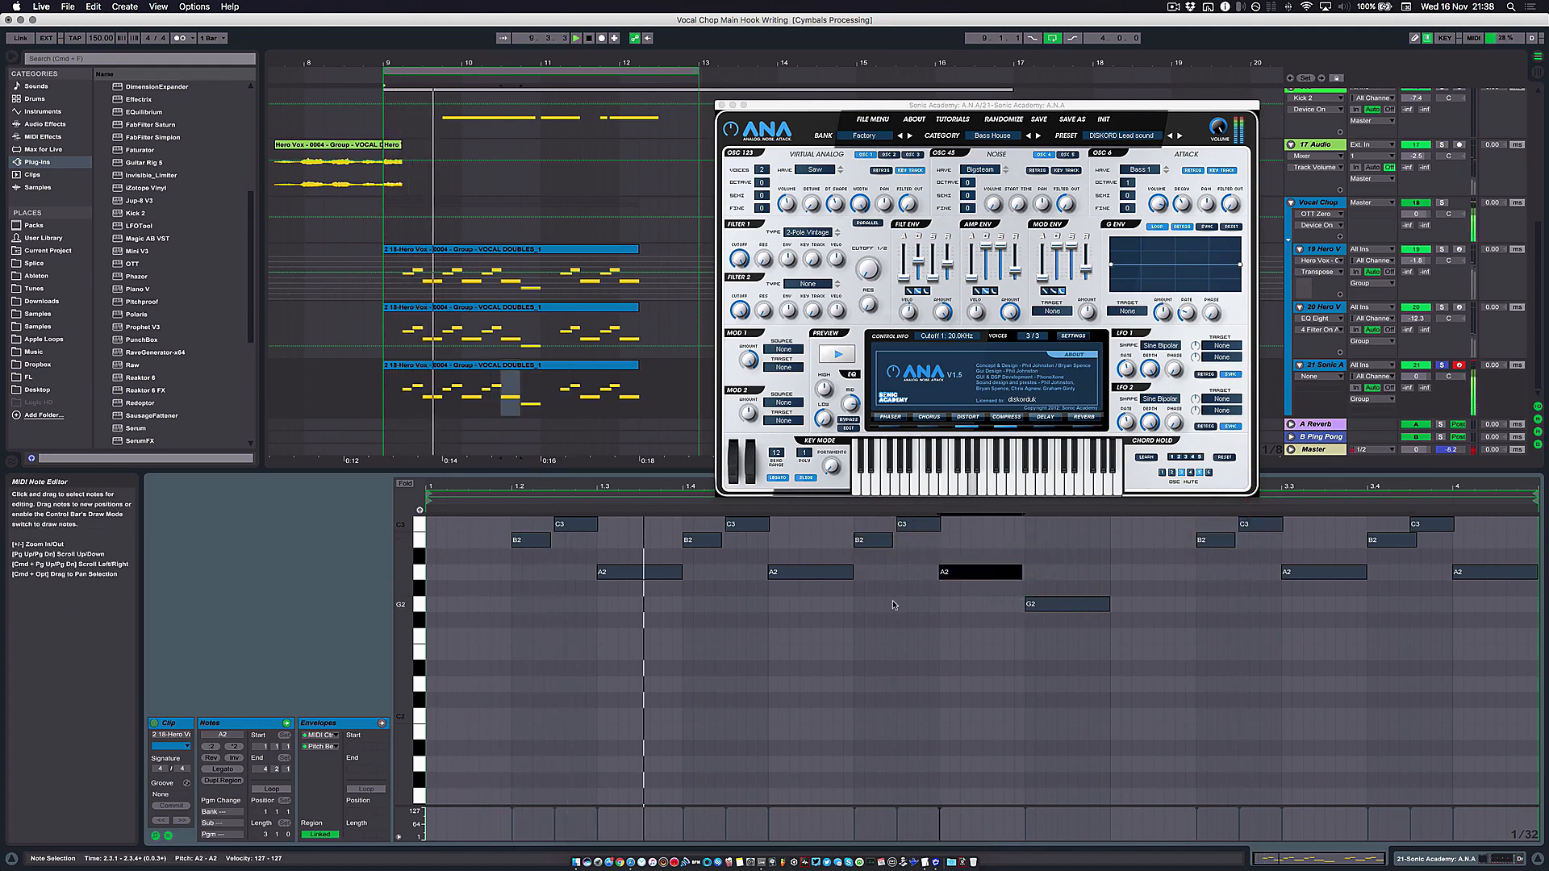
pyautogui.click(593, 525)
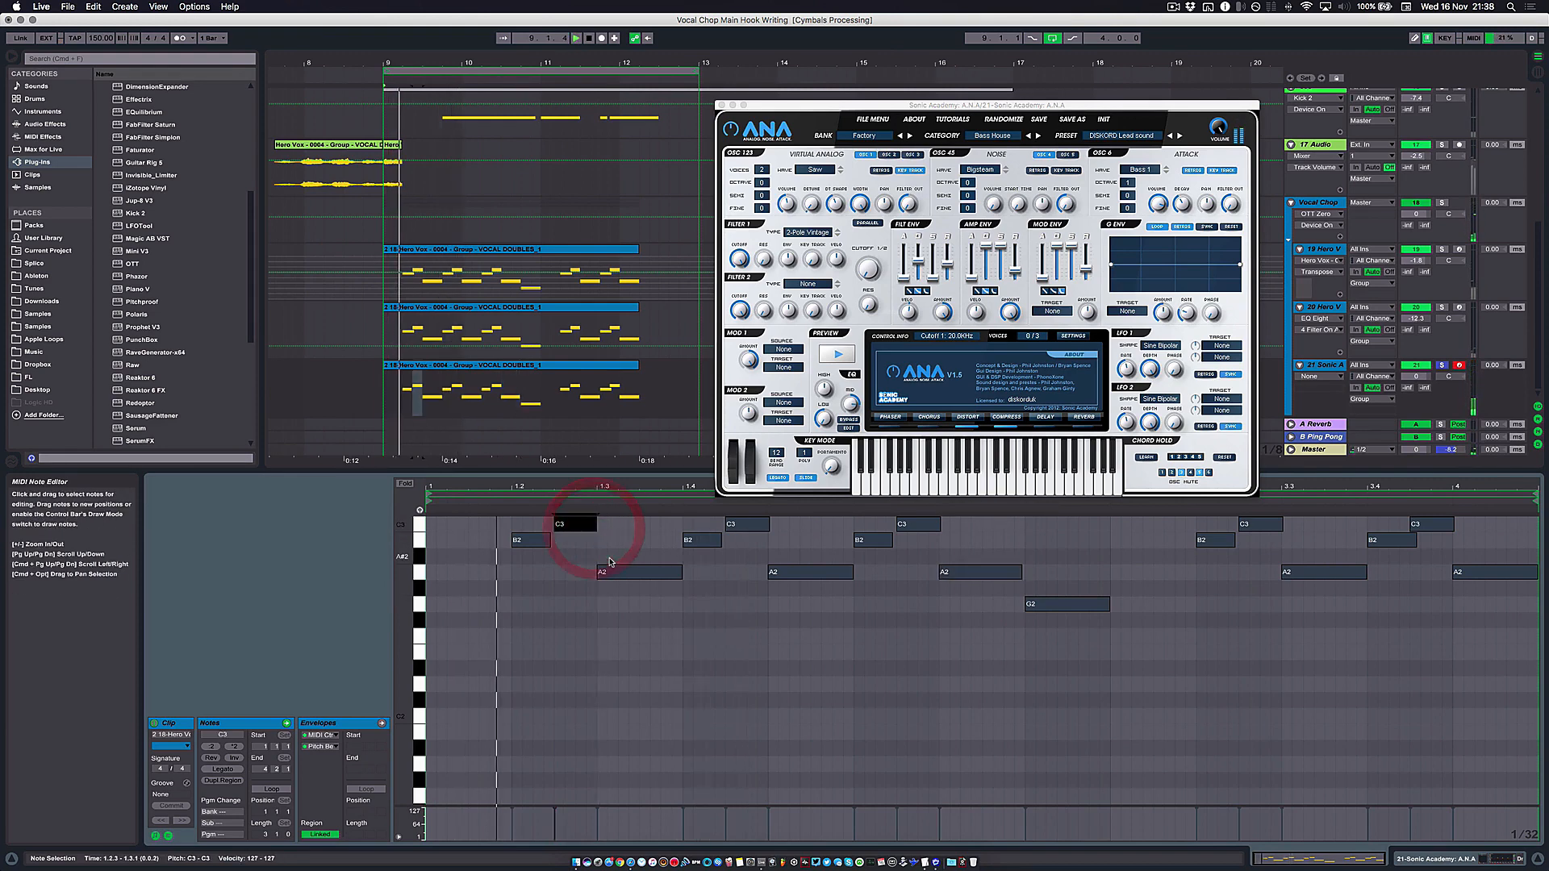
pyautogui.moveTo(765, 525); pyautogui.dragTo(764, 525)
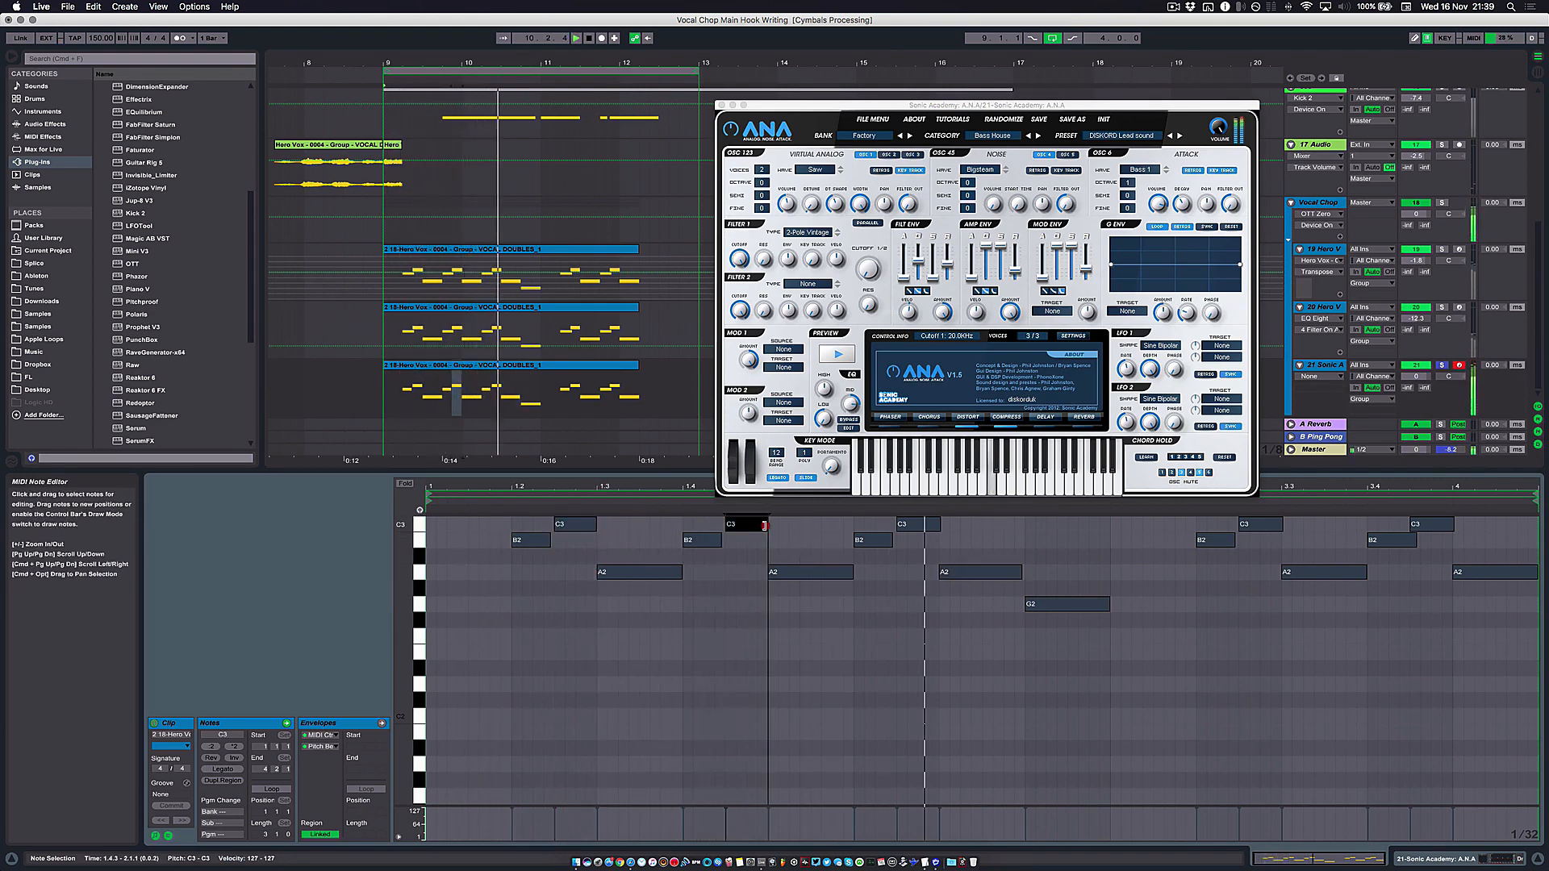
pyautogui.click(928, 525)
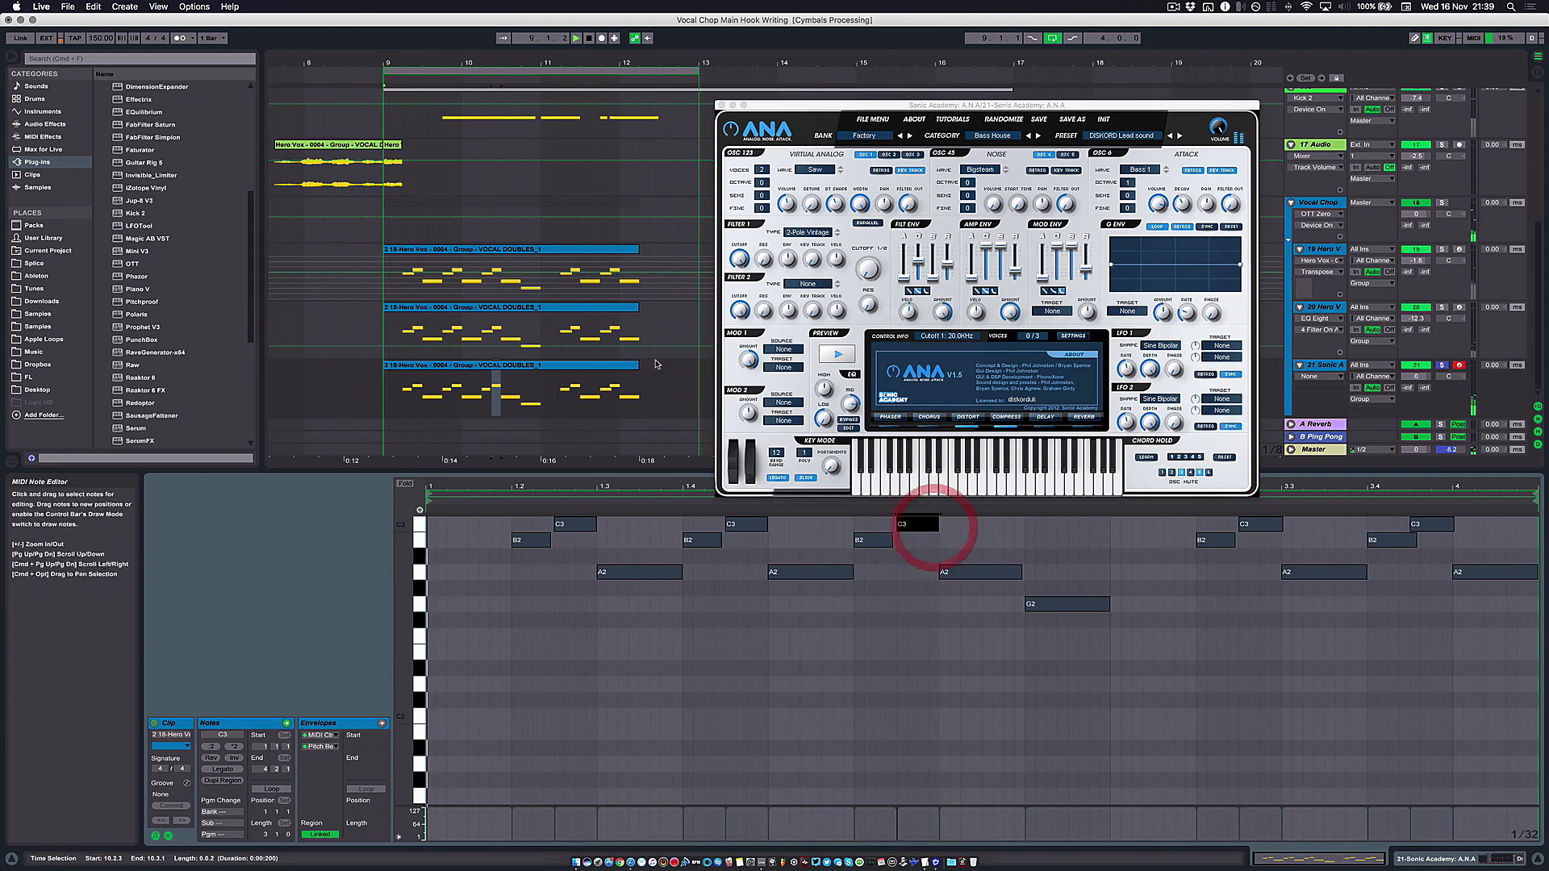
# Step: Divide the A.N.A part into clips spanning bars 9–11 and 11–12, and delete the excess clip material after bar 12
pyautogui.click(455, 366)
pyautogui.moveTo(447, 366); pyautogui.dragTo(682, 381)
pyautogui.press('Delete')
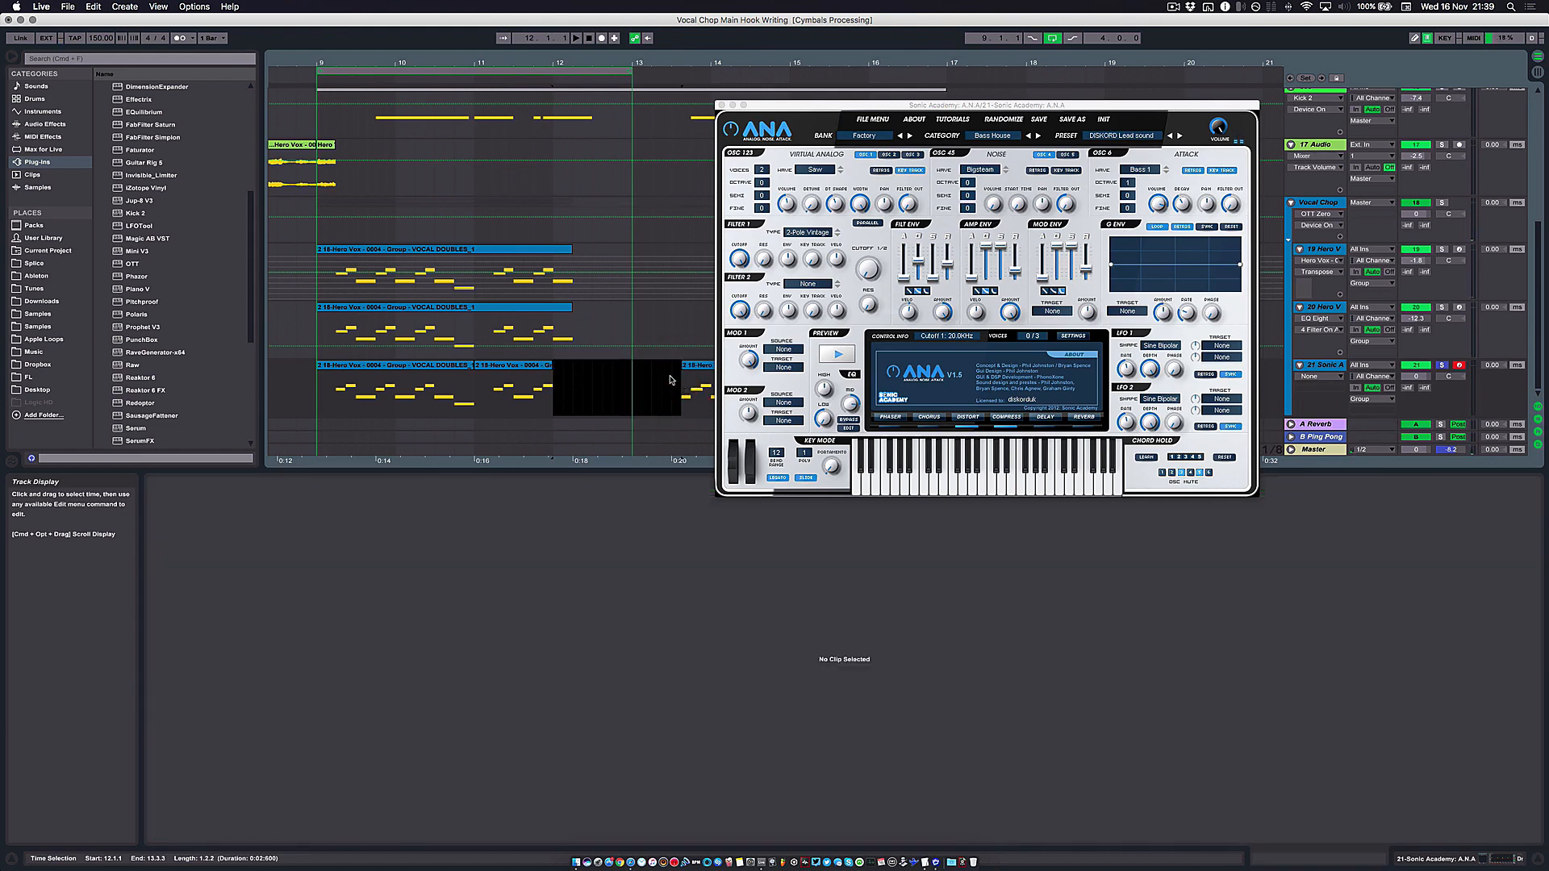
pyautogui.click(695, 369)
pyautogui.press('Delete')
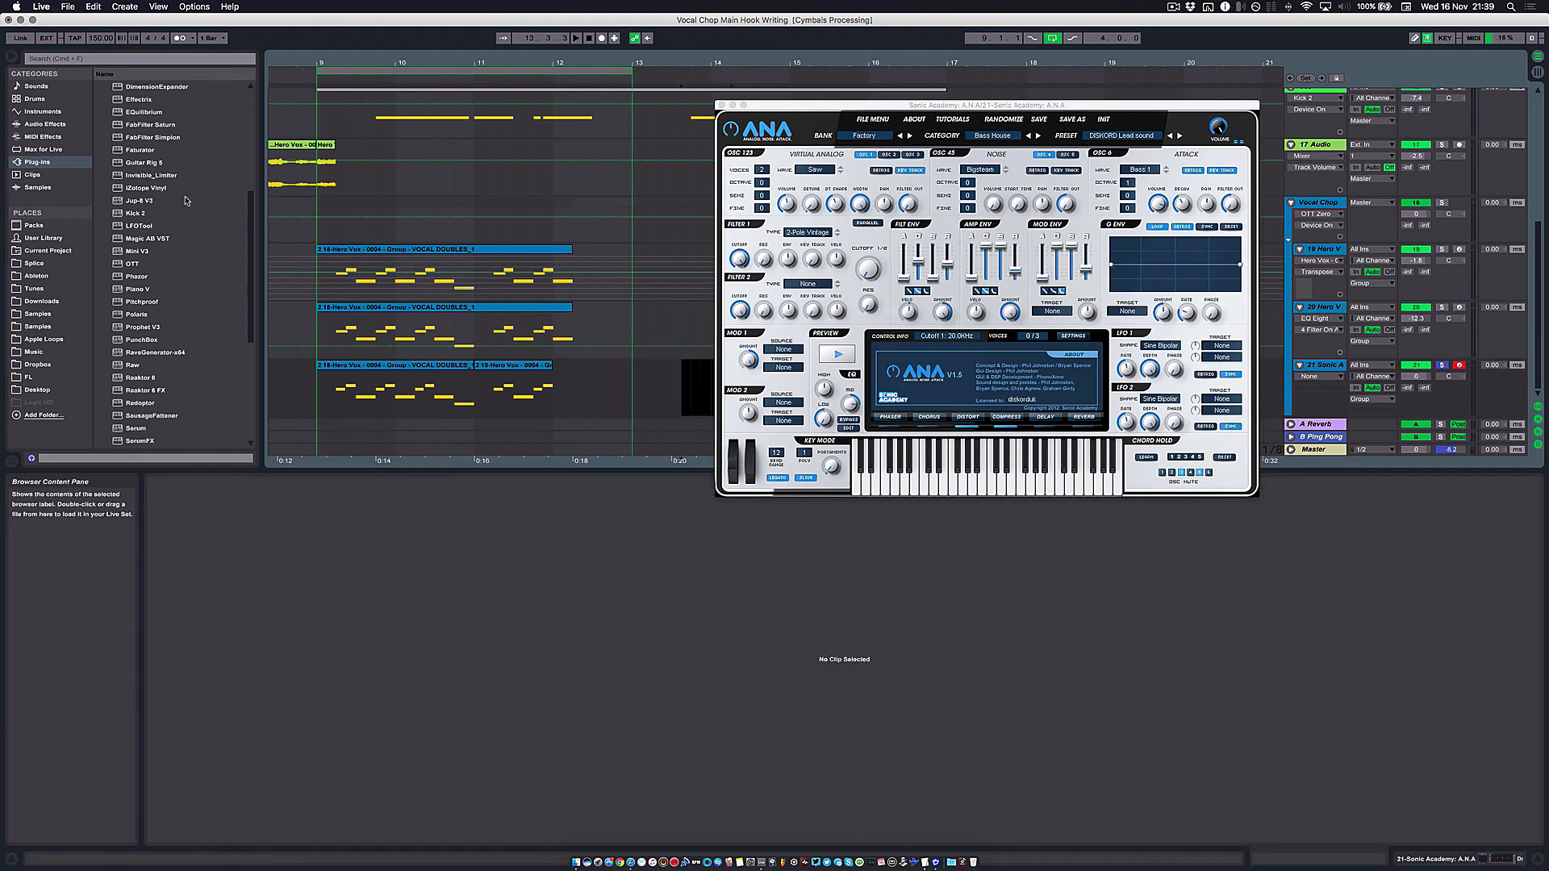
# Step: Transpose all notes in the first A.N.A clip up another octave and play it against the lower second clip
pyautogui.click(347, 365)
pyautogui.press('space')
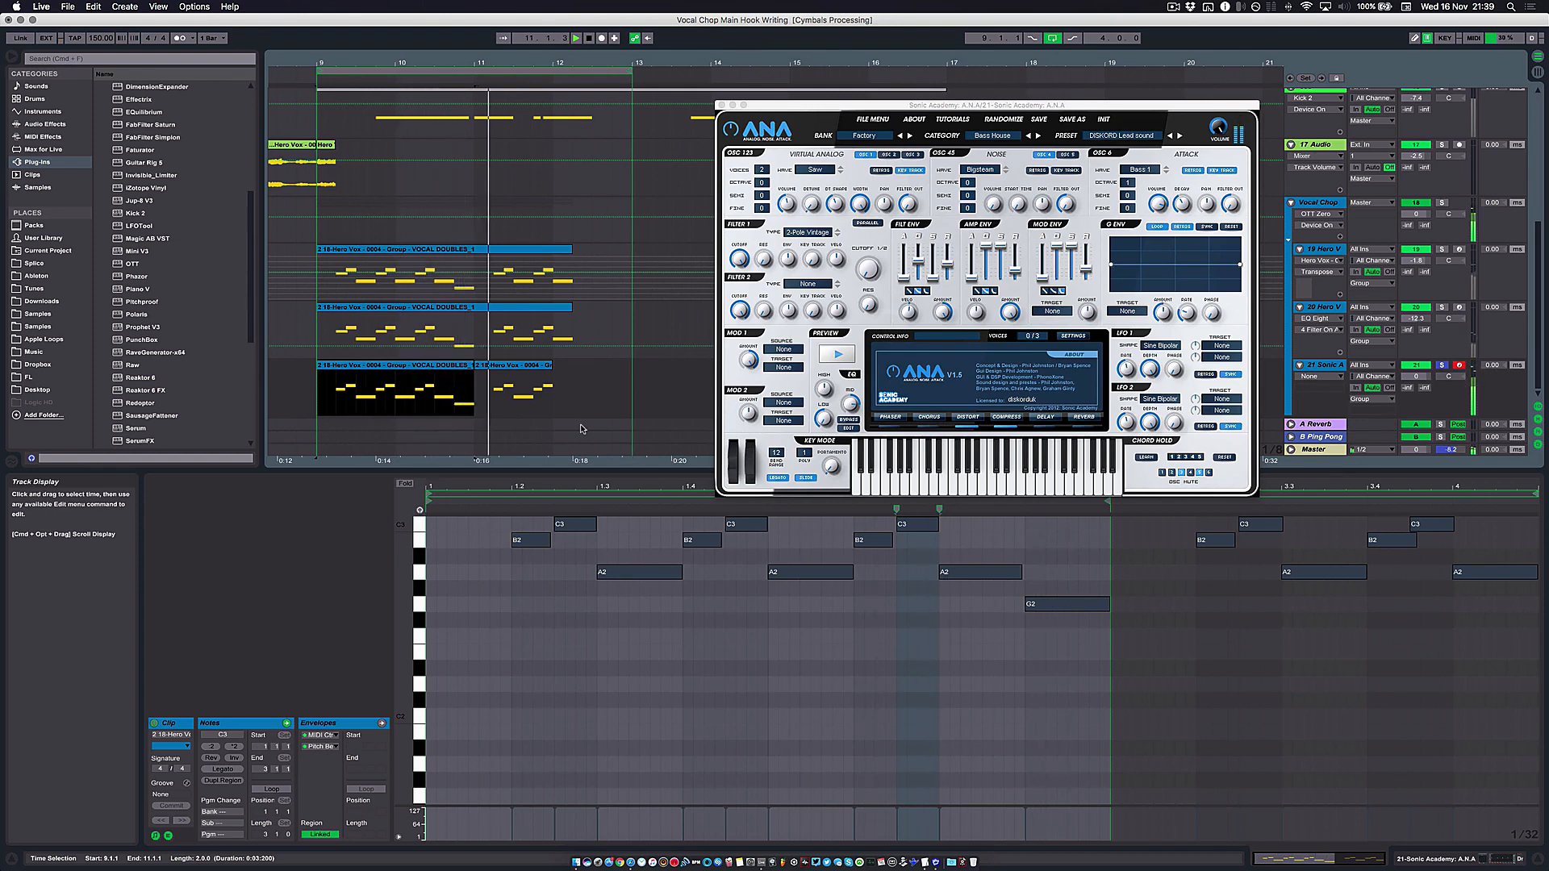
pyautogui.press('space')
pyautogui.click(664, 631)
pyautogui.press('cmd+a')
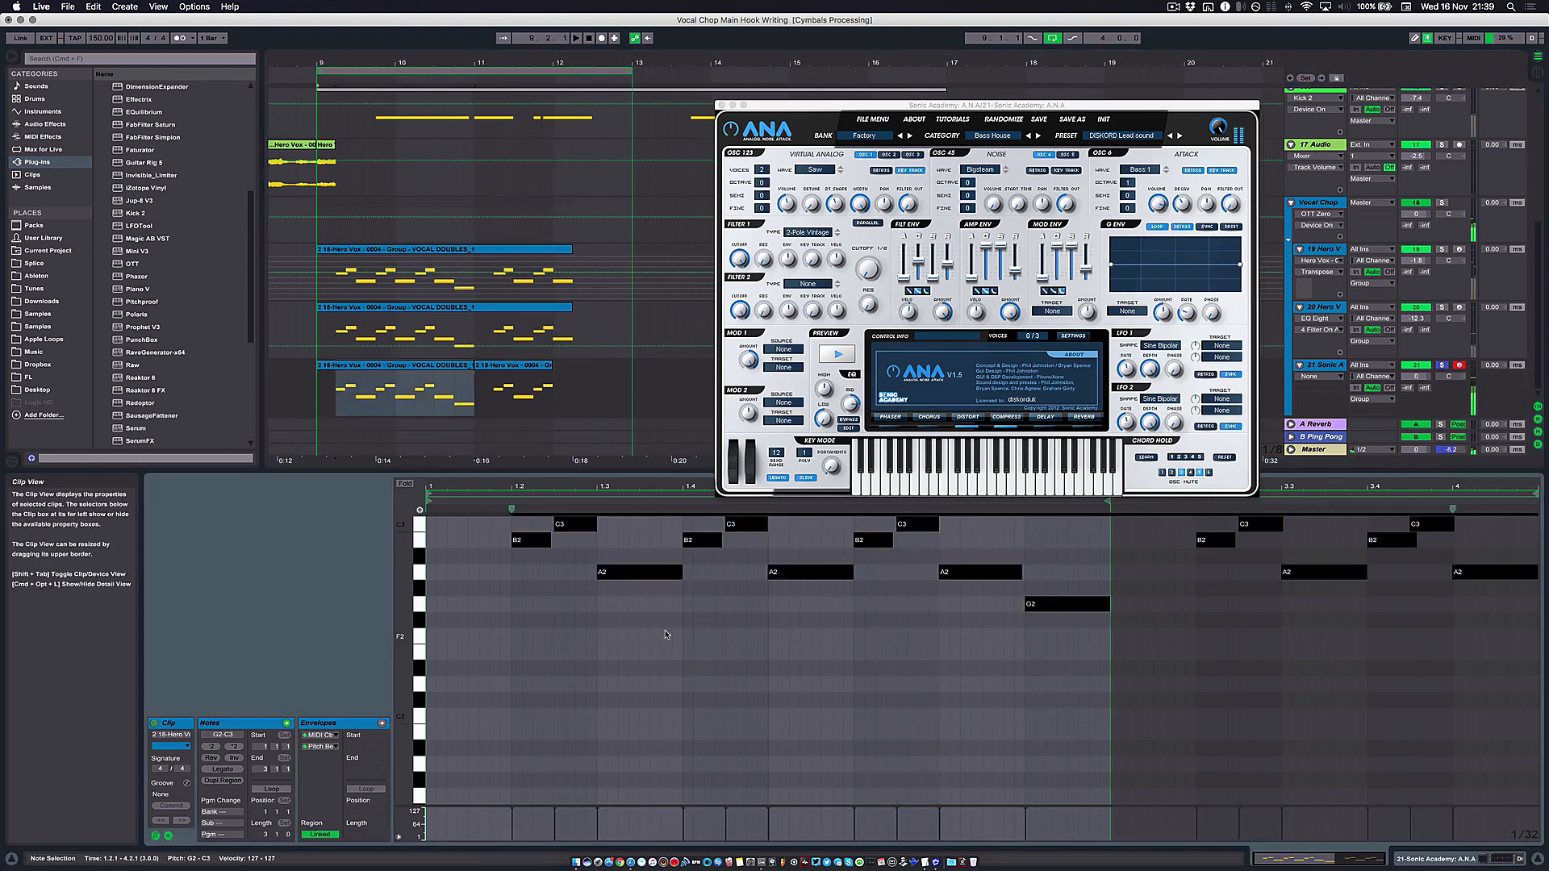
pyautogui.hotkey('shift', 'Up')
pyautogui.press('space')
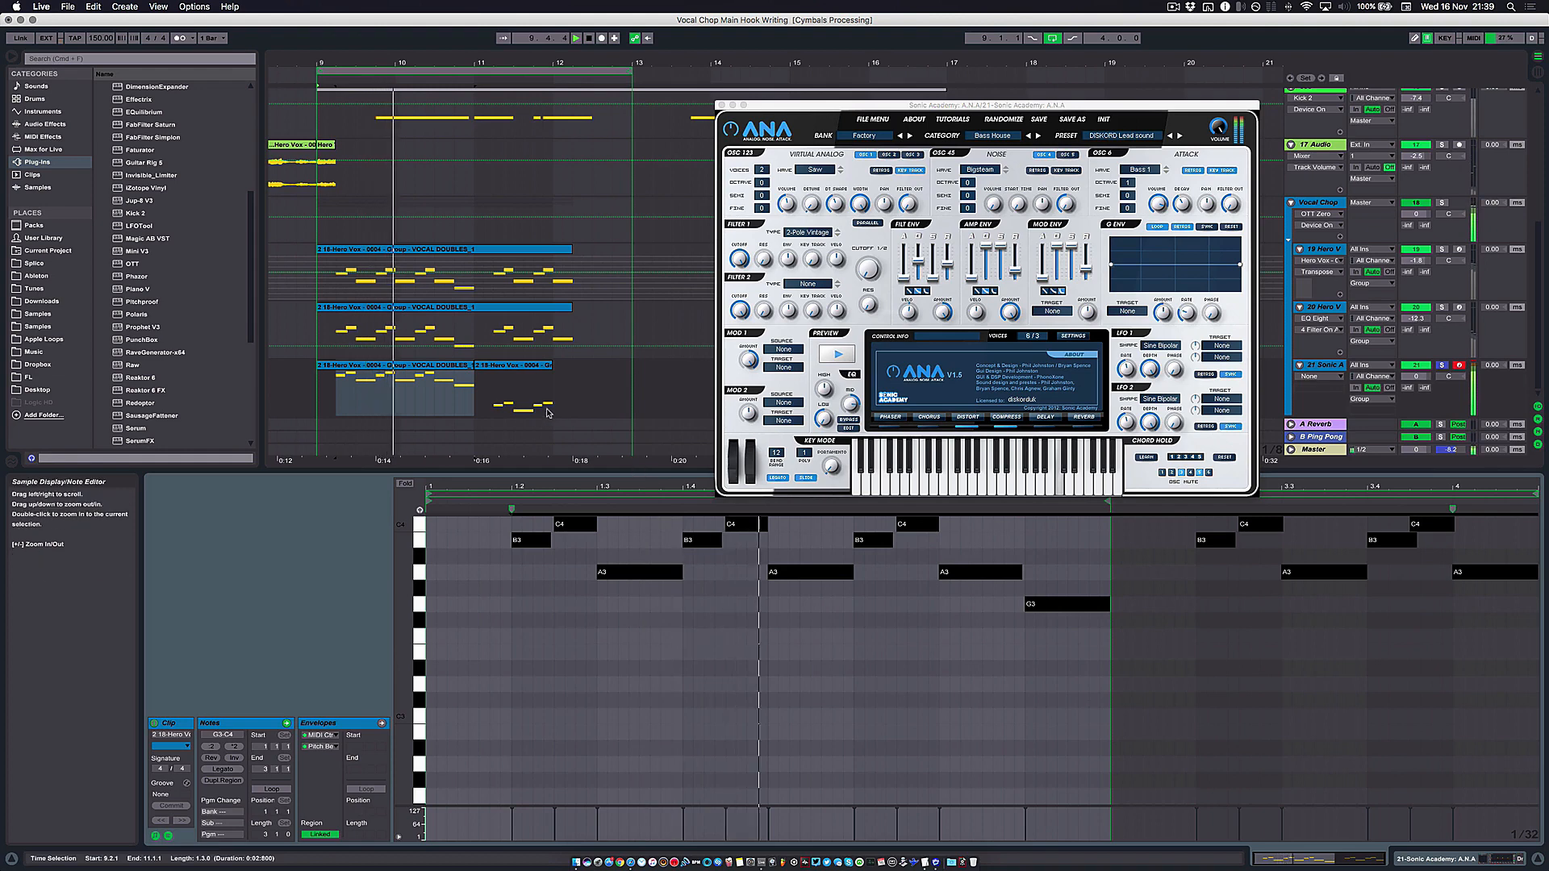
pyautogui.press('space')
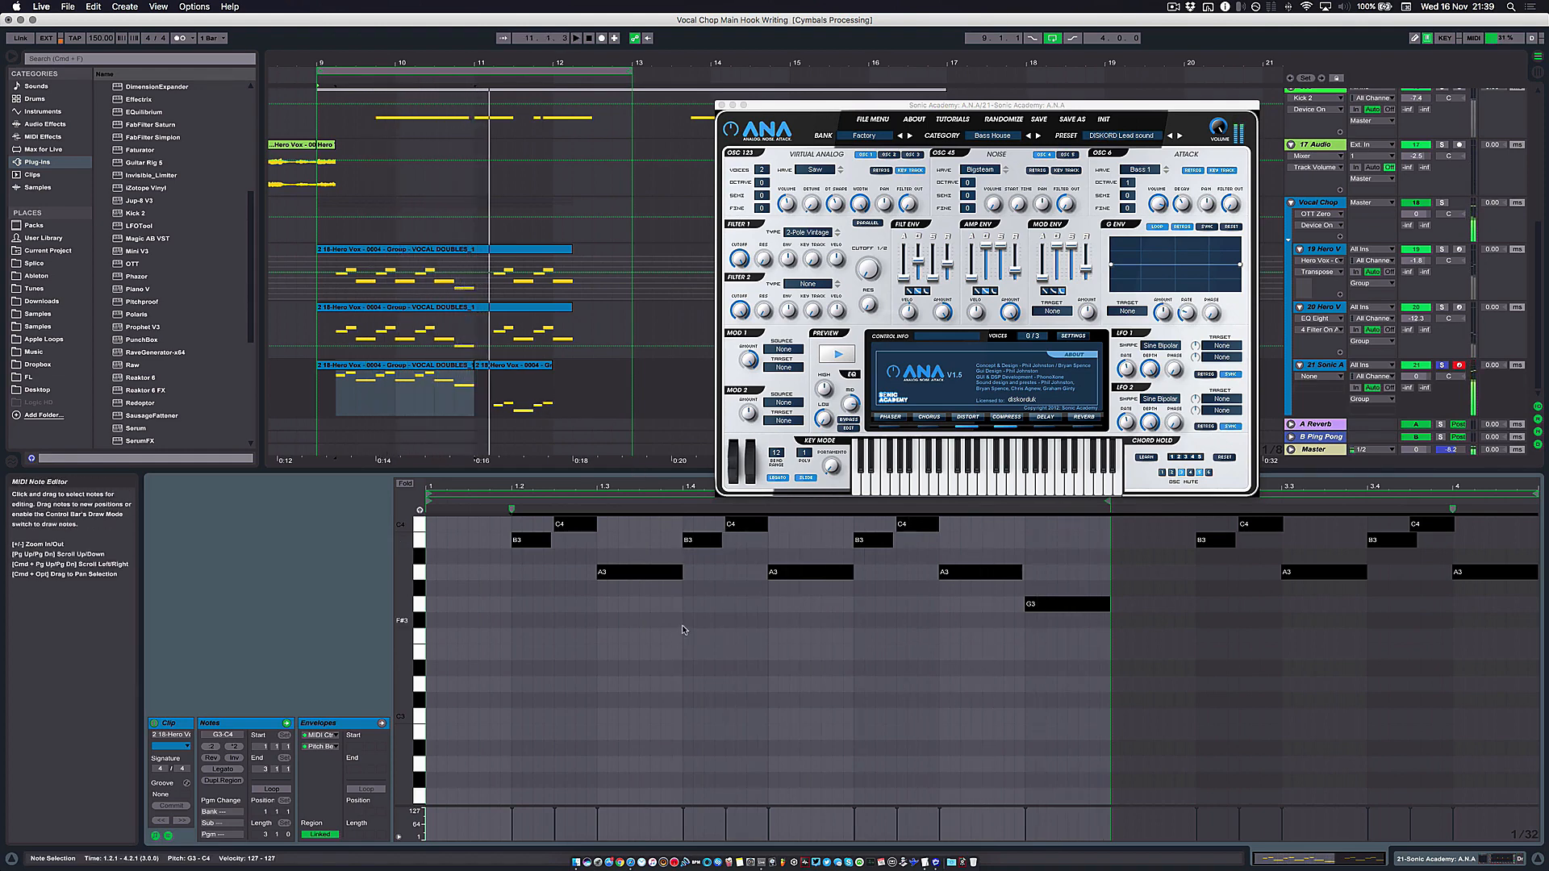
# Step: Replay the raised A.N.A phrase from the start to judge its new octave
pyautogui.press('space')
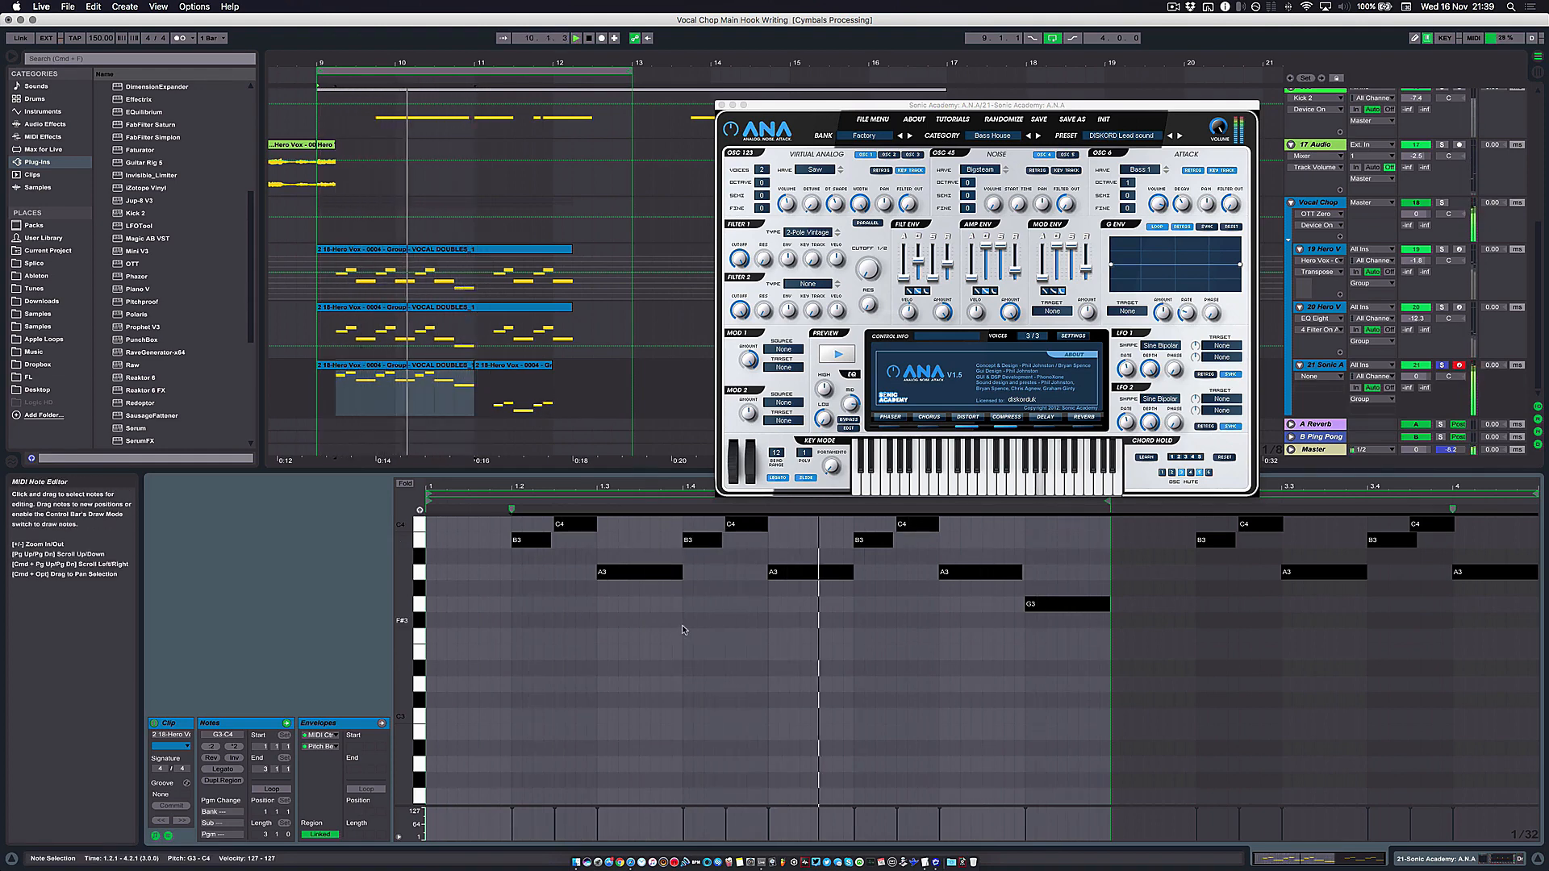
pyautogui.scroll(3, 645, 622)
pyautogui.press('space')
pyautogui.press('space')
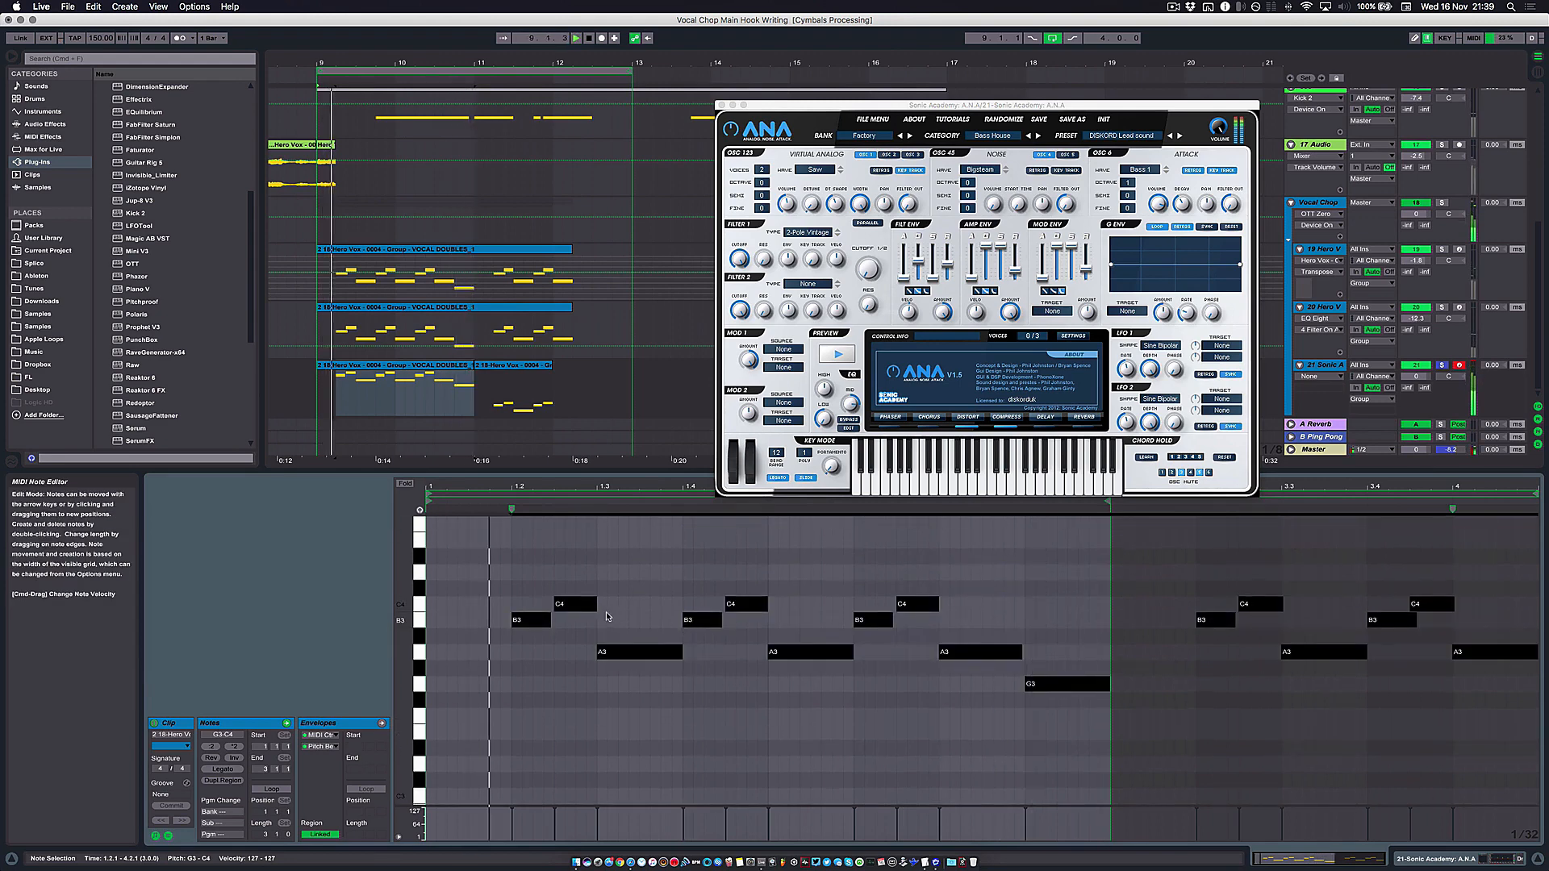
pyautogui.press('space')
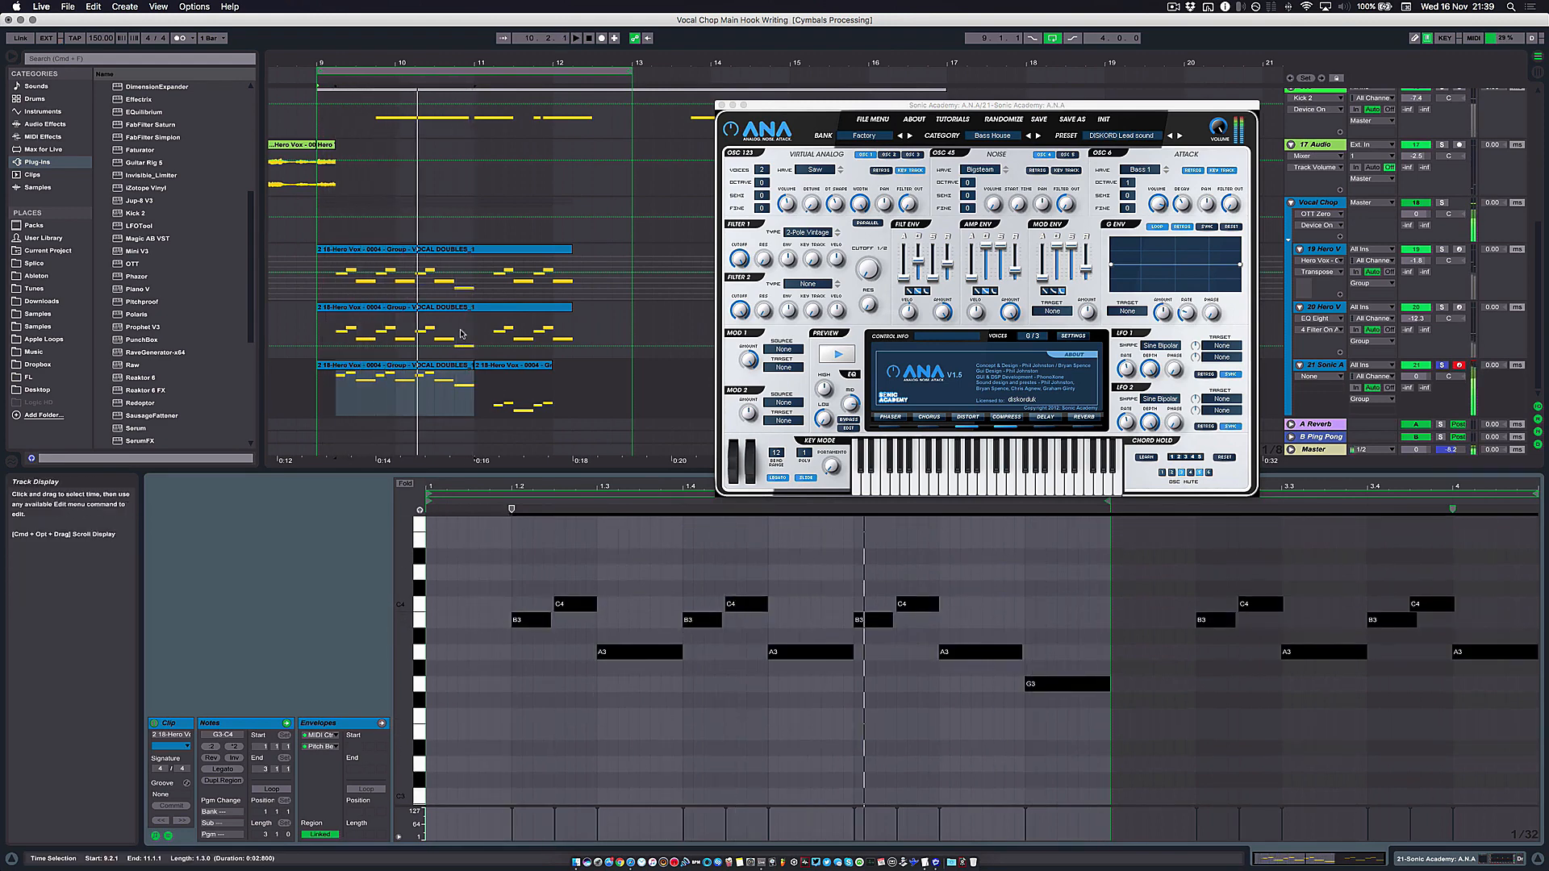
# Step: Inspect the notes of the second Hero Vox clip and solo the upper Hero Vox track together with the A.N.A track
pyautogui.click(461, 333)
pyautogui.scroll(-2, 651, 712)
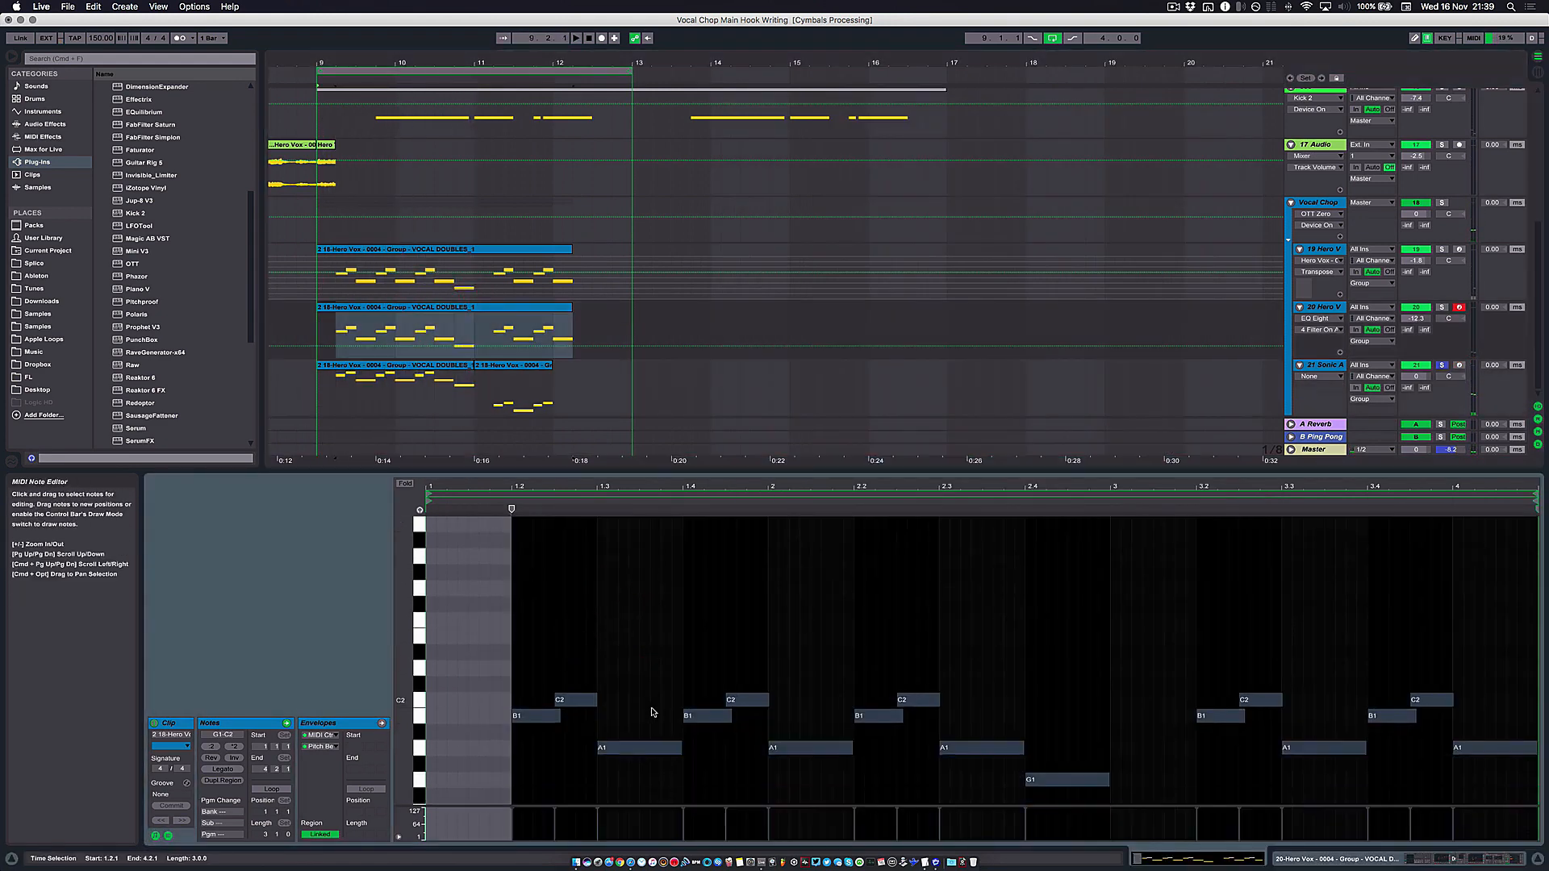
pyautogui.click(652, 713)
pyautogui.press('space')
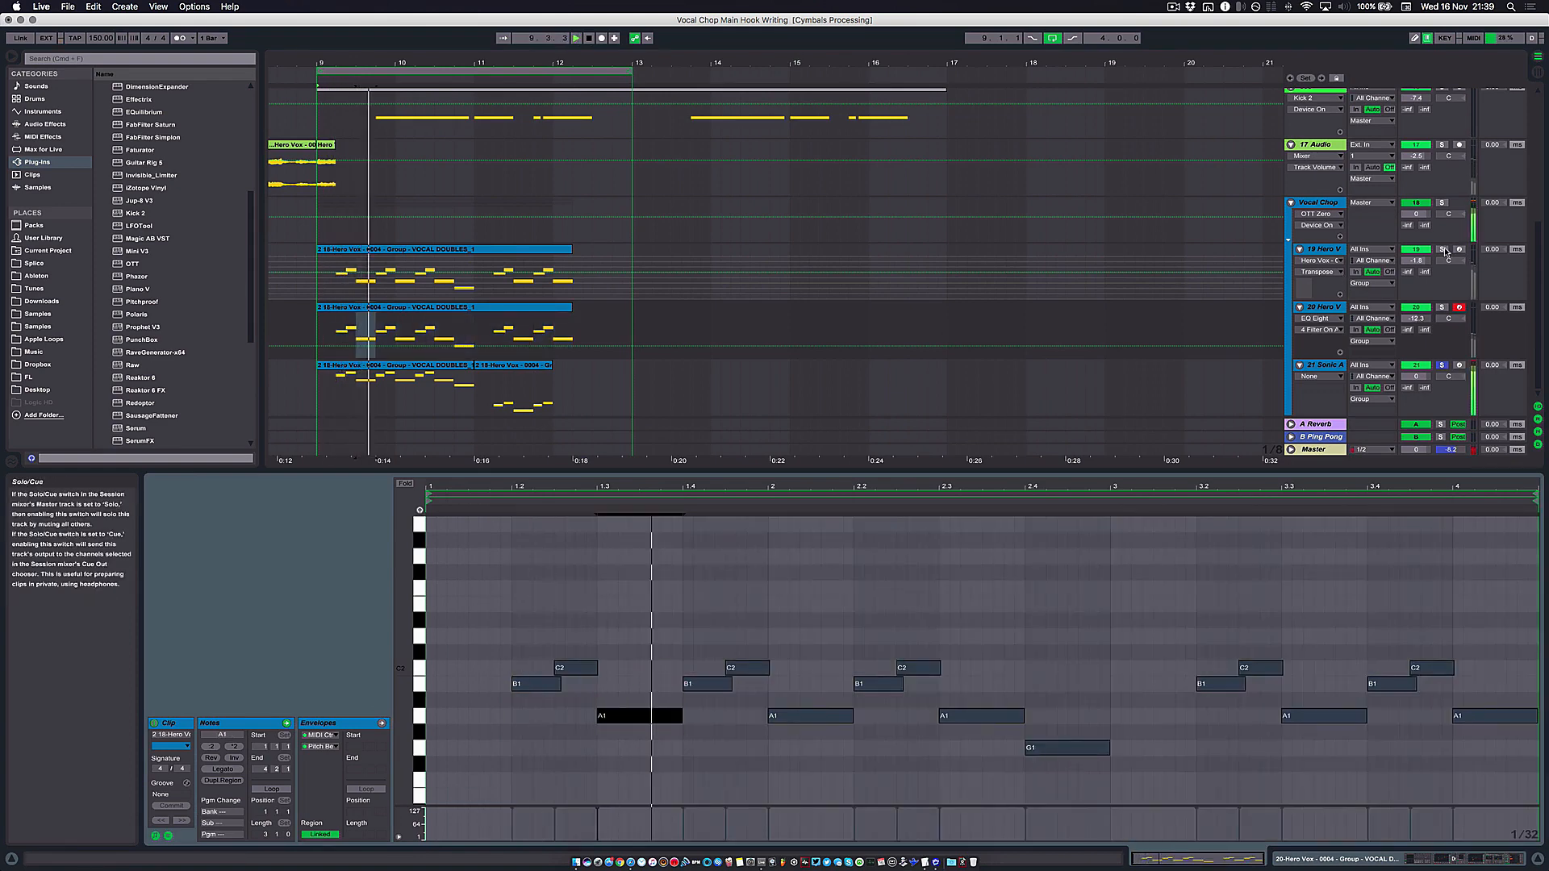
pyautogui.keyDown('super'); pyautogui.click(1442, 250); pyautogui.keyUp('super')
pyautogui.press('space')
# Step: Consolidate the two A.N.A clips spanning bars 9 to 12 into a single clip
pyautogui.click(436, 366)
pyautogui.keyDown('shift'); pyautogui.click(526, 366); pyautogui.keyUp('shift')
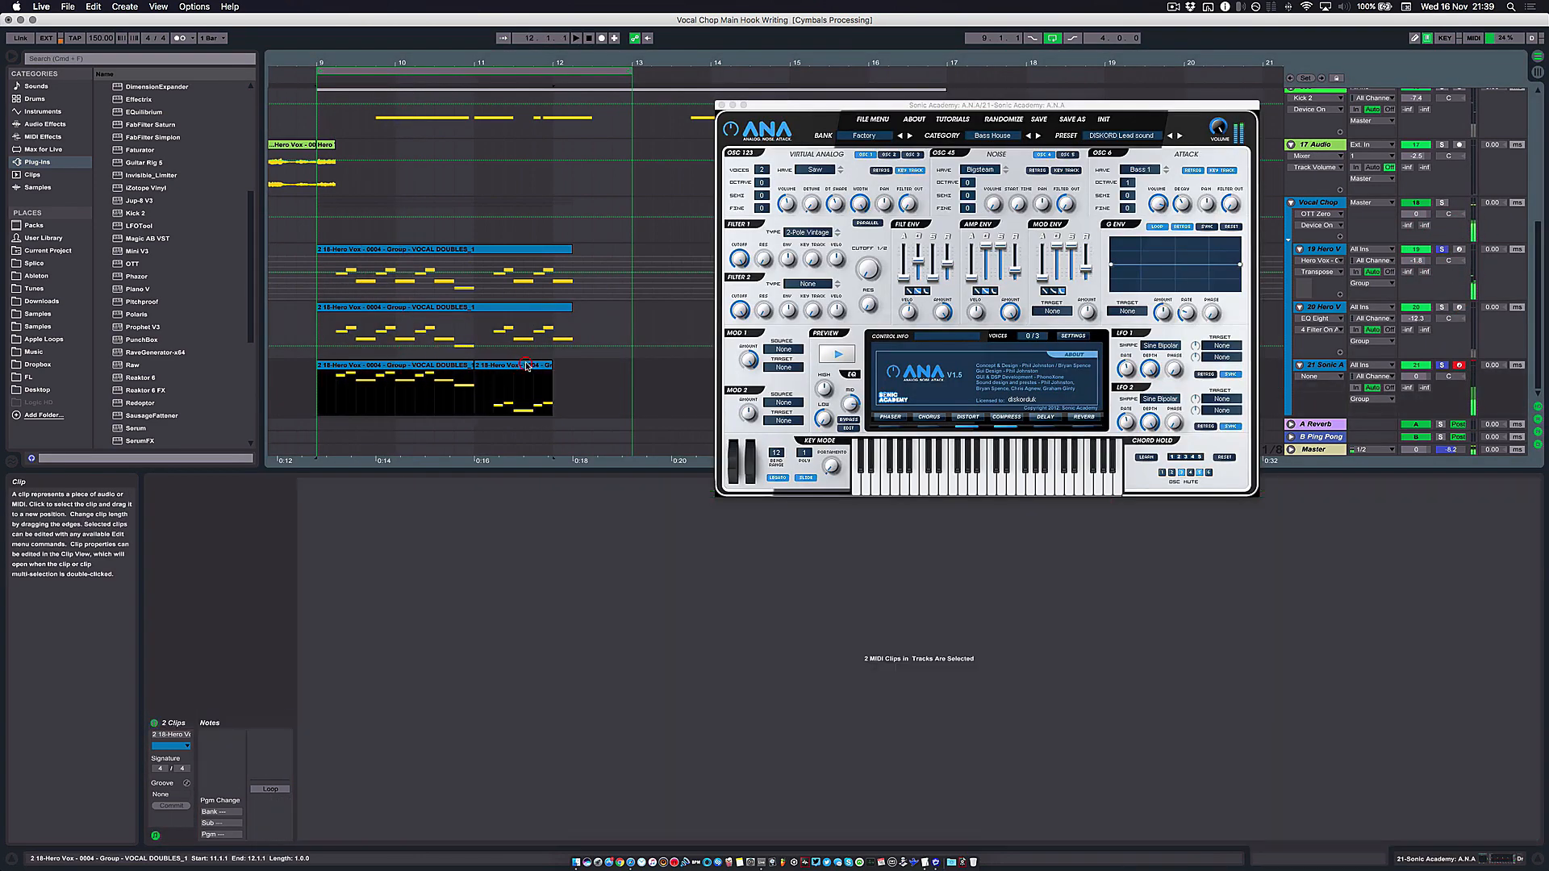
pyautogui.press('super+j')
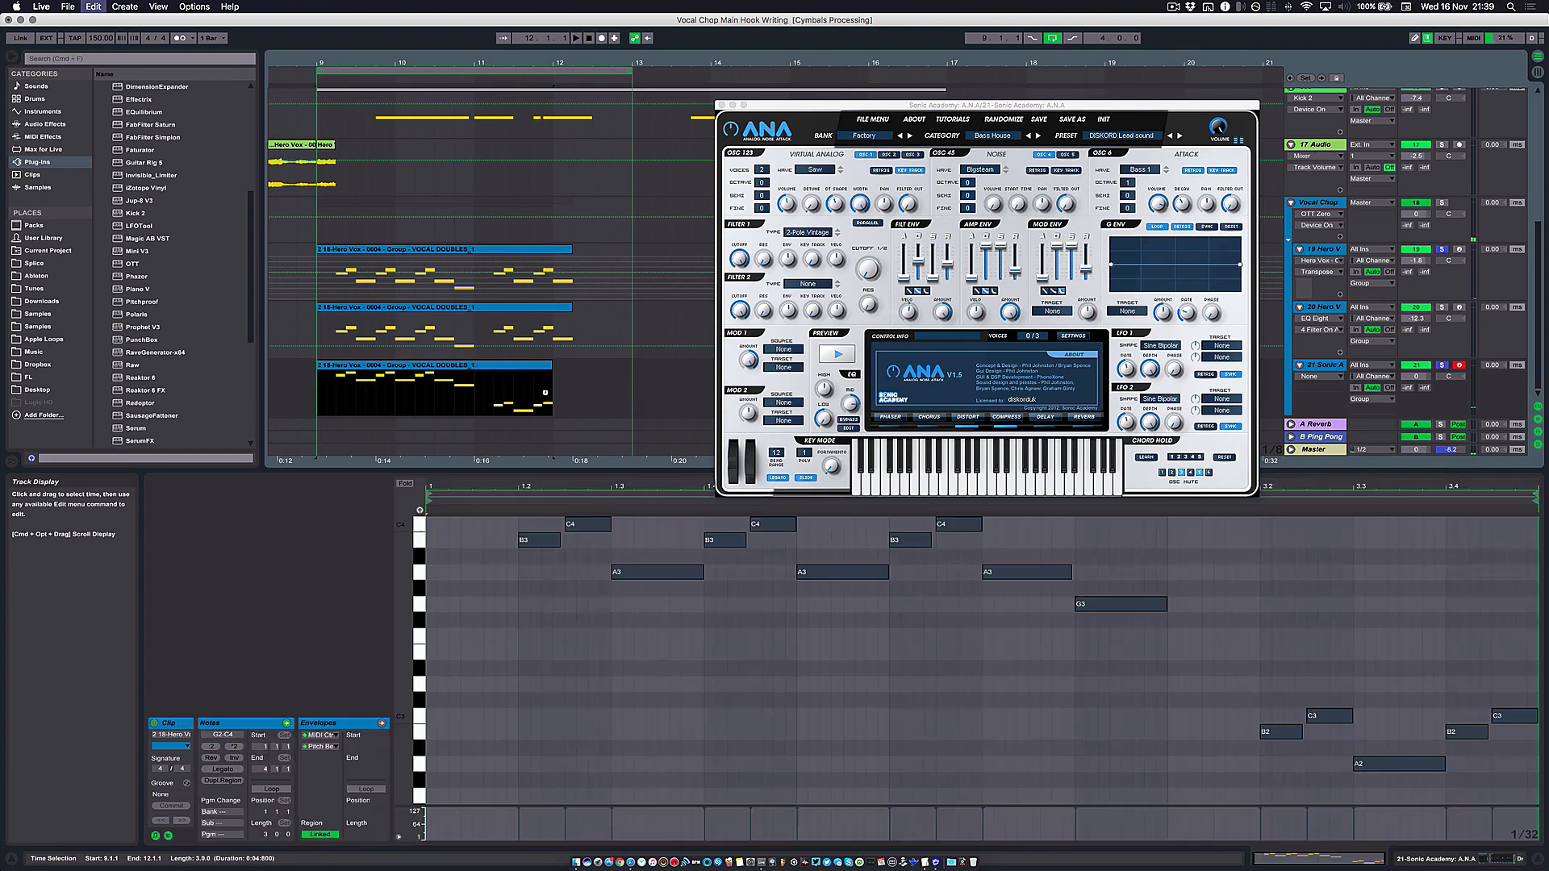
# Step: Transpose all notes of the joined A.N.A clip down three semitones during playback to match the vocal chops' key
pyautogui.click(668, 647)
pyautogui.press('super+a')
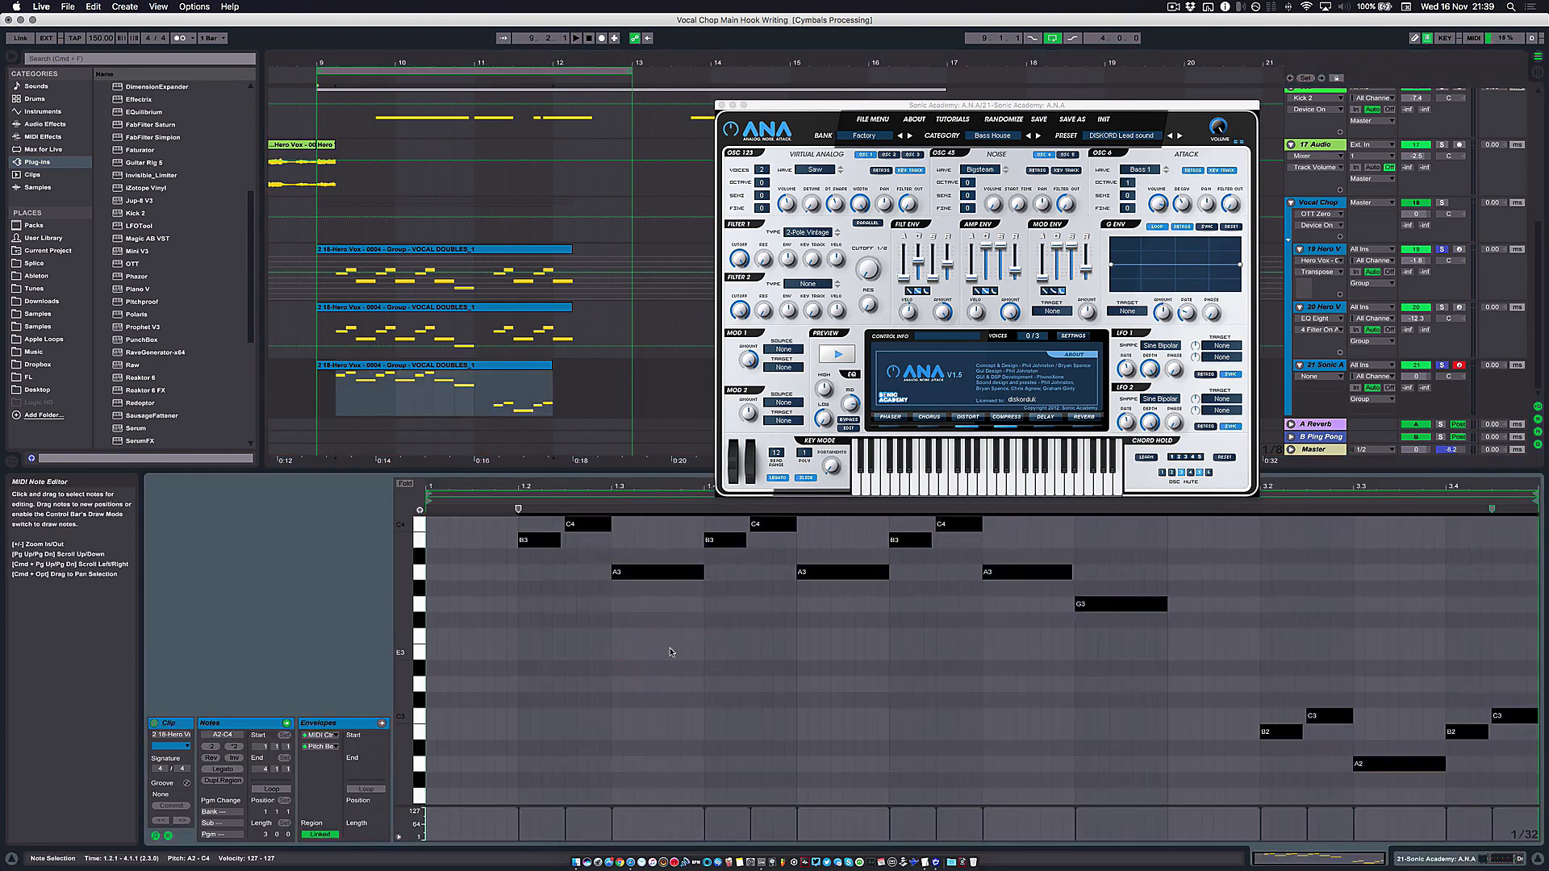
pyautogui.press('Down')
pyautogui.press('space')
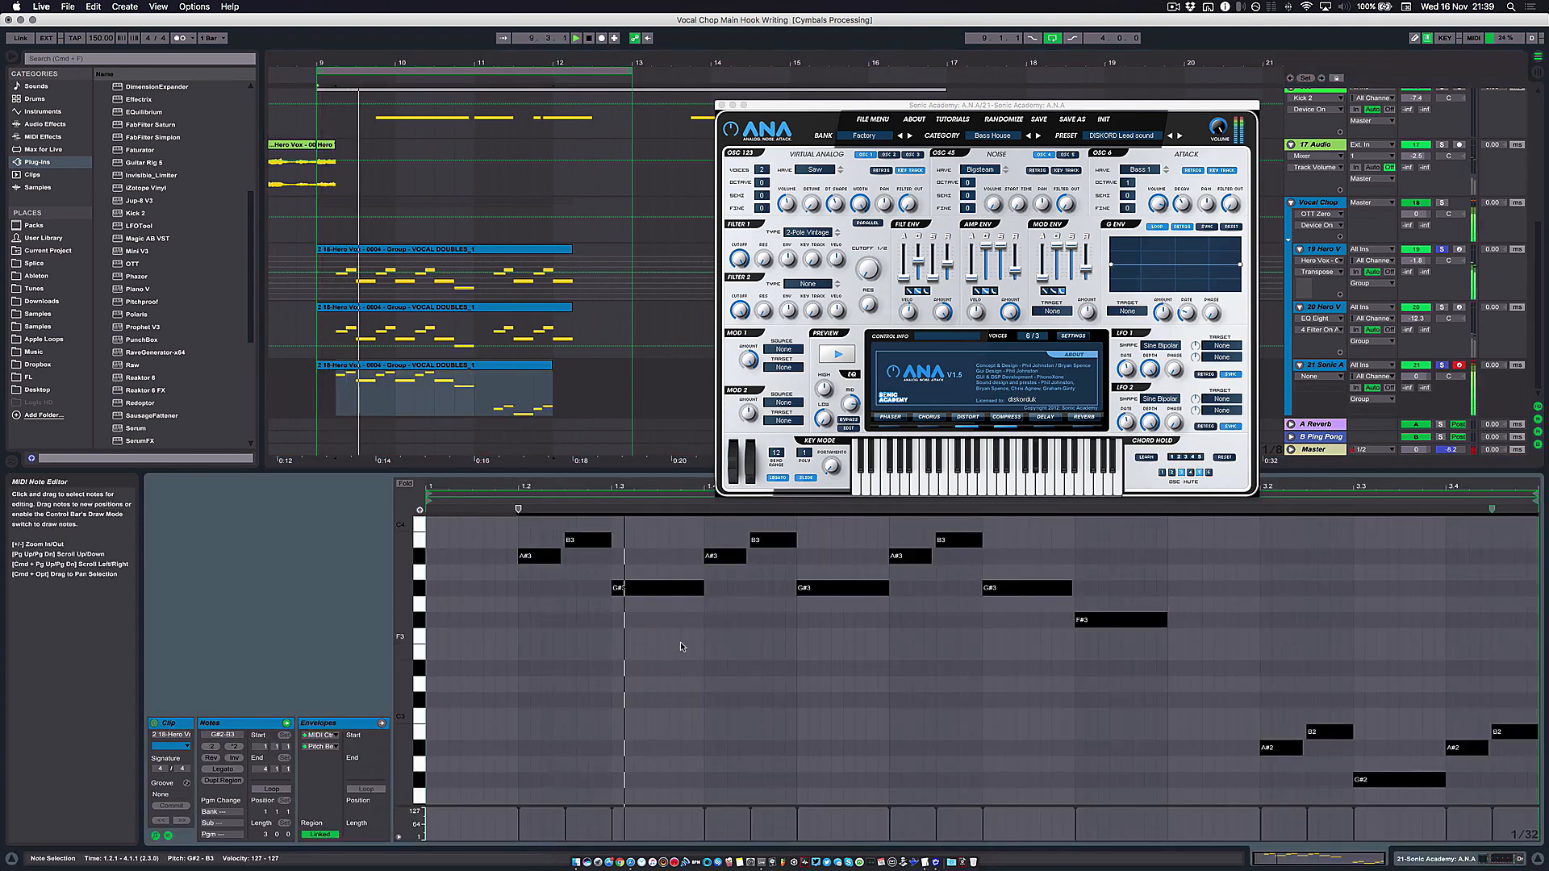
pyautogui.press('Up')
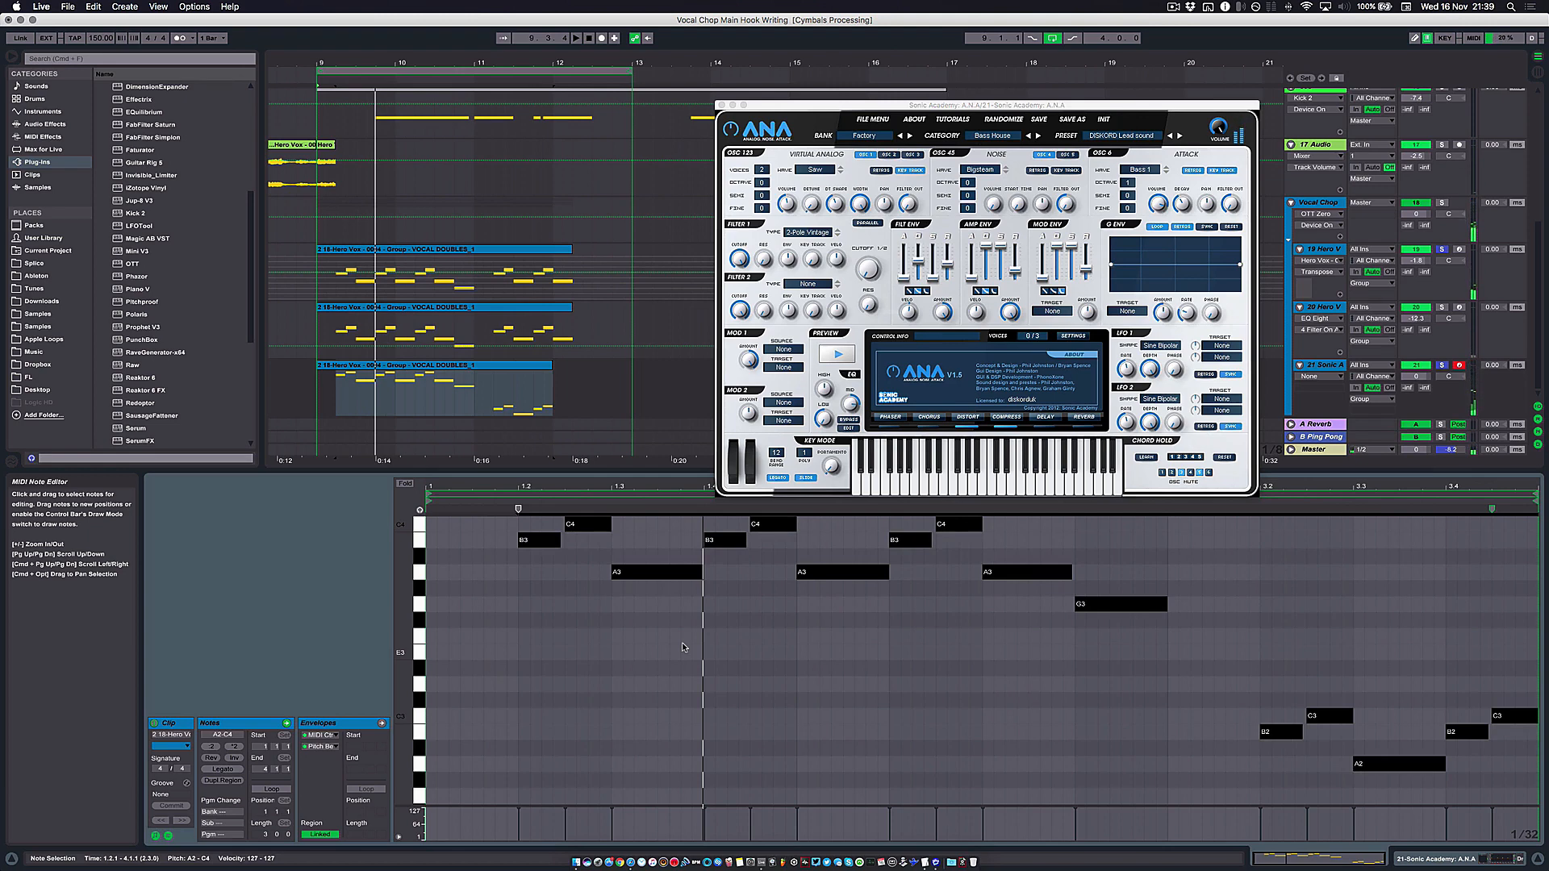
pyautogui.press('Up')
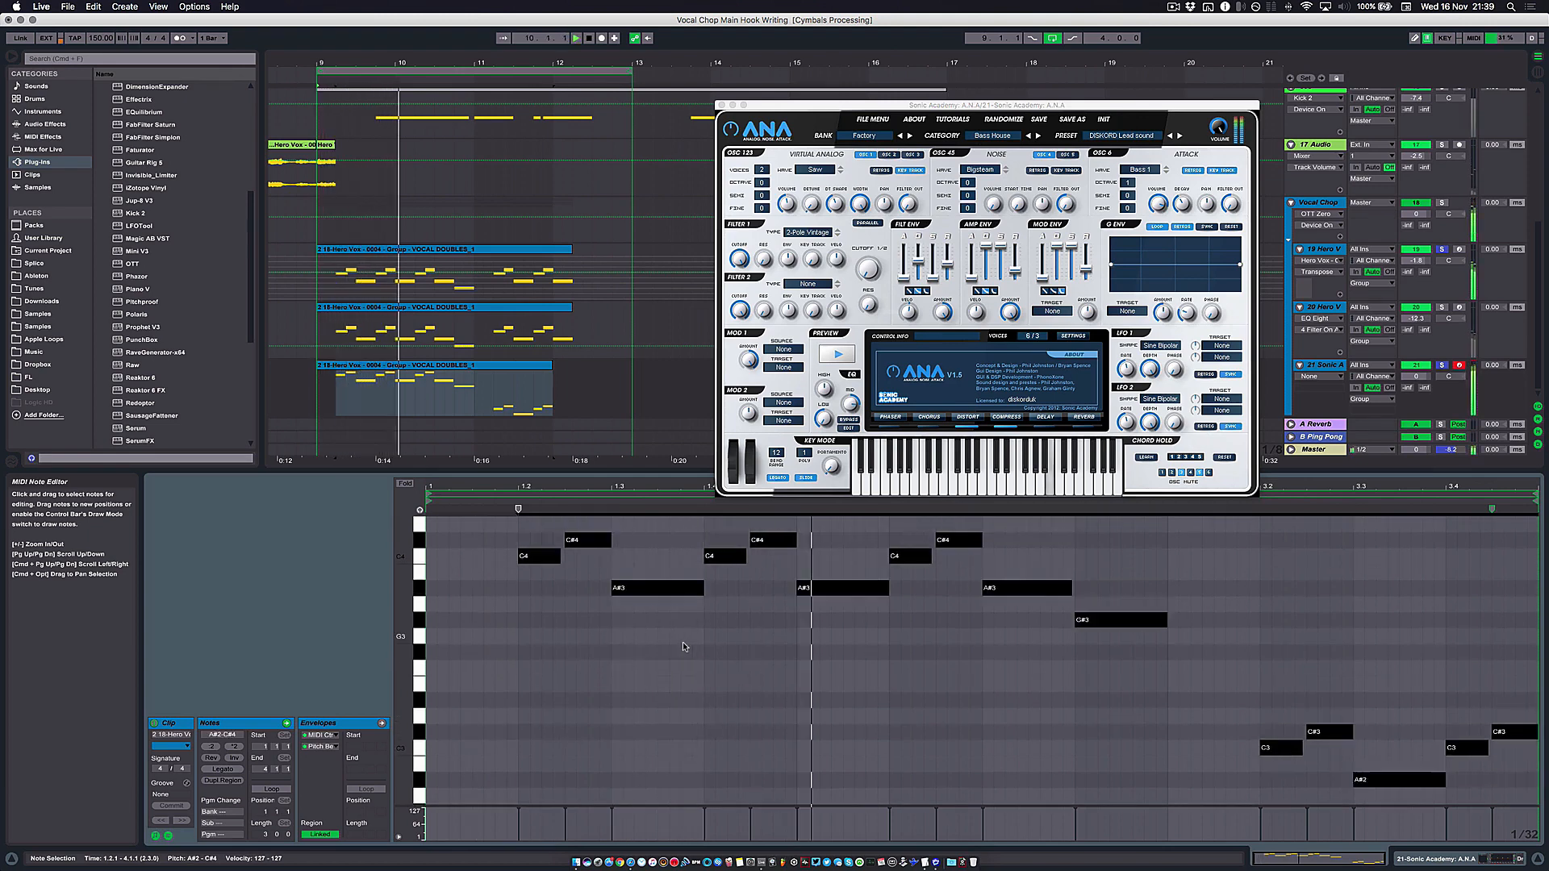
pyautogui.press('Down')
pyautogui.press('Down')
pyautogui.press('Down')
pyautogui.press('Down')
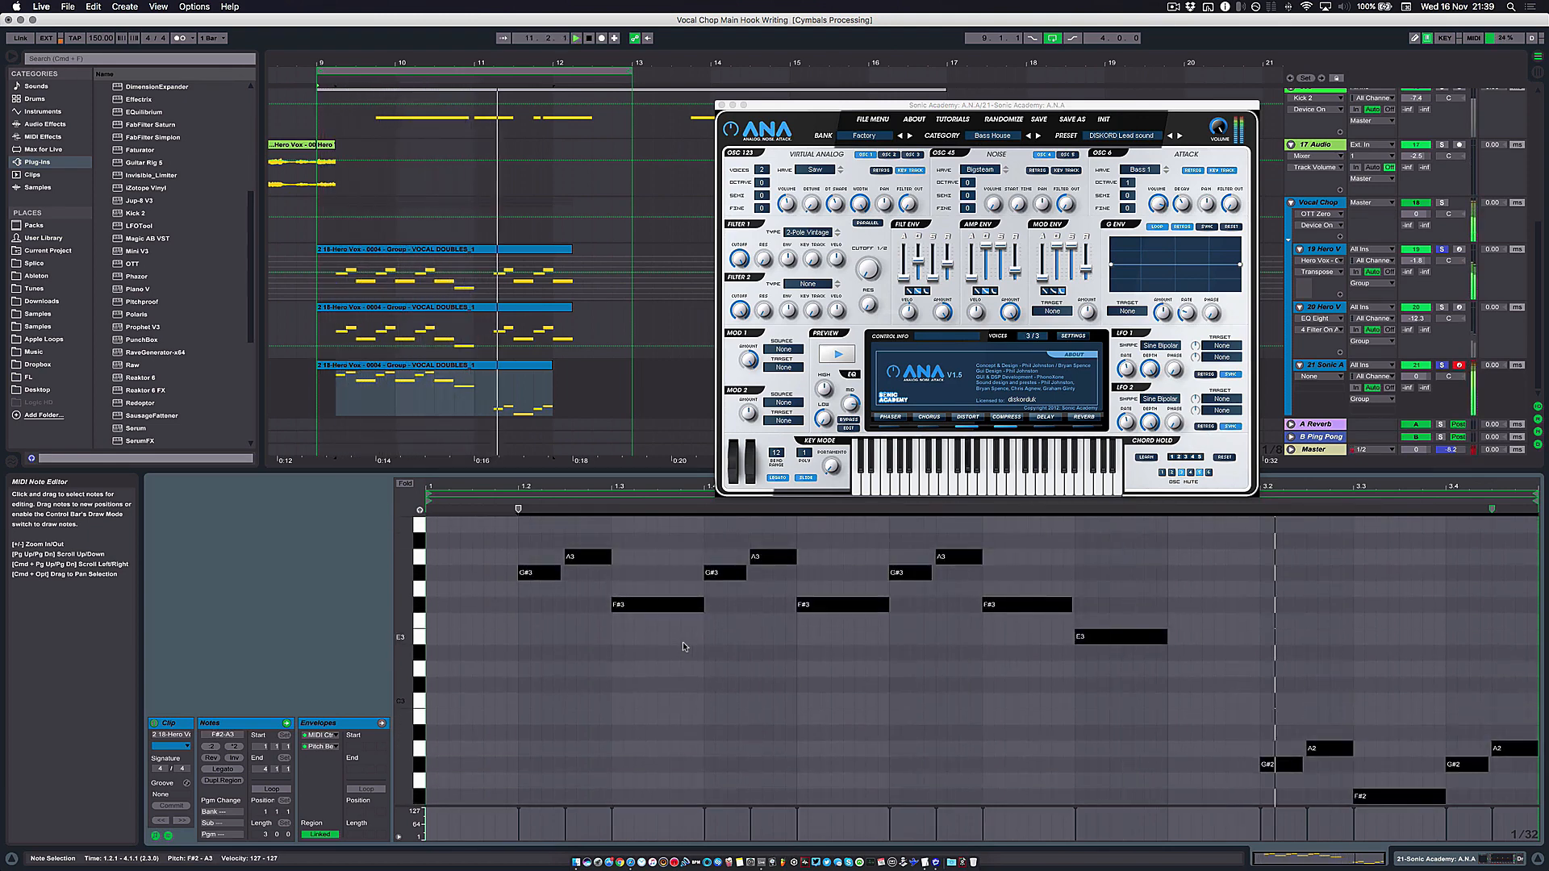
# Step: Raise the low closing notes of the A.N.A clip, from 3.2 onward, by one octave to F#3–A3
pyautogui.click(931, 711)
pyautogui.moveTo(1277, 682); pyautogui.dragTo(1543, 856)
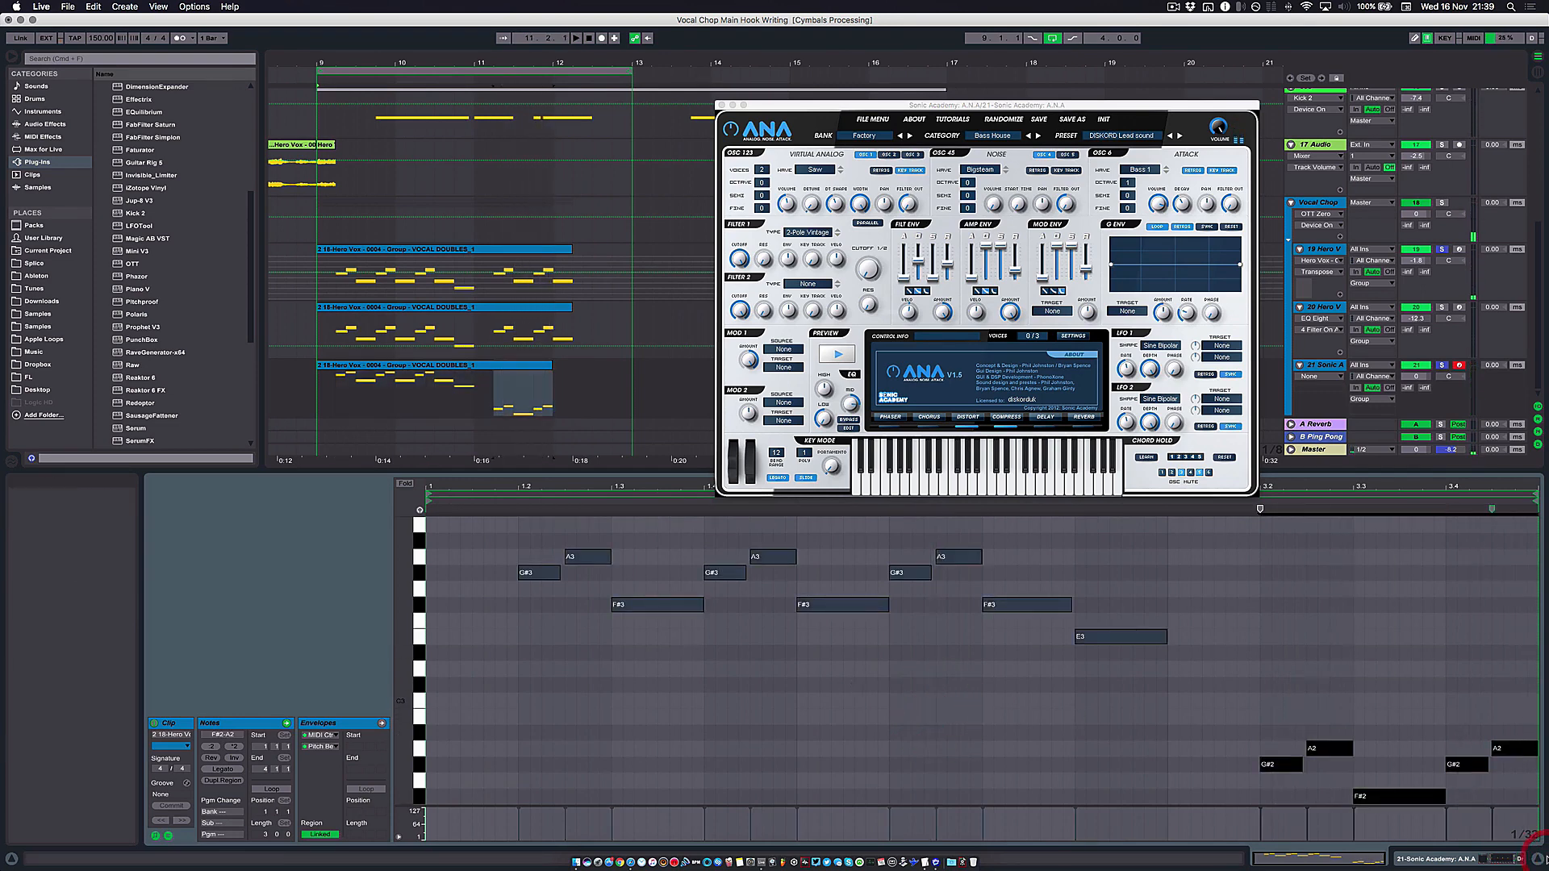
pyautogui.press('Up')
pyautogui.press('Up')
pyautogui.press('Up')
pyautogui.press('Up')
pyautogui.press('Up')
pyautogui.press('Up')
pyautogui.press('Up')
pyautogui.press('Up')
pyautogui.press('Up')
pyautogui.press('Up')
pyautogui.press('Up')
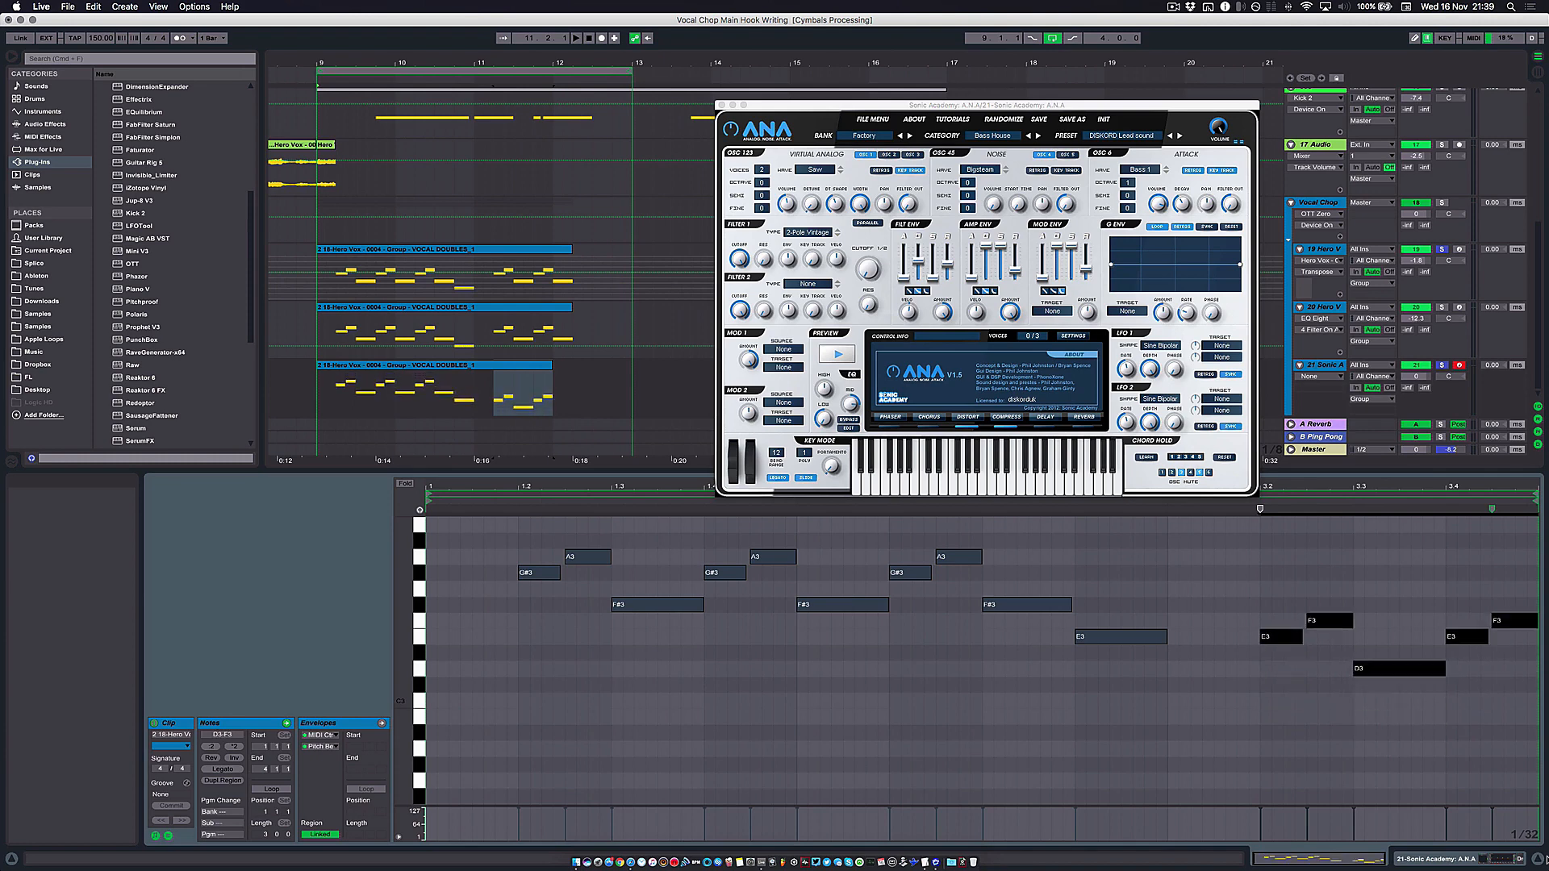
pyautogui.press('Up')
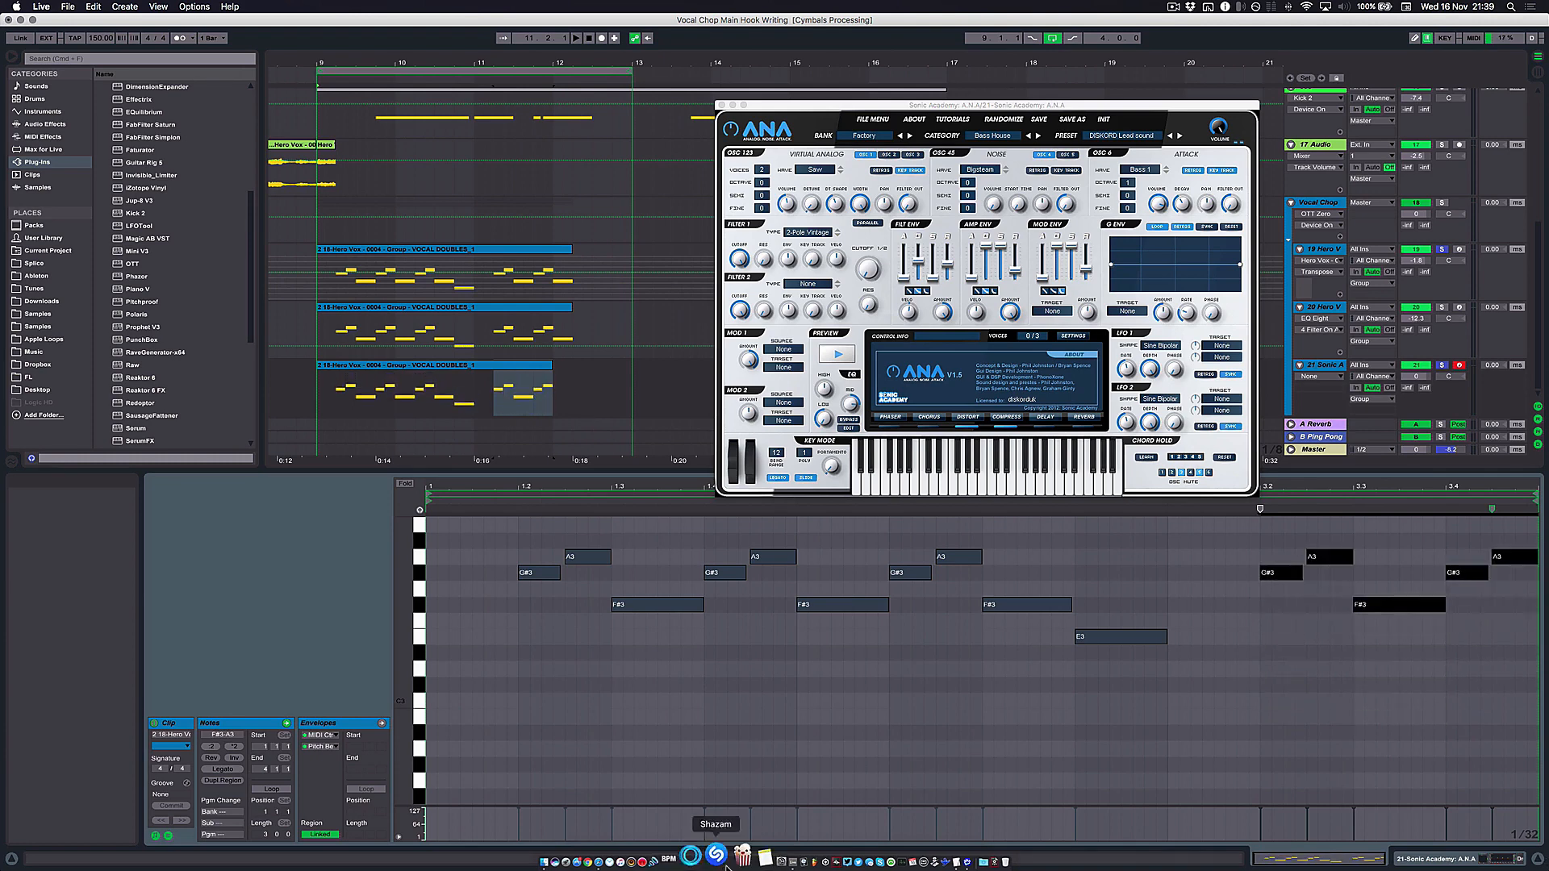
# Step: Play the A.N.A phrase against the Hero Vox chops and lower the A.N.A track's volume to -12.4 dB
pyautogui.click(601, 751)
pyautogui.click(532, 657)
pyautogui.click(511, 646)
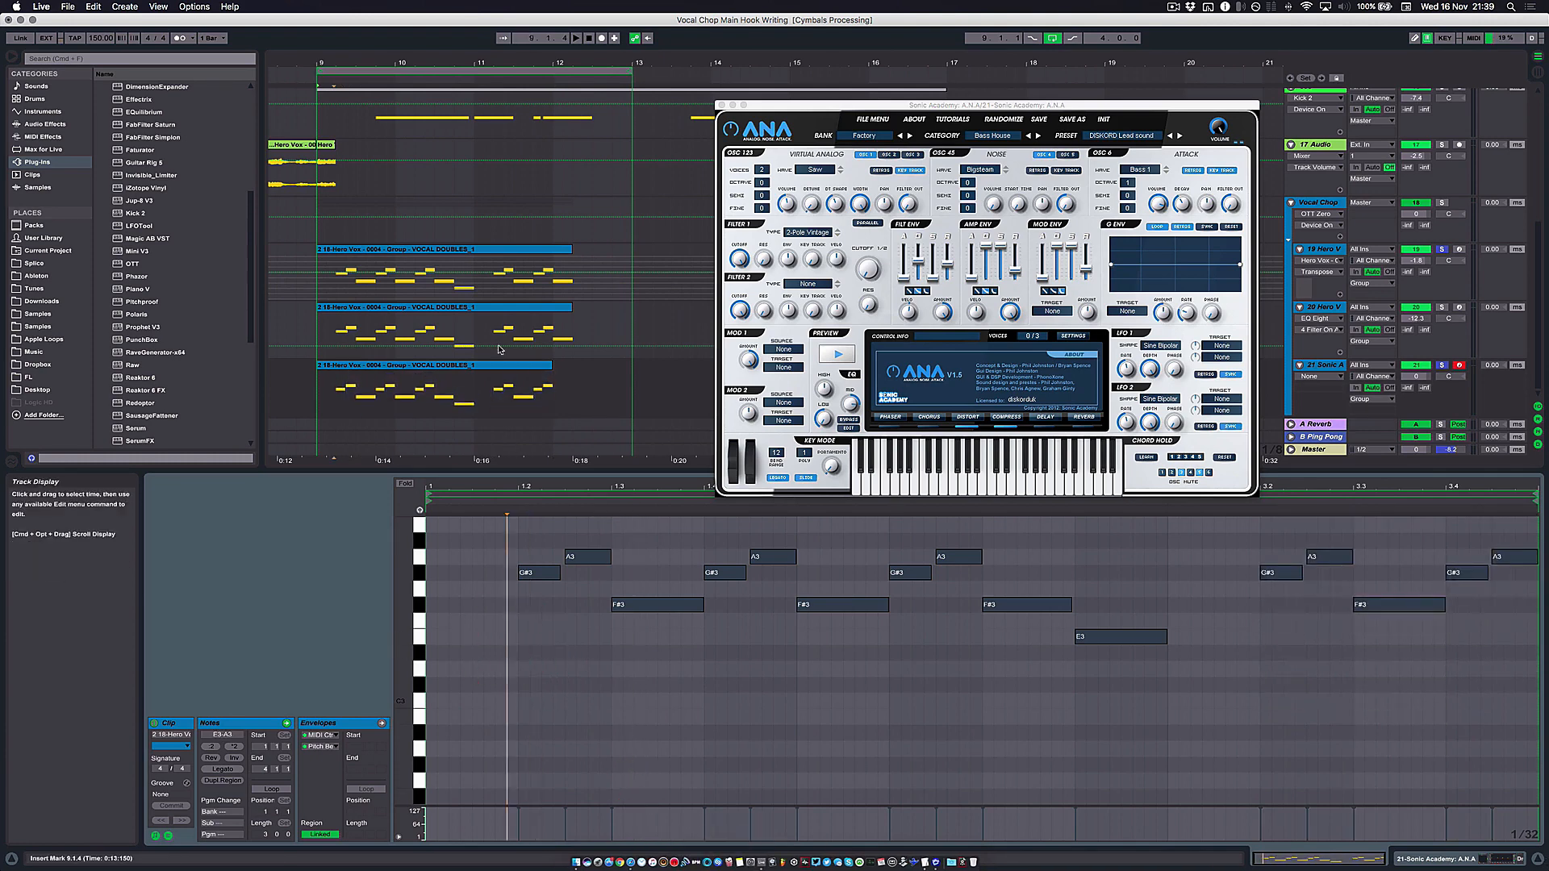
pyautogui.click(436, 253)
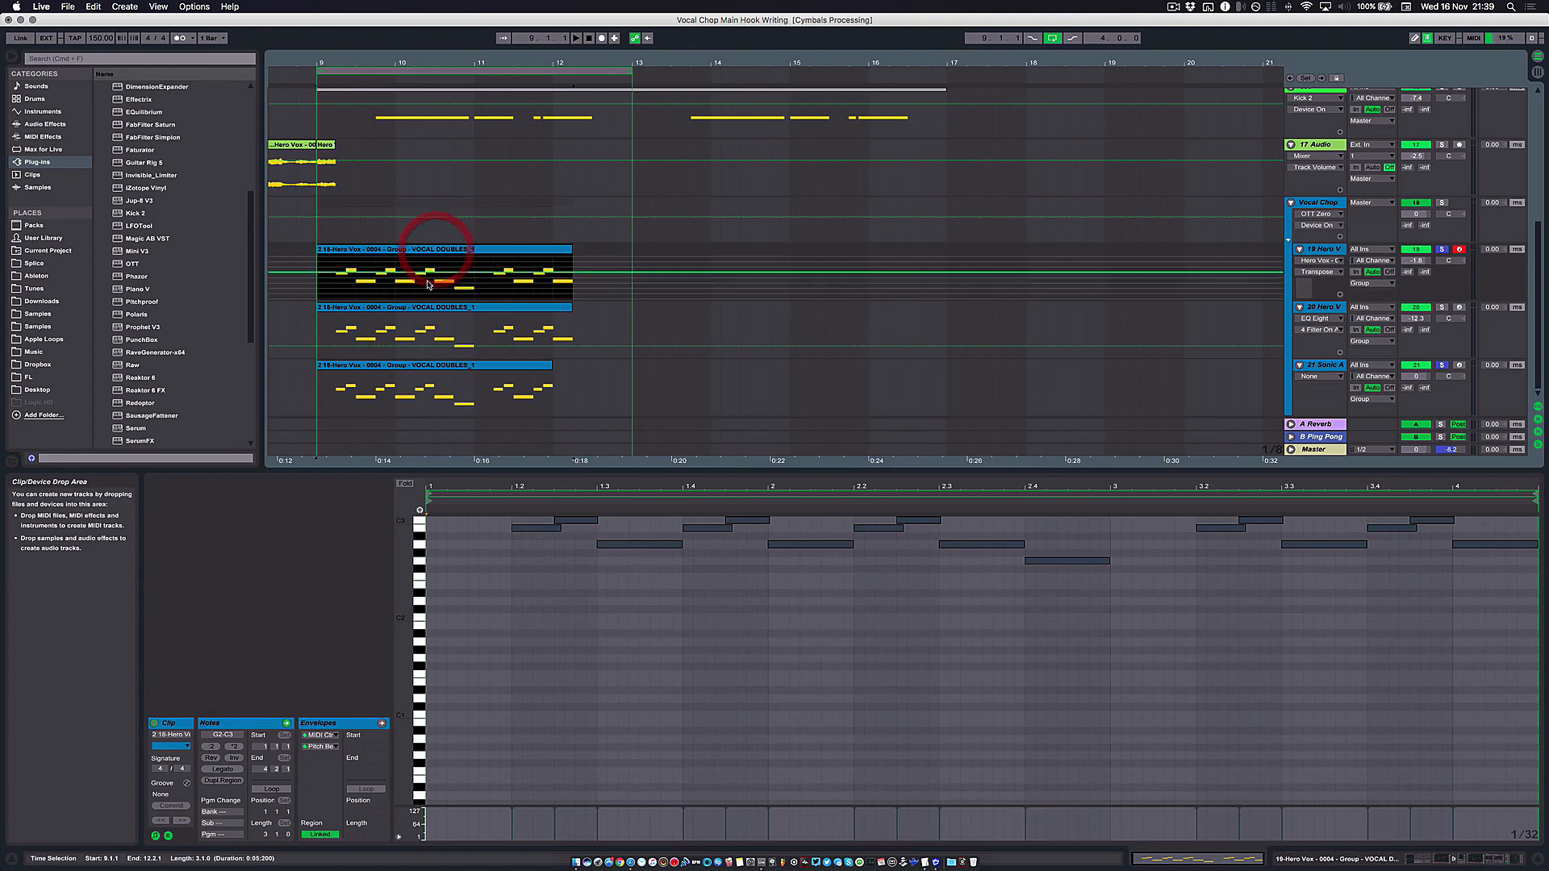
pyautogui.click(413, 360)
pyautogui.click(588, 657)
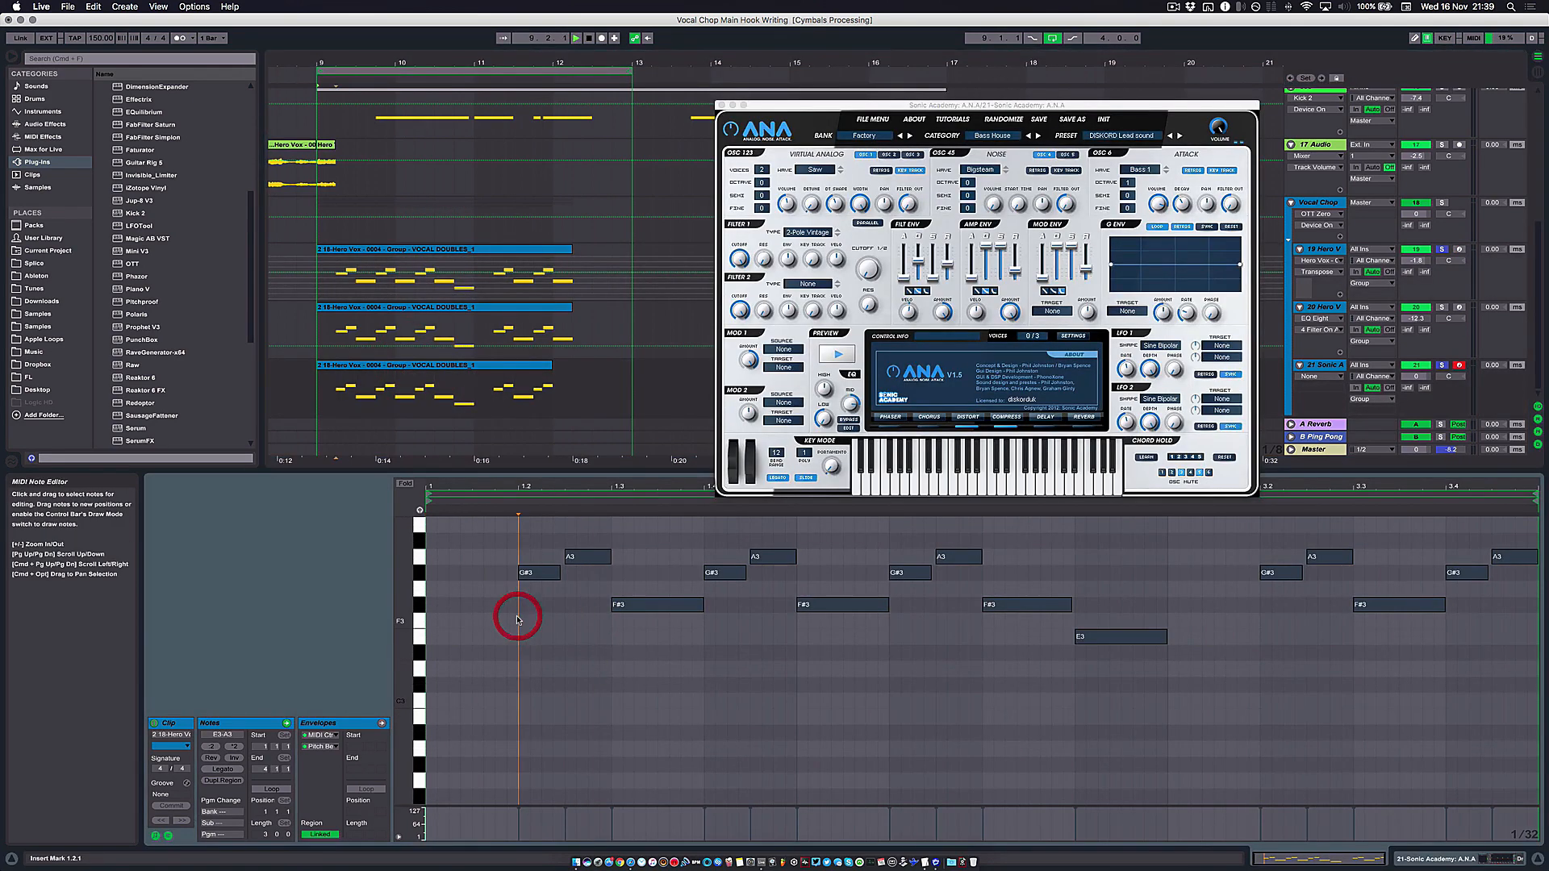
pyautogui.press('space')
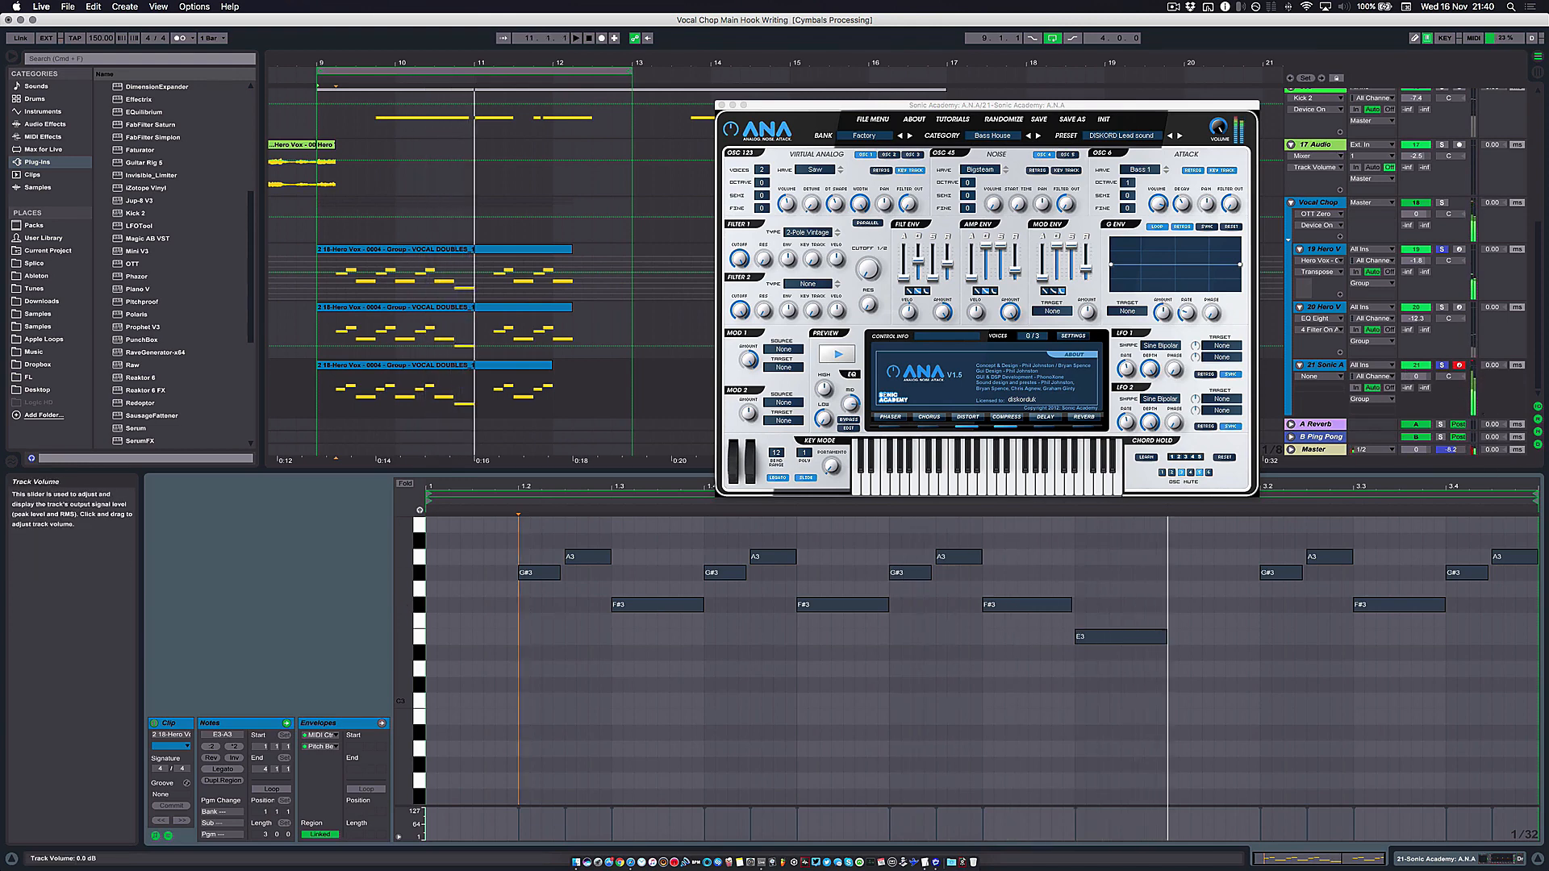
pyautogui.moveTo(1416, 377); pyautogui.dragTo(1416, 411)
pyautogui.press('space')
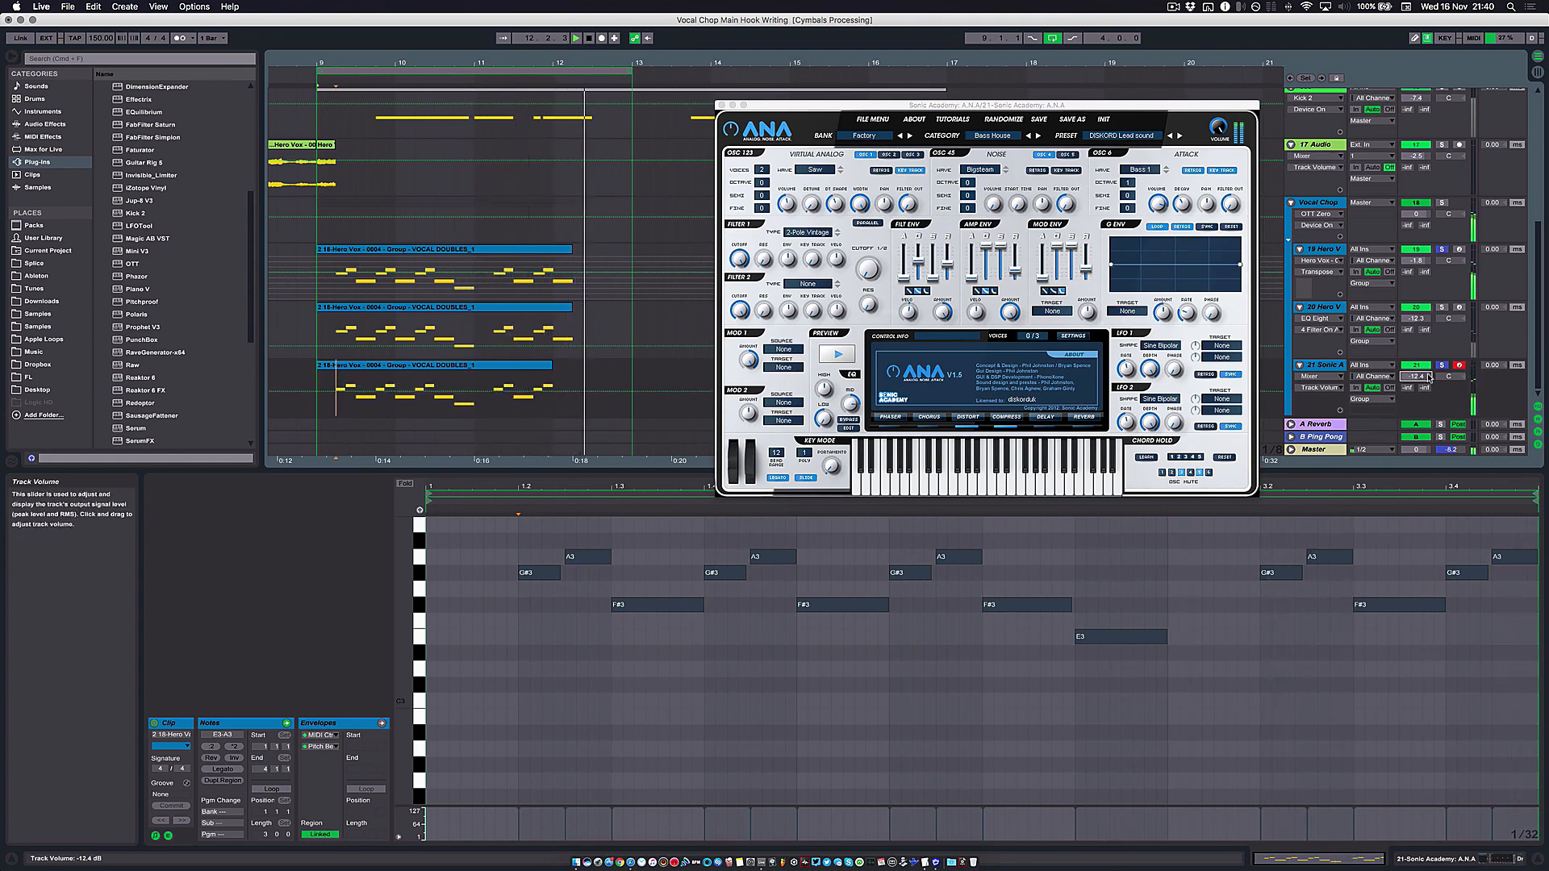
# Step: Extend the end of the A.N.A clip to 12.2.1 so it matches the Hero Vox clips above, then stop playback
pyautogui.click(568, 366)
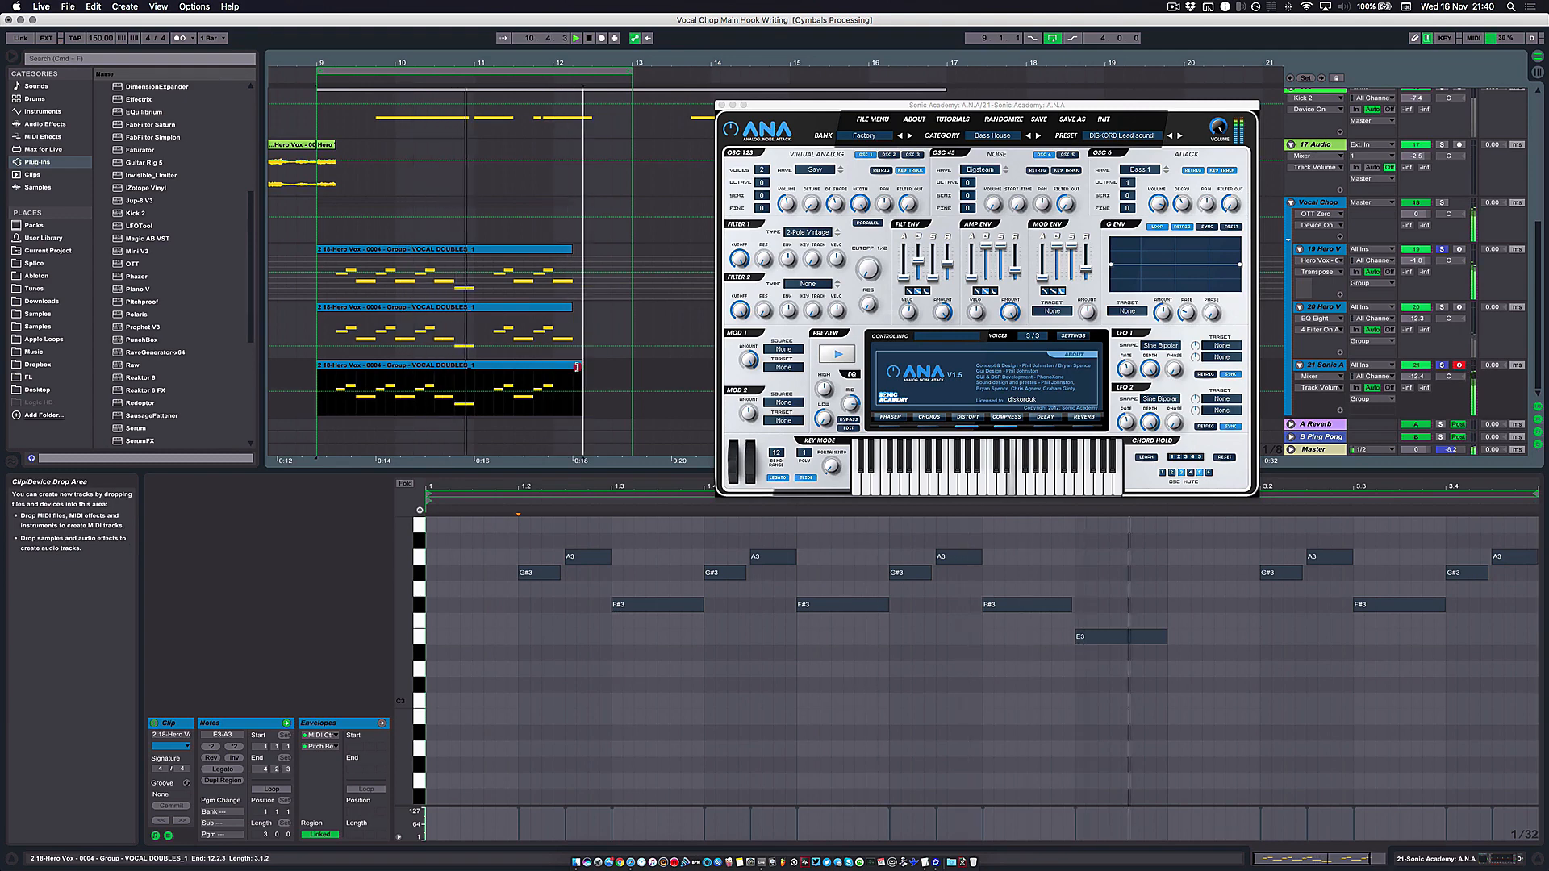
pyautogui.click(595, 363)
pyautogui.click(477, 363)
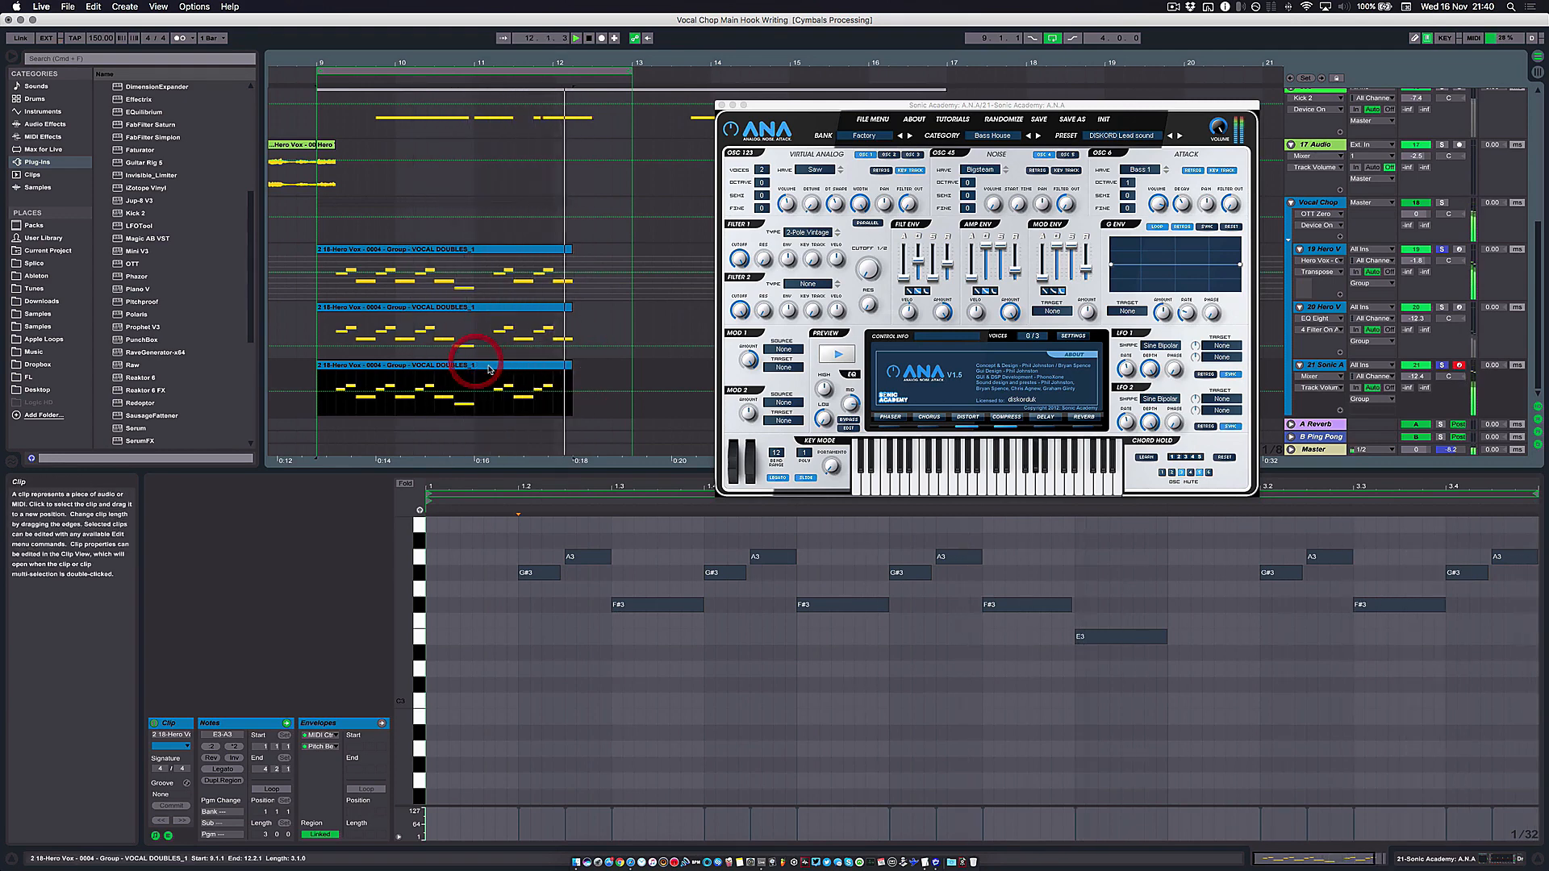
pyautogui.press('space')
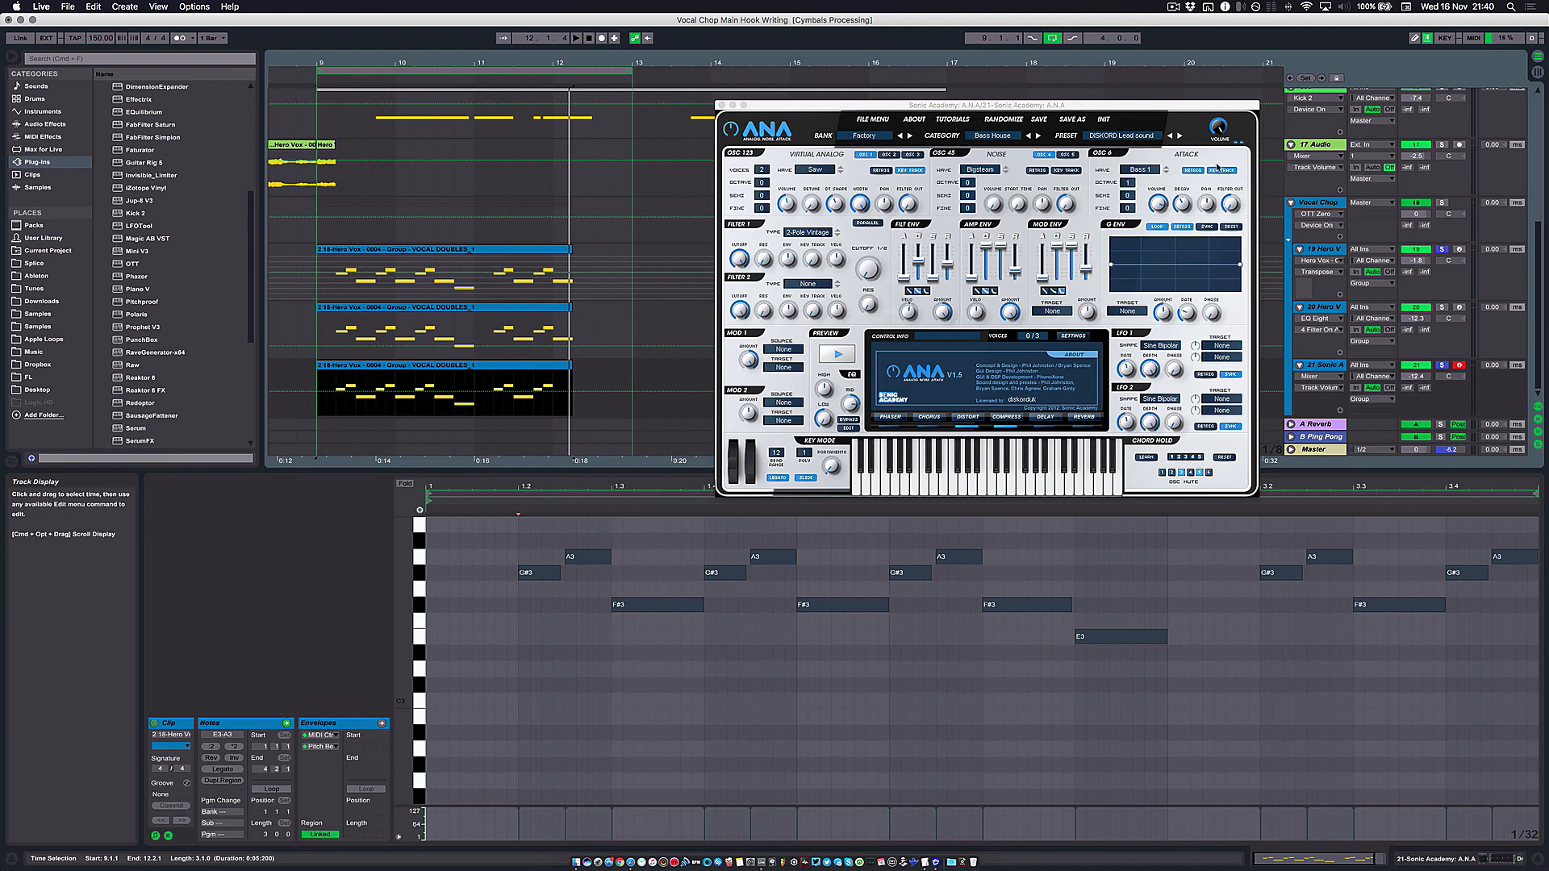
# Step: Show the A.N.A track's device chain and add the Cabinet audio effect at the end of it
pyautogui.click(1325, 366)
pyautogui.click(1401, 866)
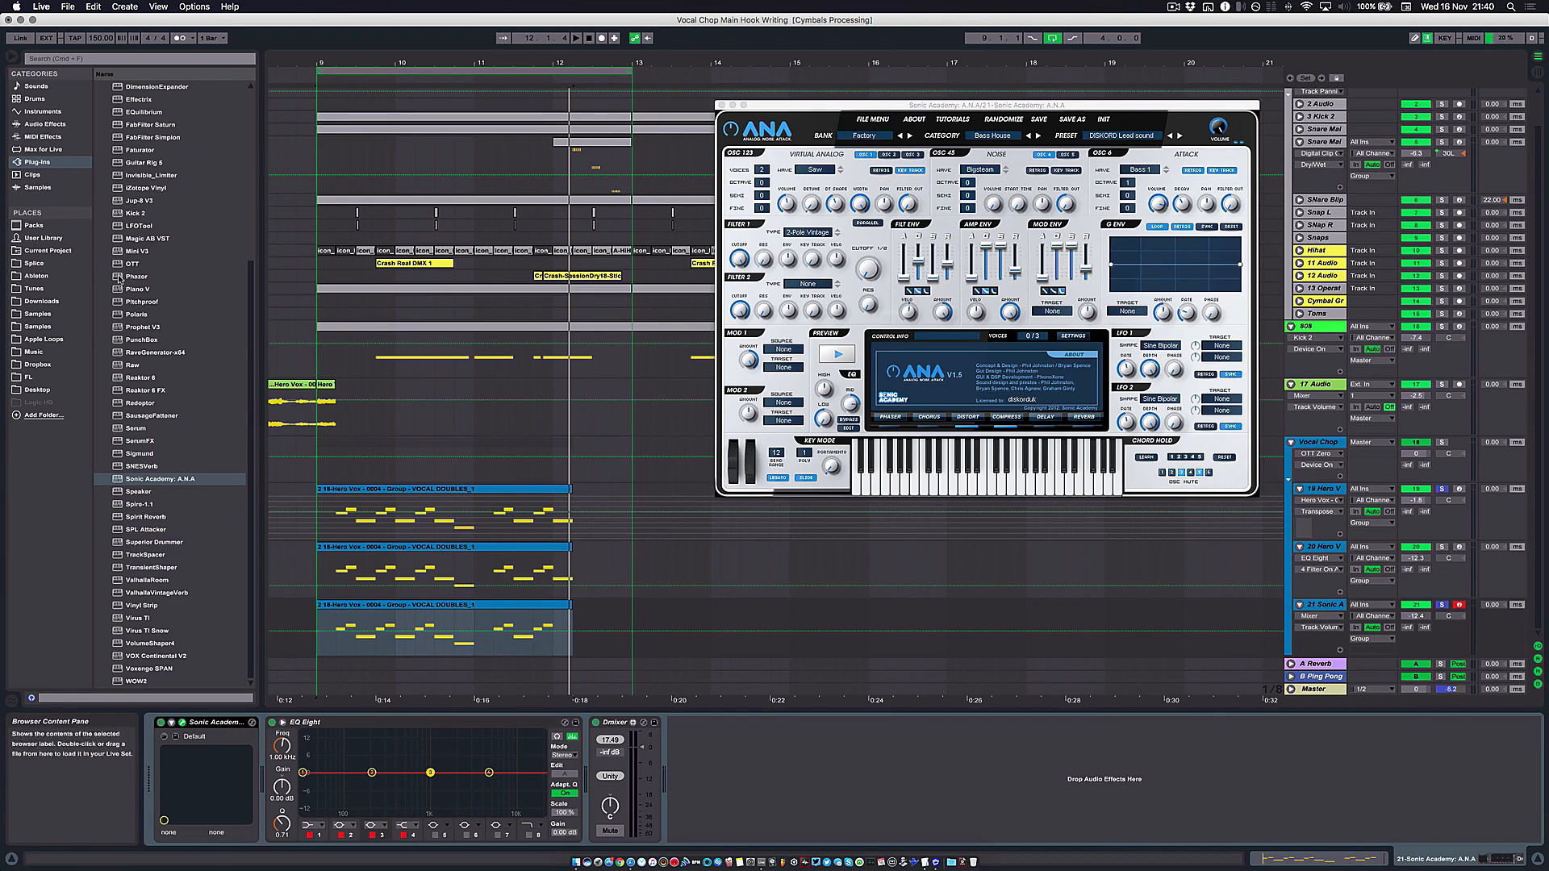
pyautogui.click(44, 123)
pyautogui.scroll(-1, 162, 363)
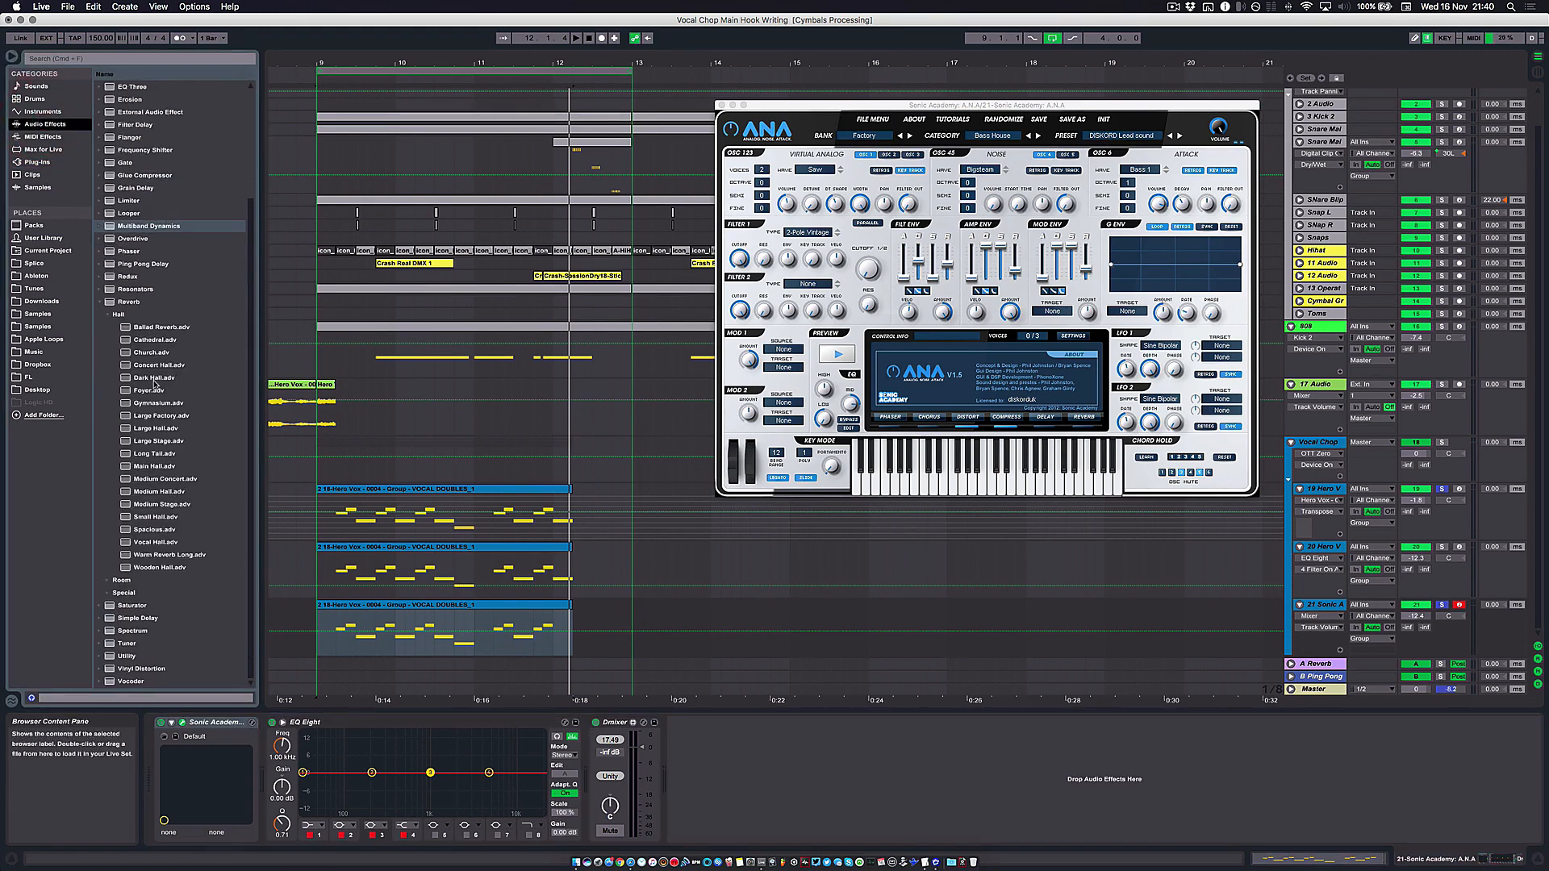
pyautogui.click(101, 302)
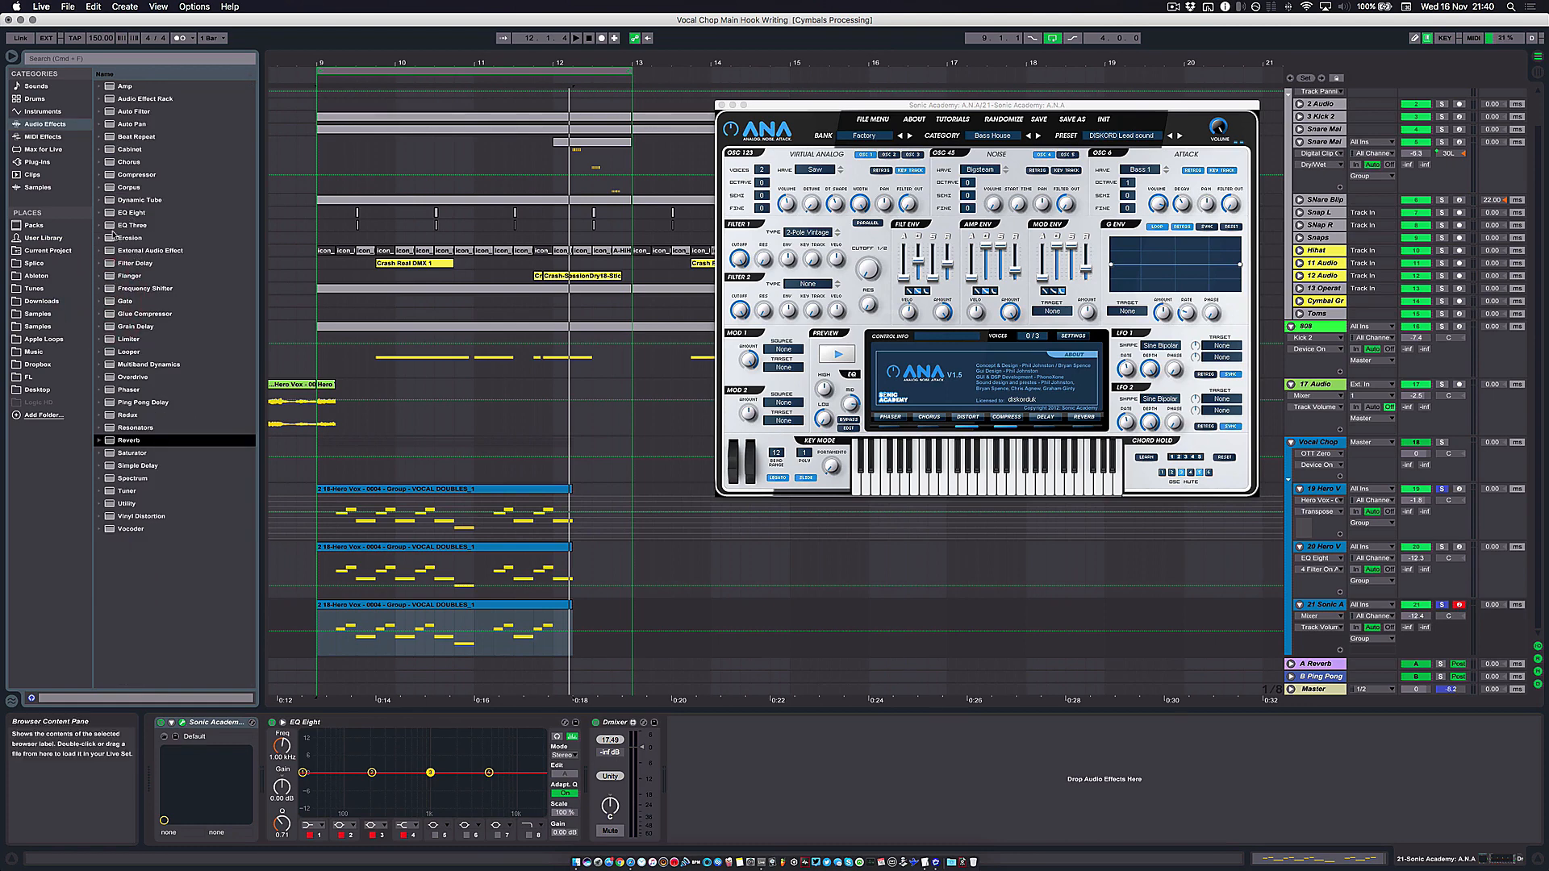
pyautogui.click(133, 302)
pyautogui.moveTo(114, 151); pyautogui.dragTo(691, 759)
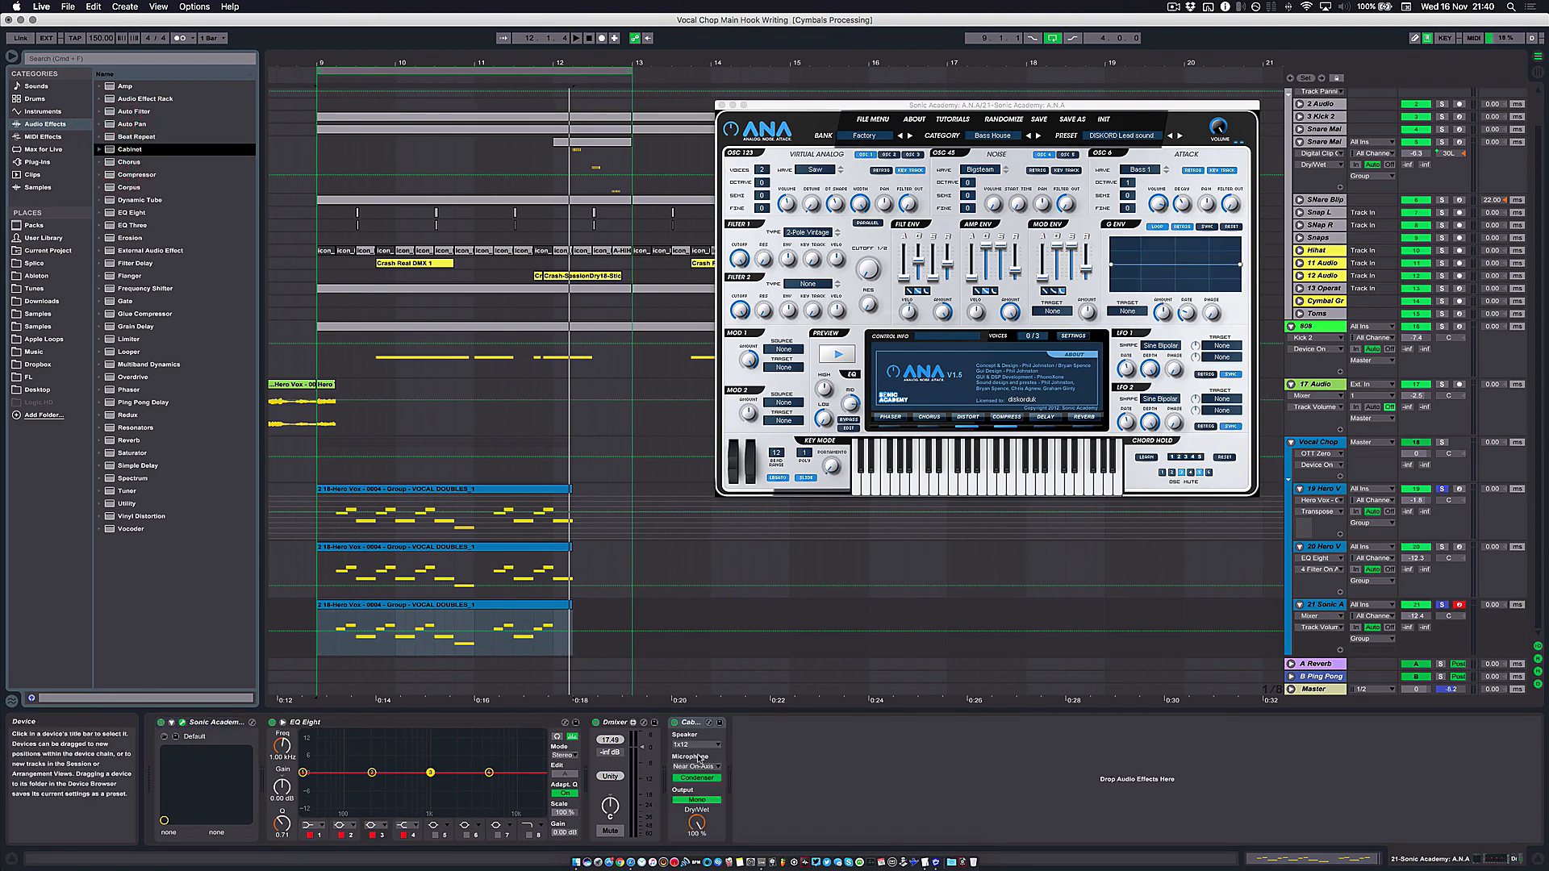
# Step: Load the Bright Small Box preset in place of the default Cabinet and set its Dry/Wet to 100 %
pyautogui.click(99, 149)
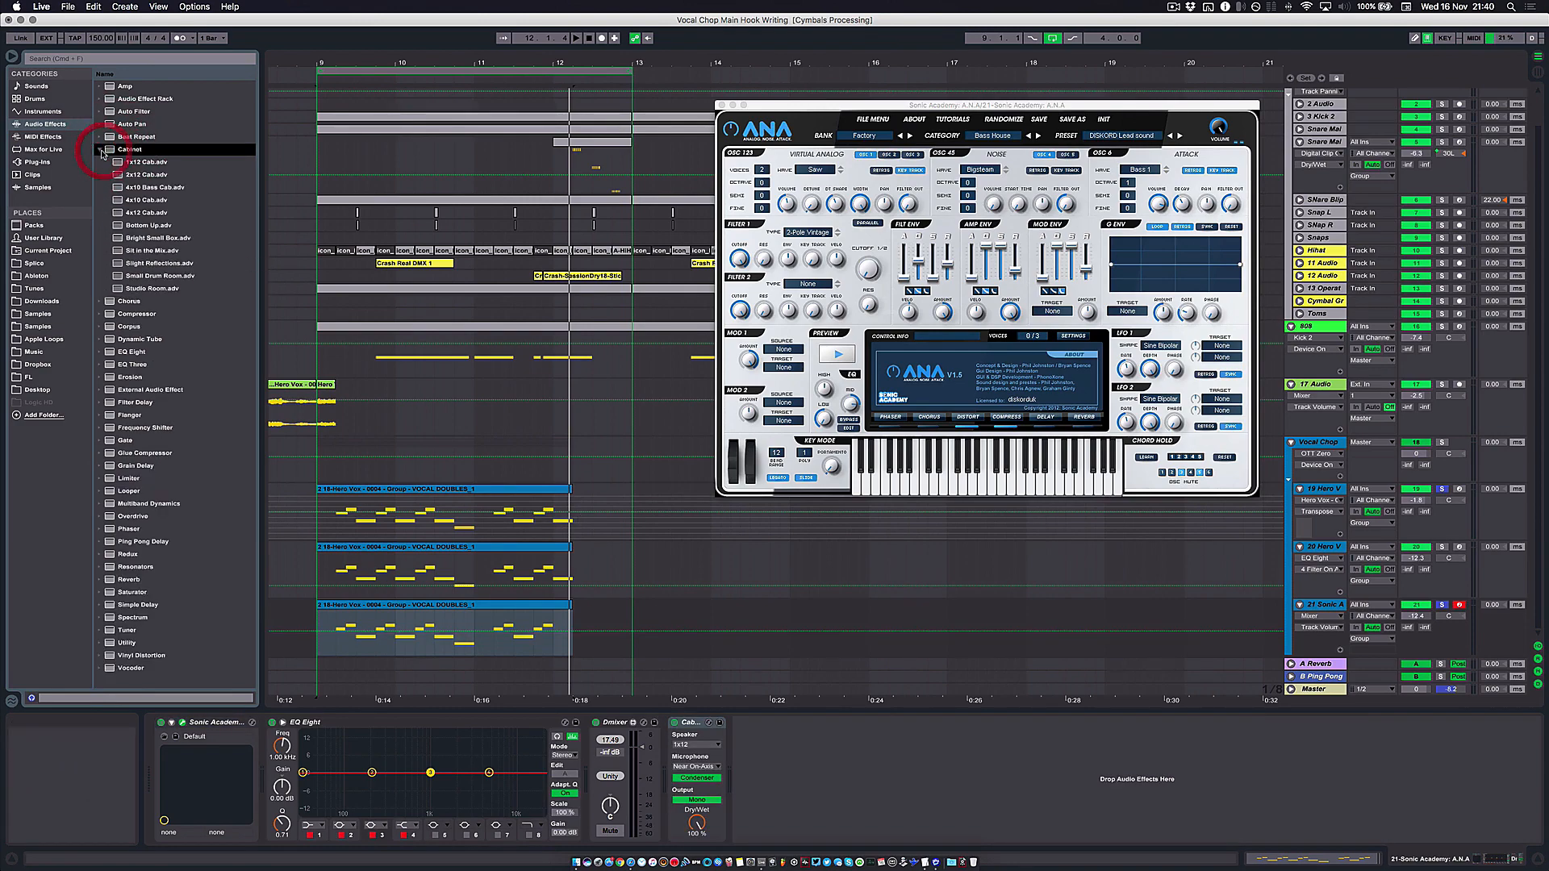
pyautogui.click(145, 246)
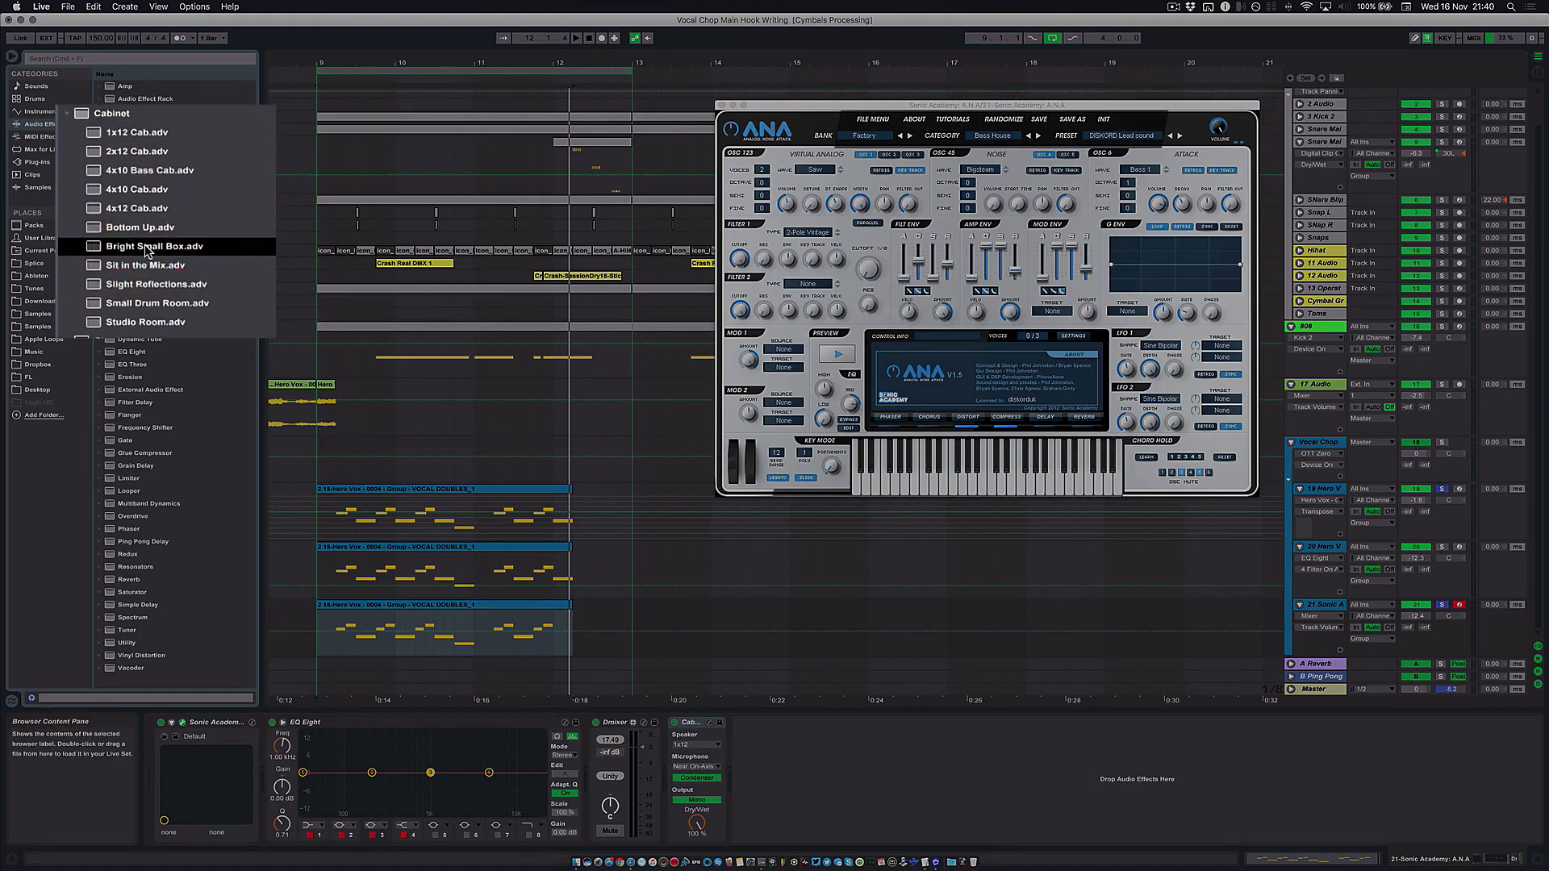
pyautogui.moveTo(677, 764); pyautogui.dragTo(692, 726)
pyautogui.click(695, 723)
pyautogui.press('space')
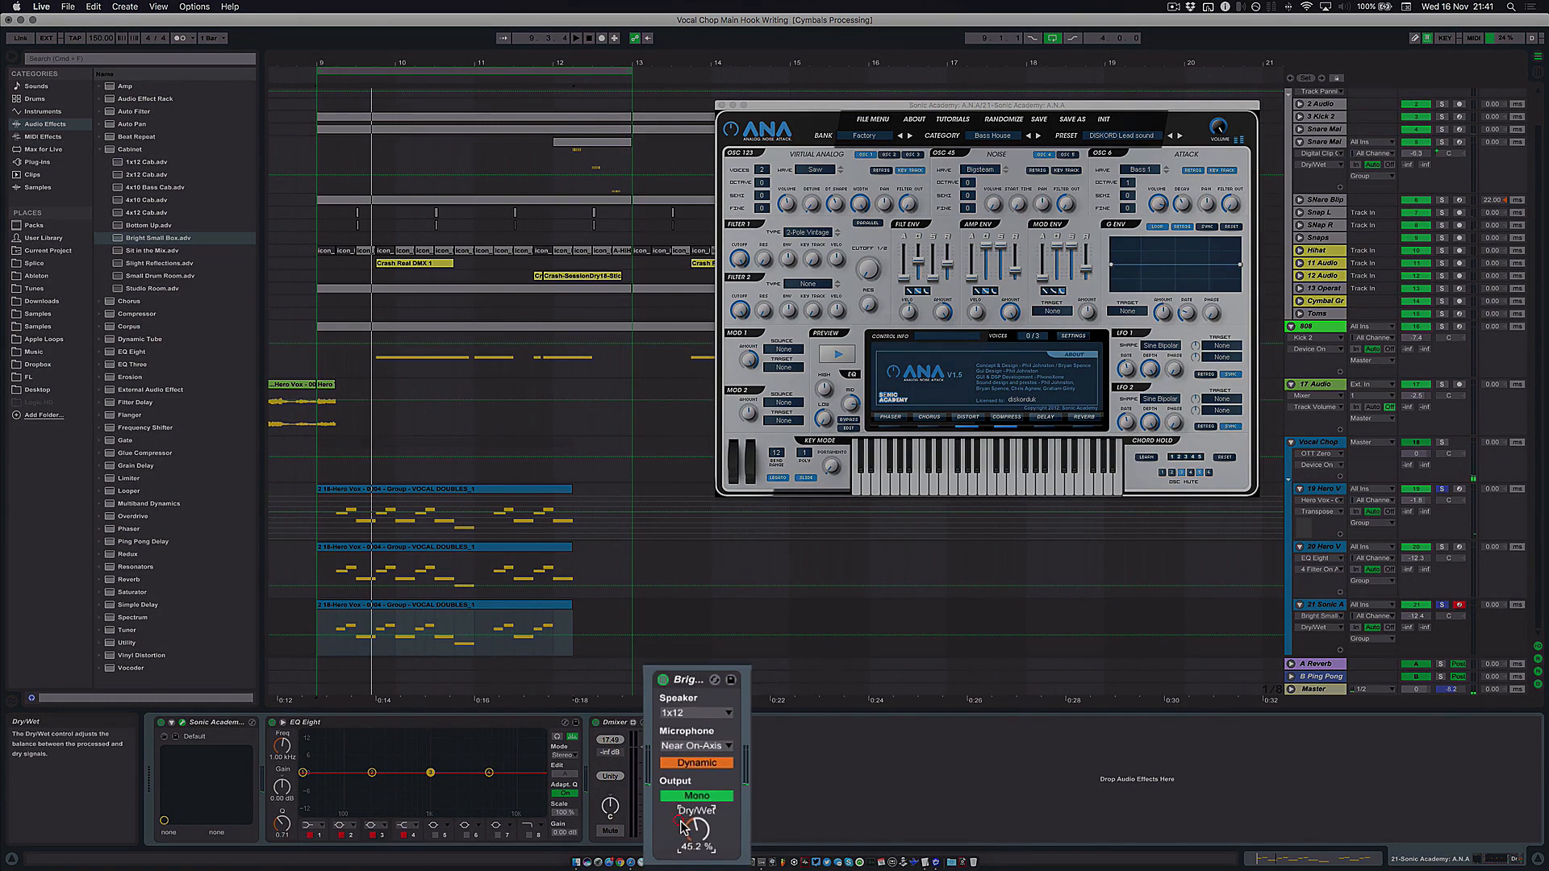
pyautogui.moveTo(696, 823); pyautogui.dragTo(696, 758)
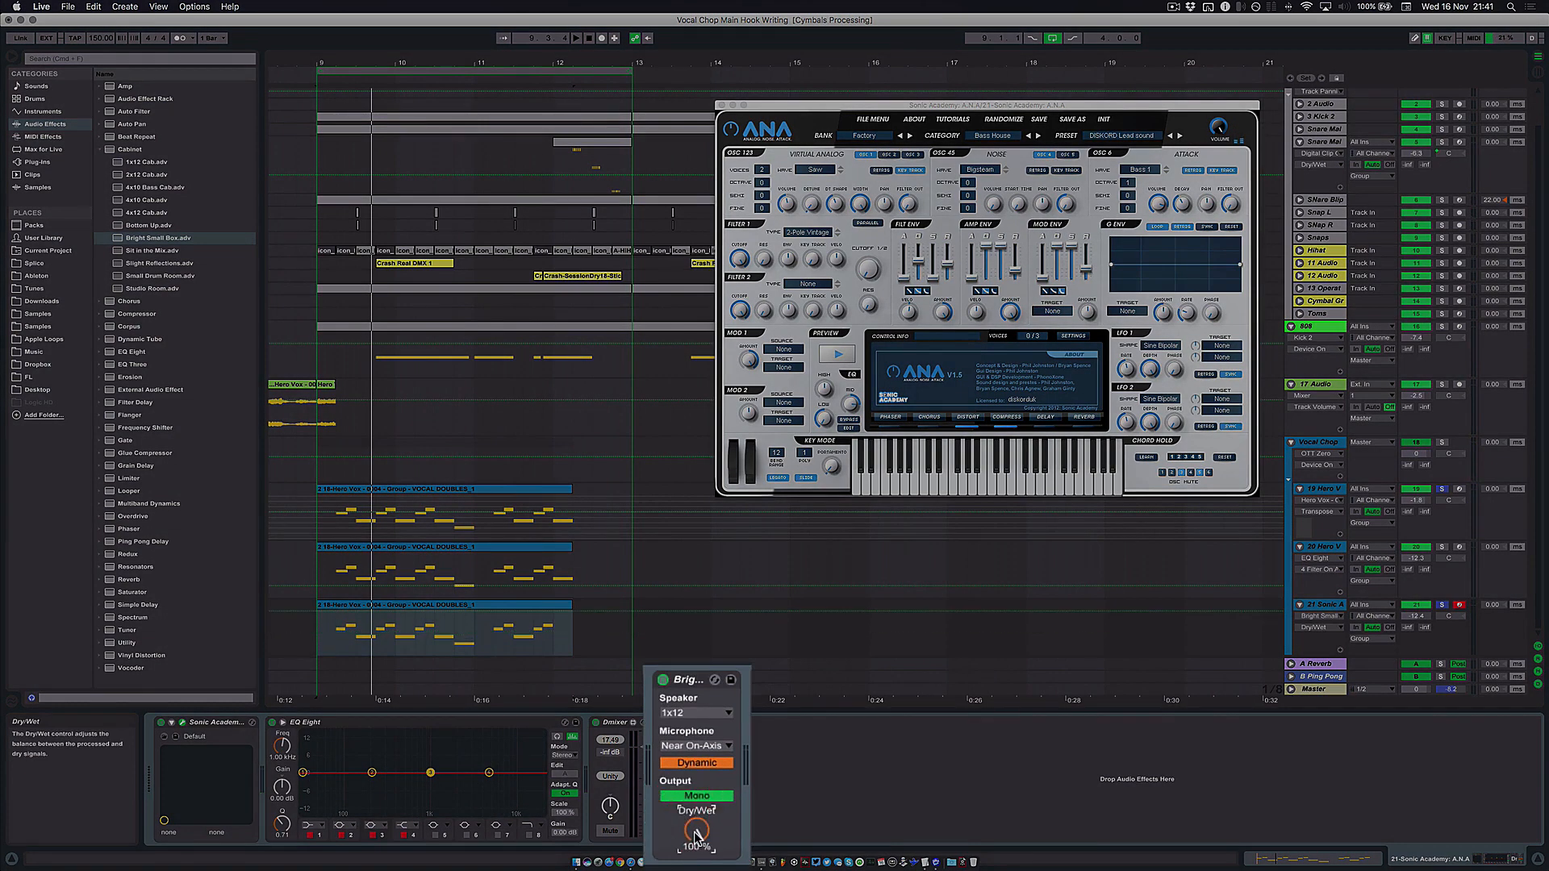
# Step: Solo only the A.N.A track and play it, bypassing the Bright Small Box cabinet to compare the sound
pyautogui.click(1440, 606)
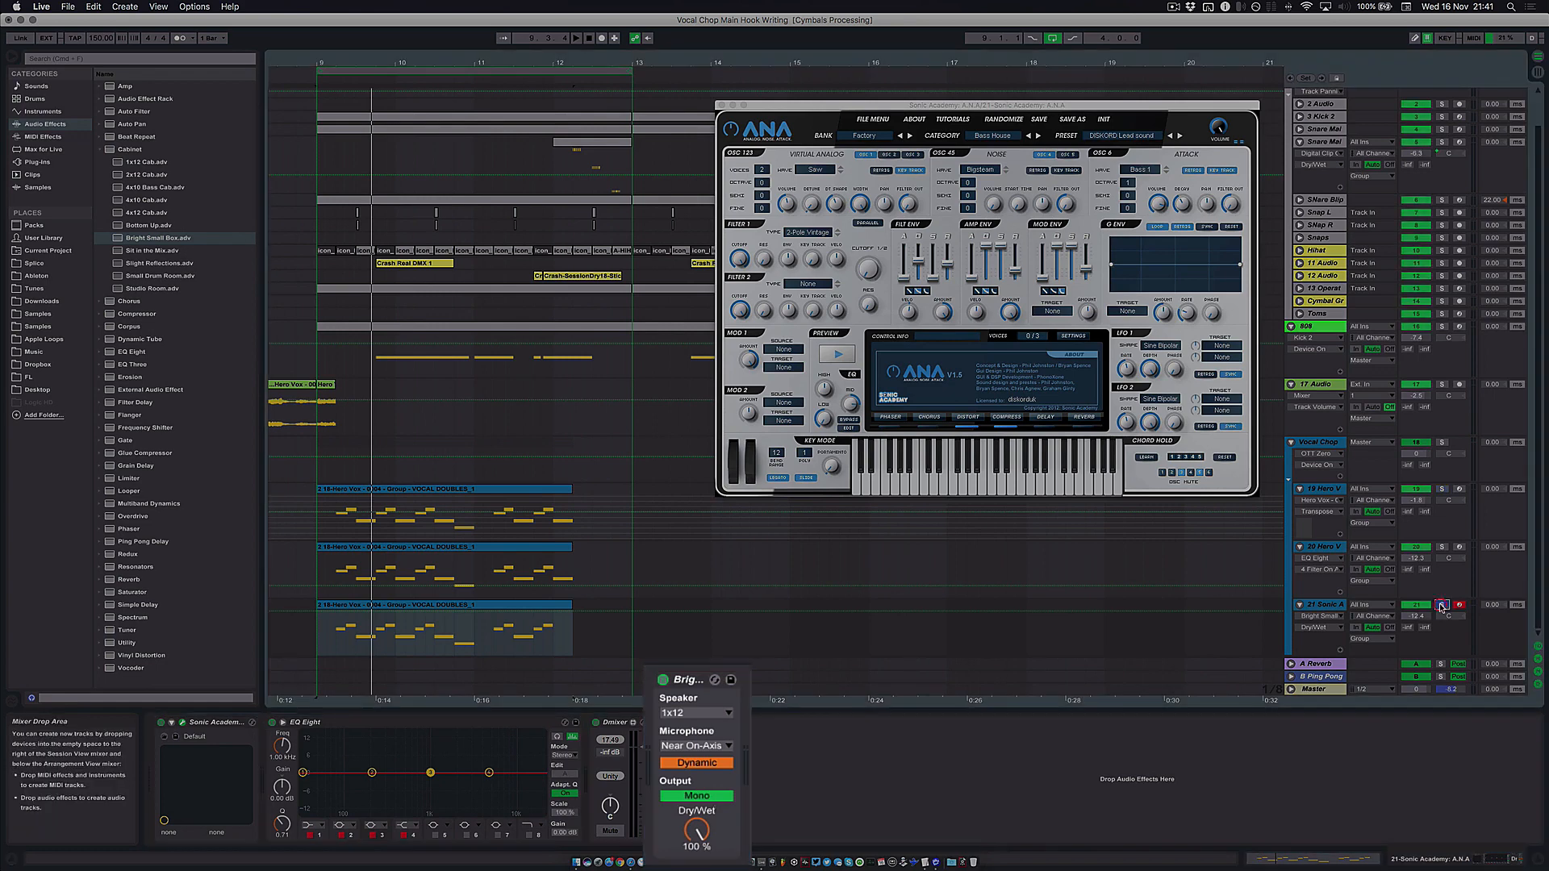
pyautogui.press('space')
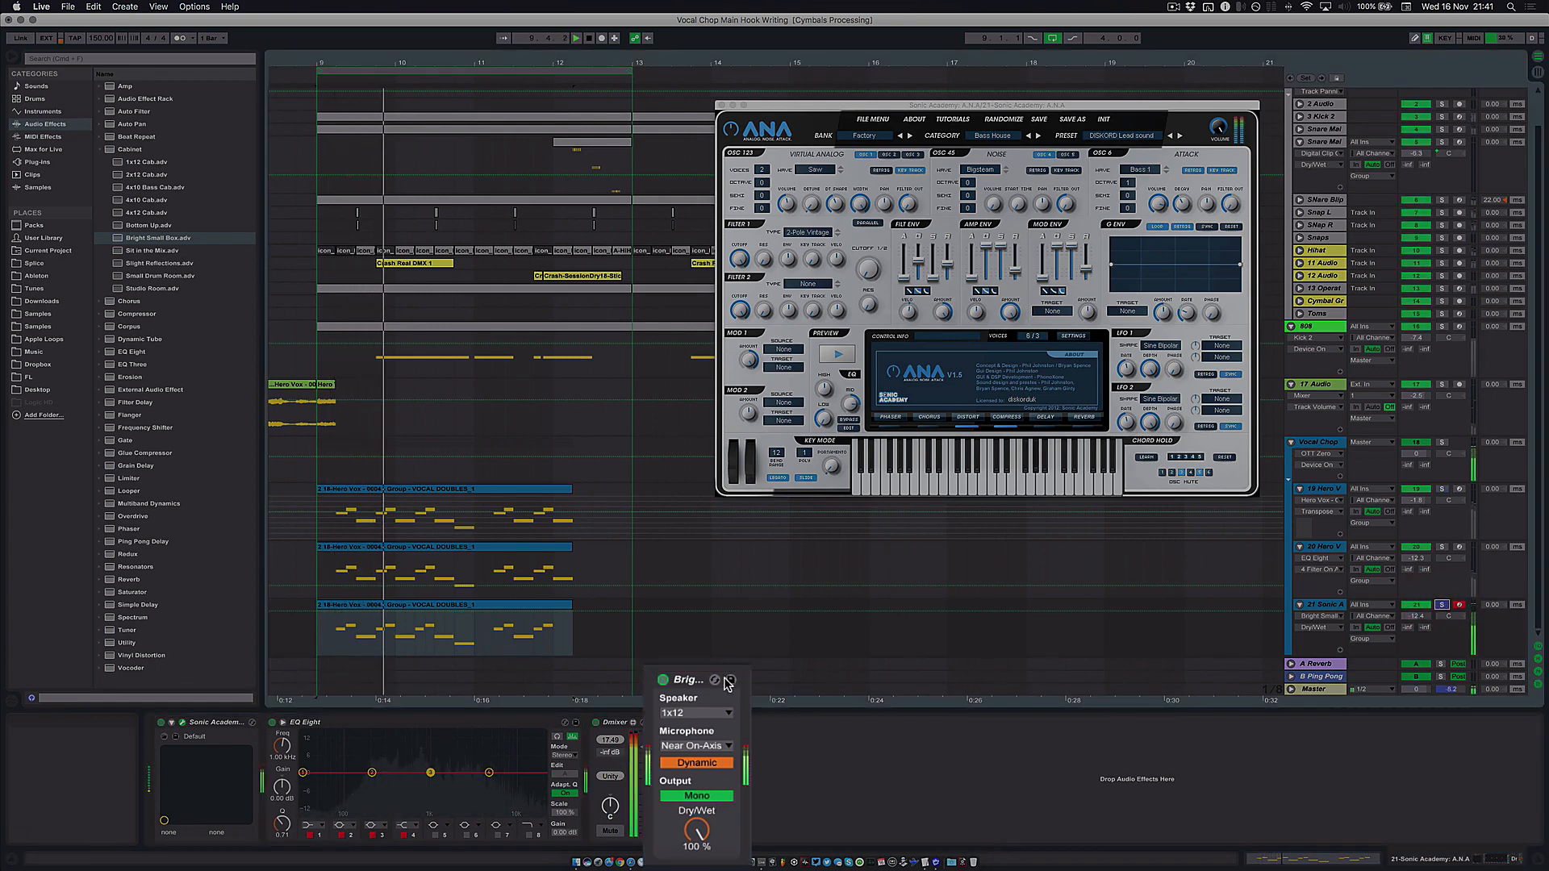
pyautogui.click(662, 680)
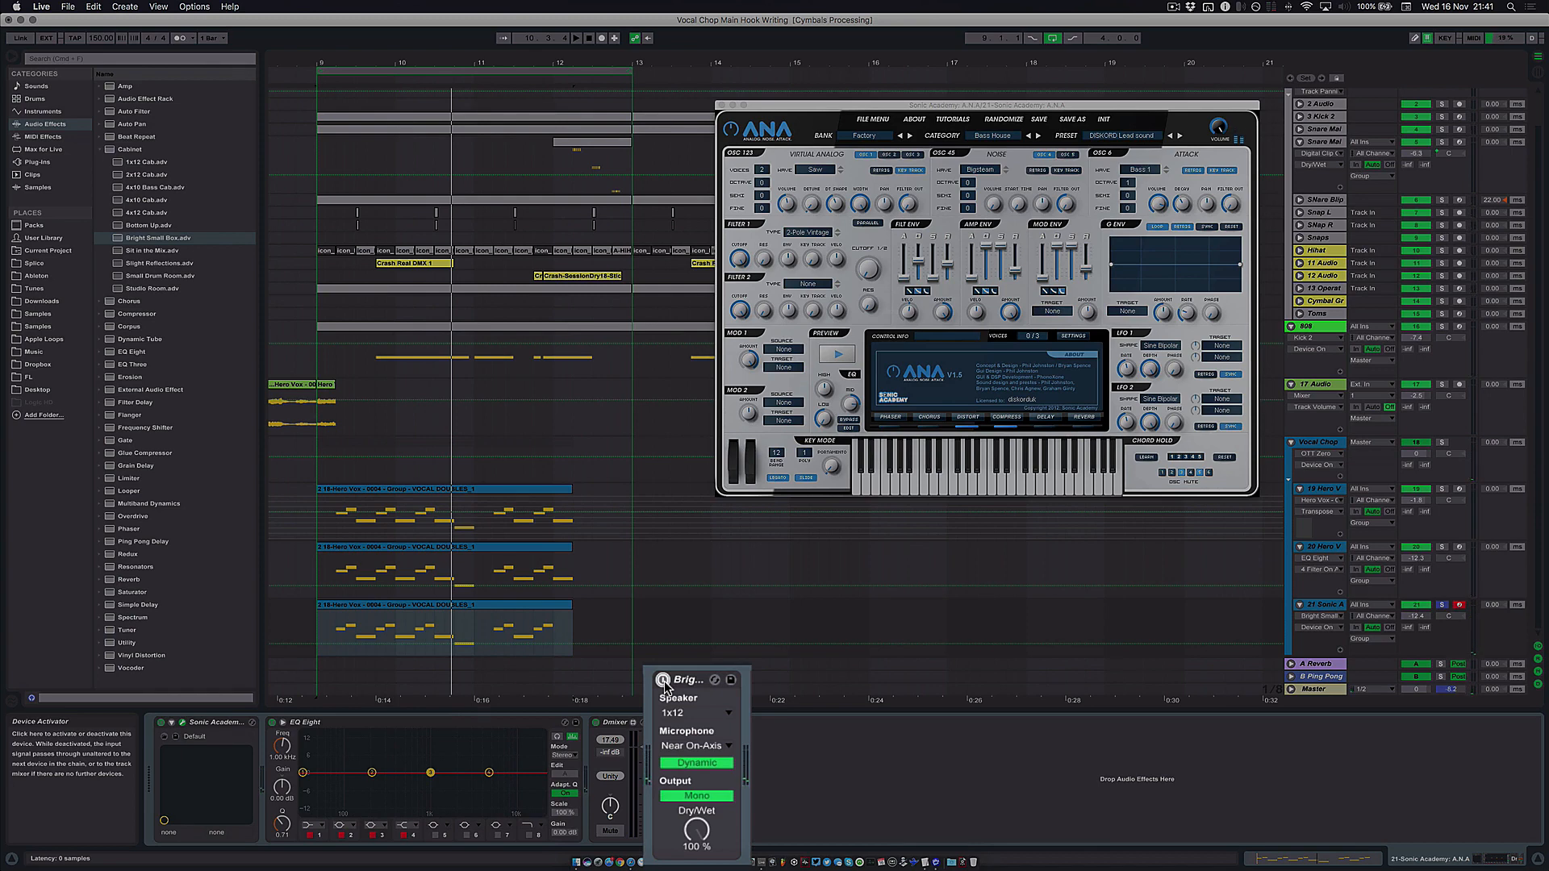
# Step: Re-enable the cabinet with its output set to Dual and switch its microphone type to Condenser during playback
pyautogui.click(713, 797)
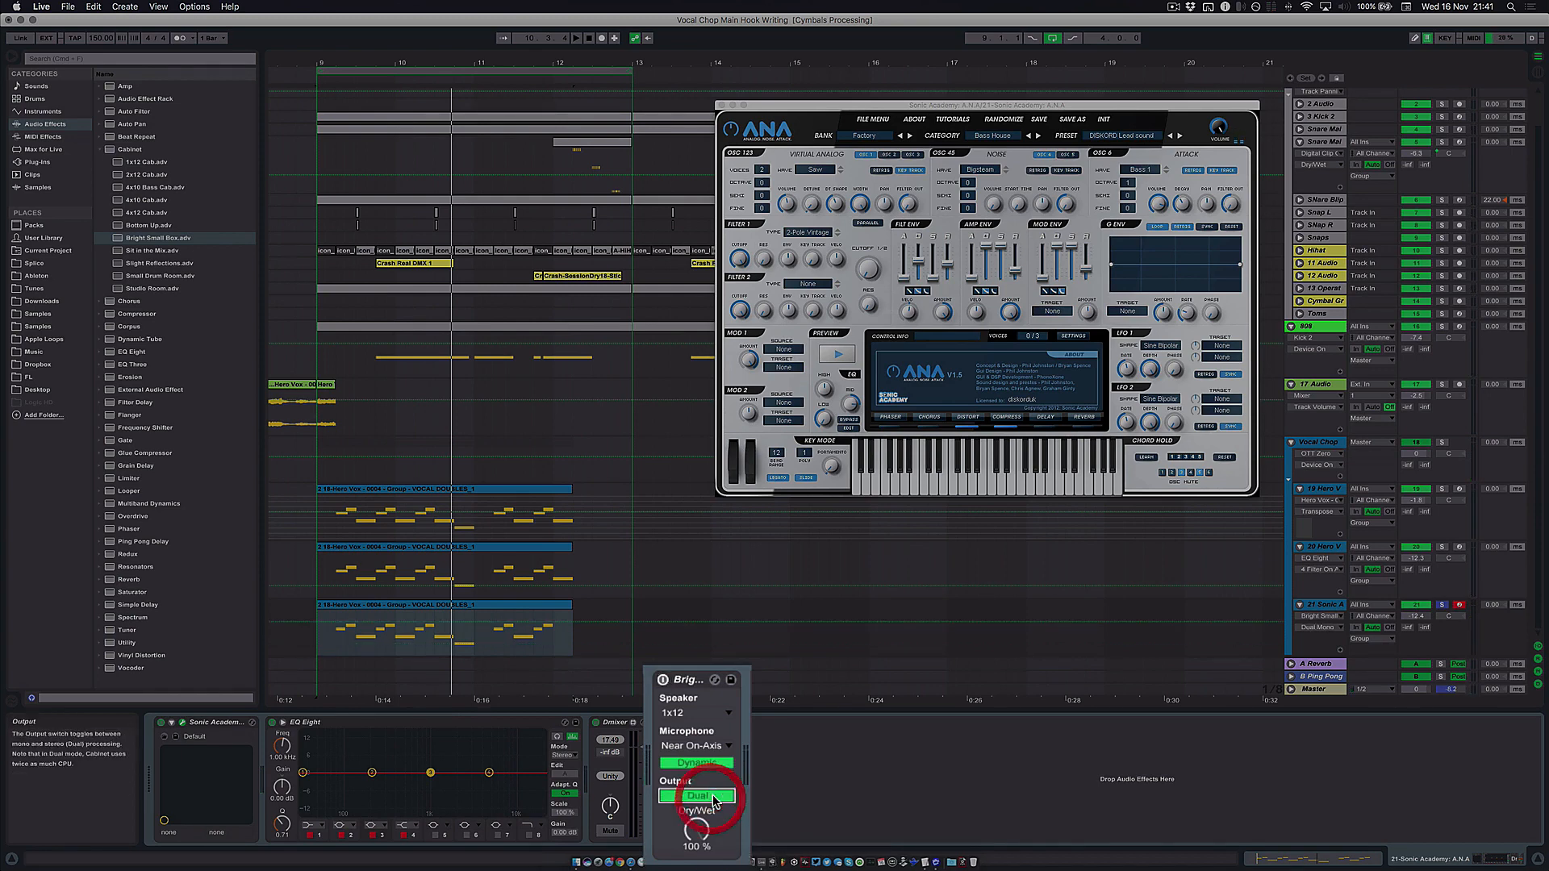
pyautogui.click(662, 680)
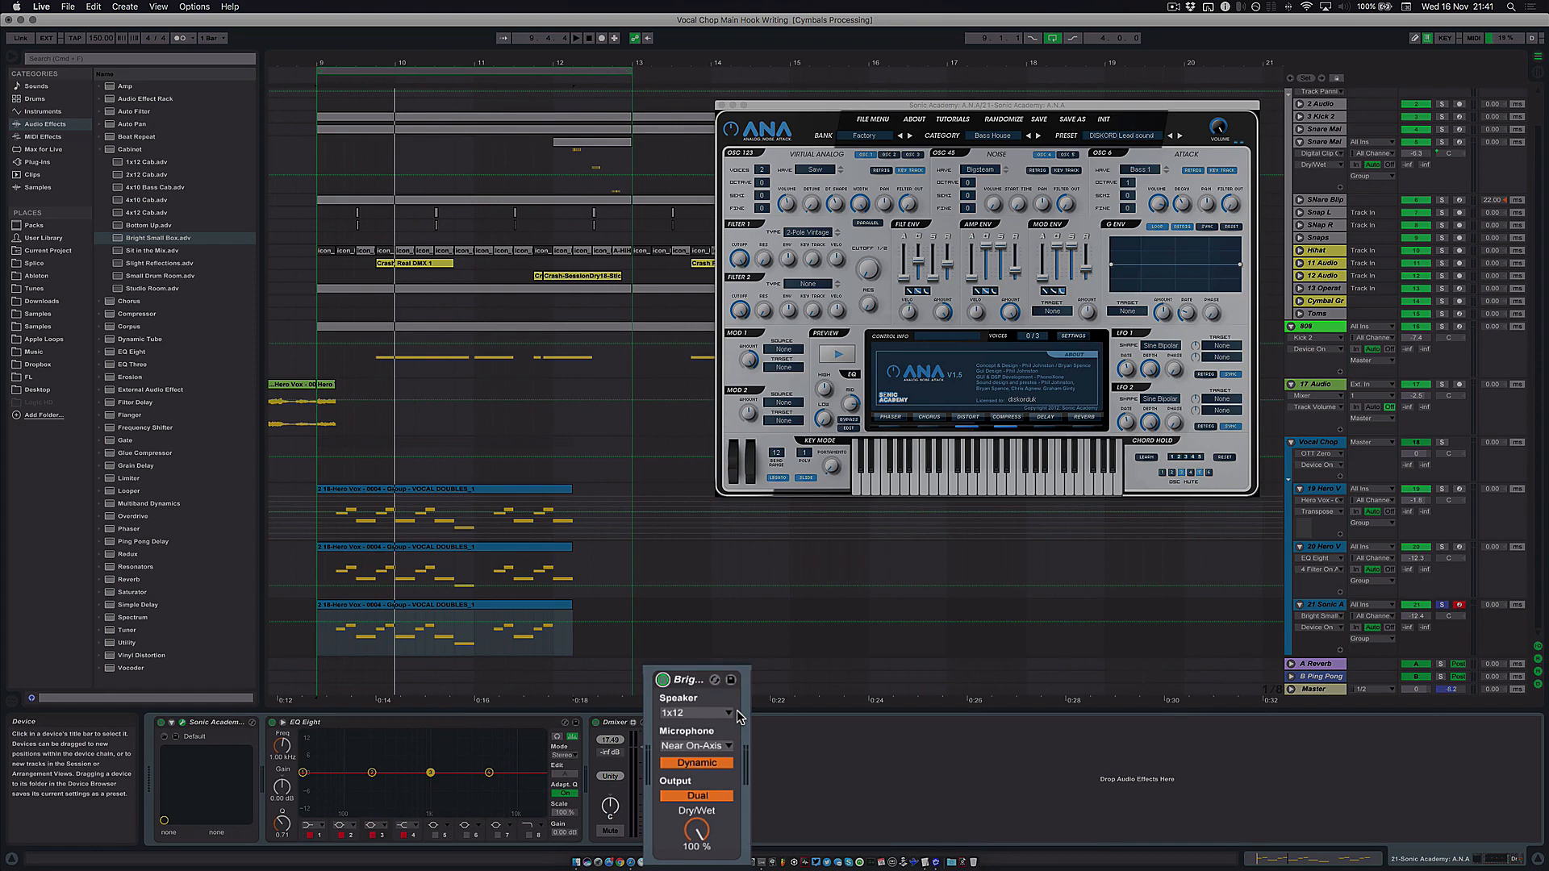
pyautogui.press('space')
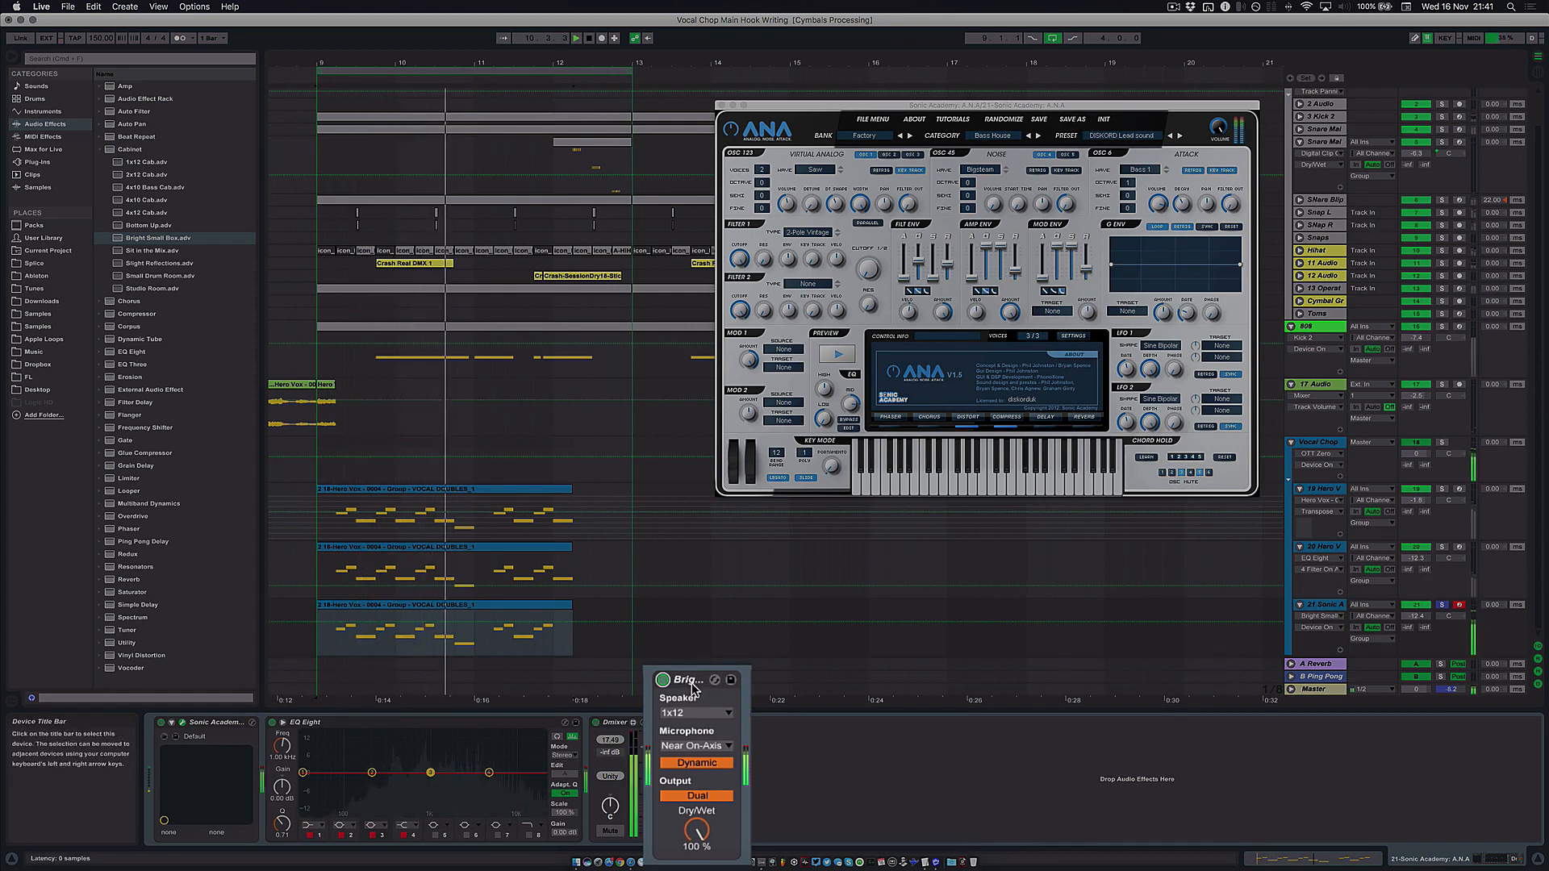
pyautogui.click(717, 760)
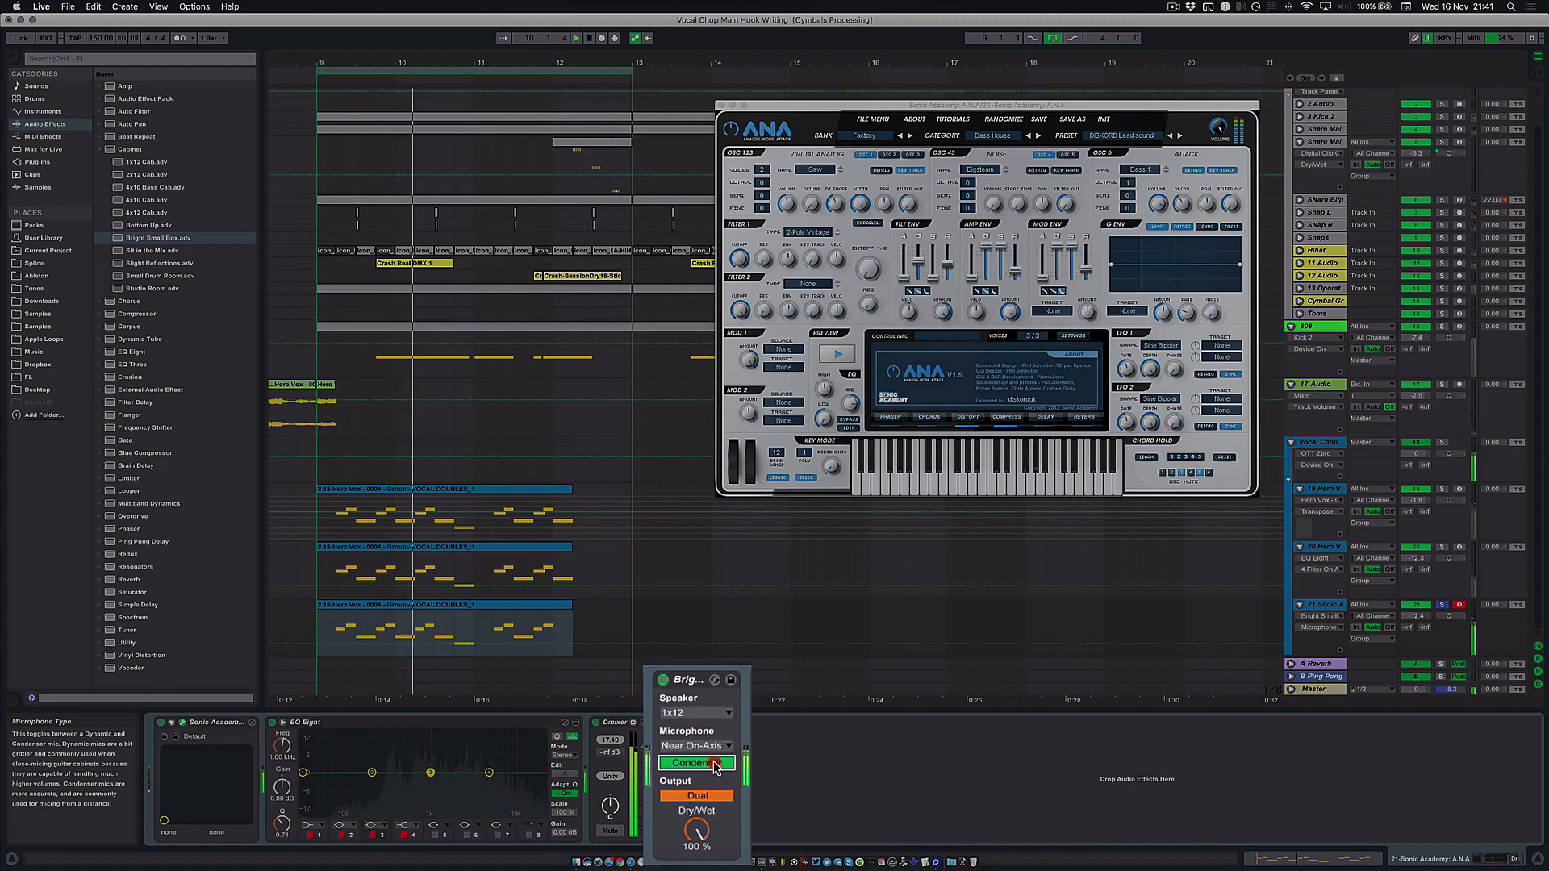
# Step: Keep the cabinet's microphone on Condenser, add a Saturator after it and set the Saturator's Dry/Wet to 14.3 %
pyautogui.click(716, 764)
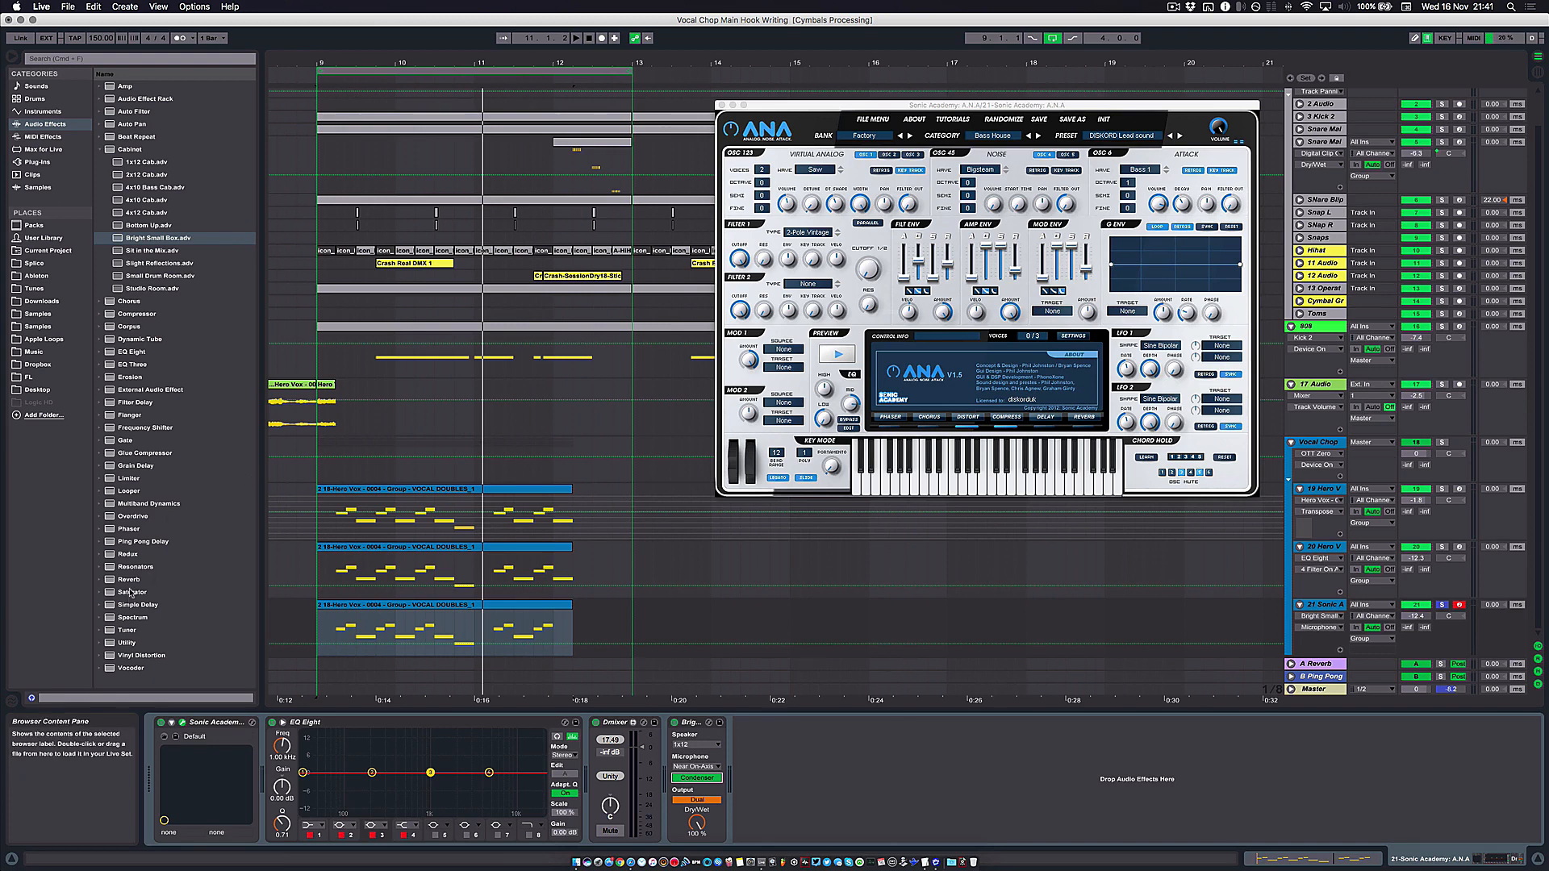
pyautogui.moveTo(130, 593); pyautogui.dragTo(804, 770)
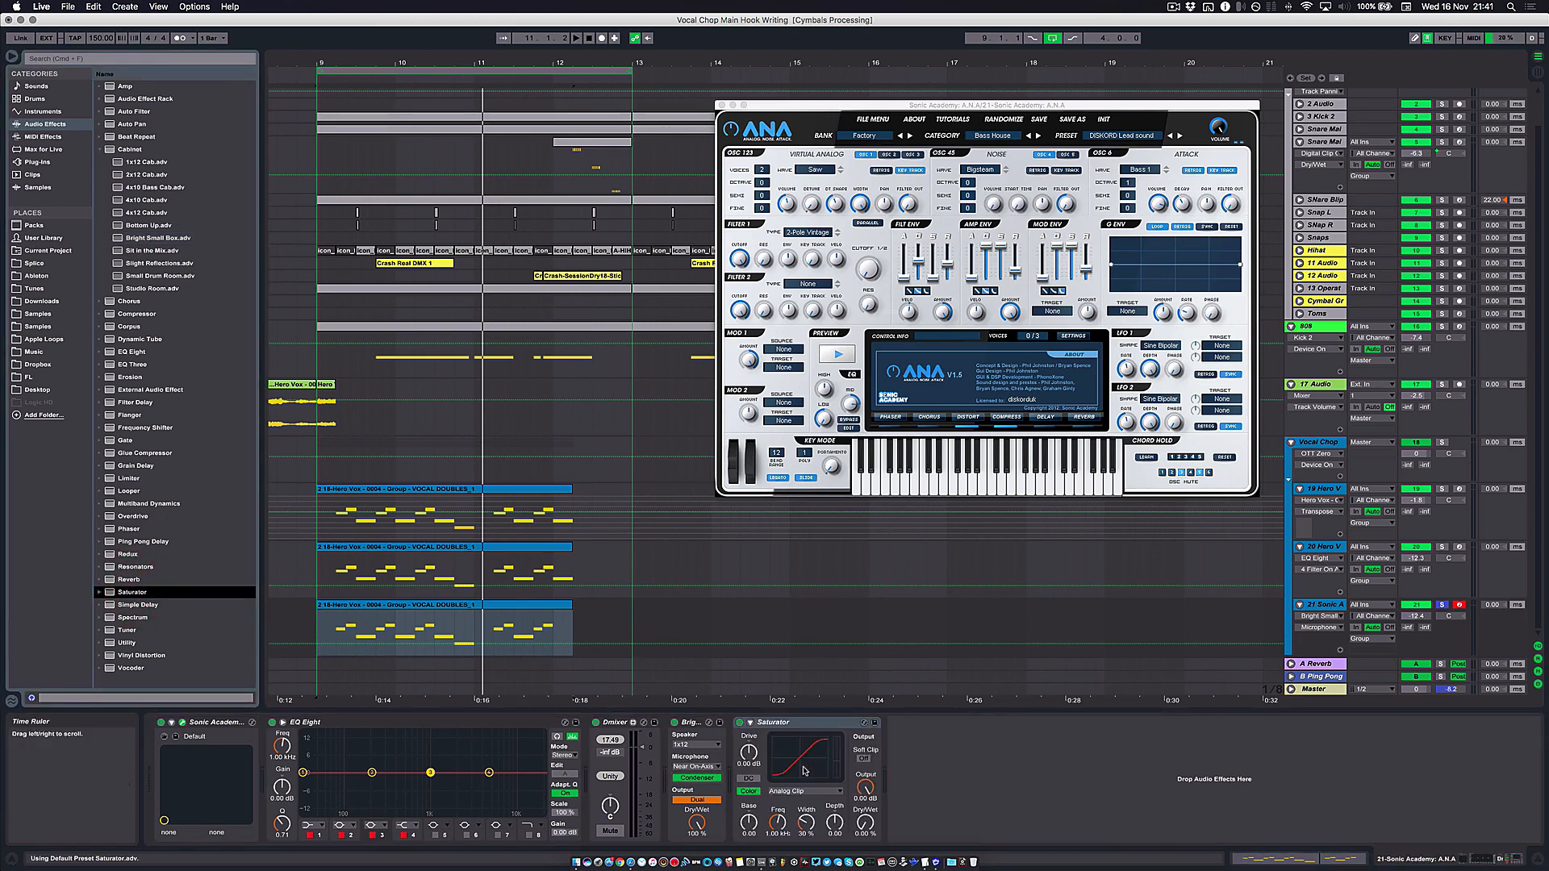
pyautogui.click(865, 823)
pyautogui.moveTo(859, 825); pyautogui.dragTo(860, 810)
# Step: Raise the Saturator's Drive to 31.4 dB and turn on Soft Clip while listening to the A.N.A track
pyautogui.press('space')
pyautogui.moveTo(749, 753); pyautogui.dragTo(719, 704)
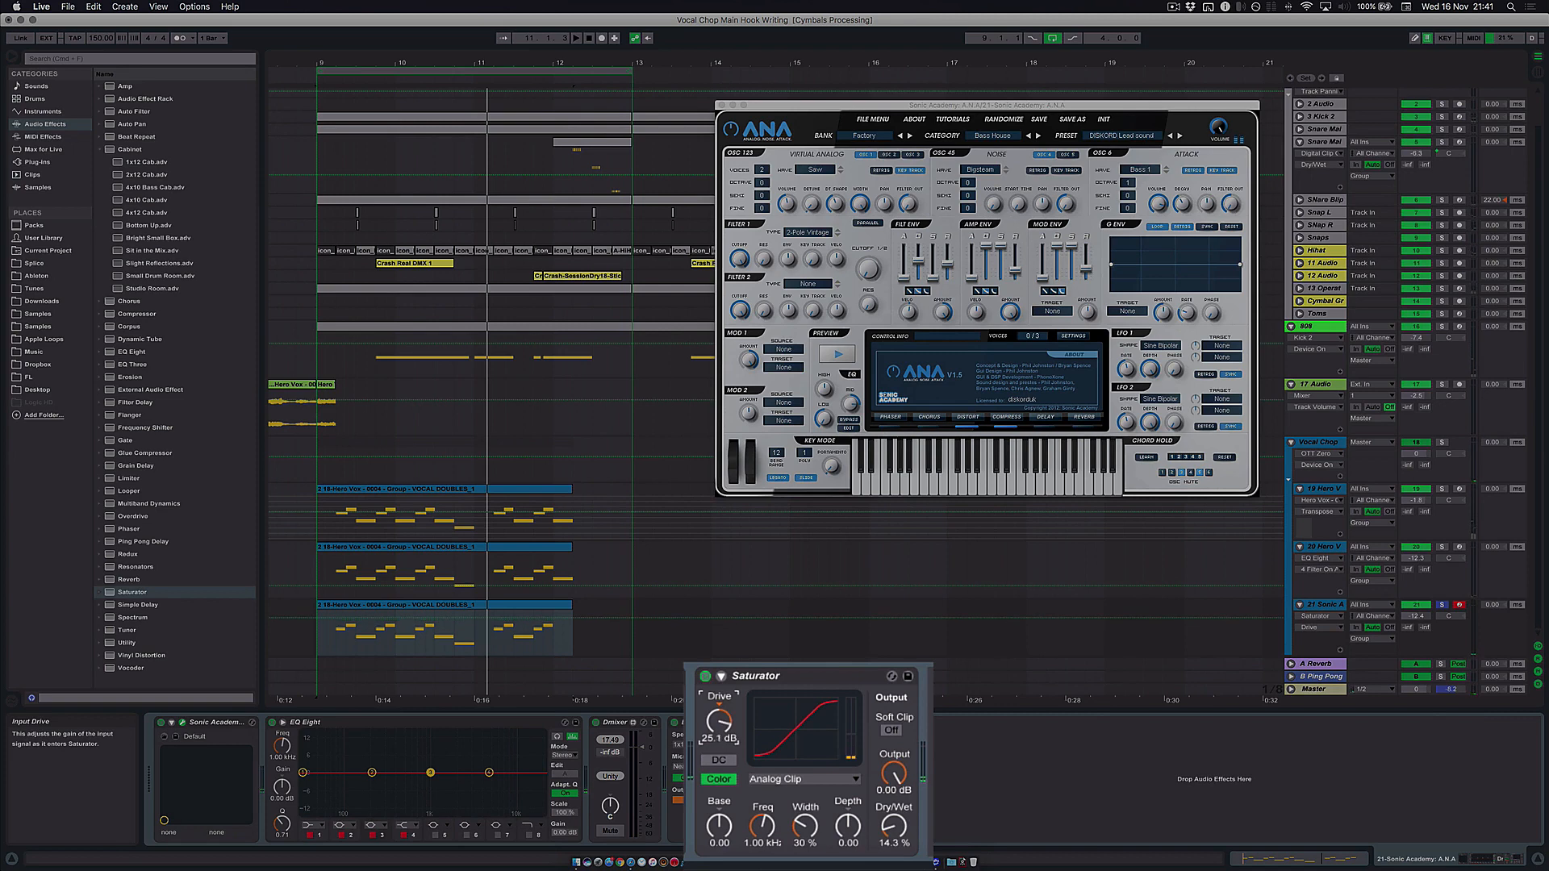
pyautogui.moveTo(718, 721); pyautogui.dragTo(719, 718)
pyautogui.press('space')
pyautogui.press('space')
pyautogui.click(890, 731)
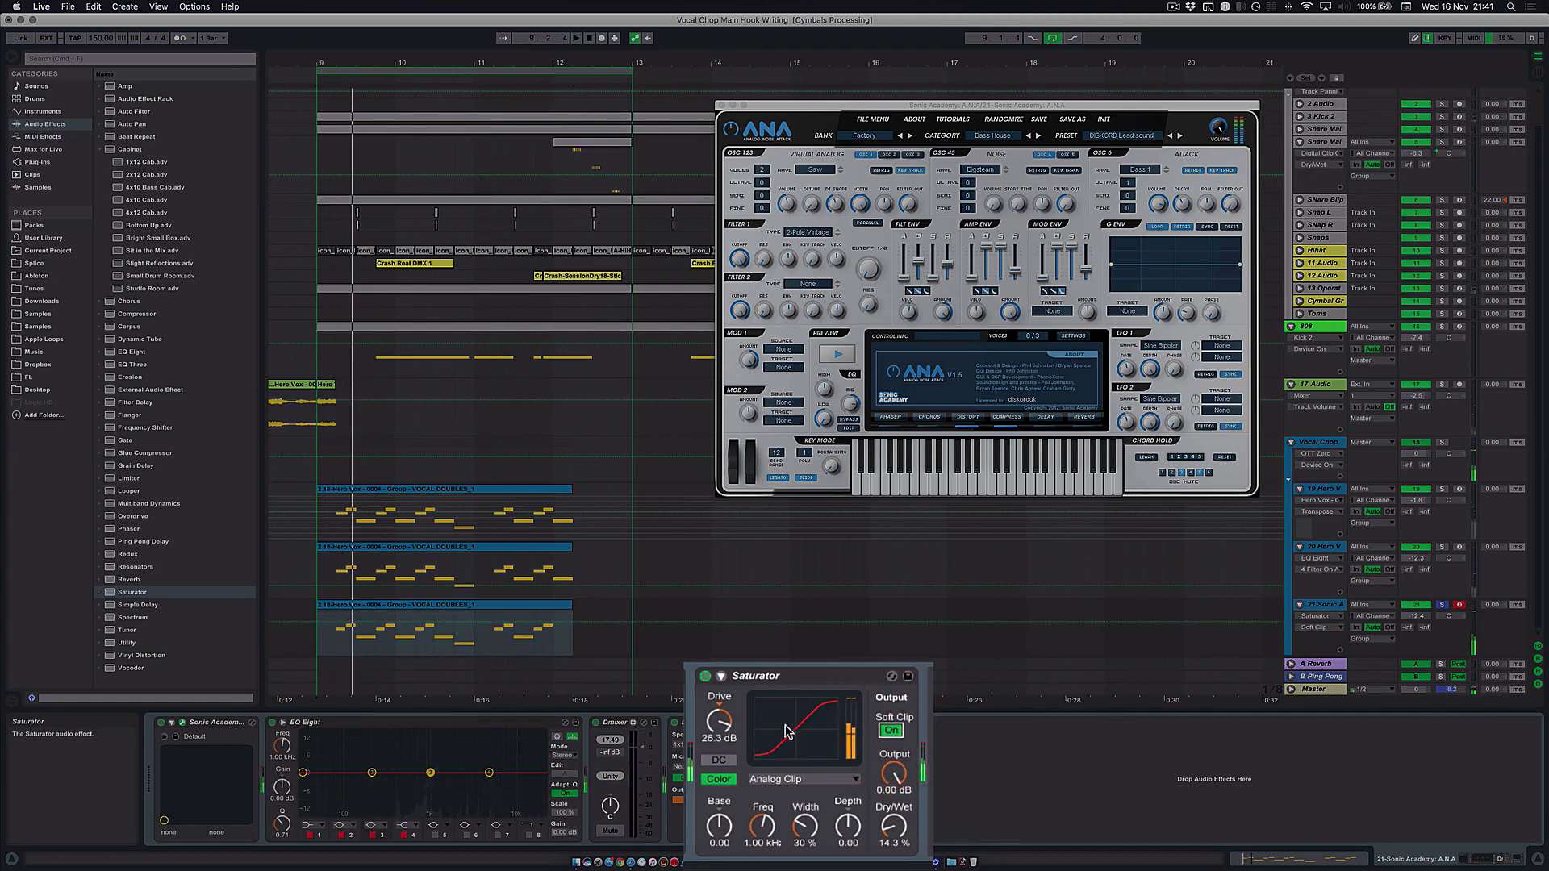
pyautogui.press('space')
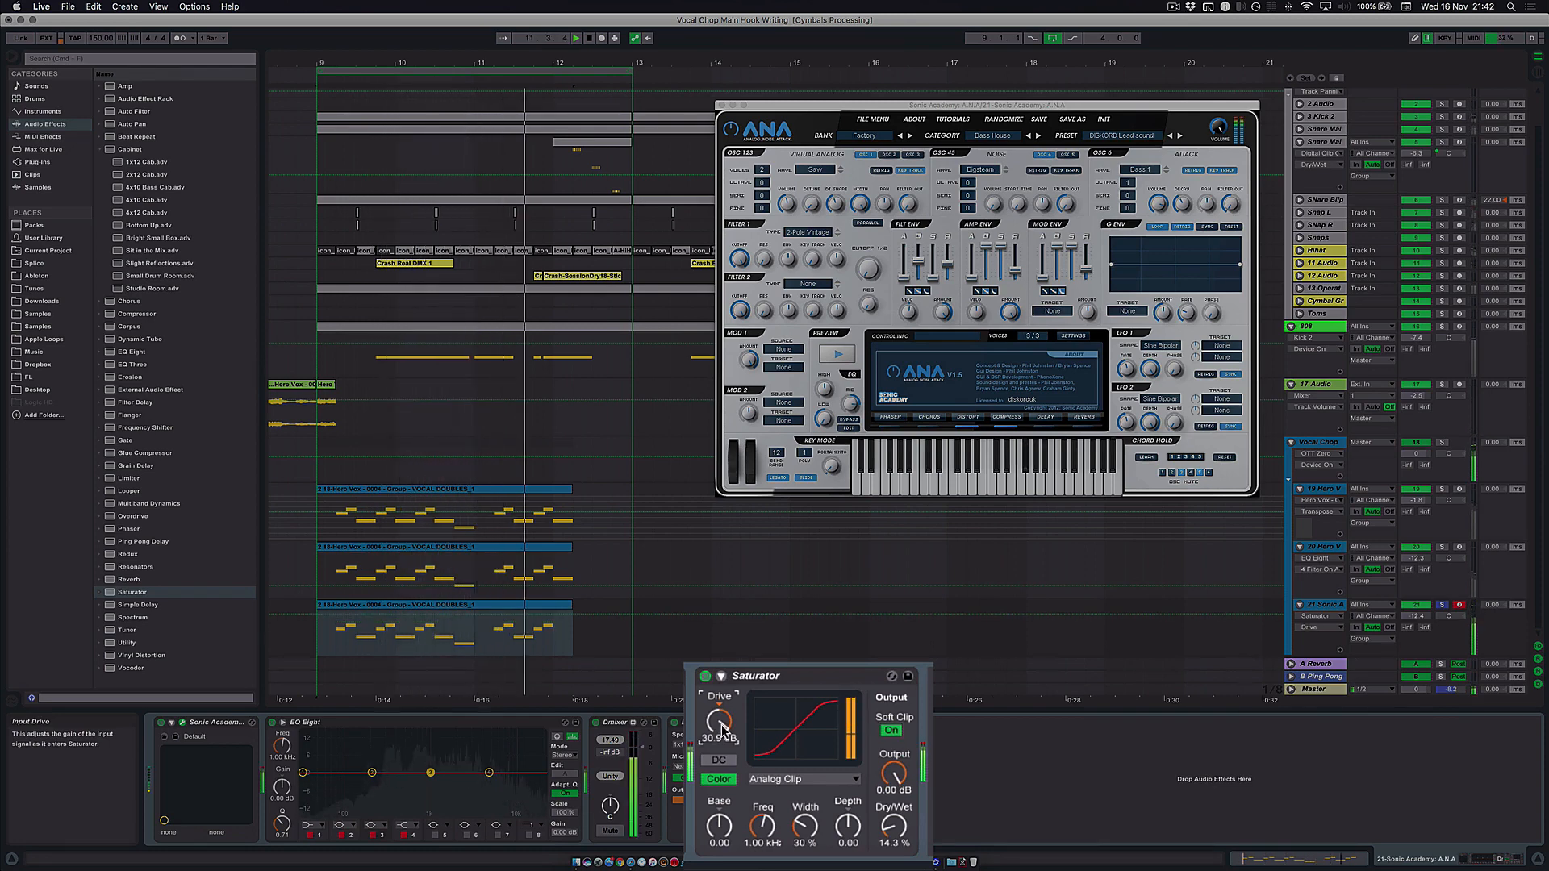
pyautogui.moveTo(721, 724); pyautogui.dragTo(721, 706)
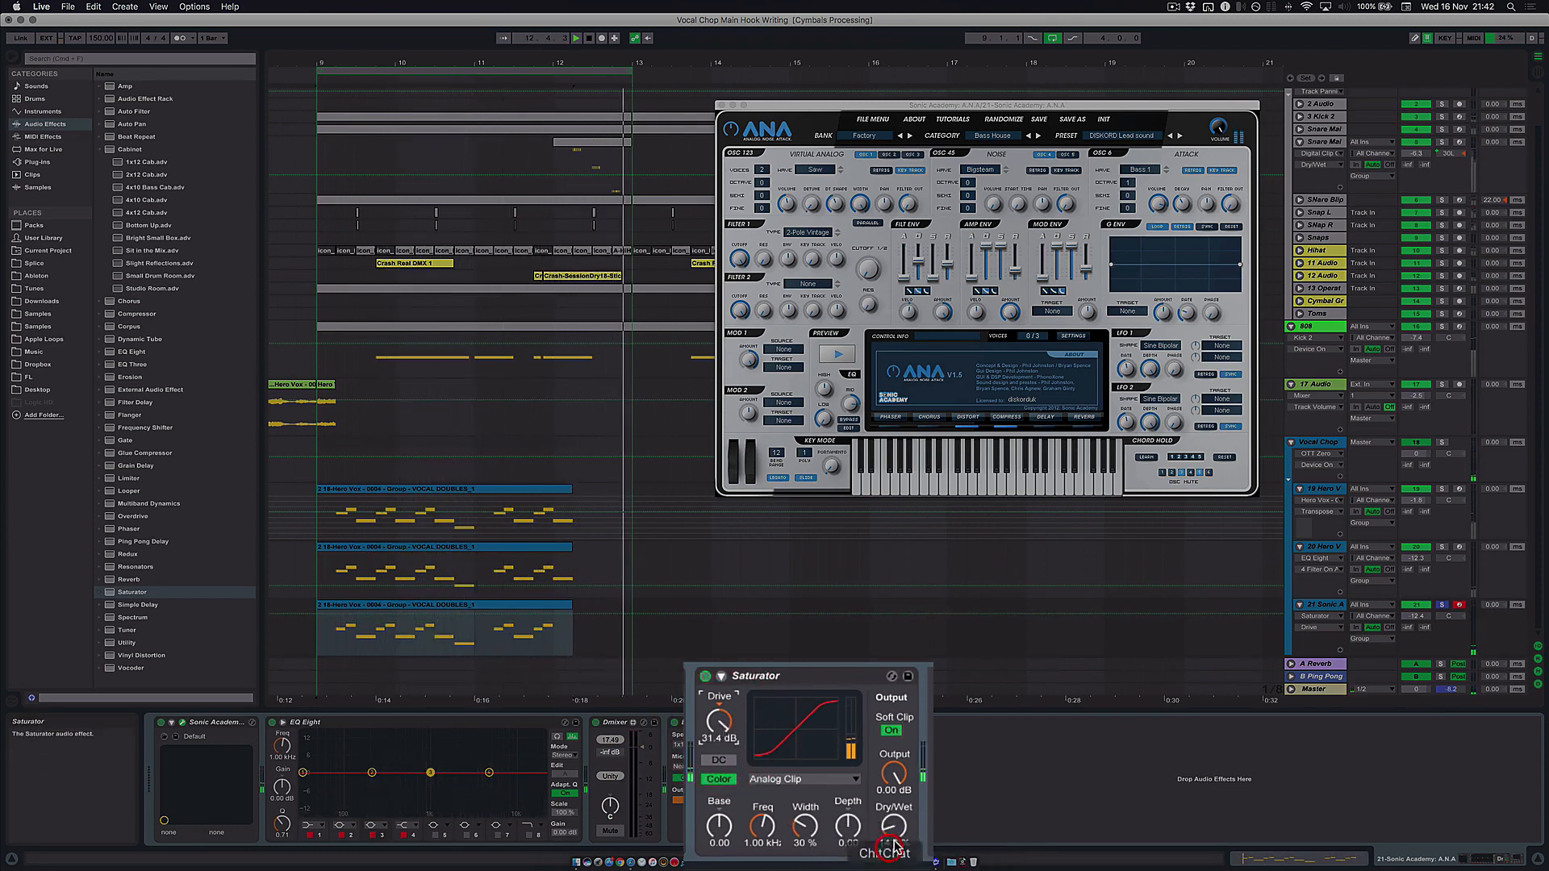
# Step: Quit the ChitChat app and set the Saturator's Dry/Wet to 17.5 %
pyautogui.press('super+shift+2')
pyautogui.rightClick(888, 862)
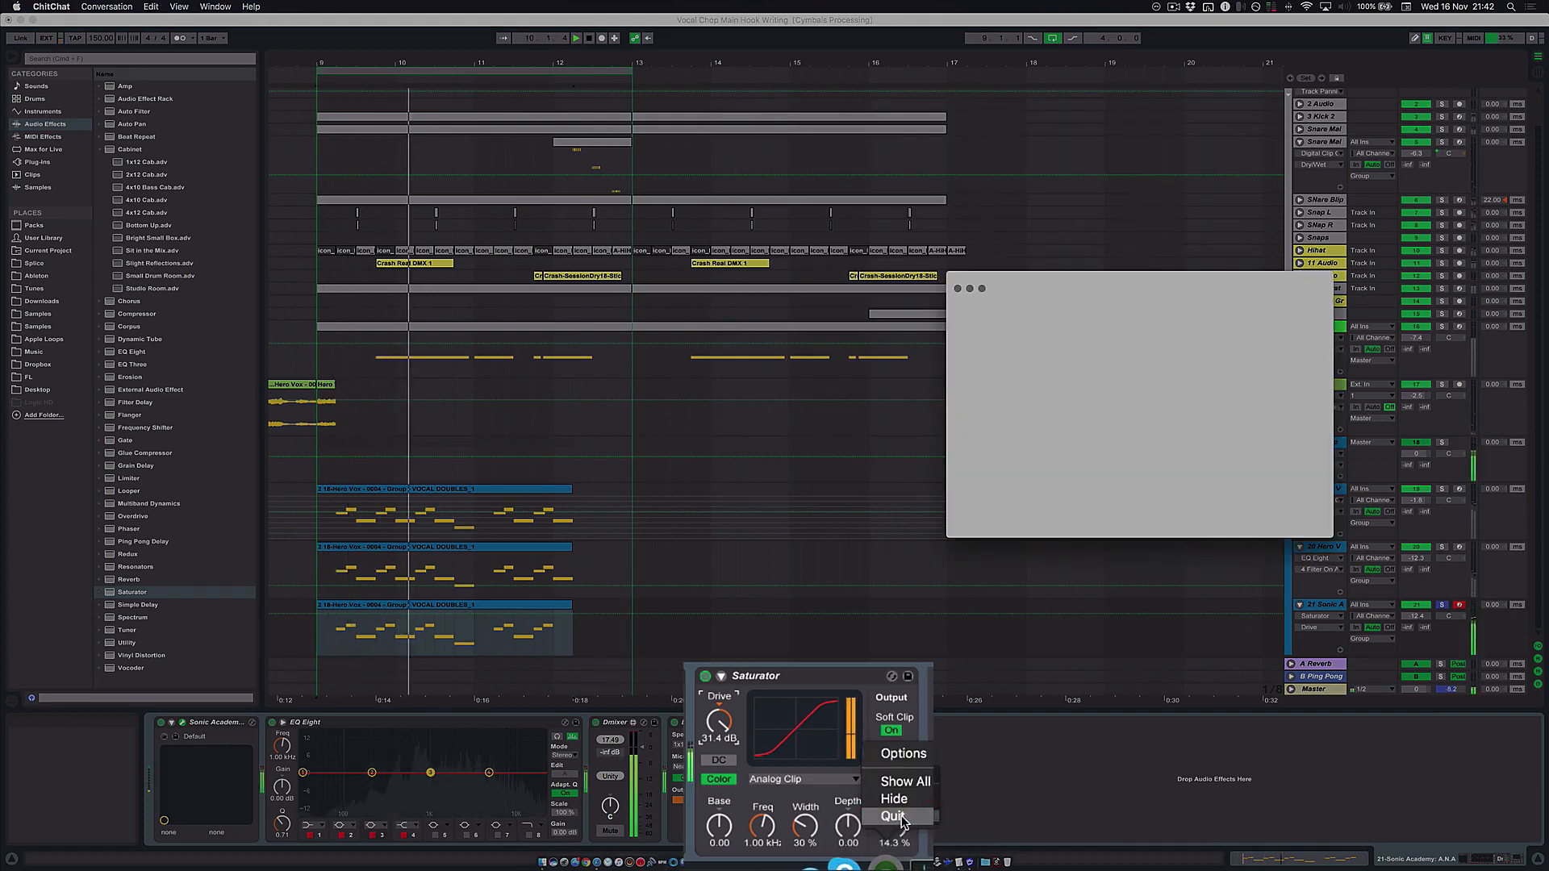
pyautogui.click(902, 816)
pyautogui.moveTo(893, 828); pyautogui.dragTo(891, 826)
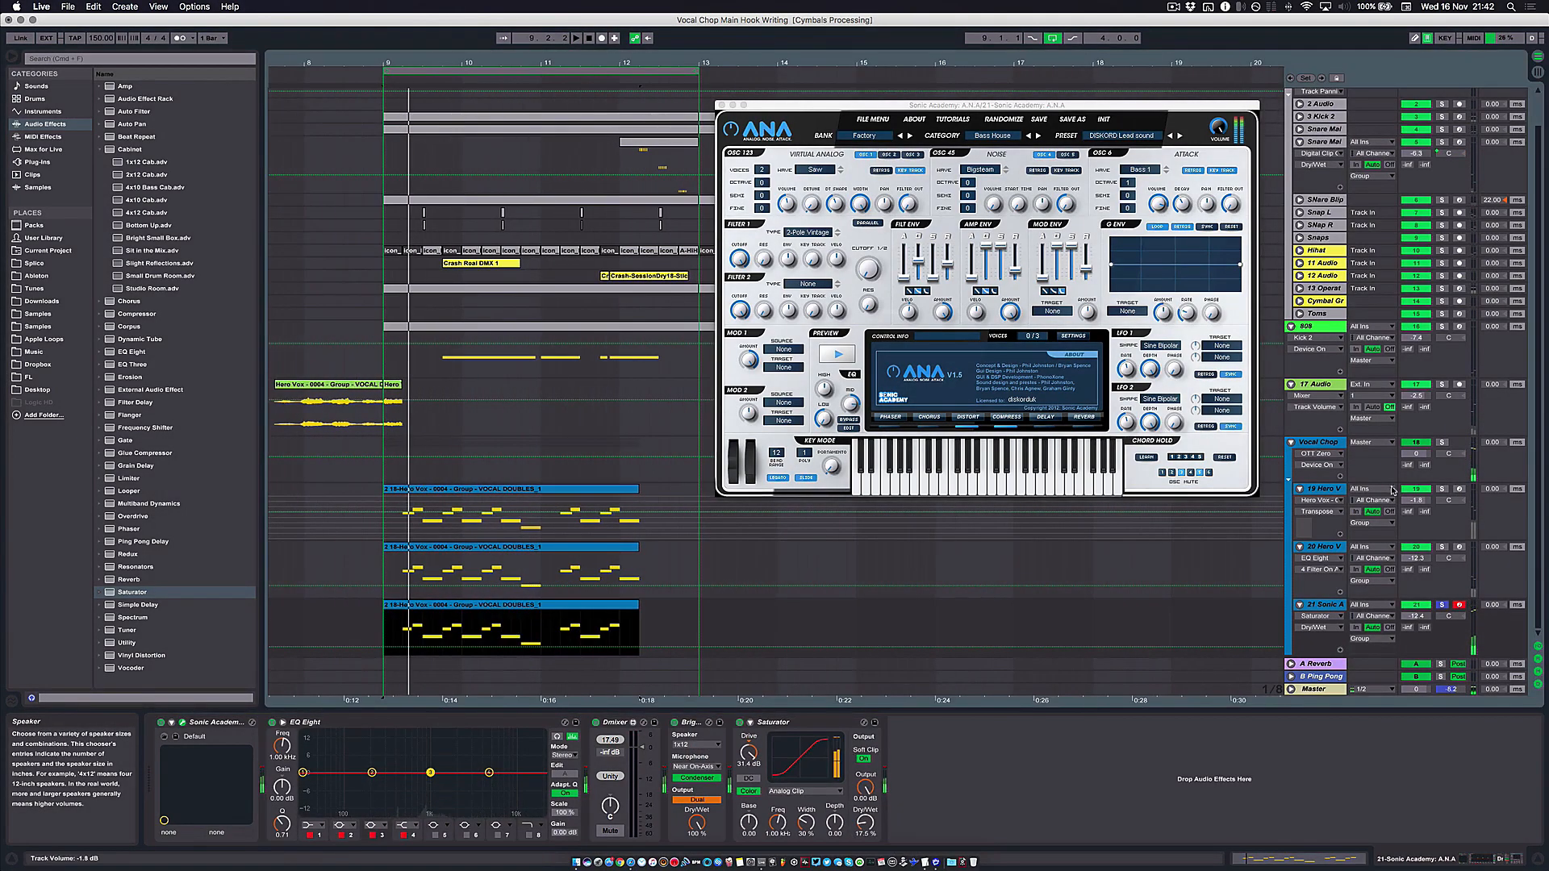
# Step: Solo the whole Vocal Chop group and lower the A.N.A track's volume to -14.4 dB during playback
pyautogui.click(1440, 442)
pyautogui.press('space')
pyautogui.moveTo(1416, 616); pyautogui.dragTo(1415, 624)
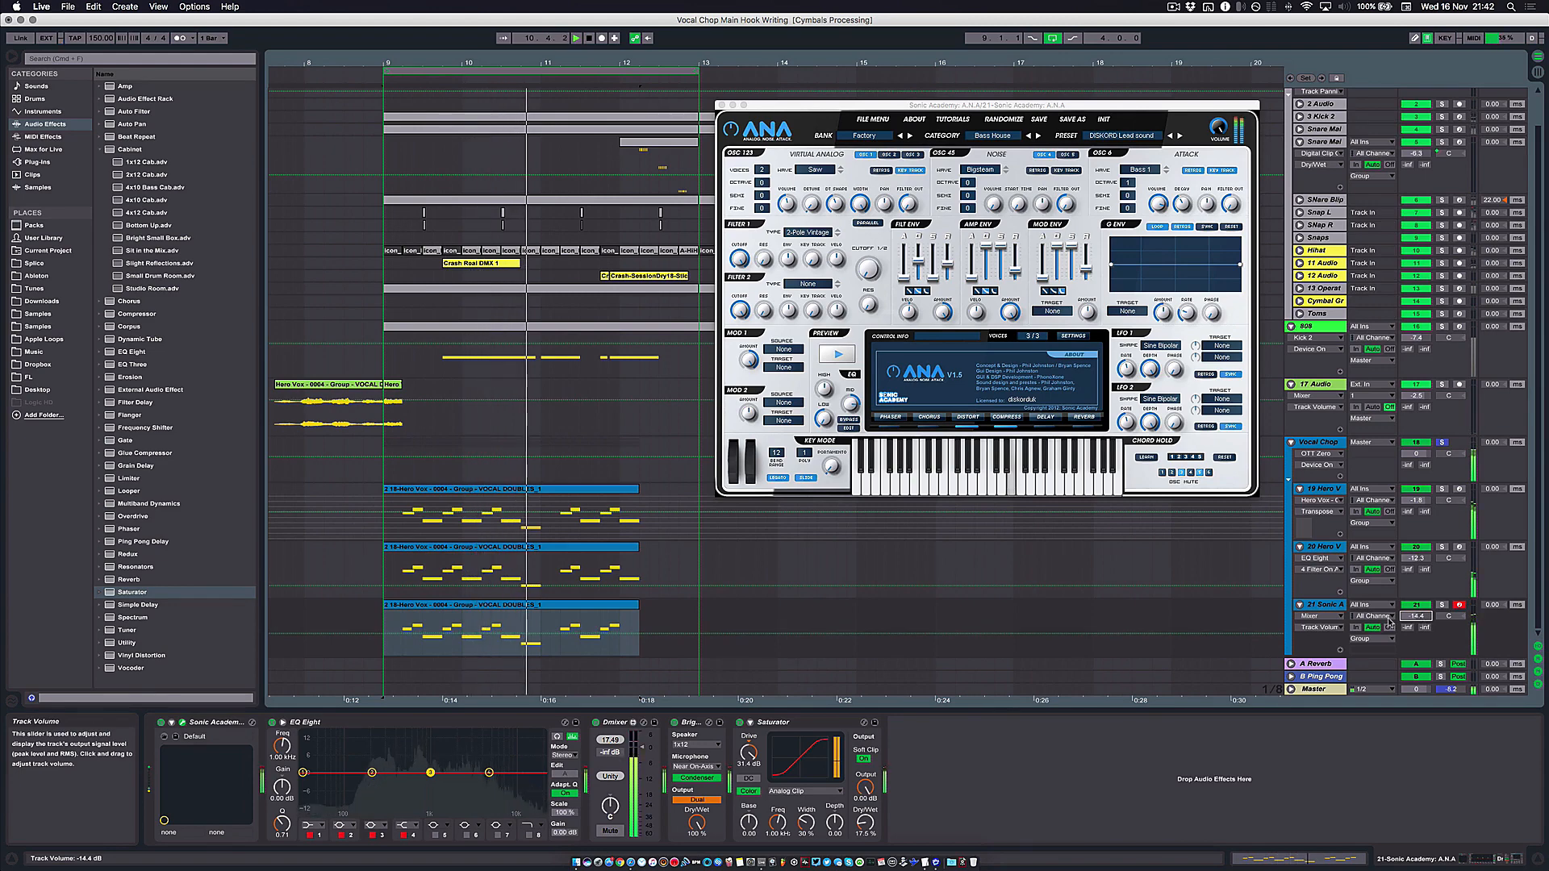
pyautogui.press('space')
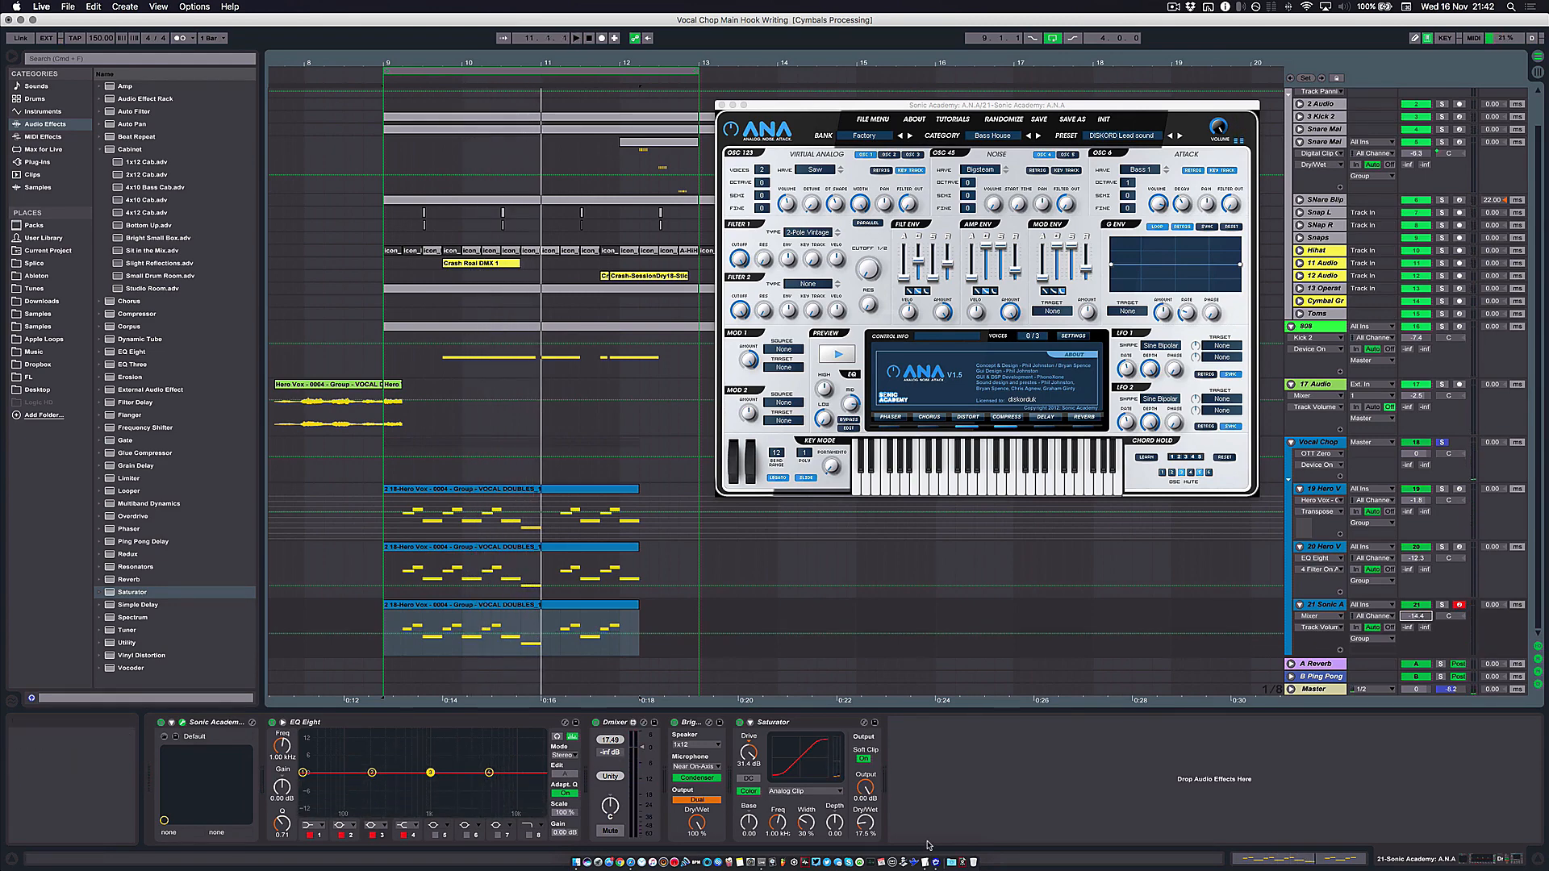
# Step: Add Multiband Dynamics with its default OTT Zero preset after the Saturator, followed by a second EQ Eight
pyautogui.click(135, 503)
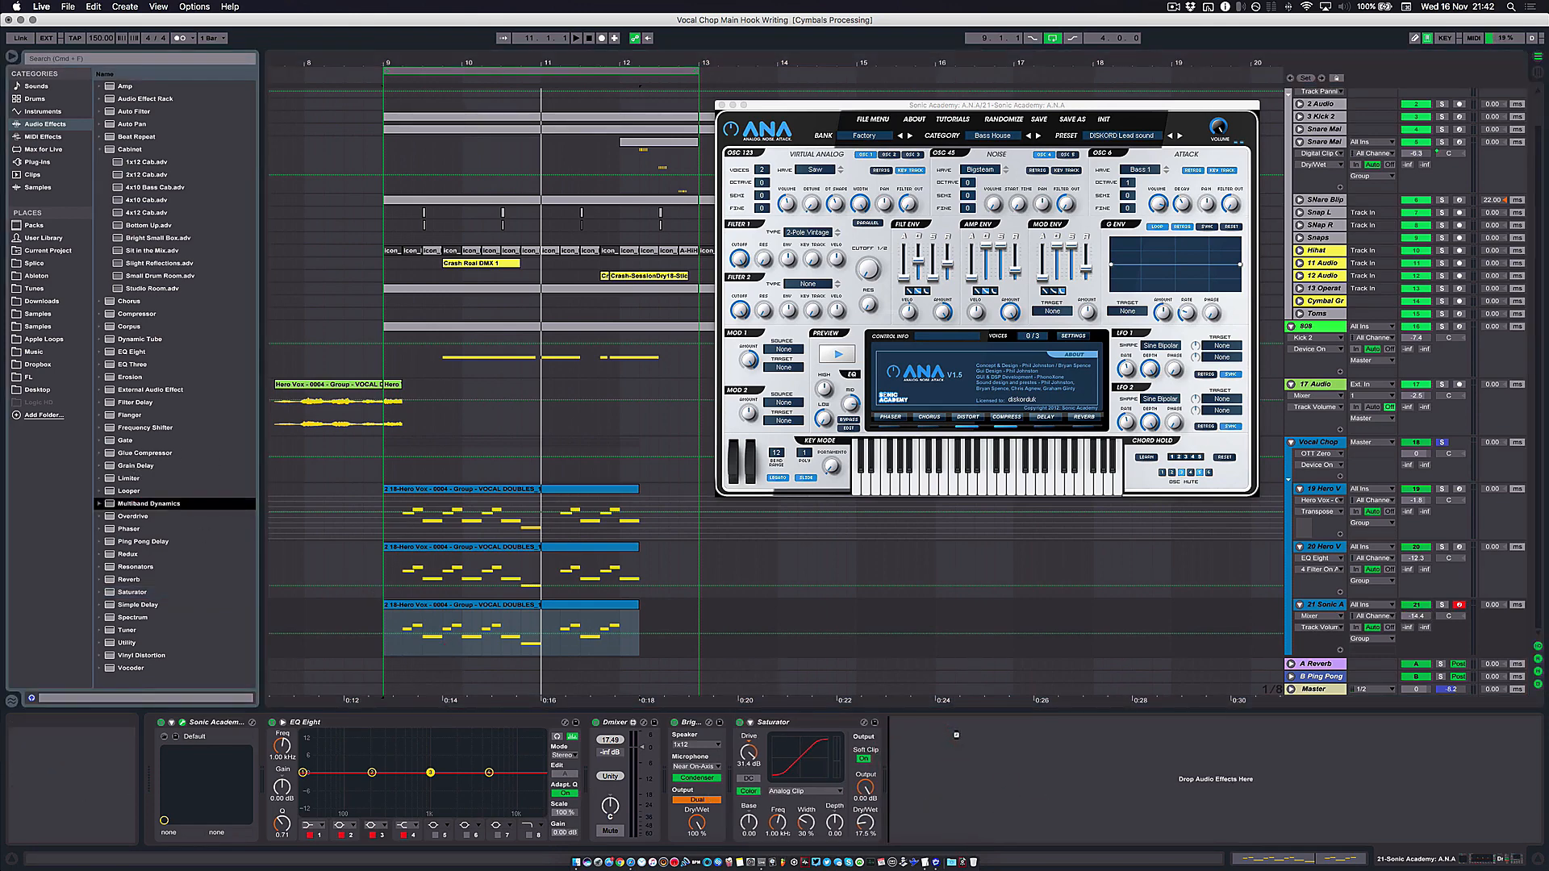
pyautogui.moveTo(956, 735); pyautogui.dragTo(956, 739)
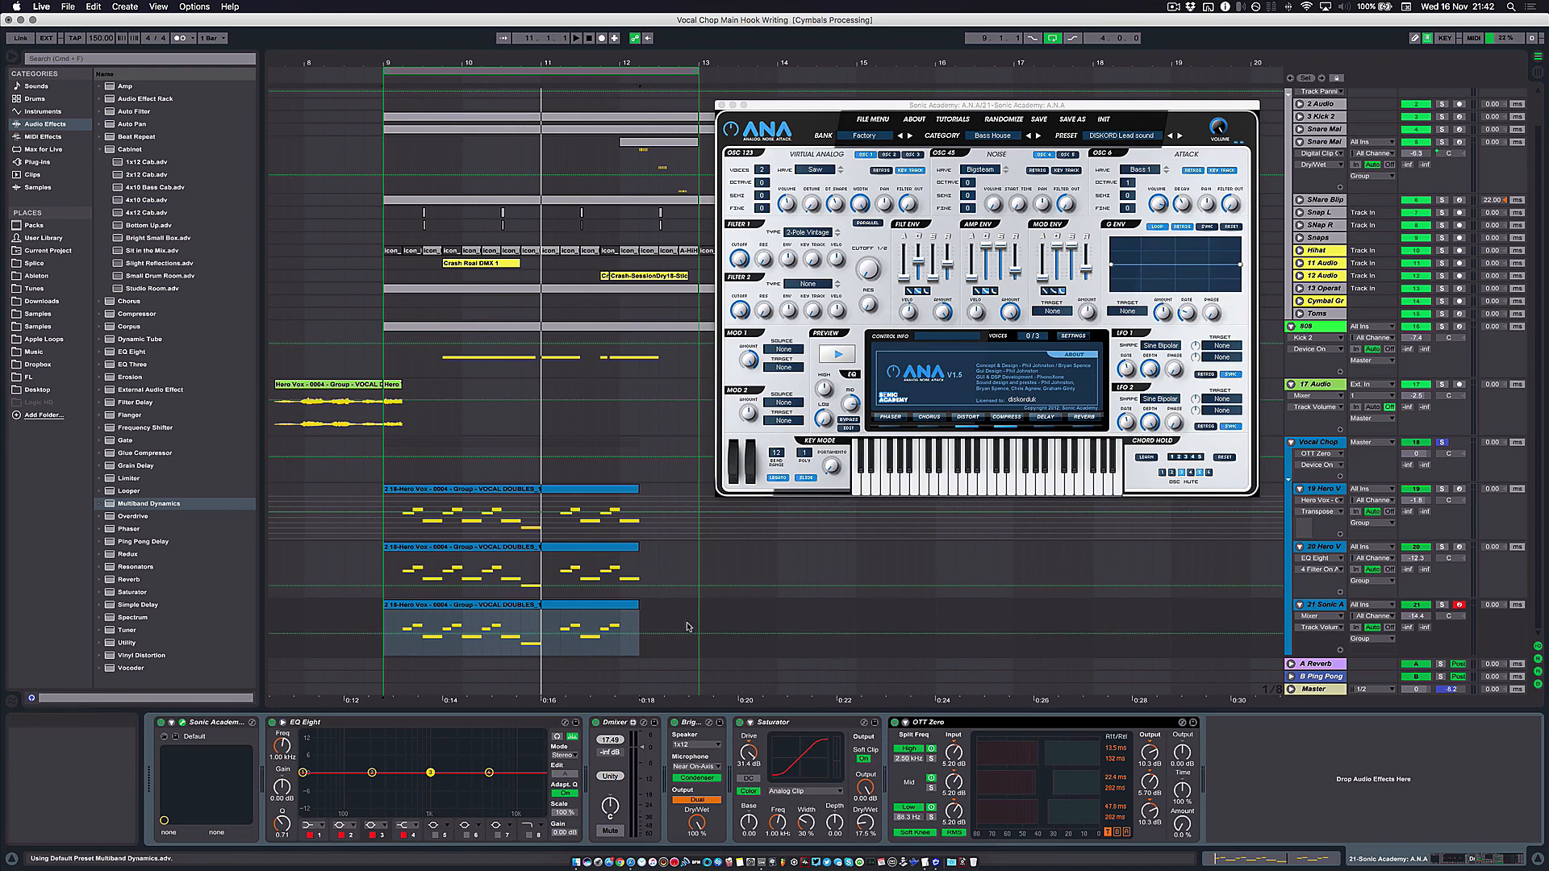
pyautogui.click(131, 352)
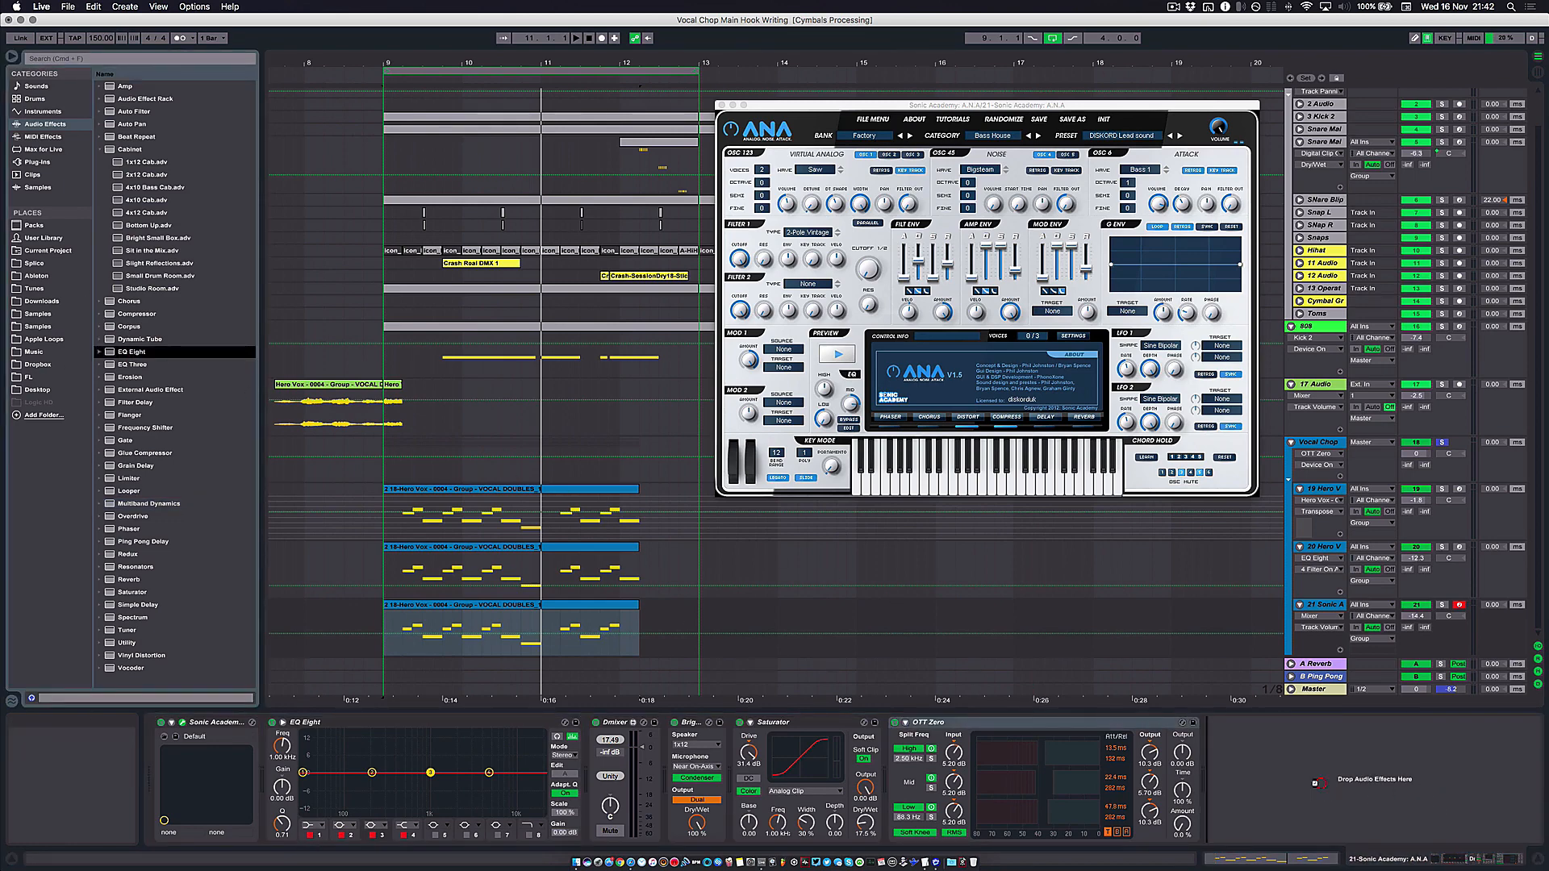
pyautogui.moveTo(1002, 718); pyautogui.dragTo(1002, 720)
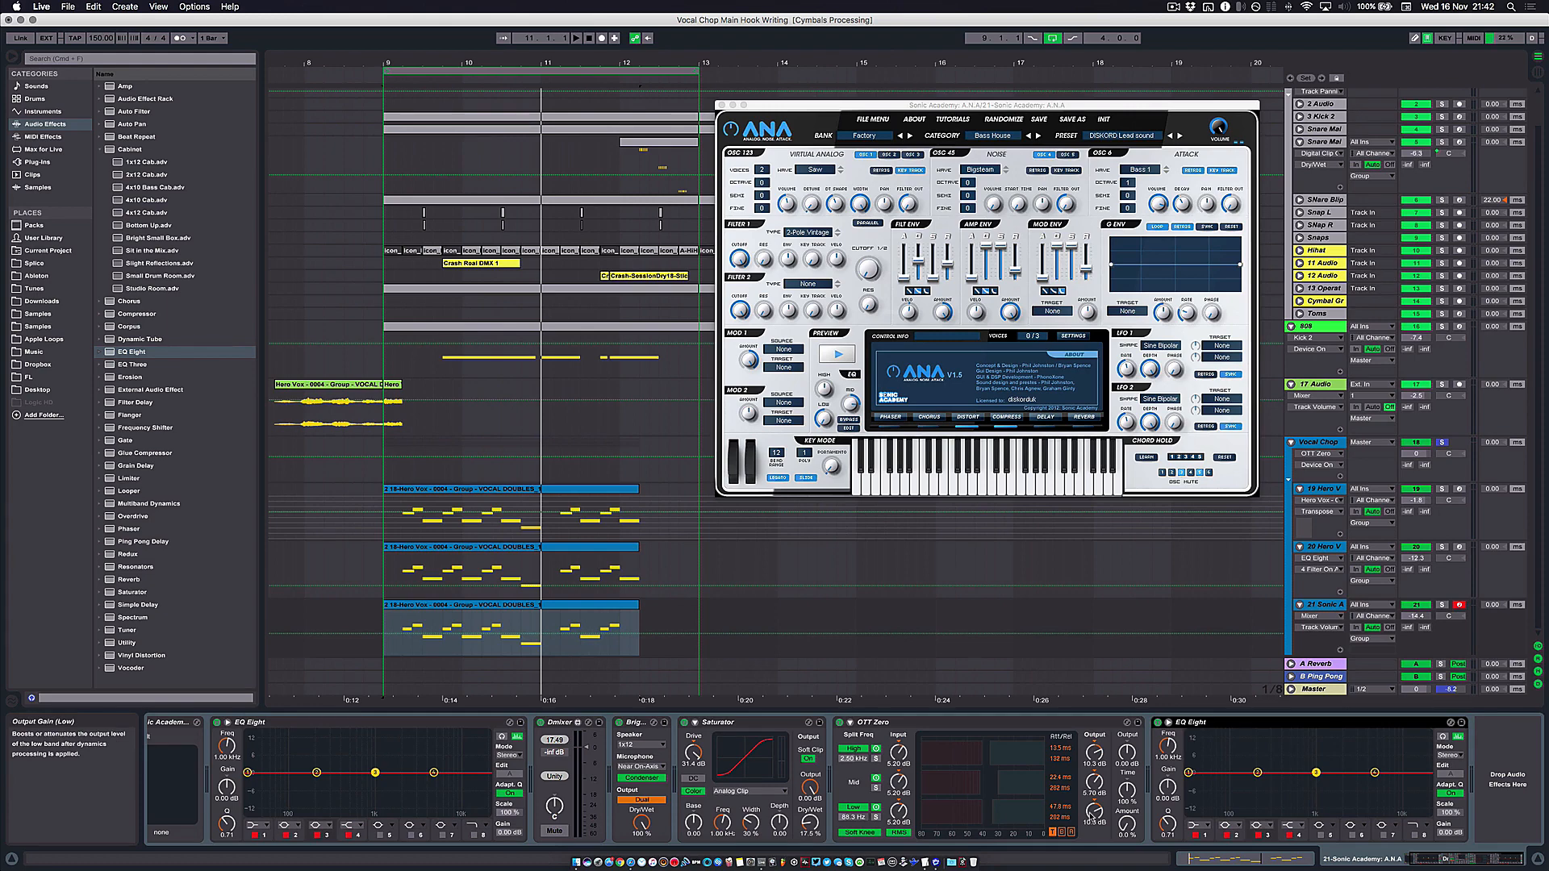
# Step: Make band 1 of the last EQ Eight a low cut at 30 Hz and set OTT Zero's Amount to 55 %
pyautogui.click(1191, 826)
pyautogui.click(1200, 744)
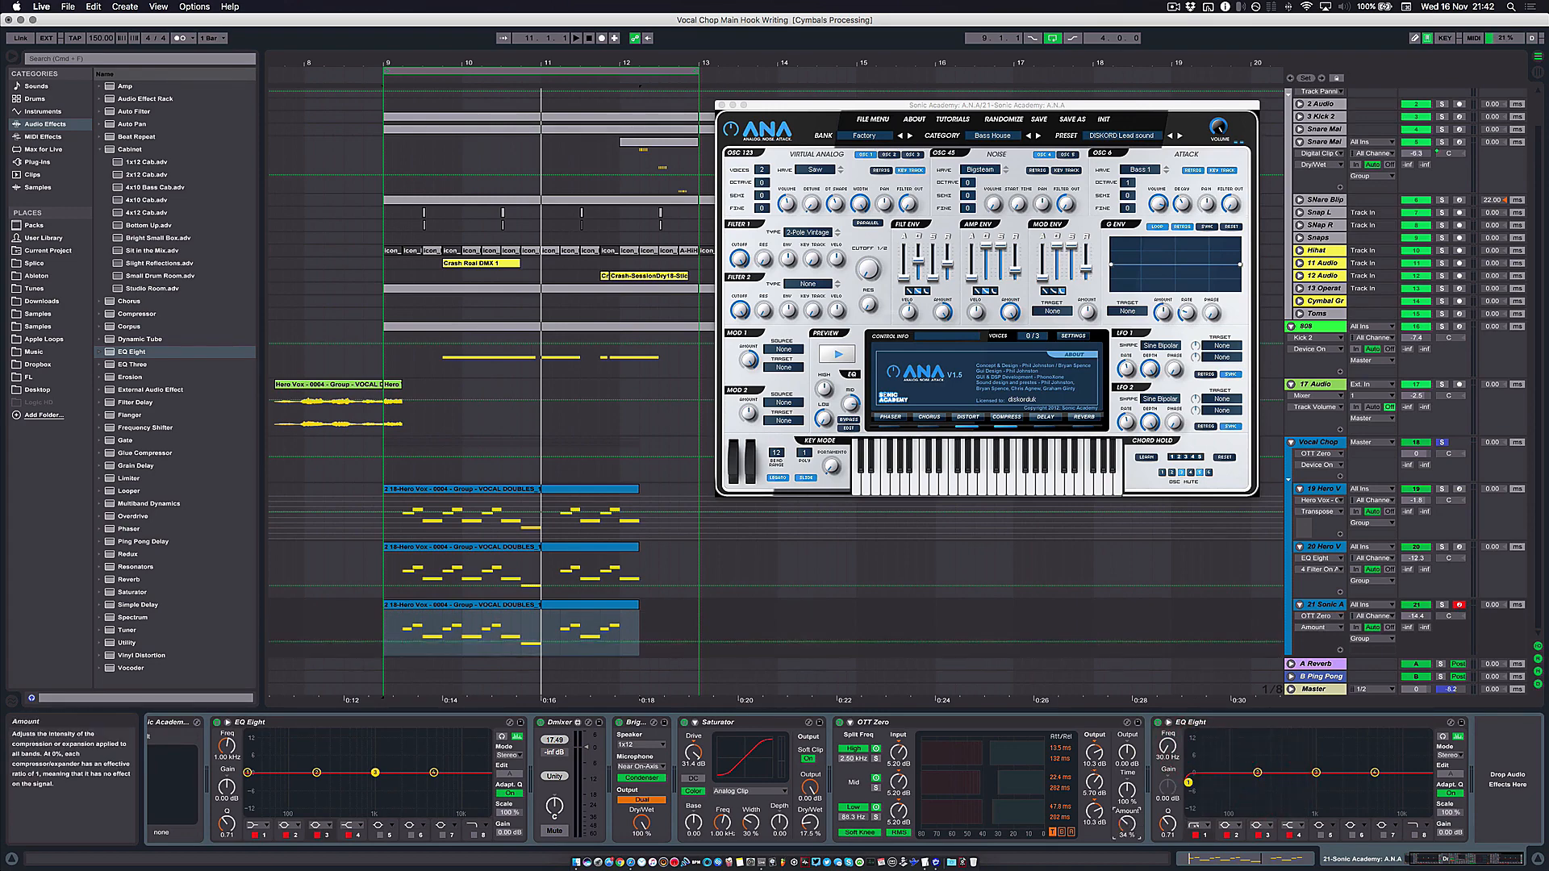
pyautogui.press('space')
pyautogui.moveTo(1140, 822); pyautogui.dragTo(1140, 778)
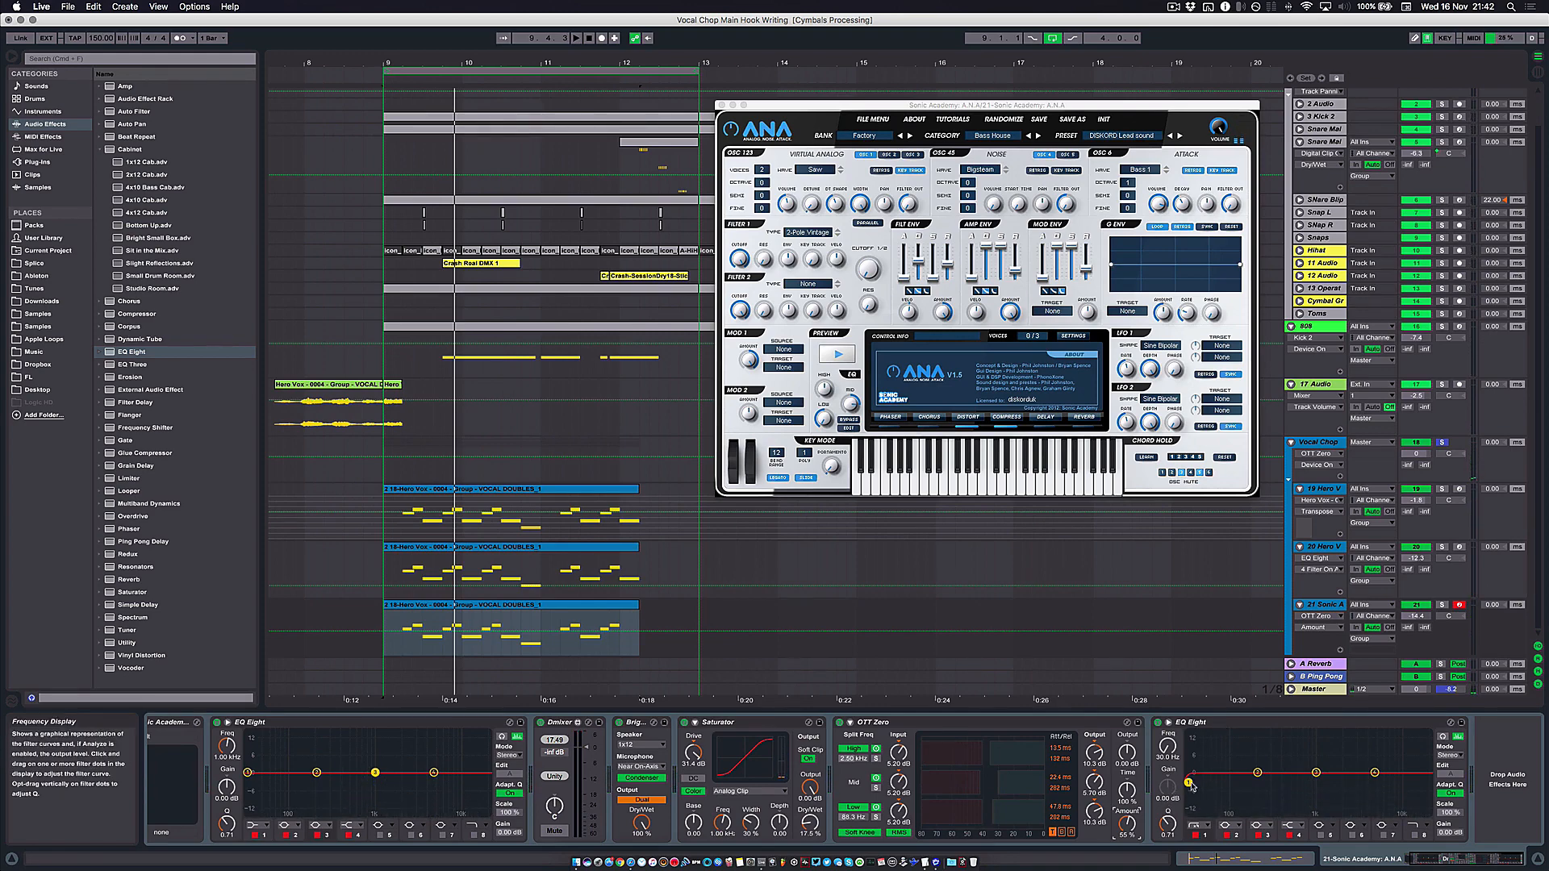
# Step: Raise the last EQ Eight's low cut to about 224 Hz with a Q of 1.21 during playback
pyautogui.moveTo(1234, 783); pyautogui.dragTo(1240, 782)
pyautogui.press('space')
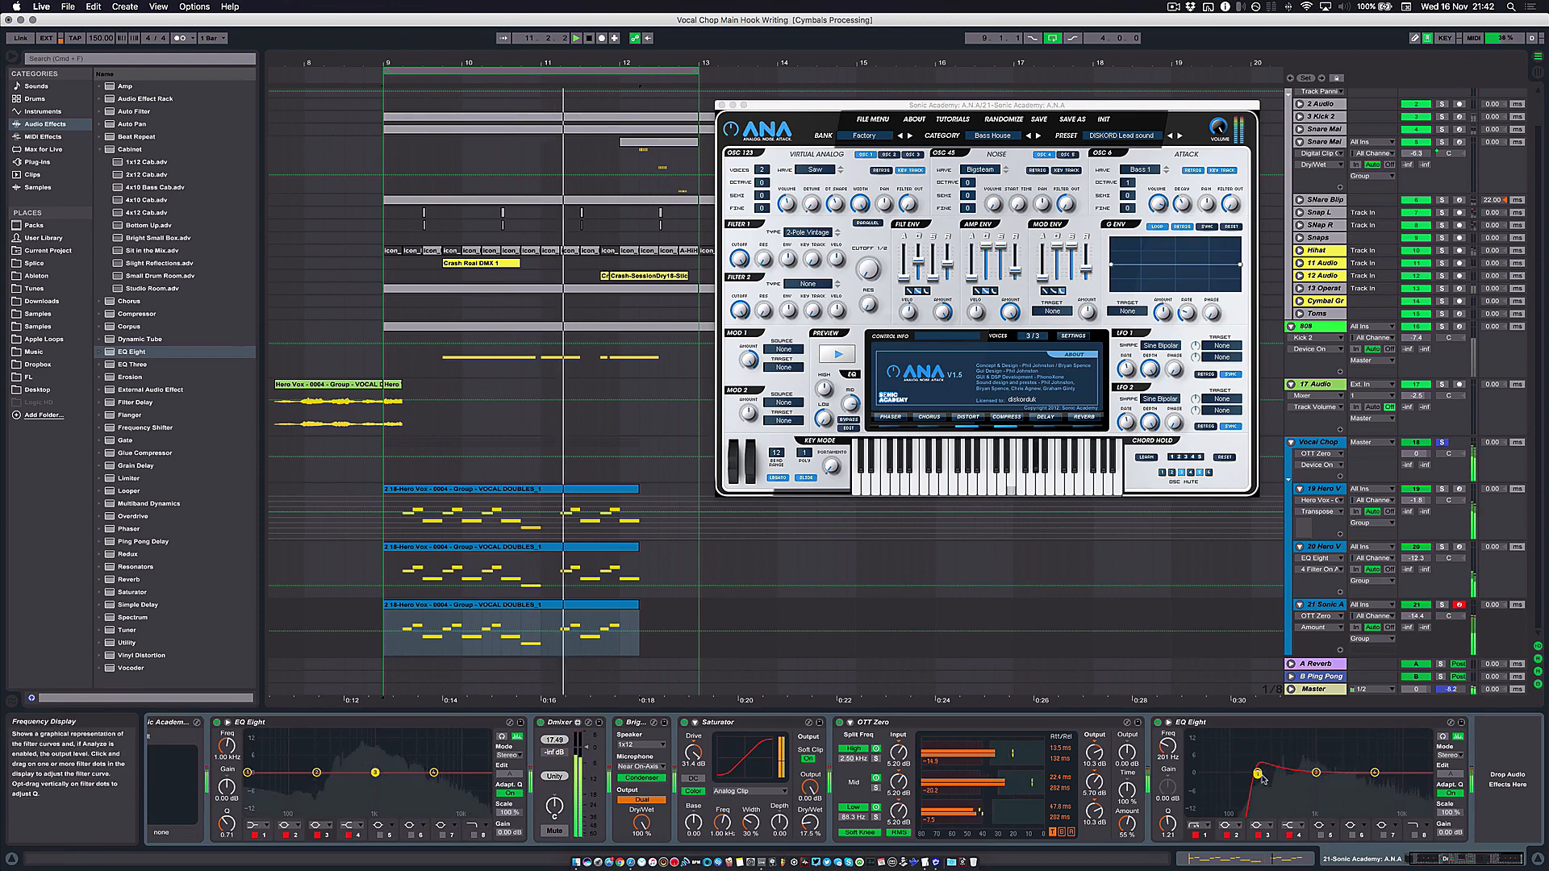
pyautogui.press('space')
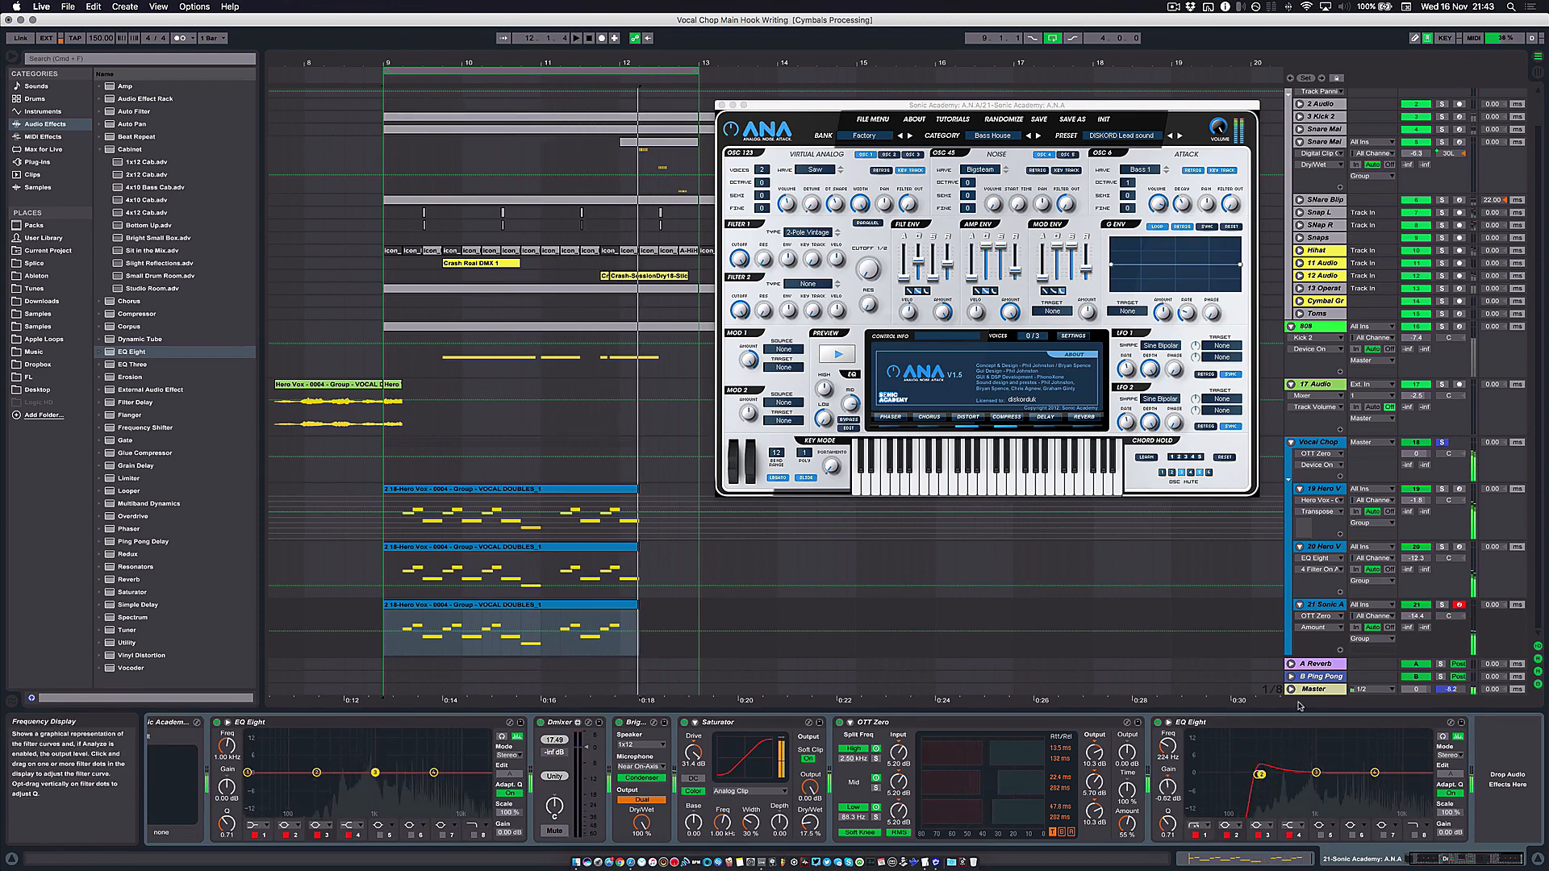
# Step: Listen to the A.N.A track soloed, and play it within the full mix with the Vocal Chop group unsoloed
pyautogui.click(1443, 605)
pyautogui.press('space')
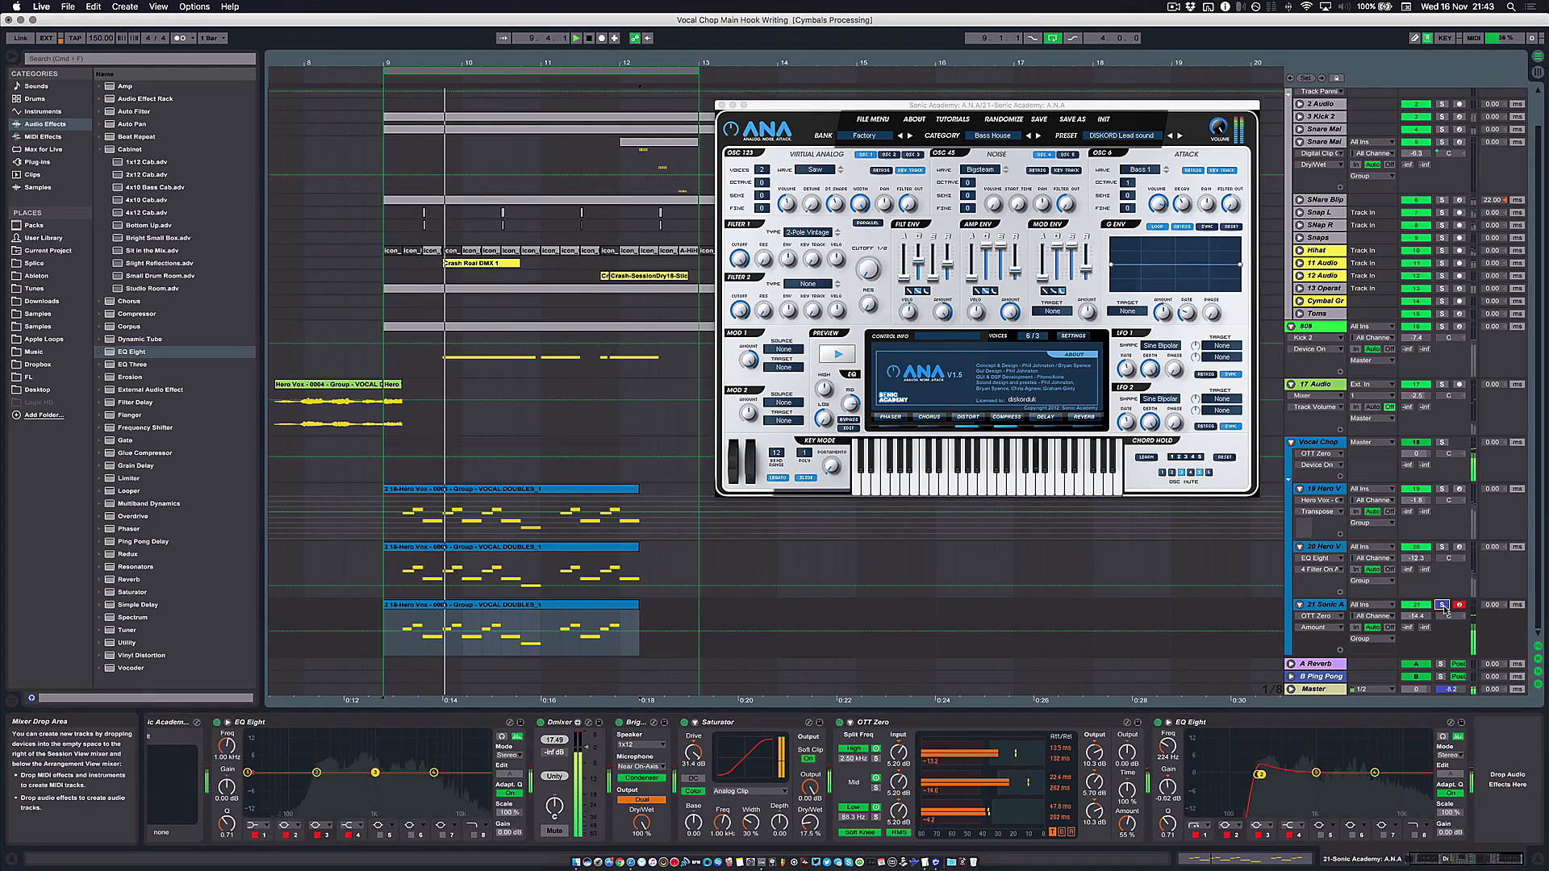
pyautogui.press('space')
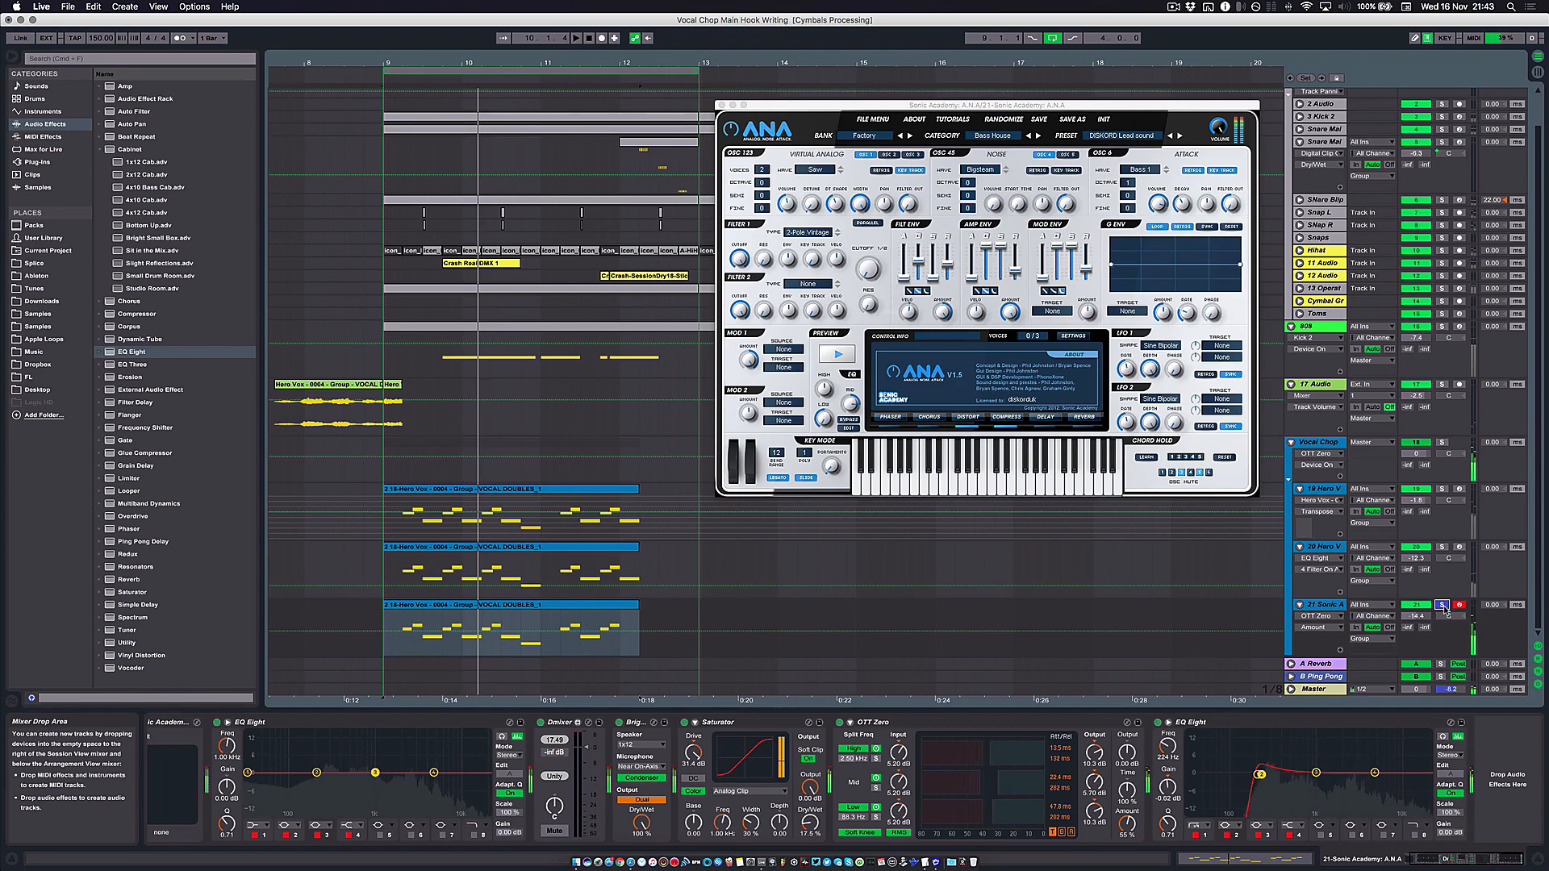
pyautogui.click(1442, 442)
pyautogui.click(1443, 442)
pyautogui.press('space')
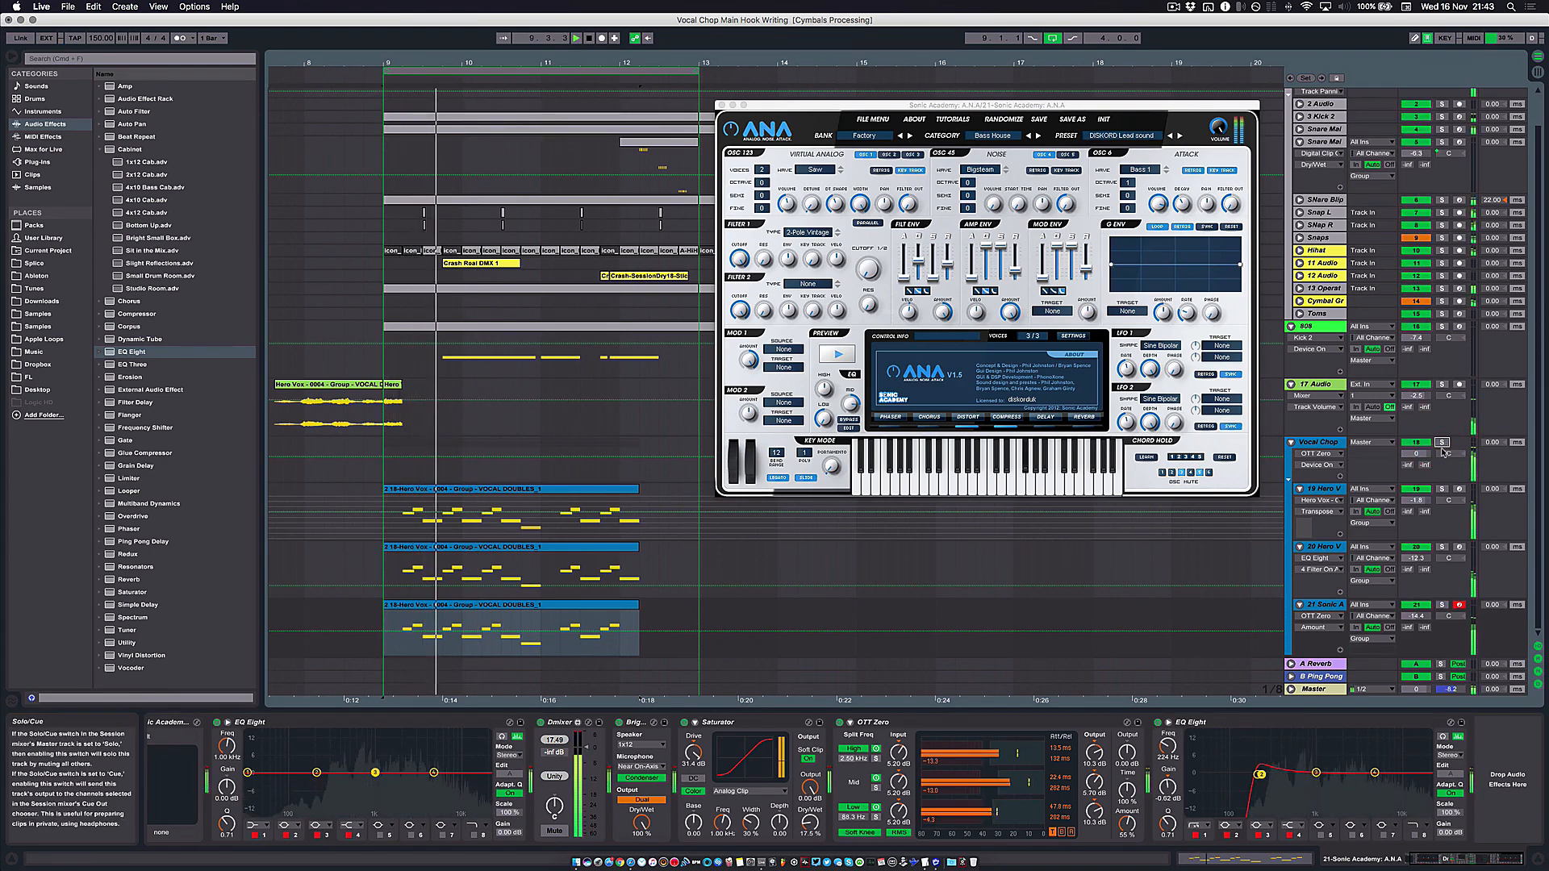
pyautogui.click(1420, 455)
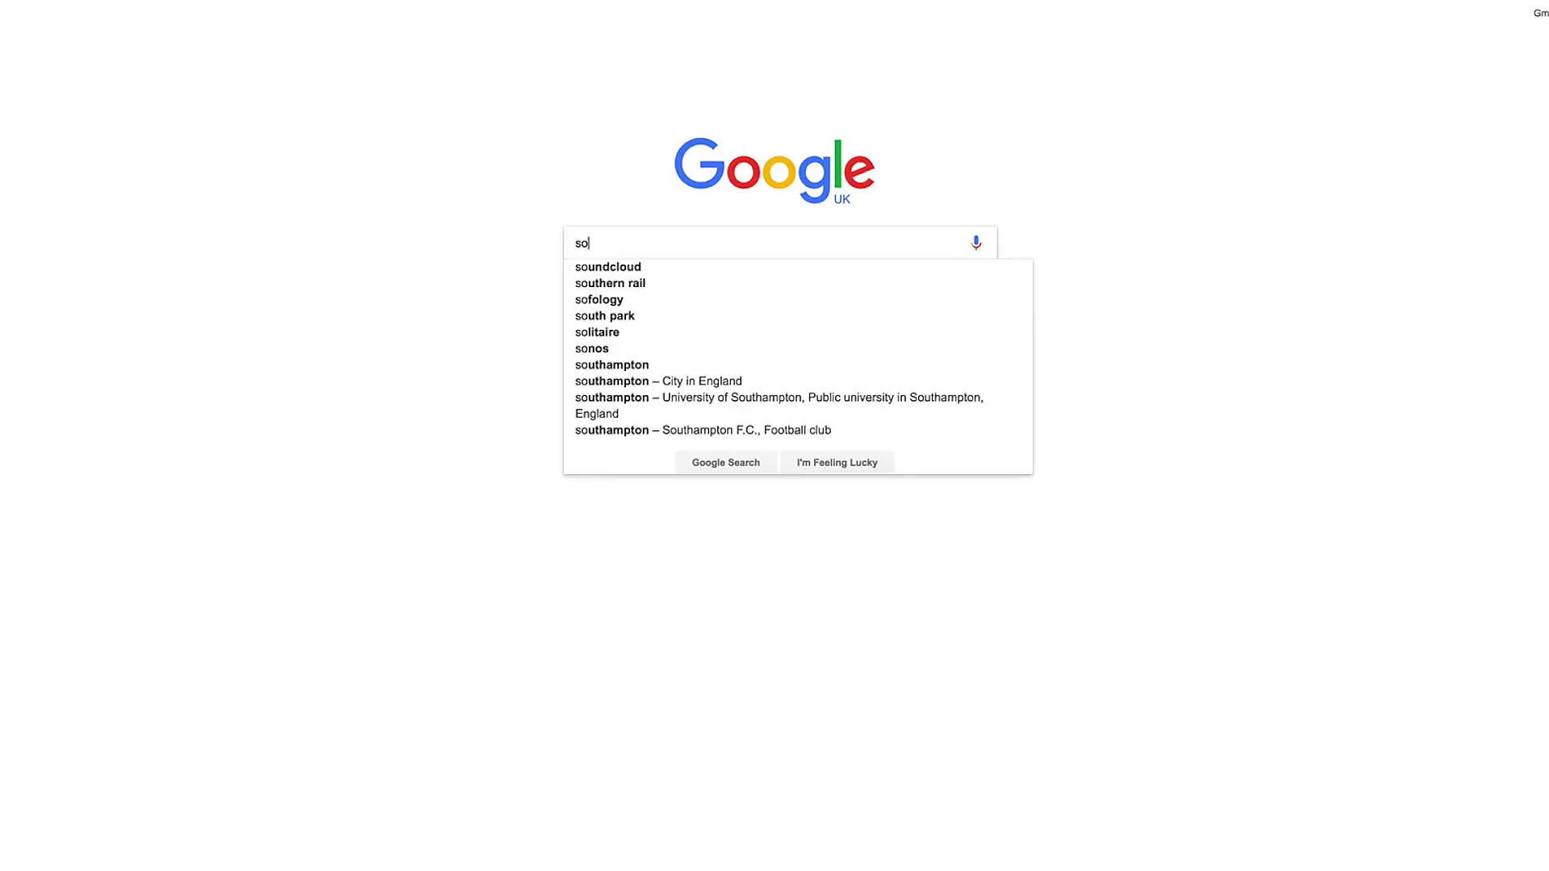
# Step: Find sonicacademy.com through Google in Chrome and accept the user license agreement for the Fix My Mix Episode 1 project files
pyautogui.write('nicacademy.com')
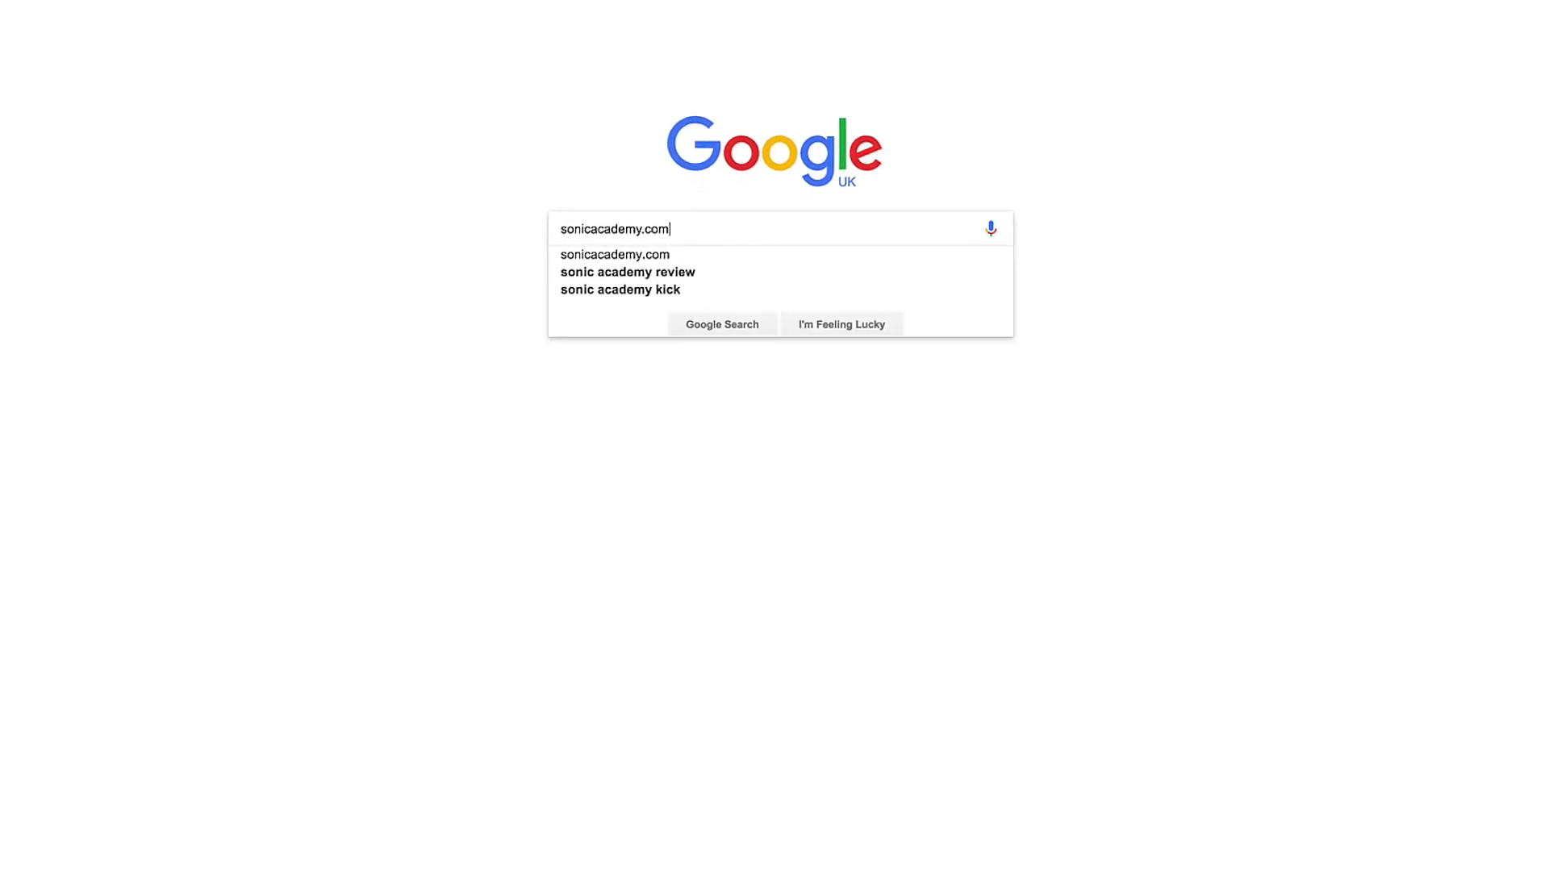
pyautogui.press('Return')
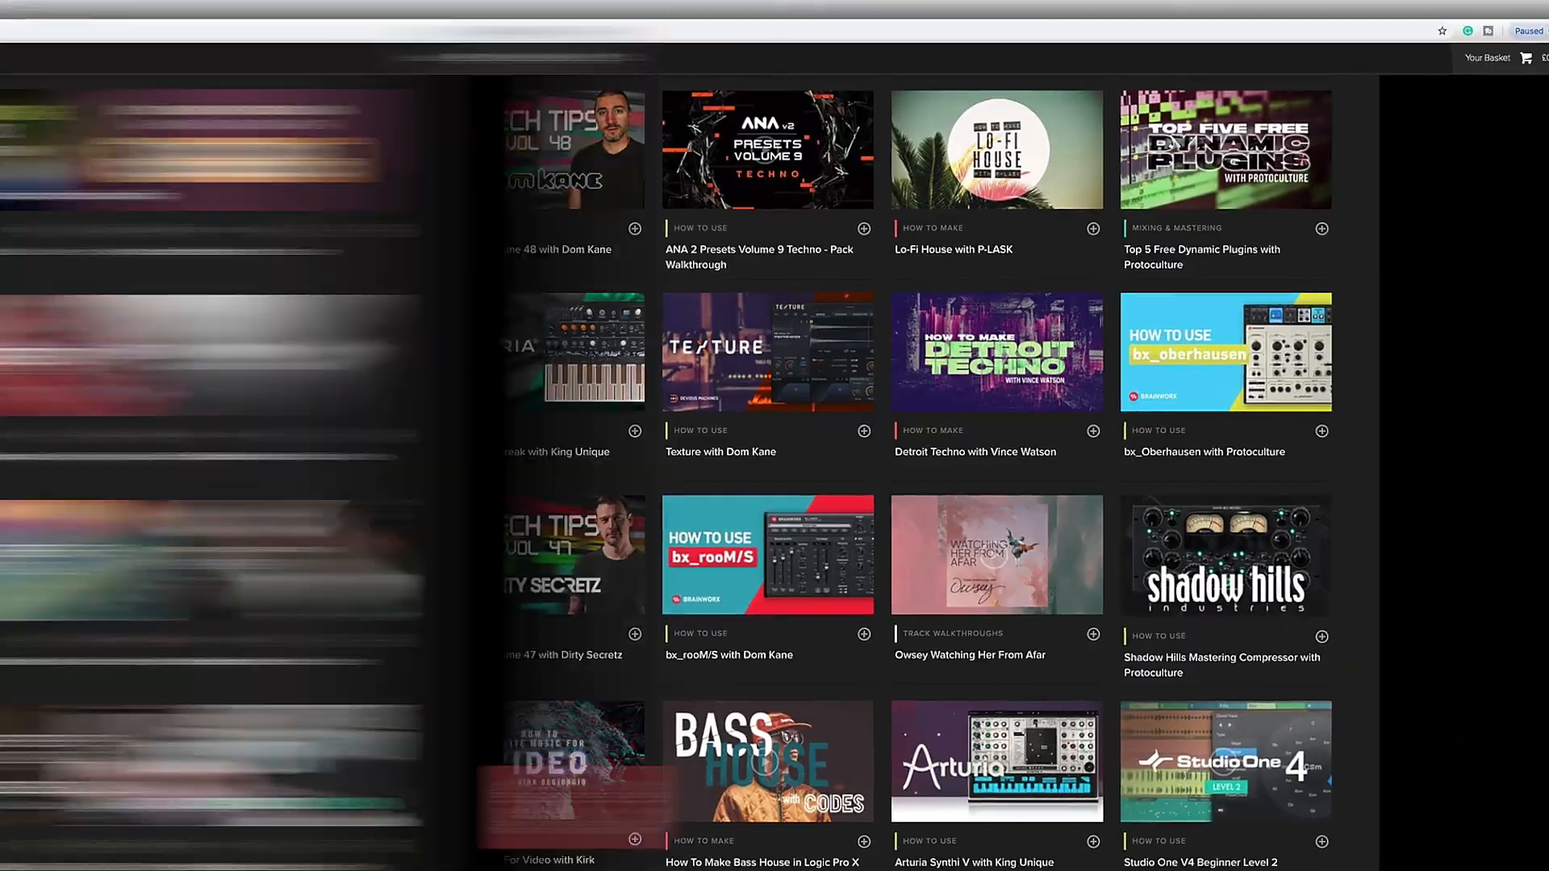
pyautogui.scroll(-20, 775, 460)
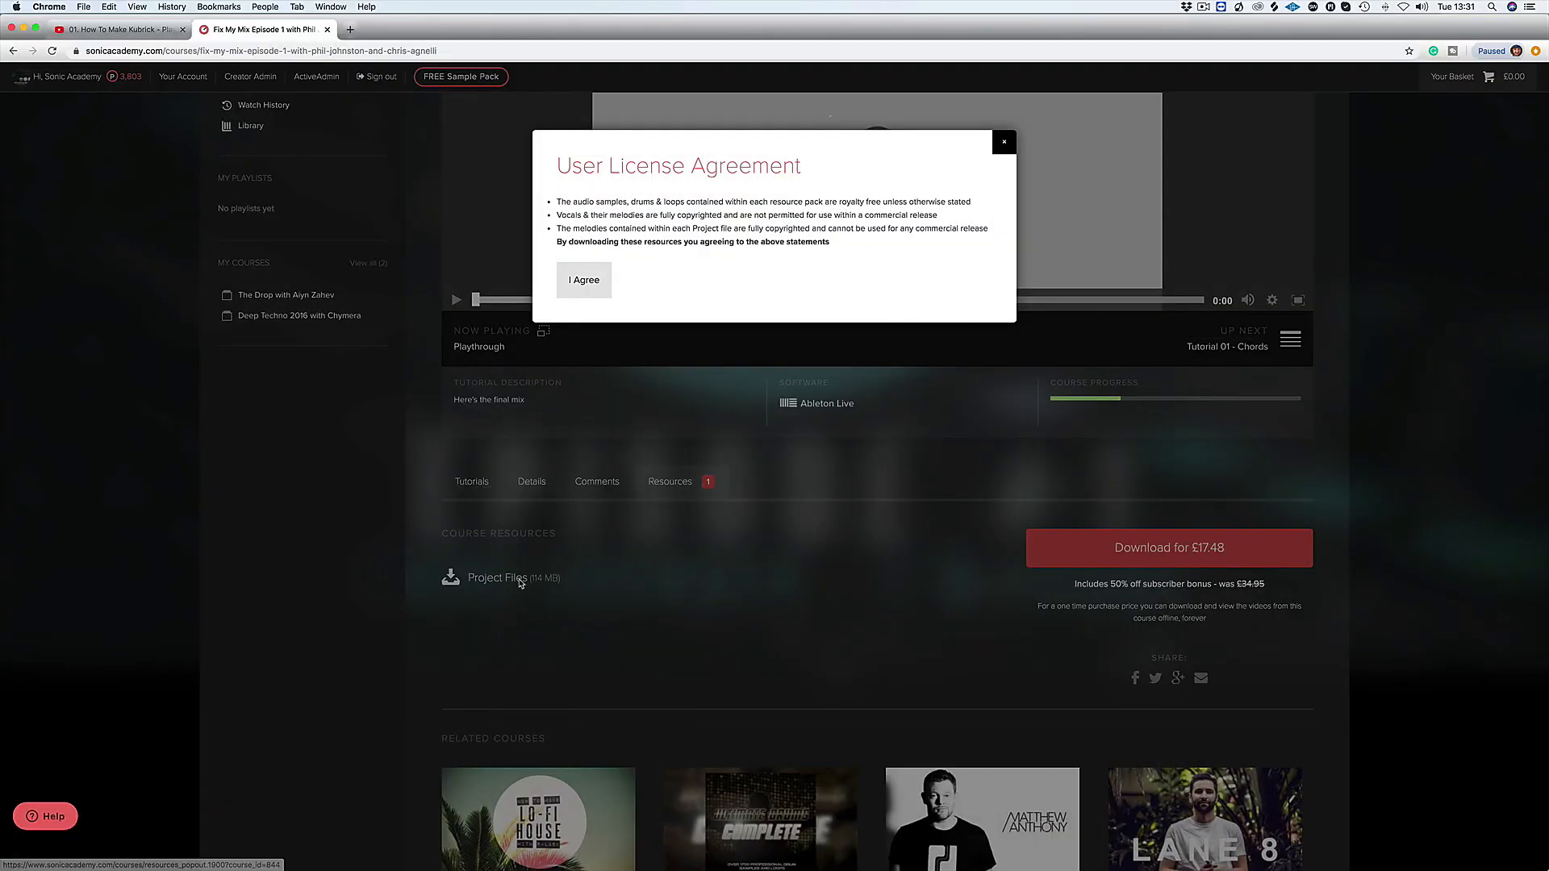
pyautogui.click(581, 283)
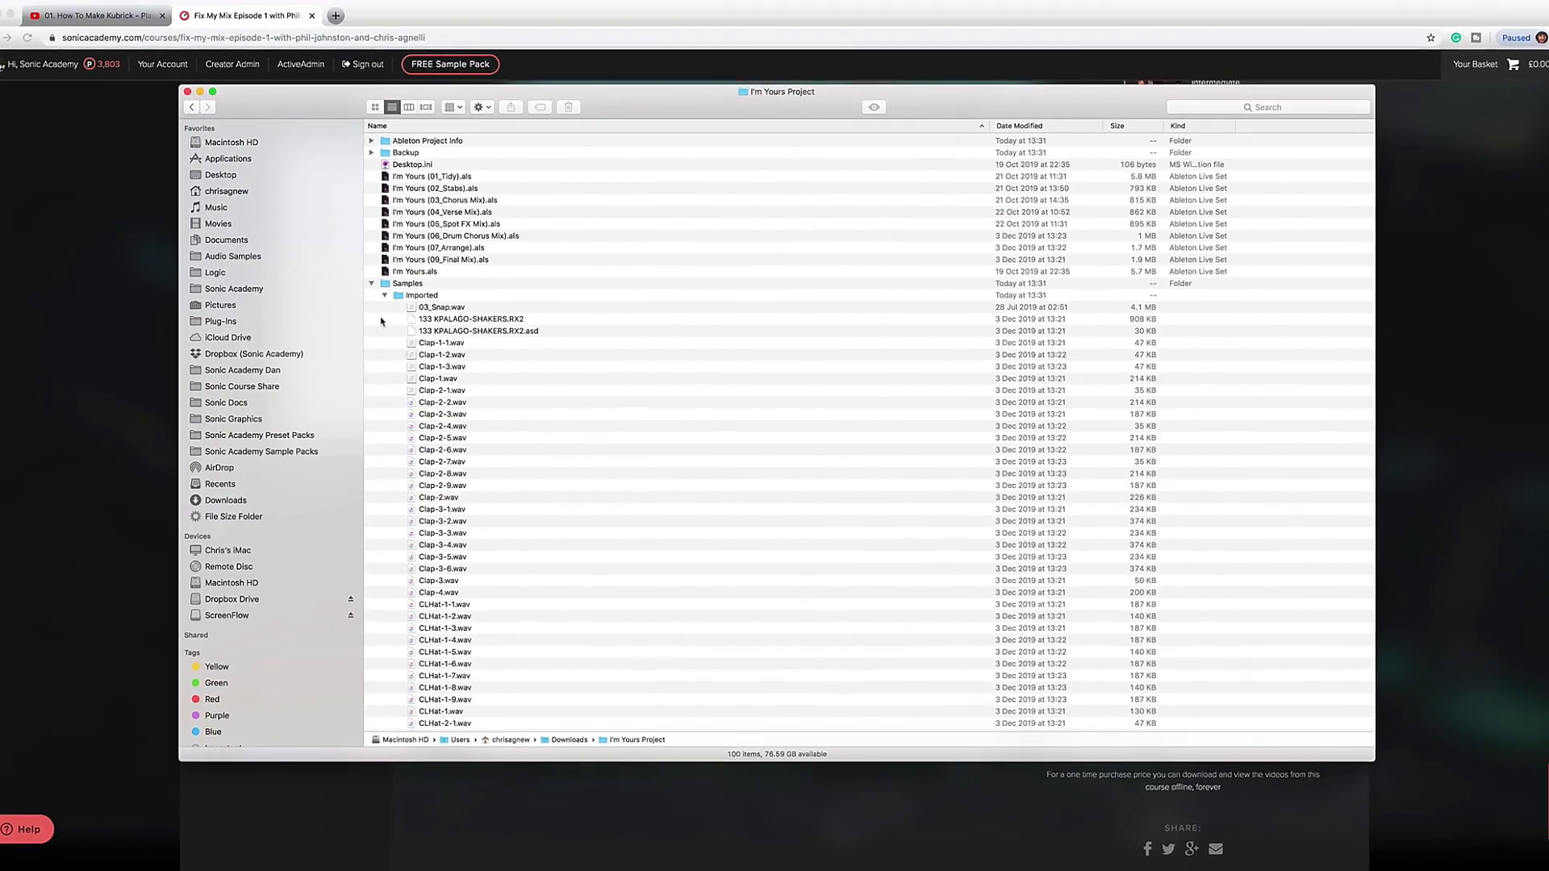